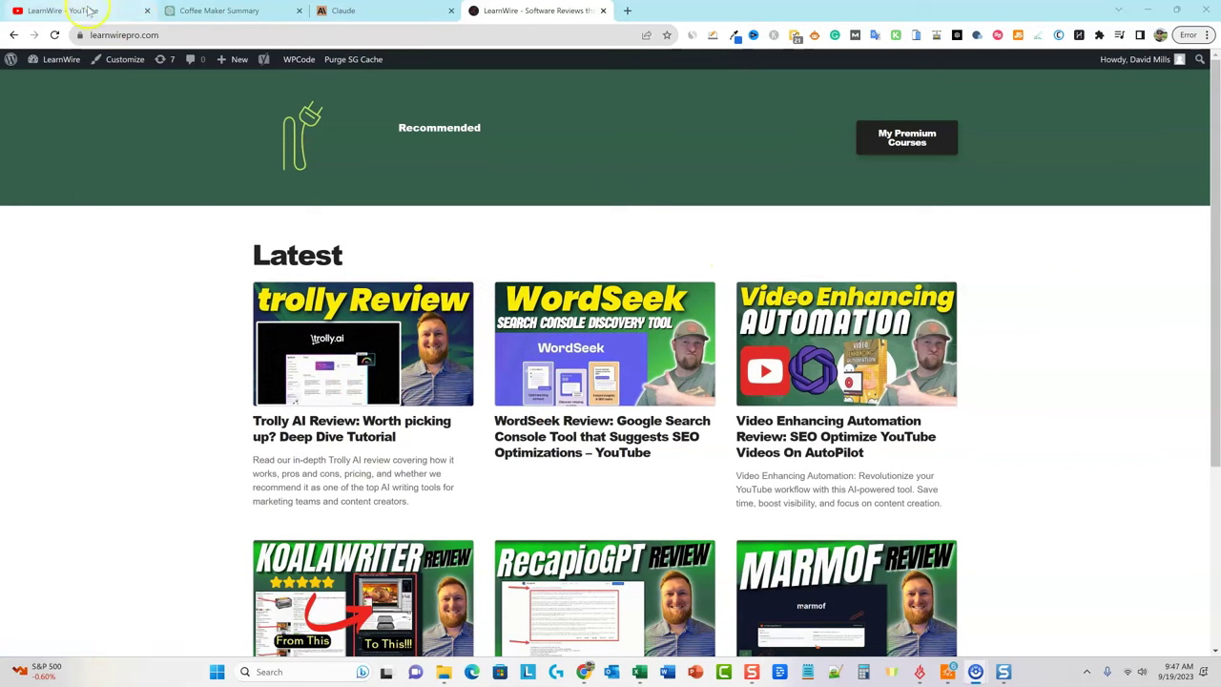
# Check the videos on the LearnWire YouTube channel, and open the Trolly AI Review article on the LearnWire site.
pyautogui.click(89, 11)
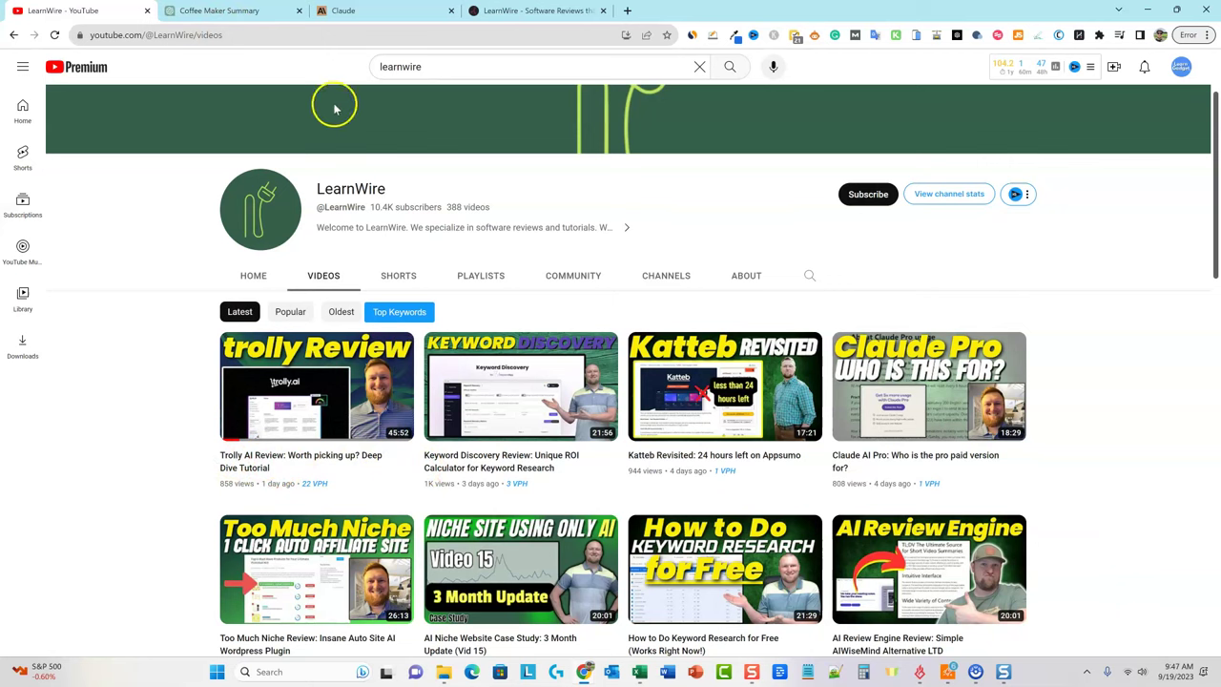
pyautogui.click(511, 11)
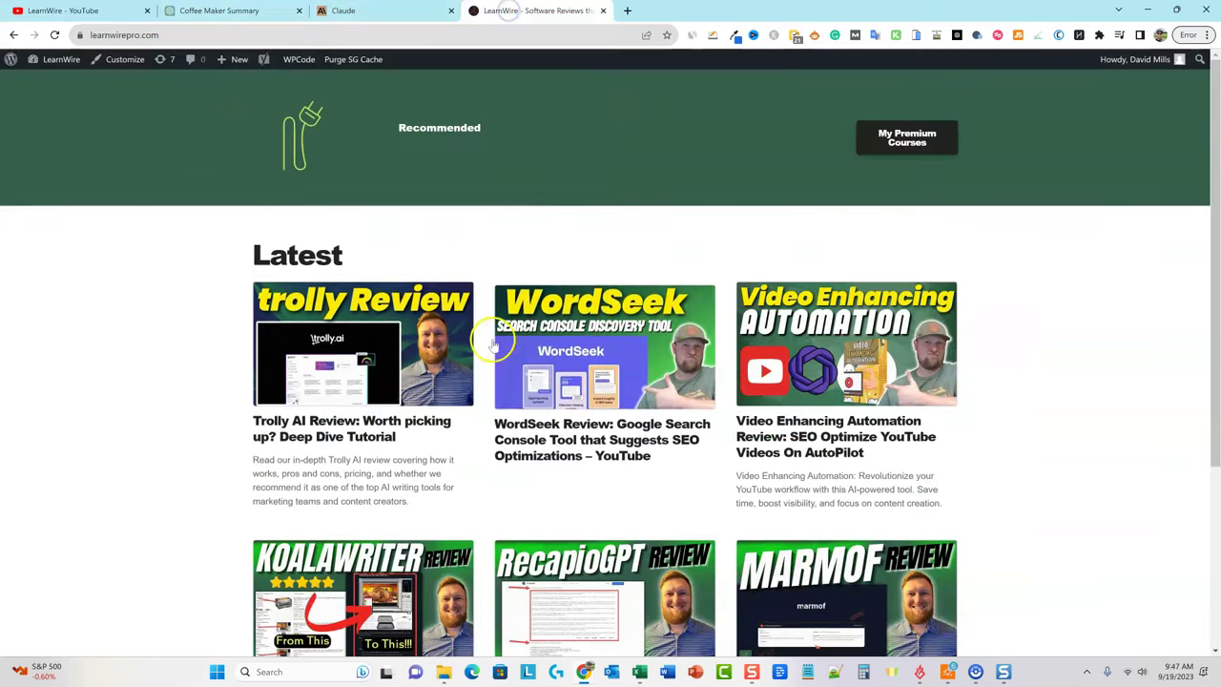
pyautogui.click(637, 420)
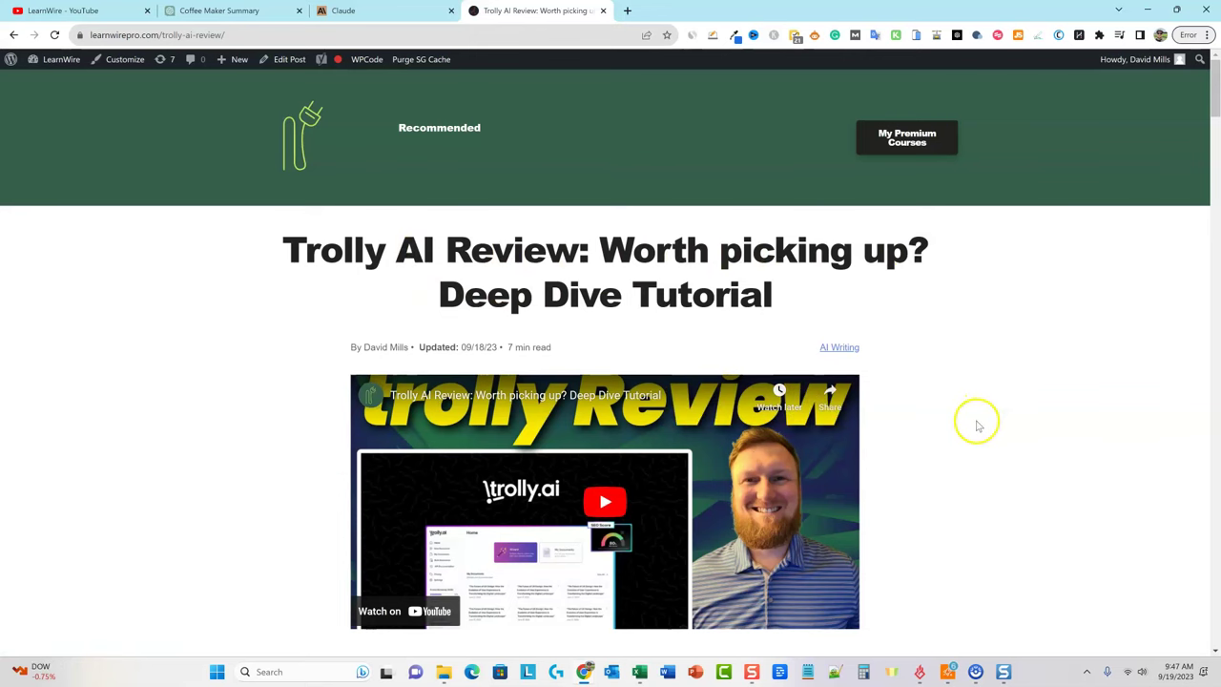
# Examine the embedded video, affiliate links and disclaimer of the Trolly AI review, highlighting the disclaimer paragraph.
pyautogui.scroll(-3, 977, 425)
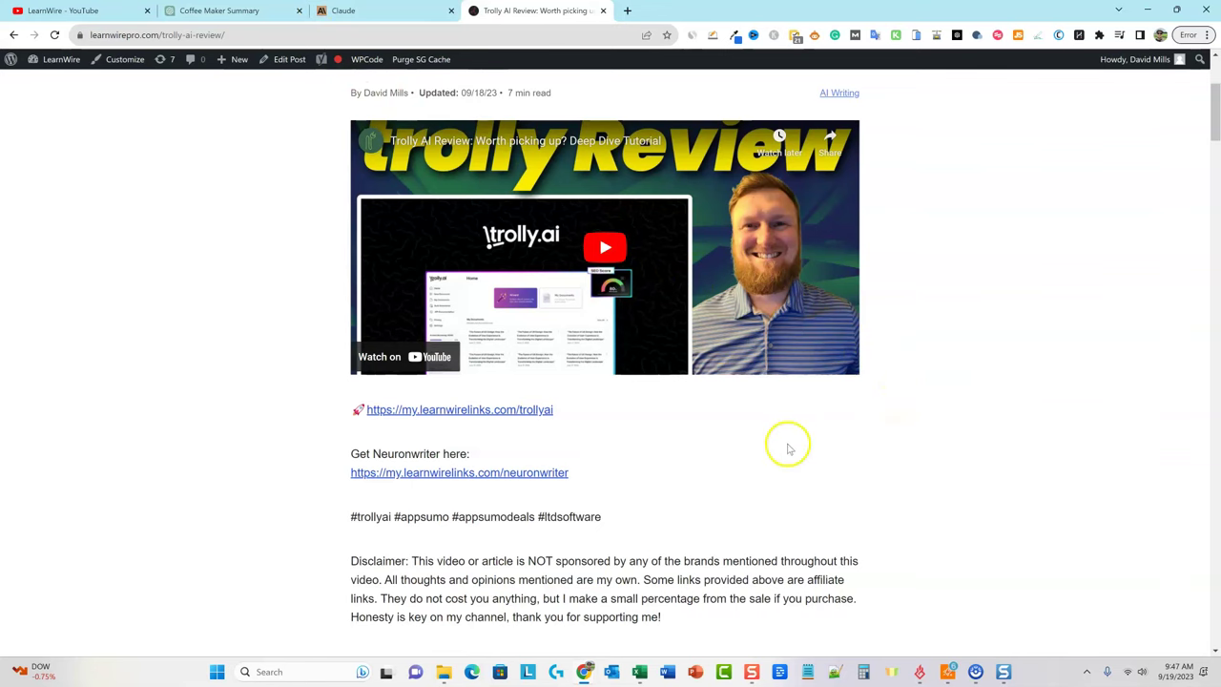
pyautogui.scroll(-2, 747, 426)
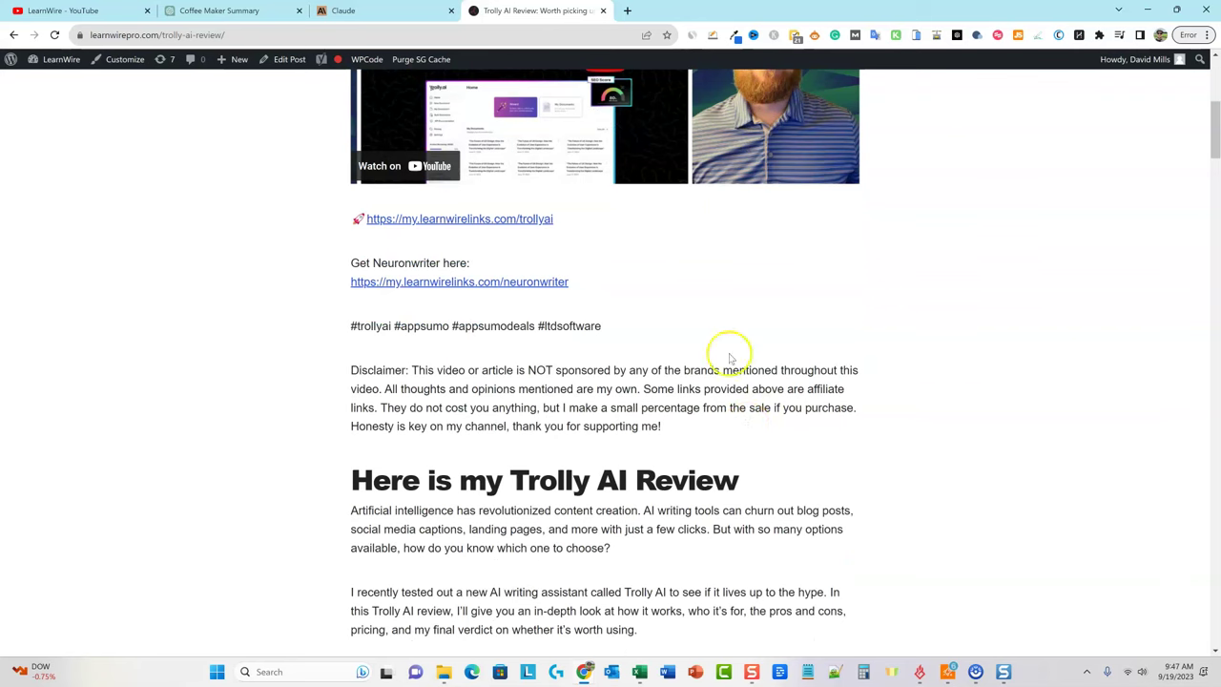
pyautogui.scroll(-1, 705, 362)
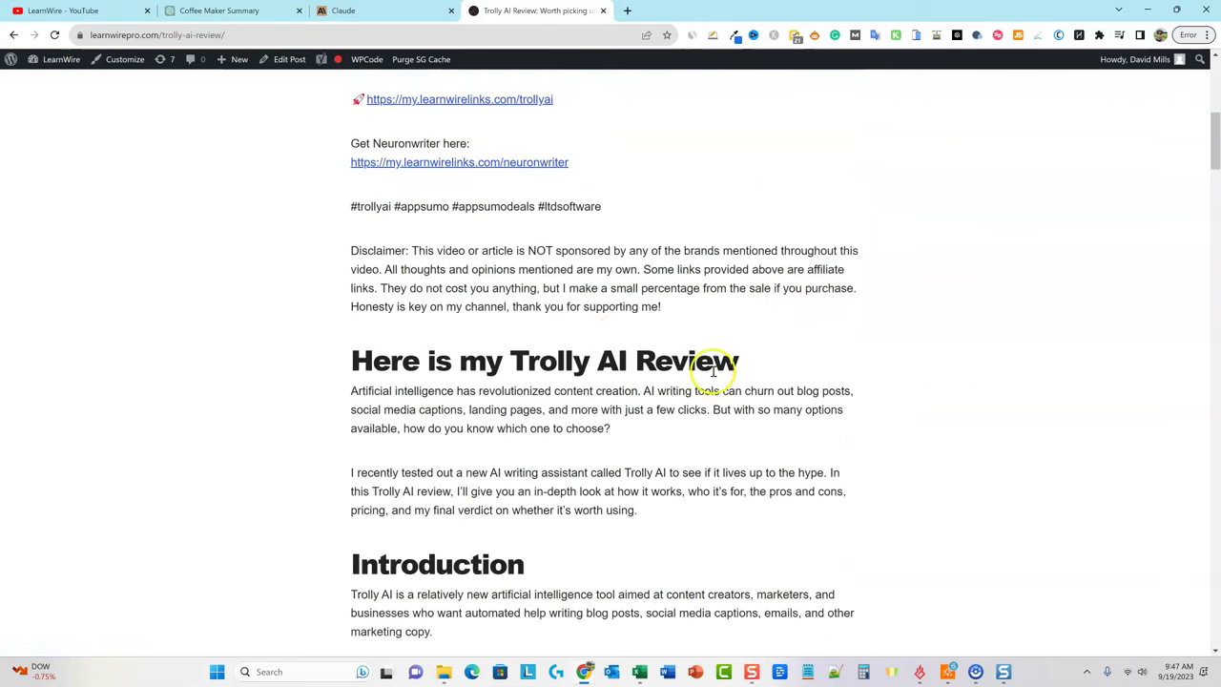
pyautogui.moveTo(350, 242); pyautogui.dragTo(705, 303)
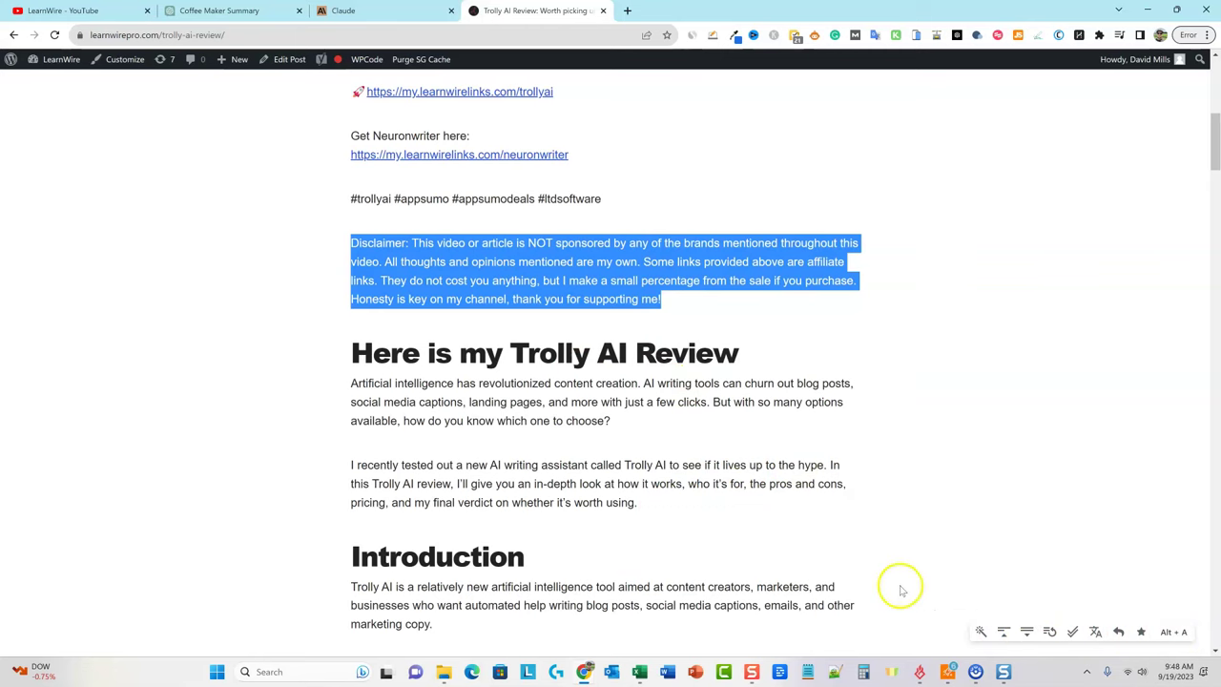
pyautogui.click(452, 360)
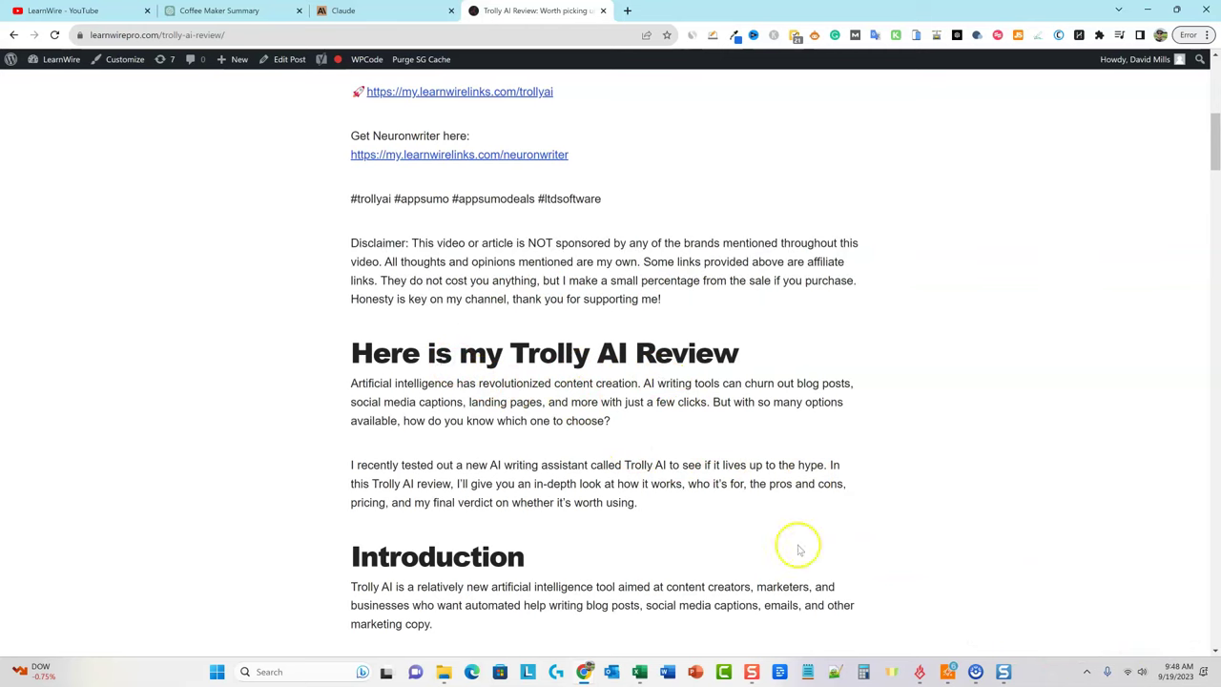
# Examine the opening paragraphs under "Here is my Trolly AI Review" and highlight the paragraph about testing the tool.
pyautogui.moveTo(721, 402); pyautogui.dragTo(432, 401)
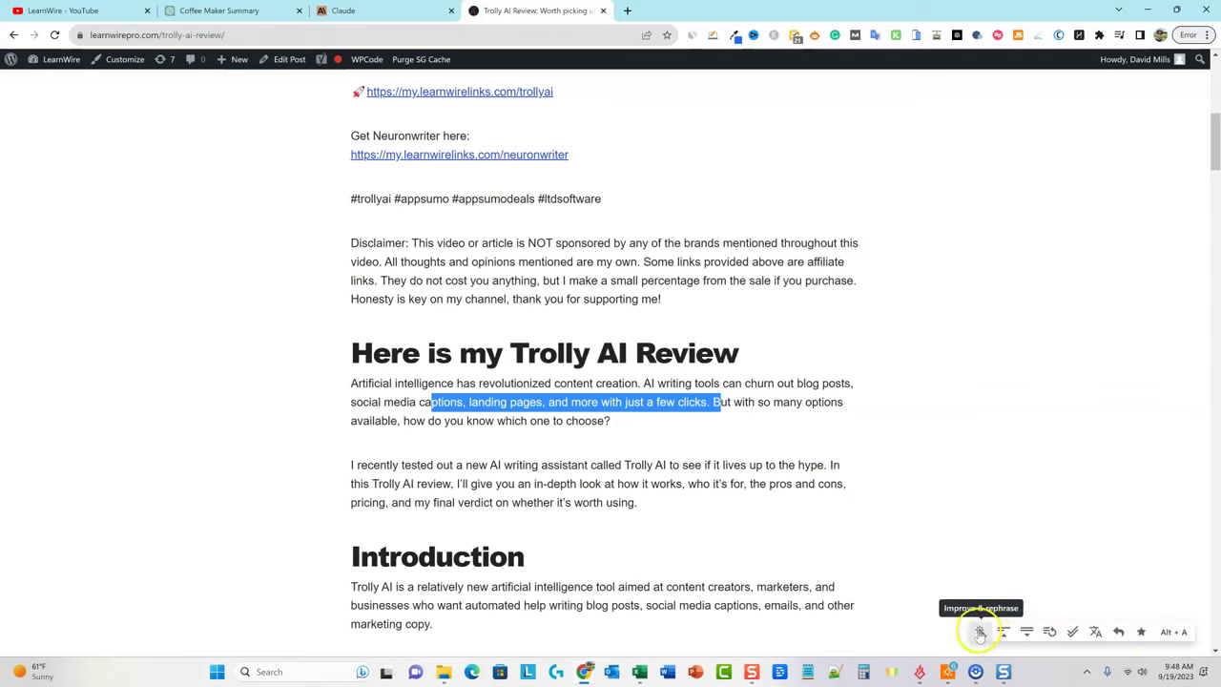
pyautogui.click(781, 476)
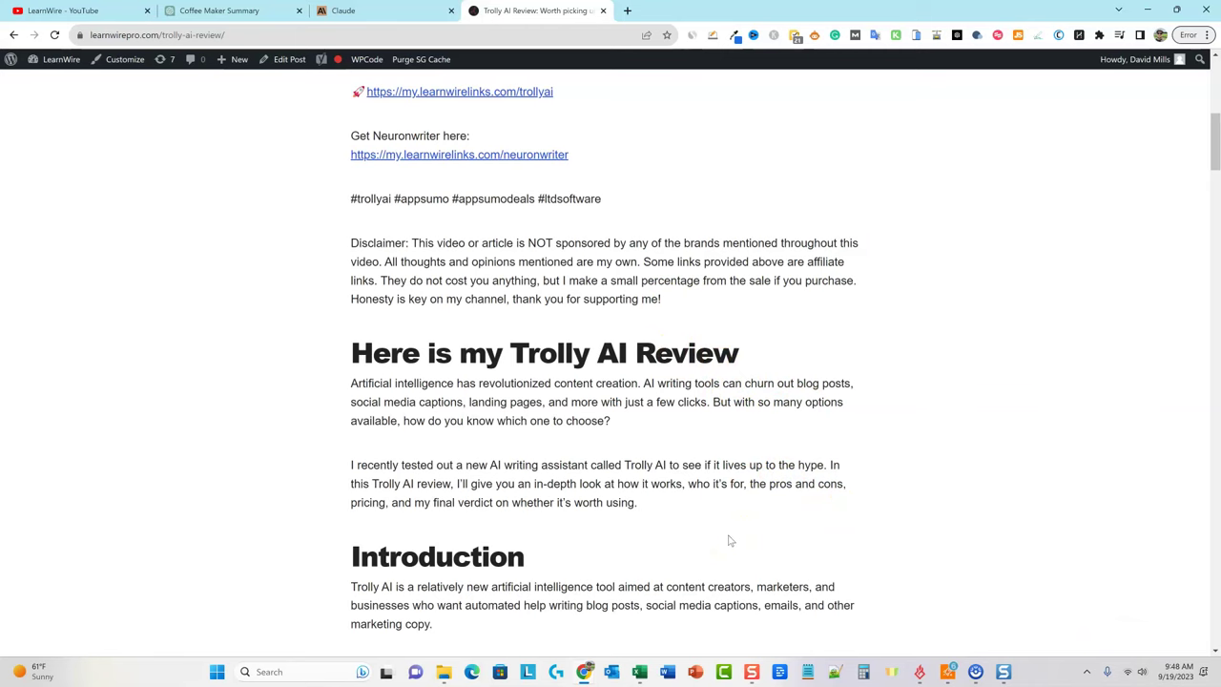
pyautogui.scroll(-2, 711, 539)
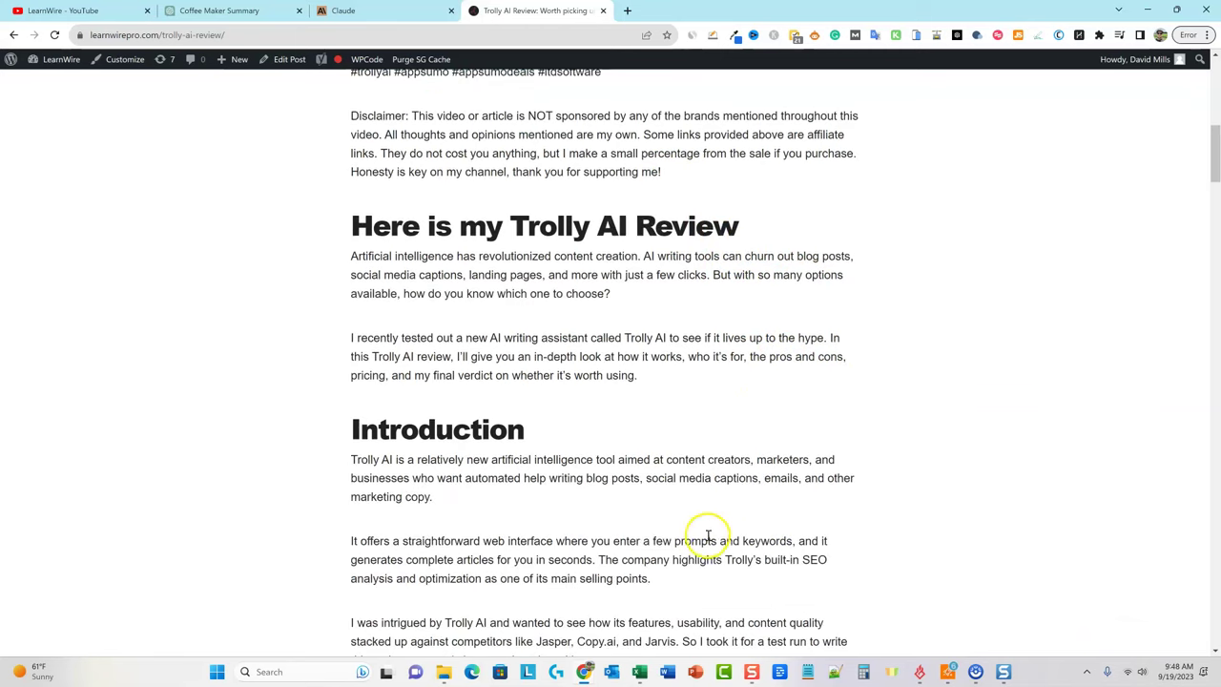
pyautogui.moveTo(426, 228); pyautogui.dragTo(744, 236)
pyautogui.click(578, 319)
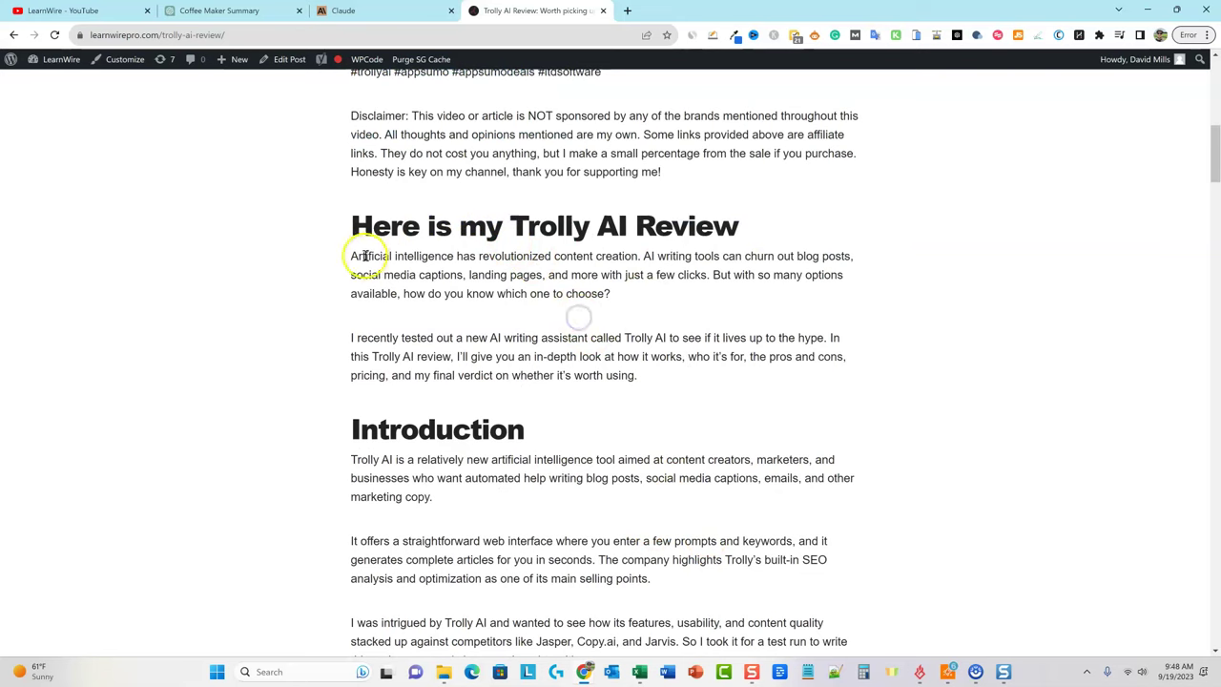
pyautogui.moveTo(351, 337); pyautogui.dragTo(445, 338)
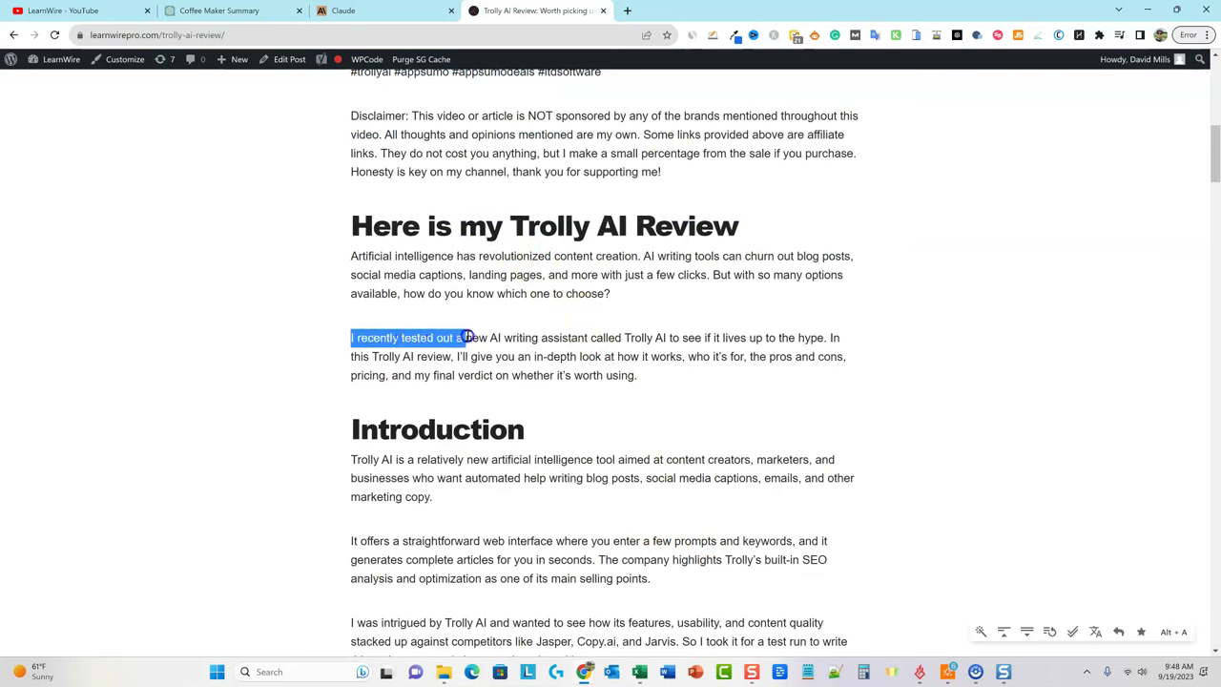
pyautogui.moveTo(591, 341); pyautogui.dragTo(854, 374)
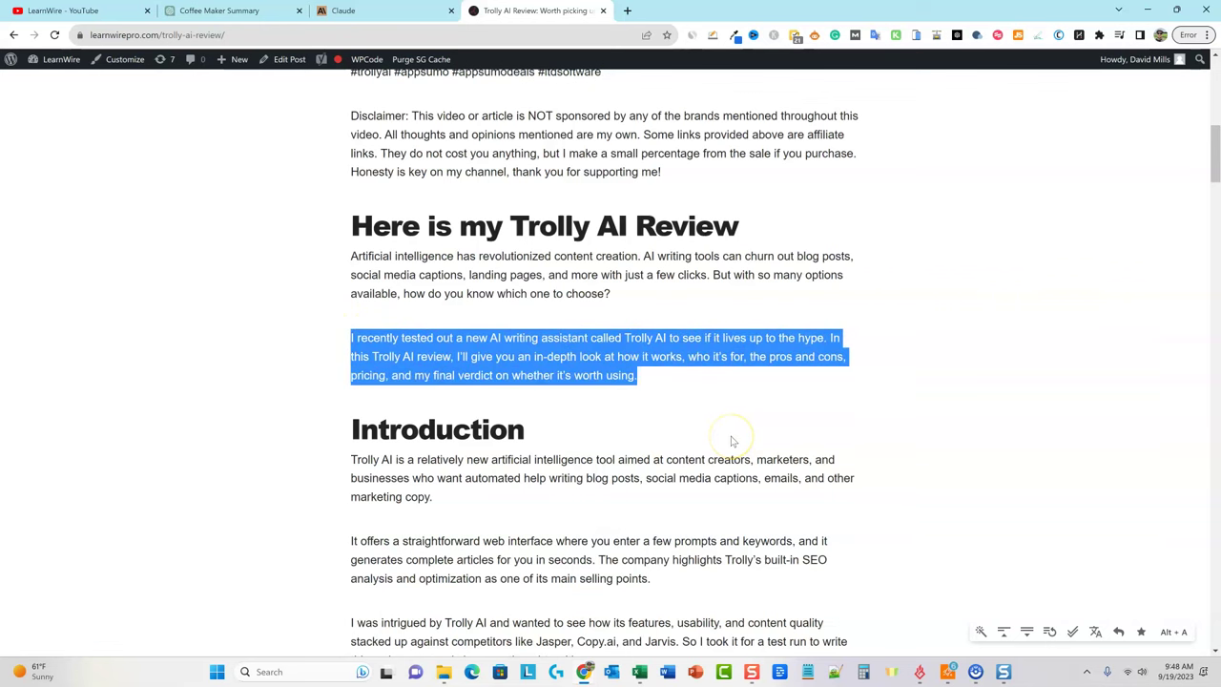
# Read through the review from the Introduction past the uses, audience, features and pricing sections to the FAQs.
pyautogui.scroll(-3, 662, 409)
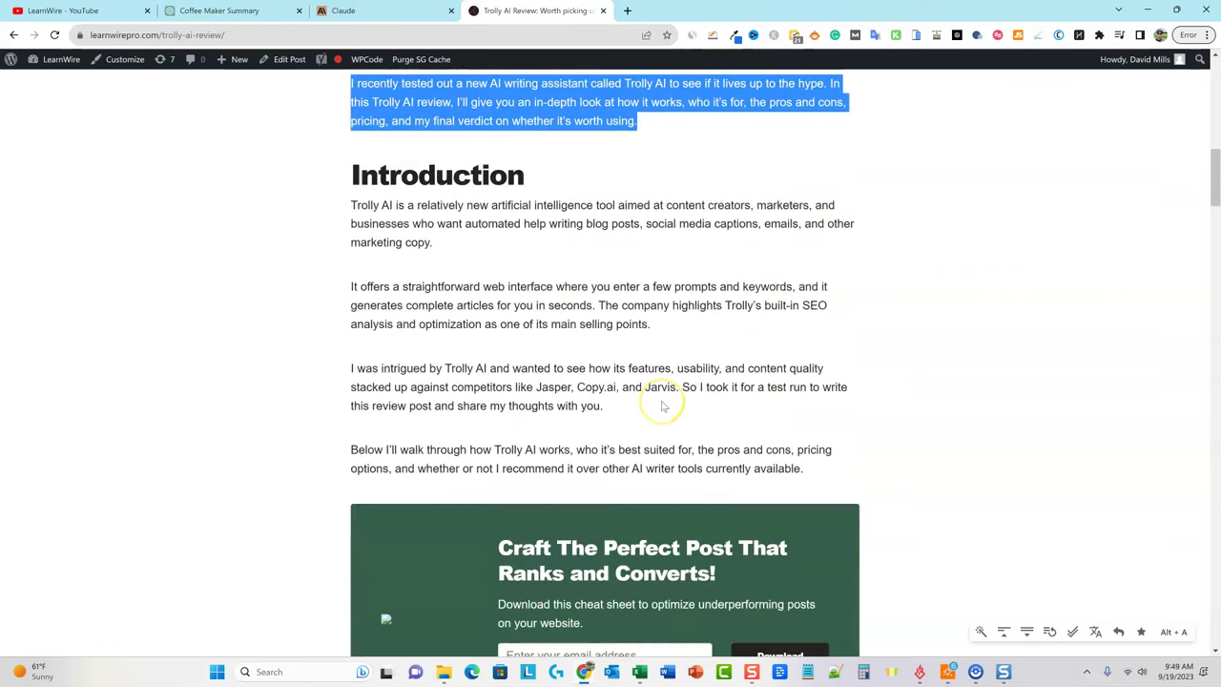
pyautogui.scroll(-10, 662, 406)
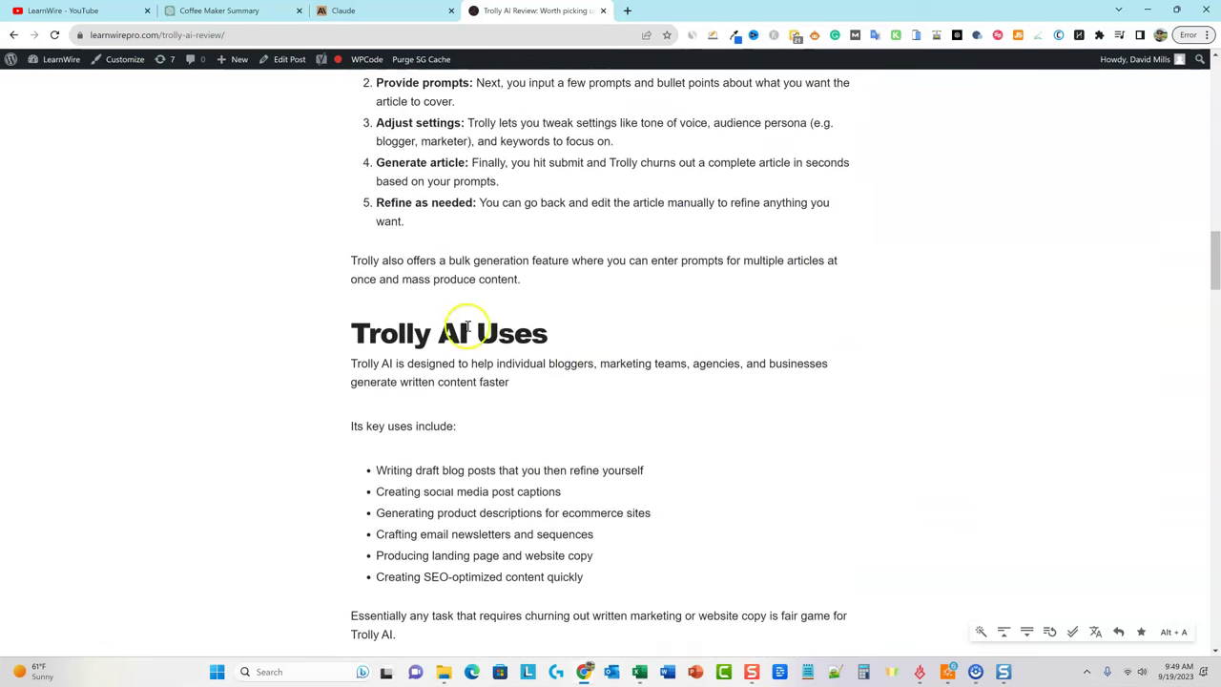
pyautogui.scroll(-4, 477, 332)
pyautogui.scroll(-2, 483, 337)
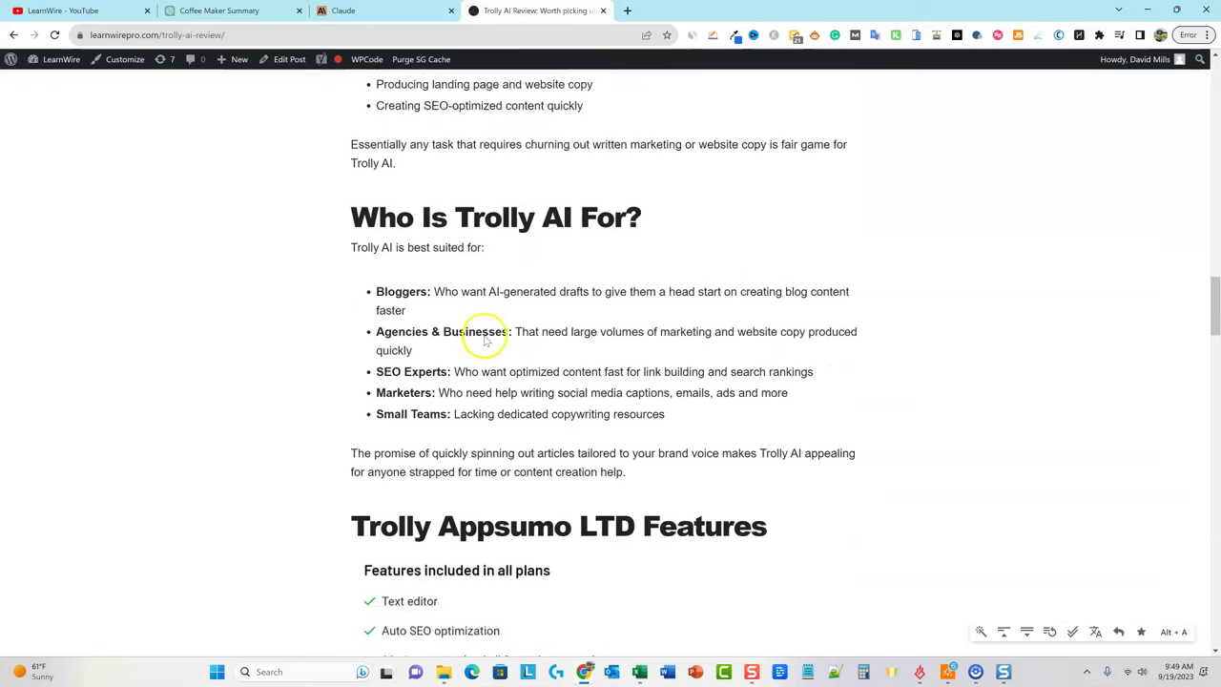
pyautogui.scroll(-1, 474, 415)
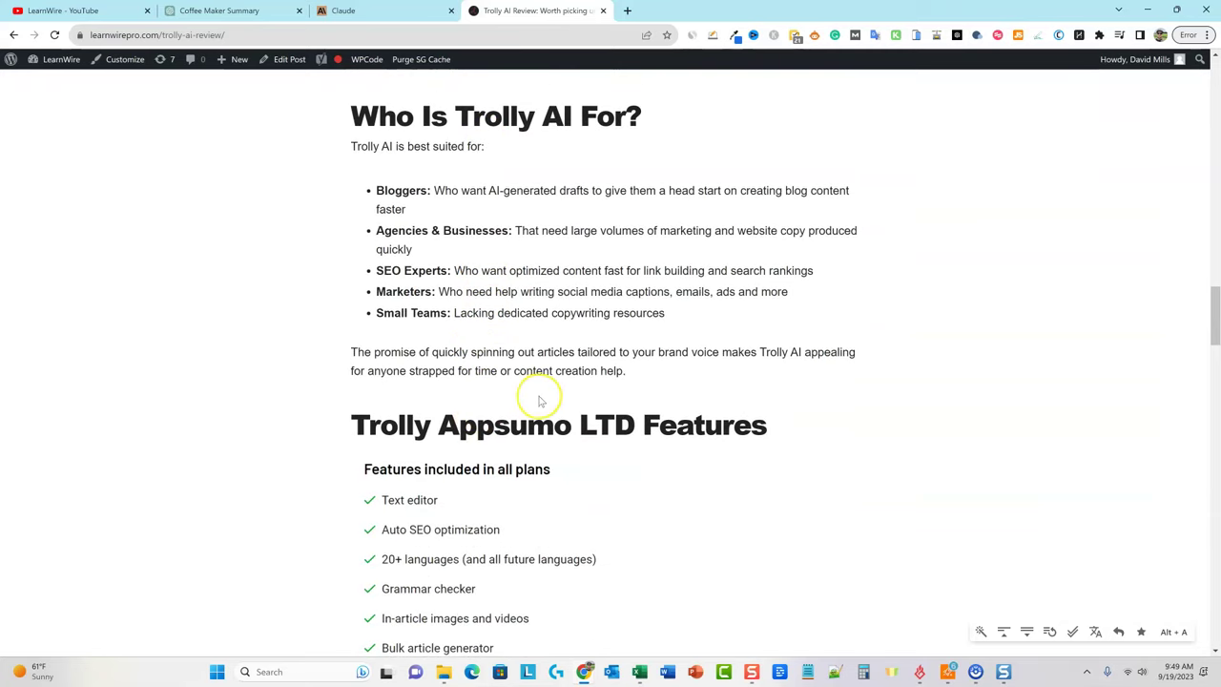
pyautogui.scroll(-3, 537, 397)
pyautogui.scroll(-1, 540, 401)
pyautogui.scroll(3, 482, 400)
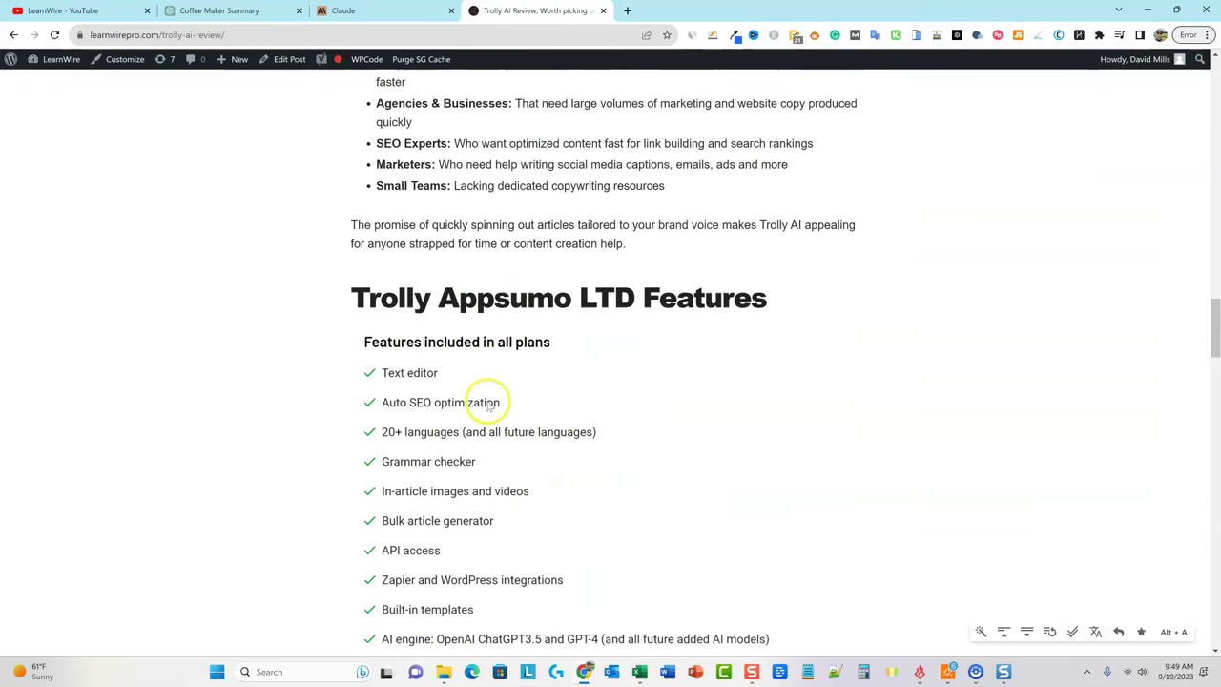
pyautogui.scroll(-3, 529, 430)
pyautogui.scroll(-10, 529, 429)
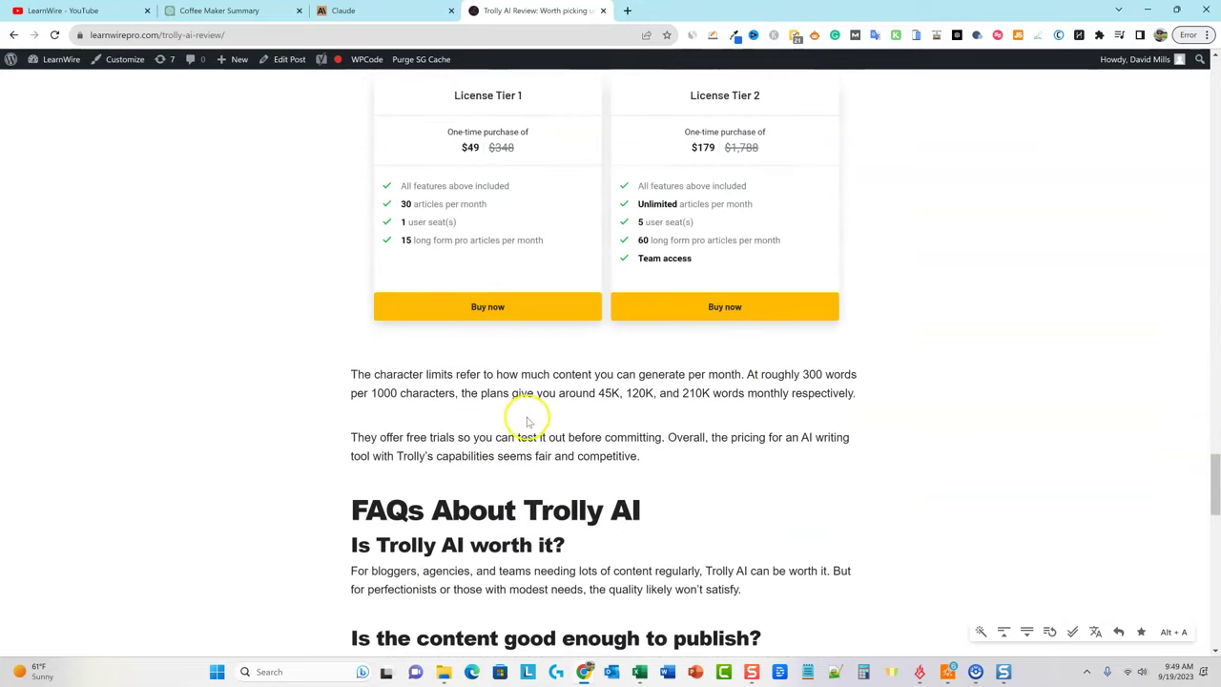
pyautogui.scroll(-1, 681, 465)
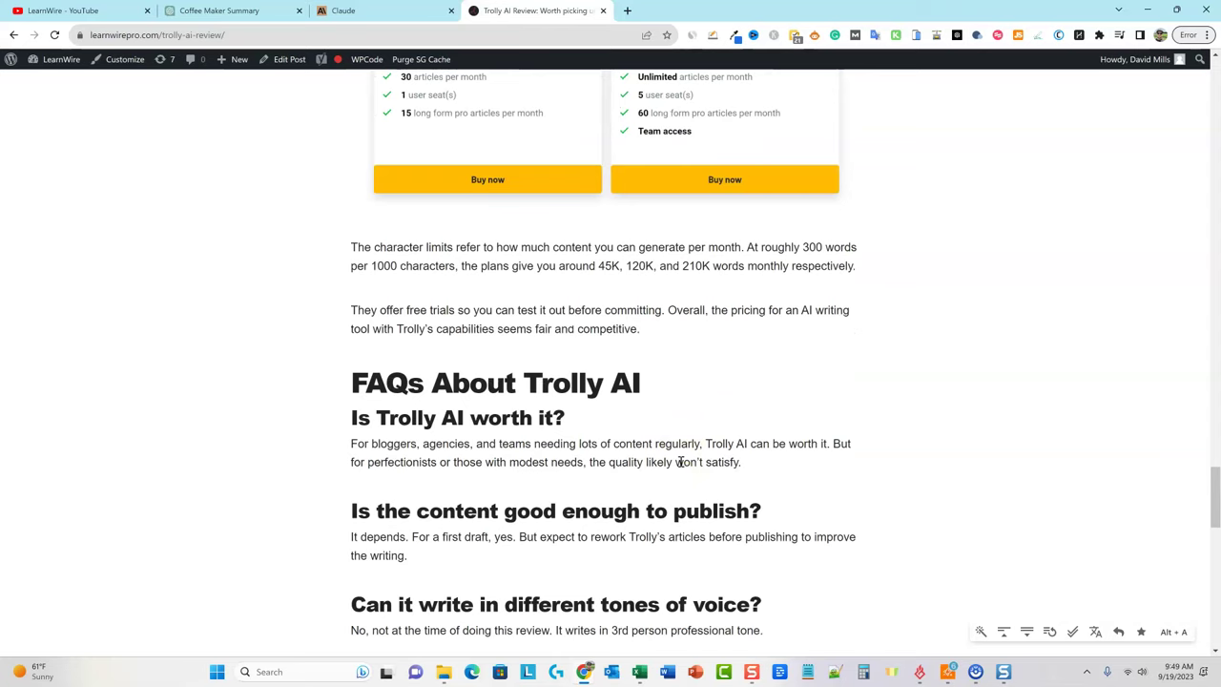
# Return to the article's Introduction and reread the sections down to Trolly AI Pros and Cons.
pyautogui.scroll(4, 680, 463)
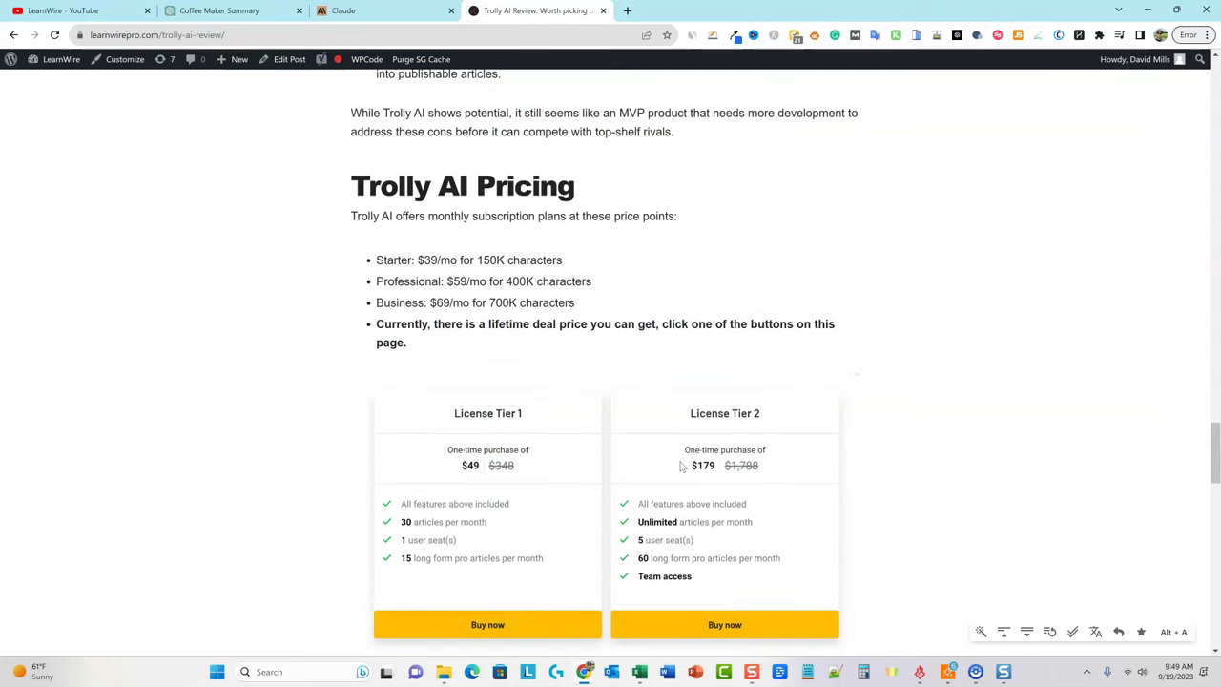
pyautogui.scroll(3, 681, 465)
pyautogui.scroll(10, 665, 469)
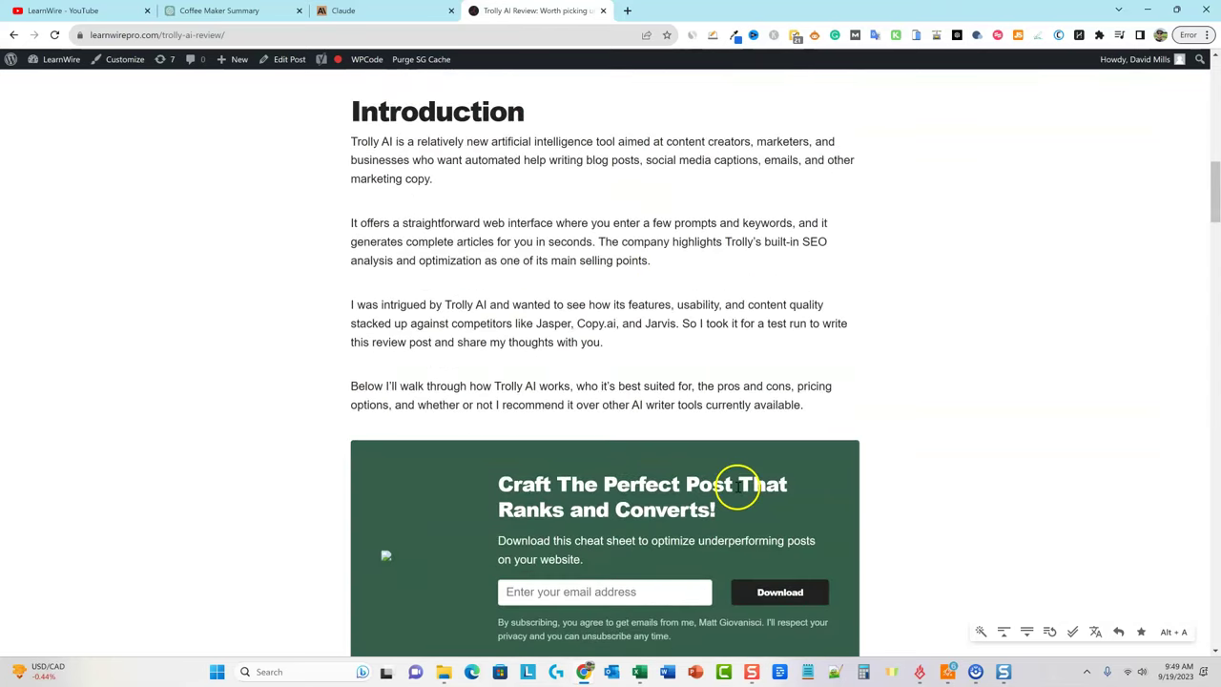
pyautogui.scroll(-12, 628, 433)
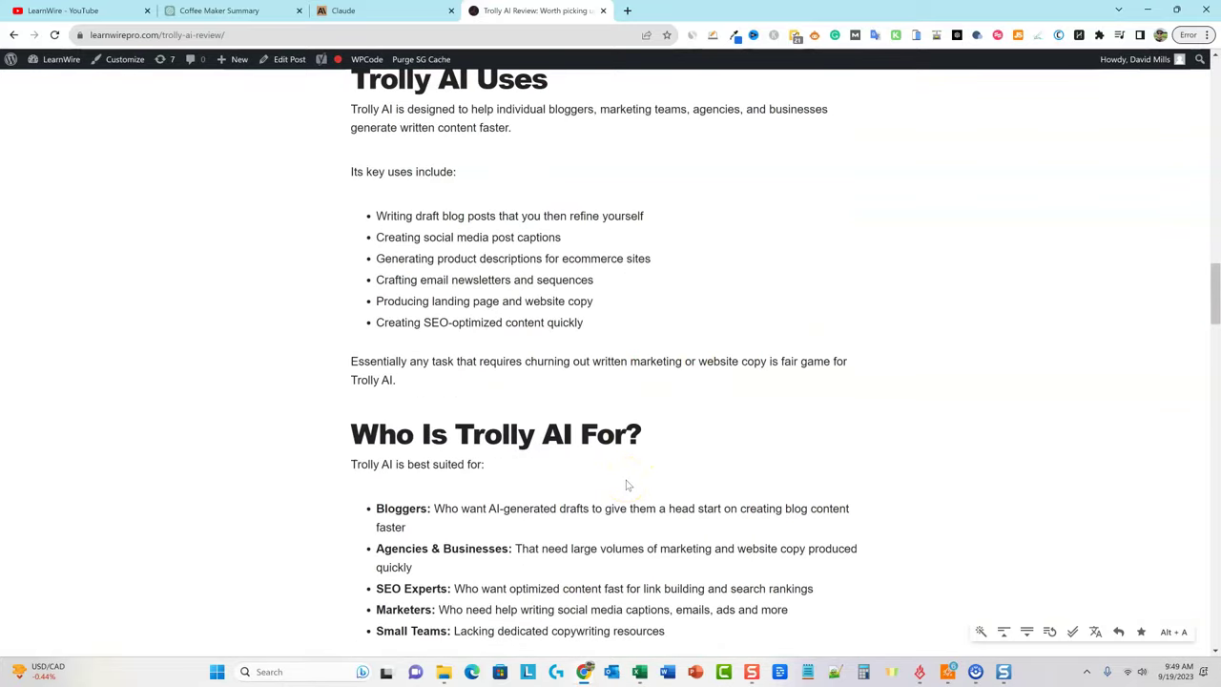
pyautogui.scroll(-7, 626, 486)
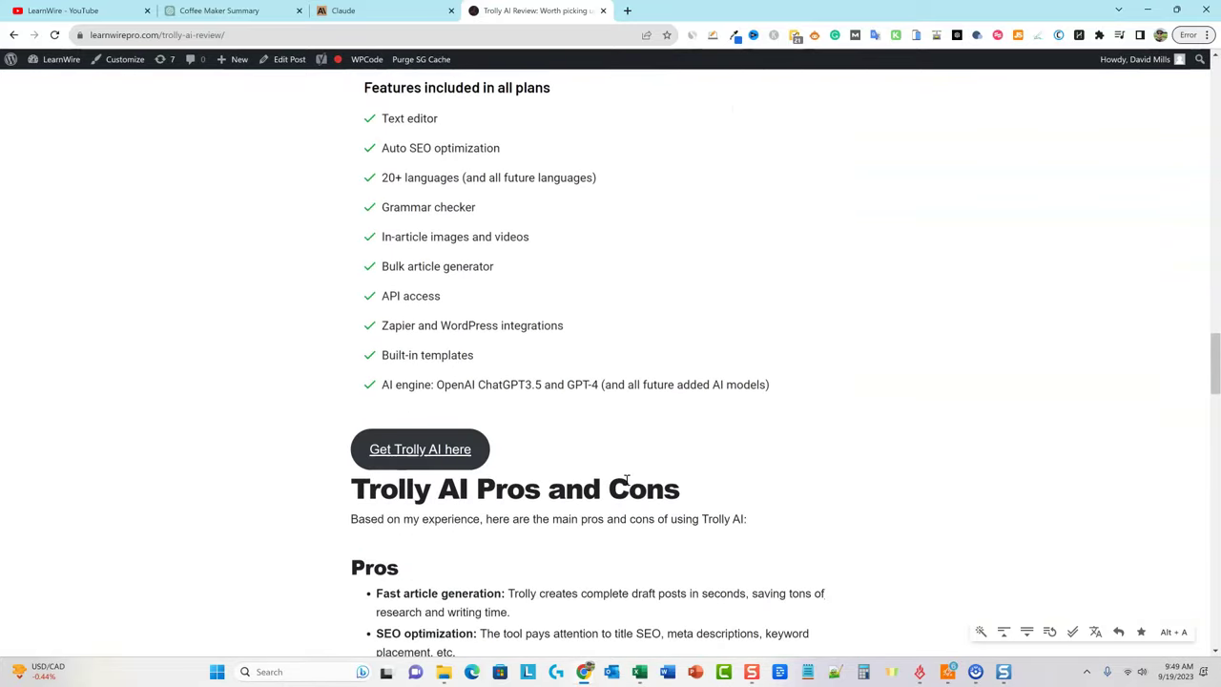
pyautogui.scroll(-3, 627, 478)
pyautogui.scroll(-2, 629, 481)
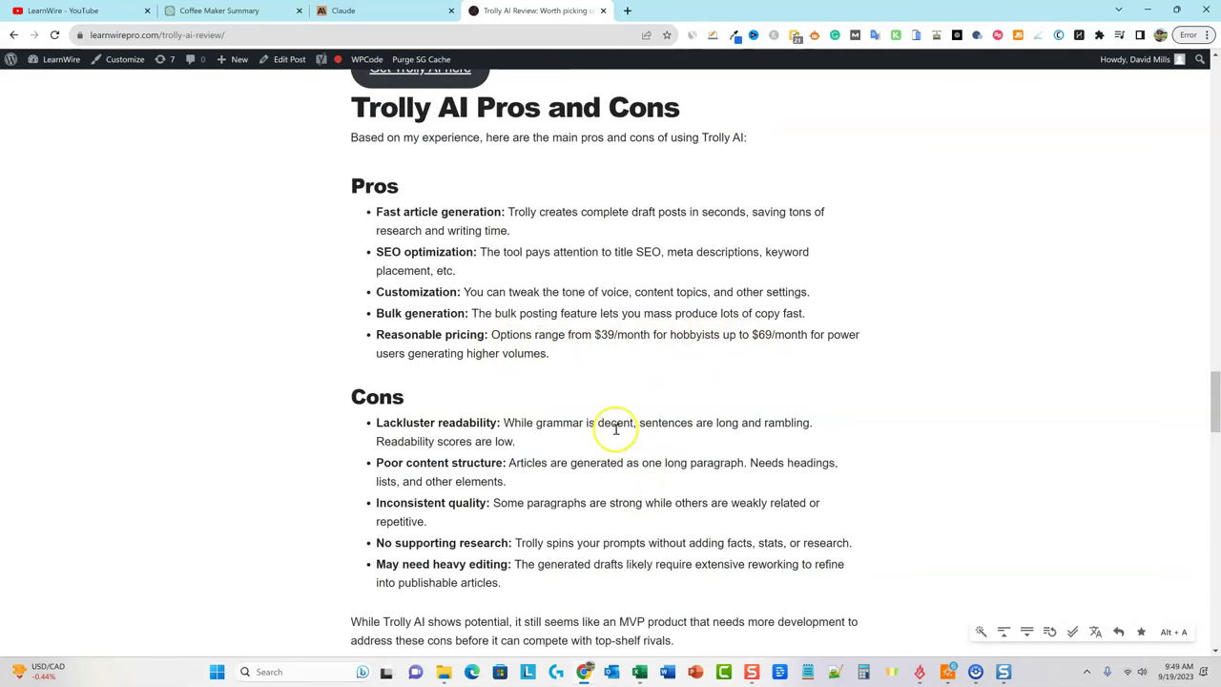
# Examine the Cons section of the Trolly AI review, highlighting its heading and whole bullet list.
pyautogui.scroll(-1, 615, 428)
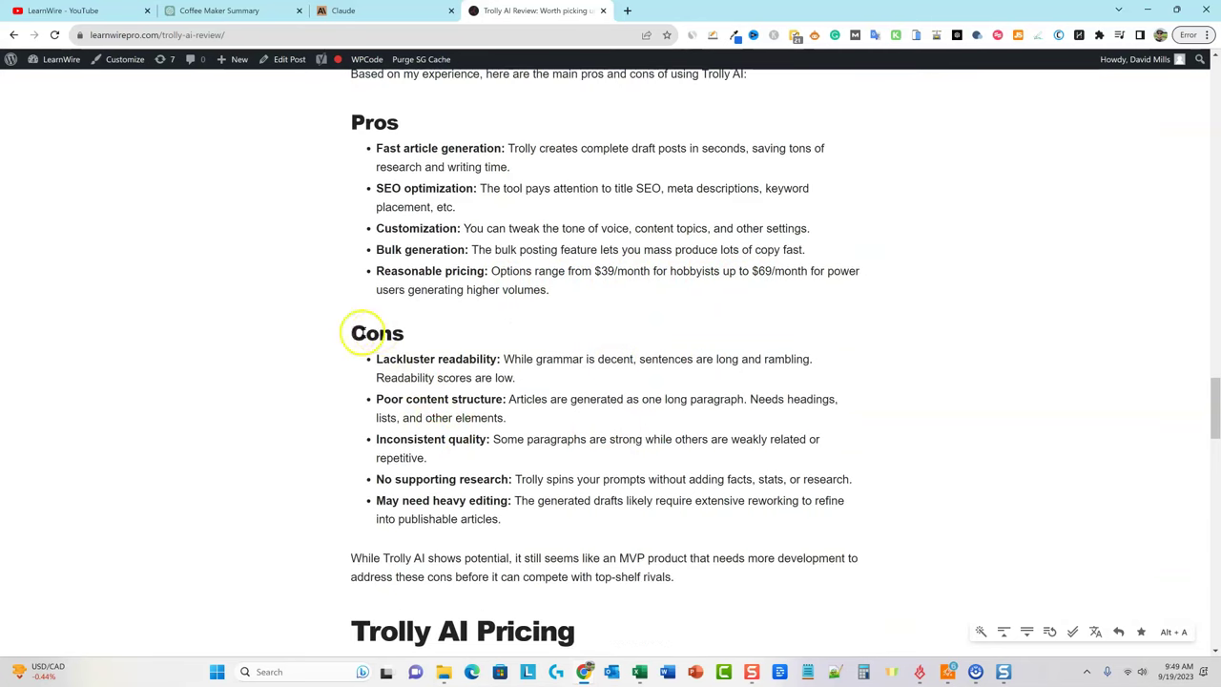
pyautogui.moveTo(351, 333); pyautogui.dragTo(860, 520)
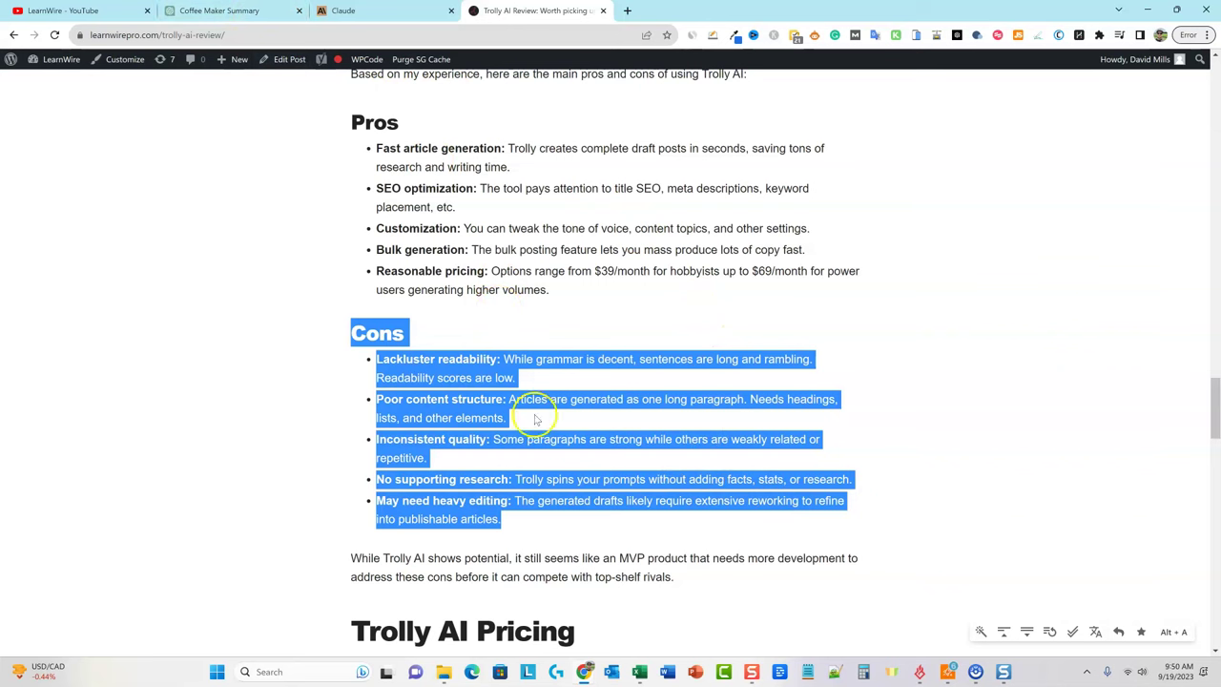
pyautogui.scroll(-2, 506, 517)
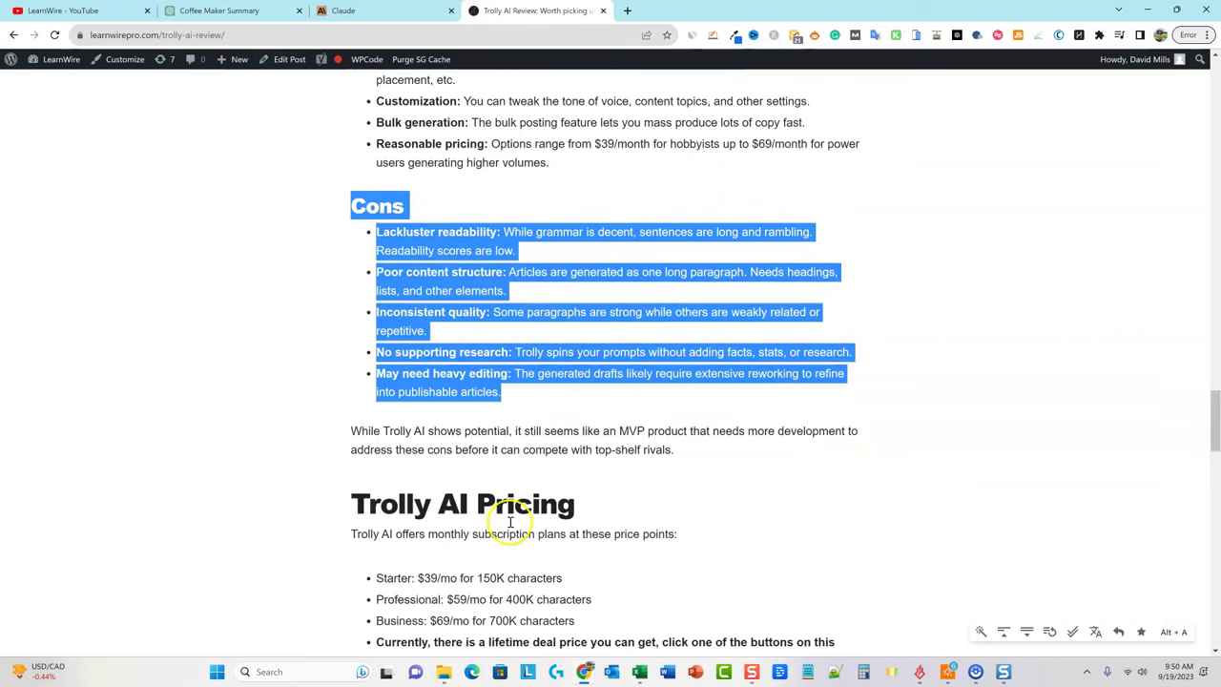
pyautogui.scroll(2, 514, 515)
pyautogui.moveTo(512, 521); pyautogui.dragTo(343, 349)
pyautogui.click(555, 519)
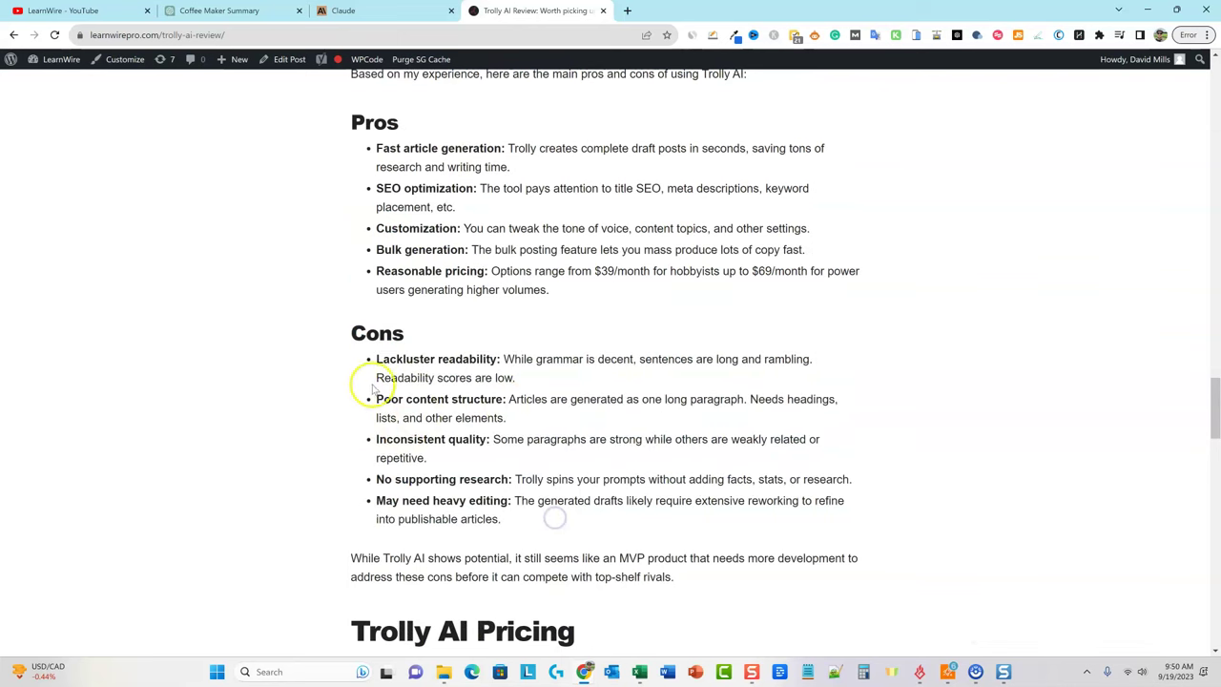
# Review the rest of the article from pricing to the author box, and highlight the Key Points section.
pyautogui.scroll(-1, 510, 510)
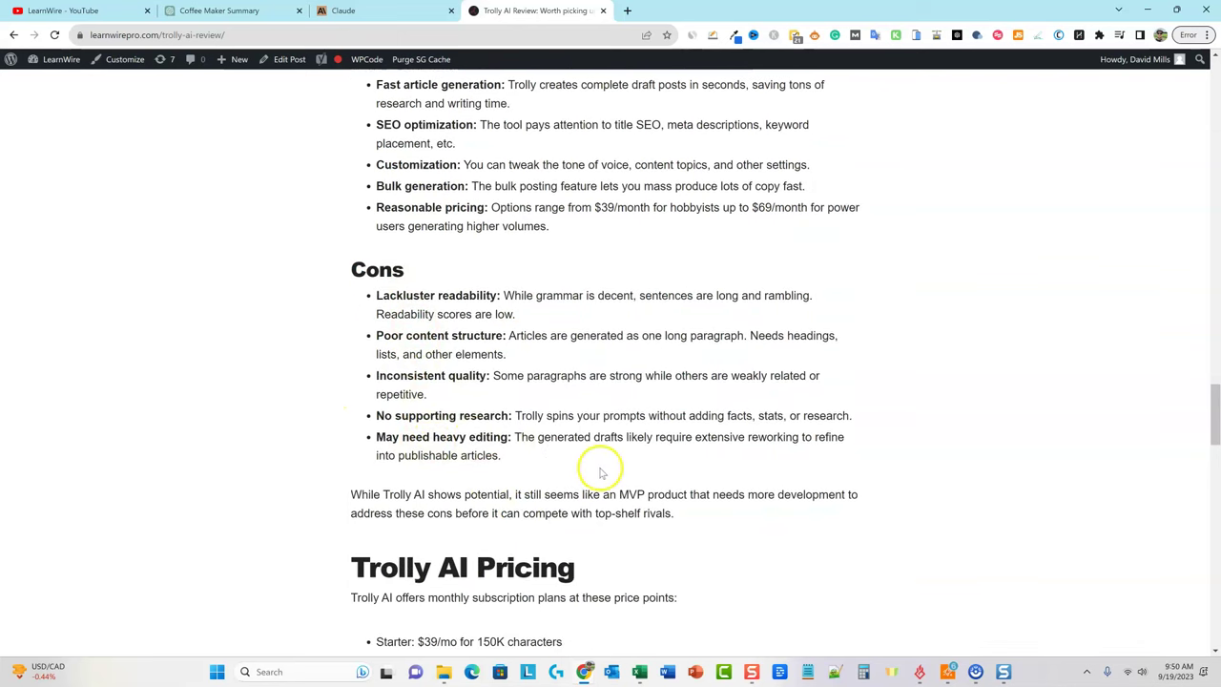
pyautogui.scroll(-5, 601, 474)
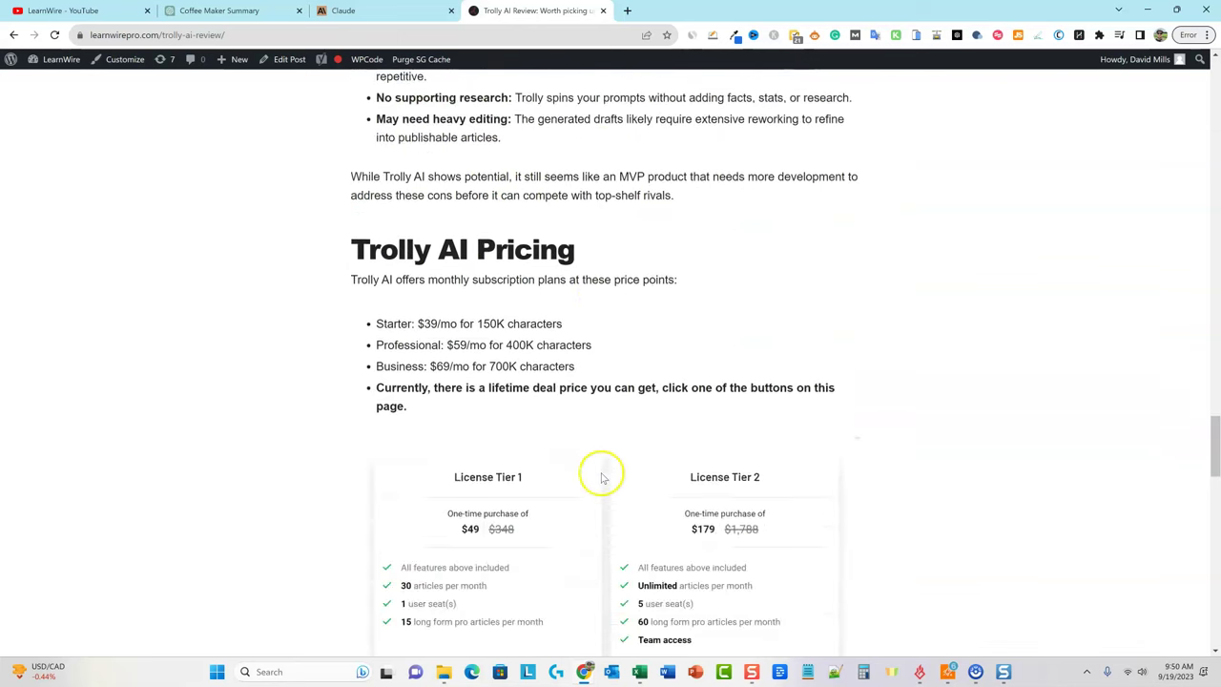
pyautogui.scroll(-12, 601, 474)
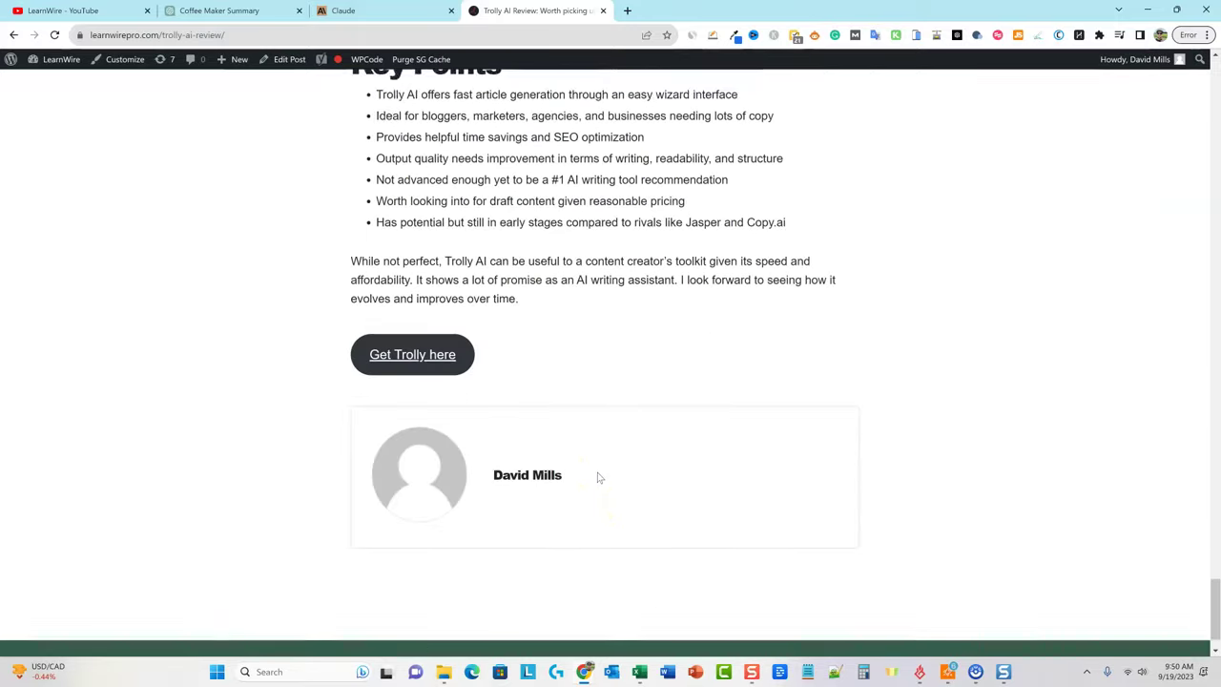
pyautogui.scroll(3, 572, 439)
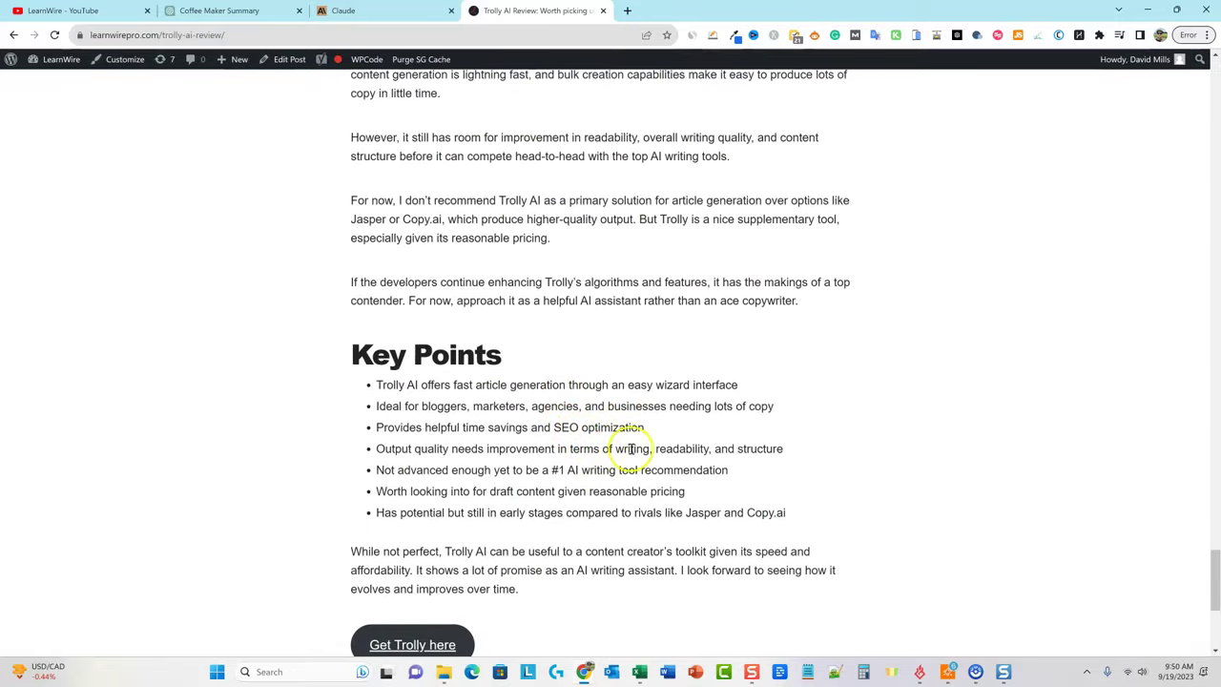
pyautogui.moveTo(785, 512); pyautogui.dragTo(351, 357)
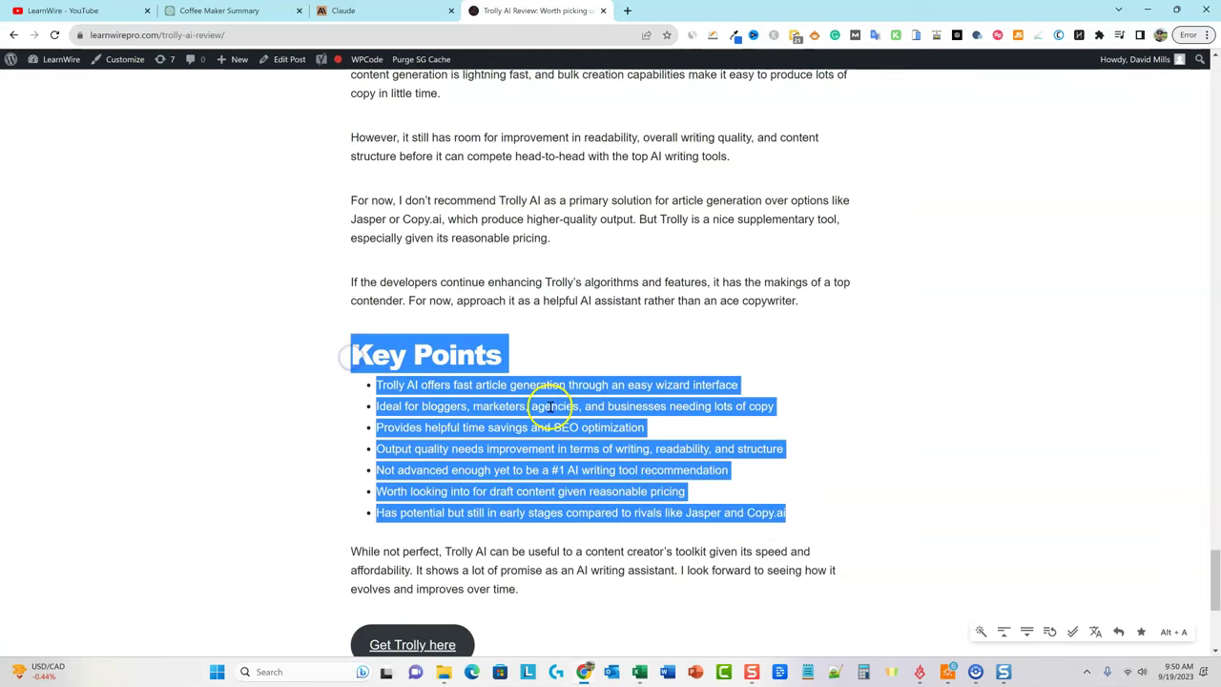
pyautogui.scroll(-4, 550, 415)
pyautogui.scroll(3, 550, 422)
pyautogui.scroll(-2, 553, 422)
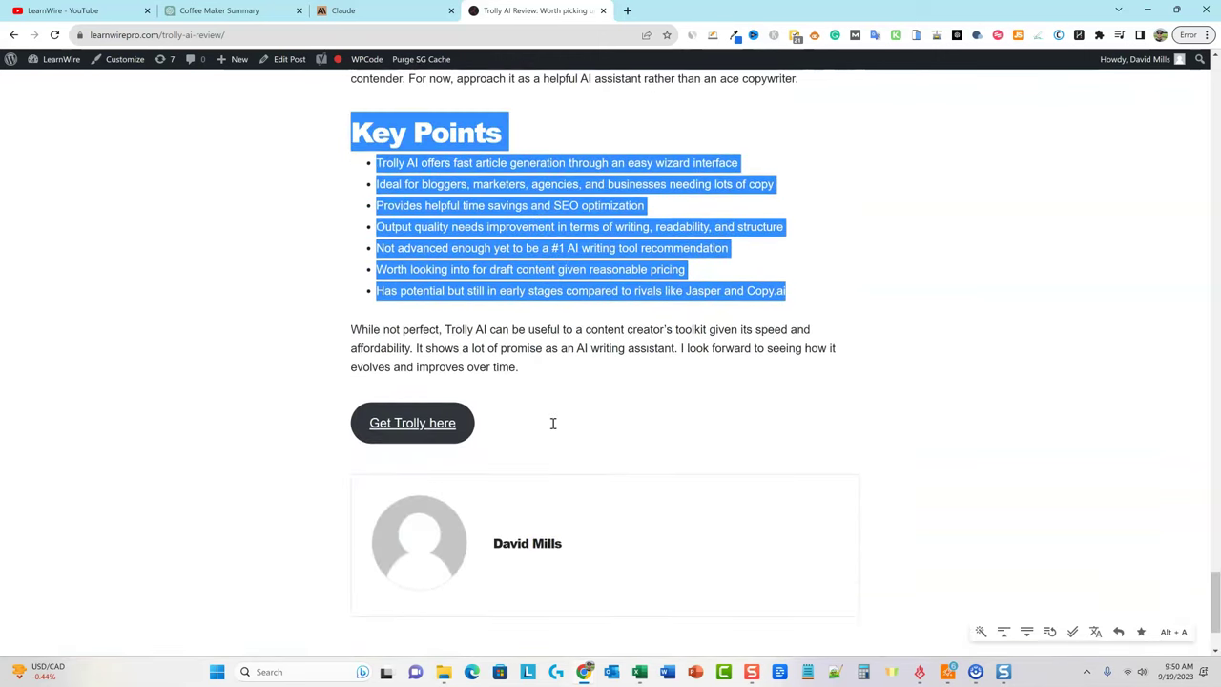
pyautogui.scroll(2, 722, 390)
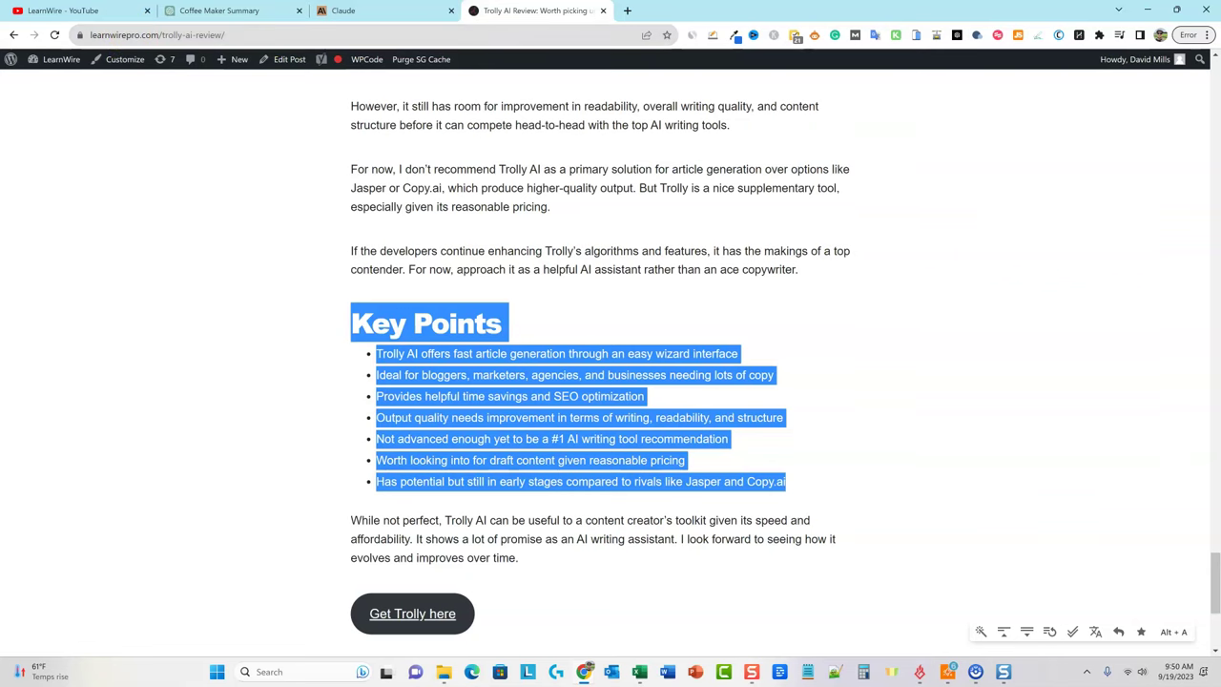
# Open the website learn2wire.com in a new browser tab.
pyautogui.hotkey('ctrl', 't')
pyautogui.write('learnwir')
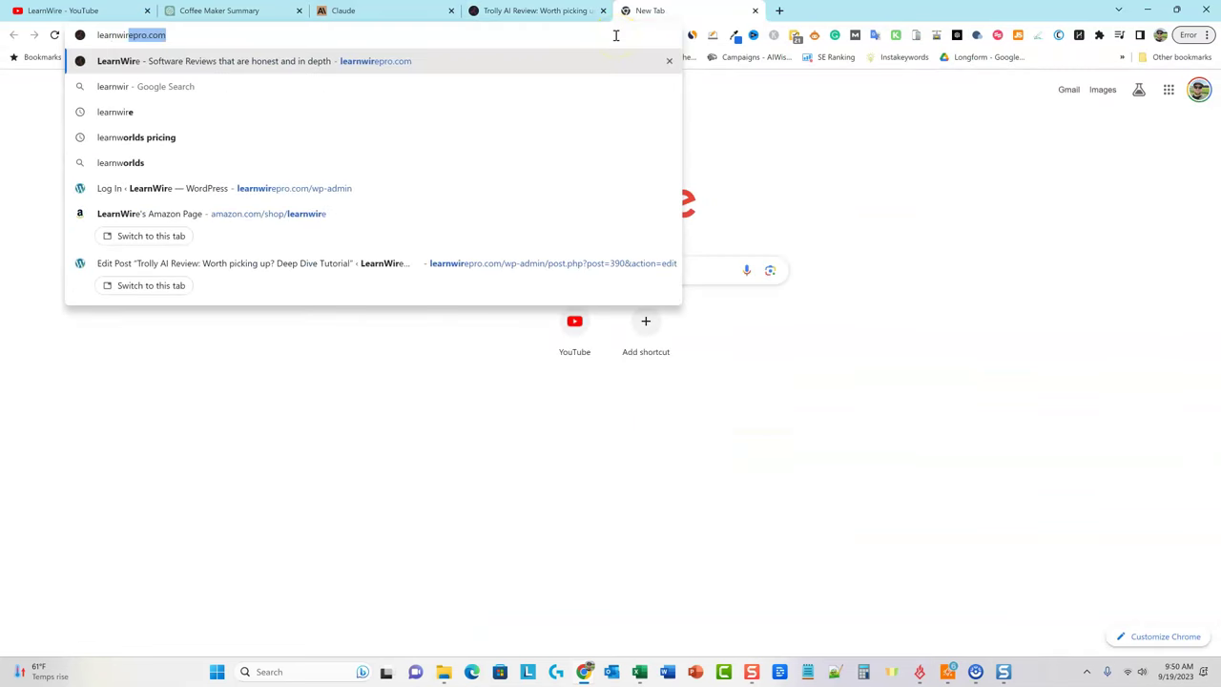
pyautogui.press('BackSpace')
pyautogui.press('BackSpace')
pyautogui.press('BackSpace')
pyautogui.write('2wire.com')
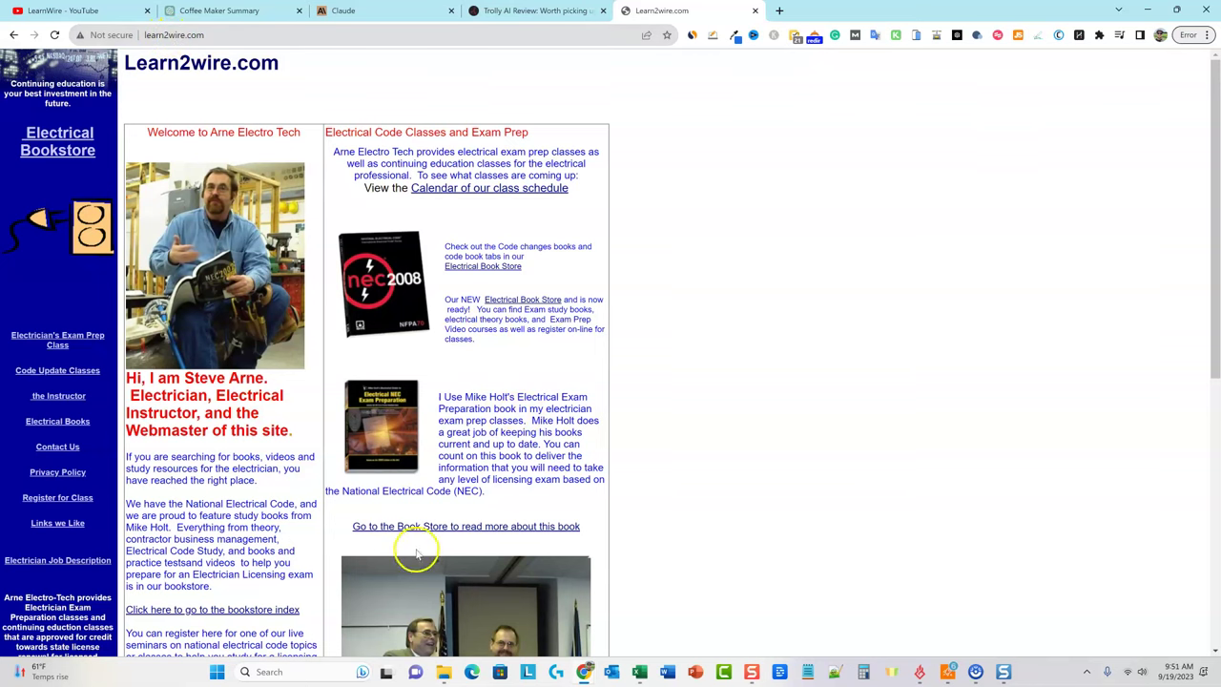
# Look through the whole Learn2wire.com home page as an example site and close its tab.
pyautogui.scroll(-3, 400, 534)
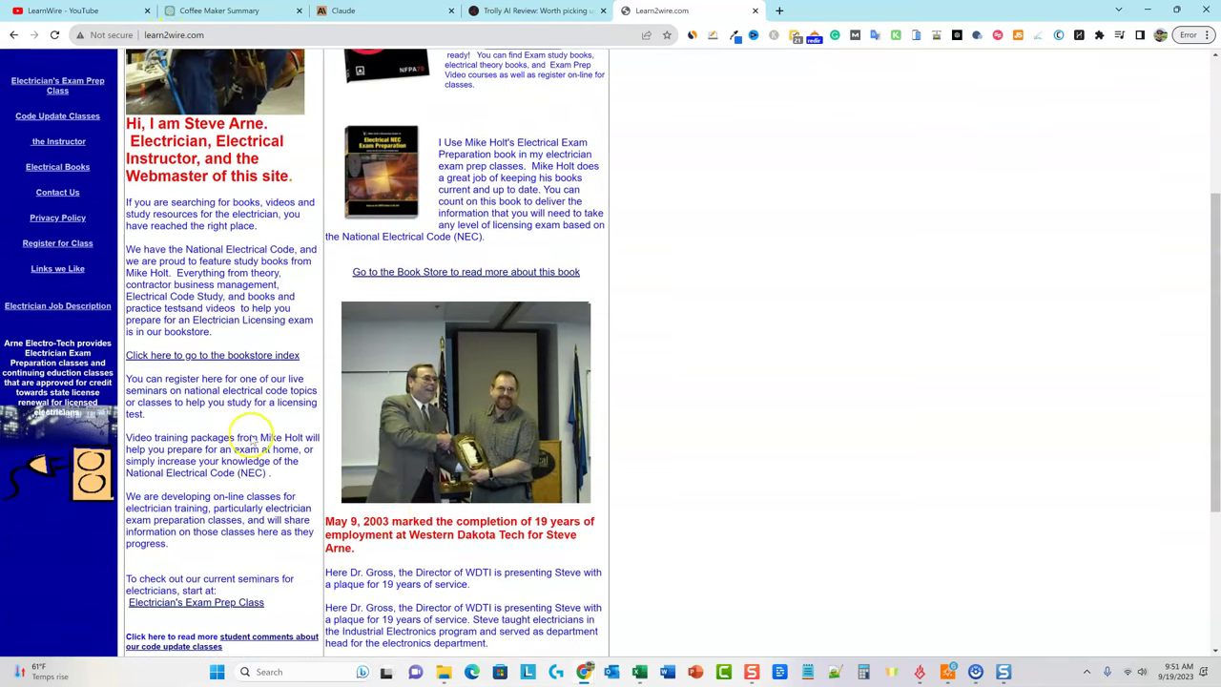
pyautogui.scroll(-3, 204, 385)
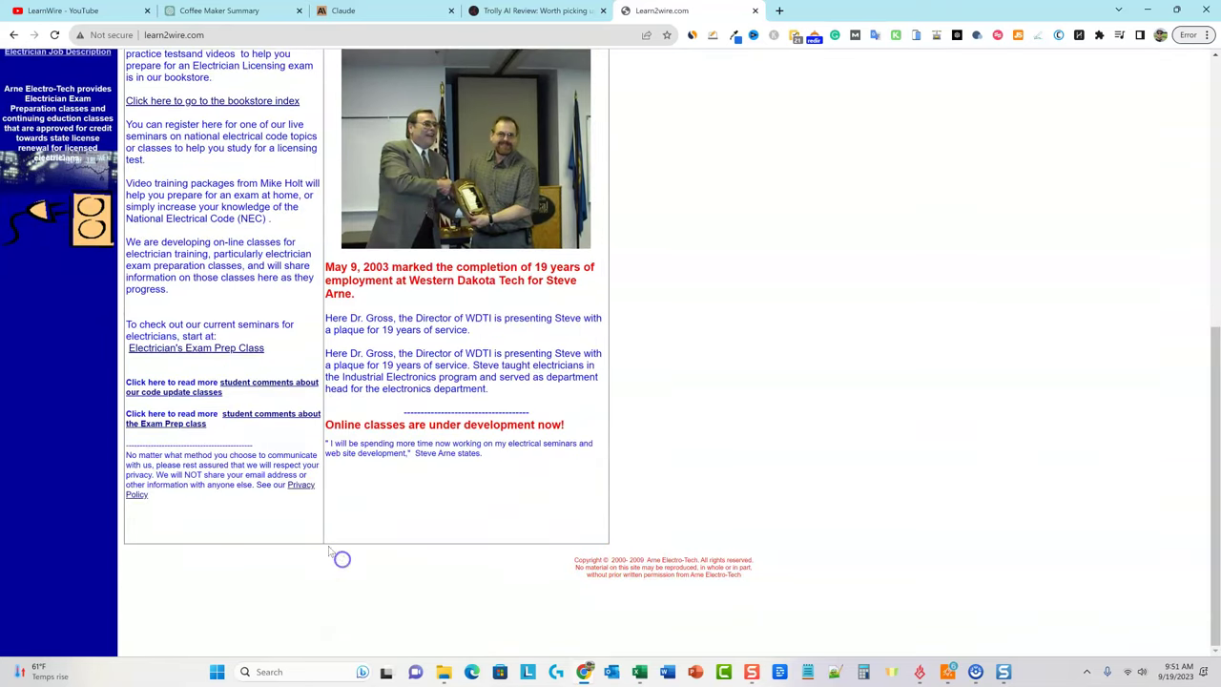
pyautogui.scroll(3, 235, 531)
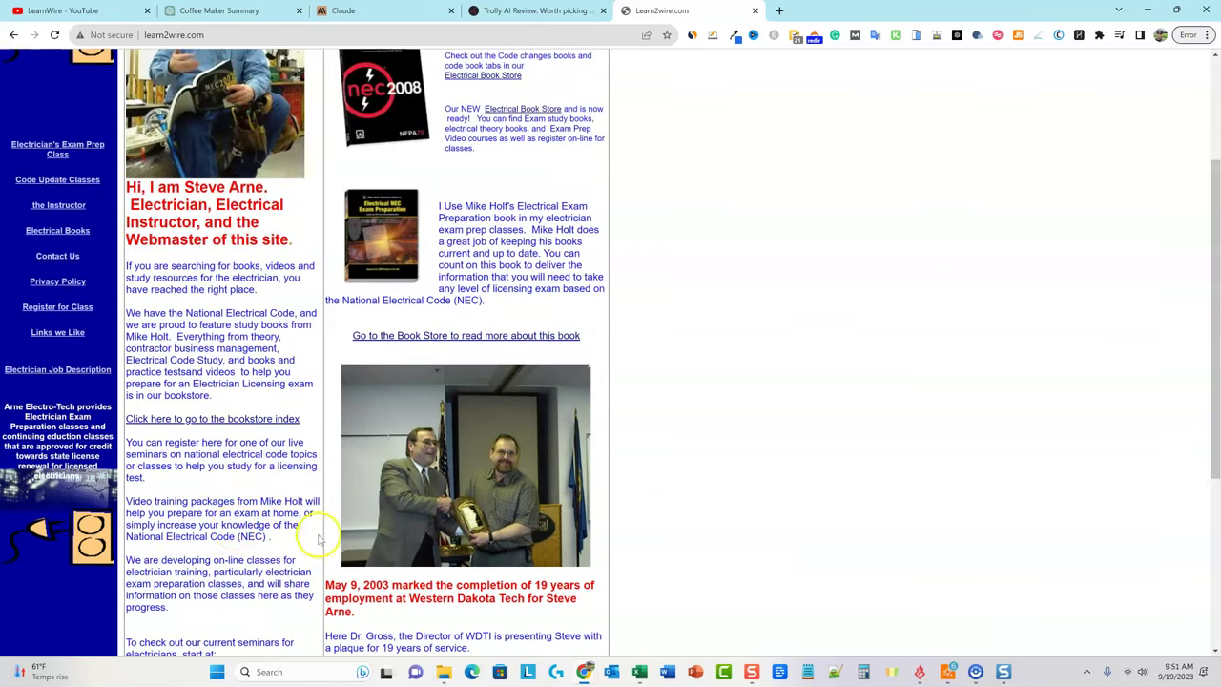
pyautogui.scroll(1, 416, 506)
pyautogui.scroll(1, 419, 523)
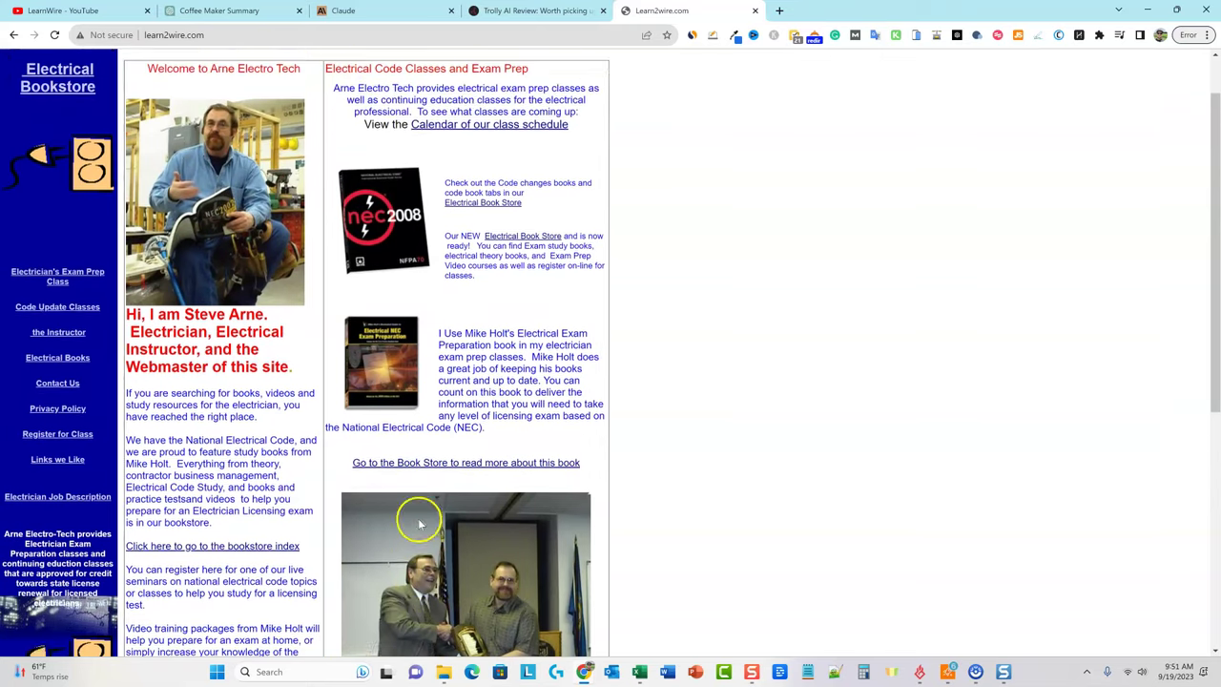
pyautogui.scroll(1, 418, 523)
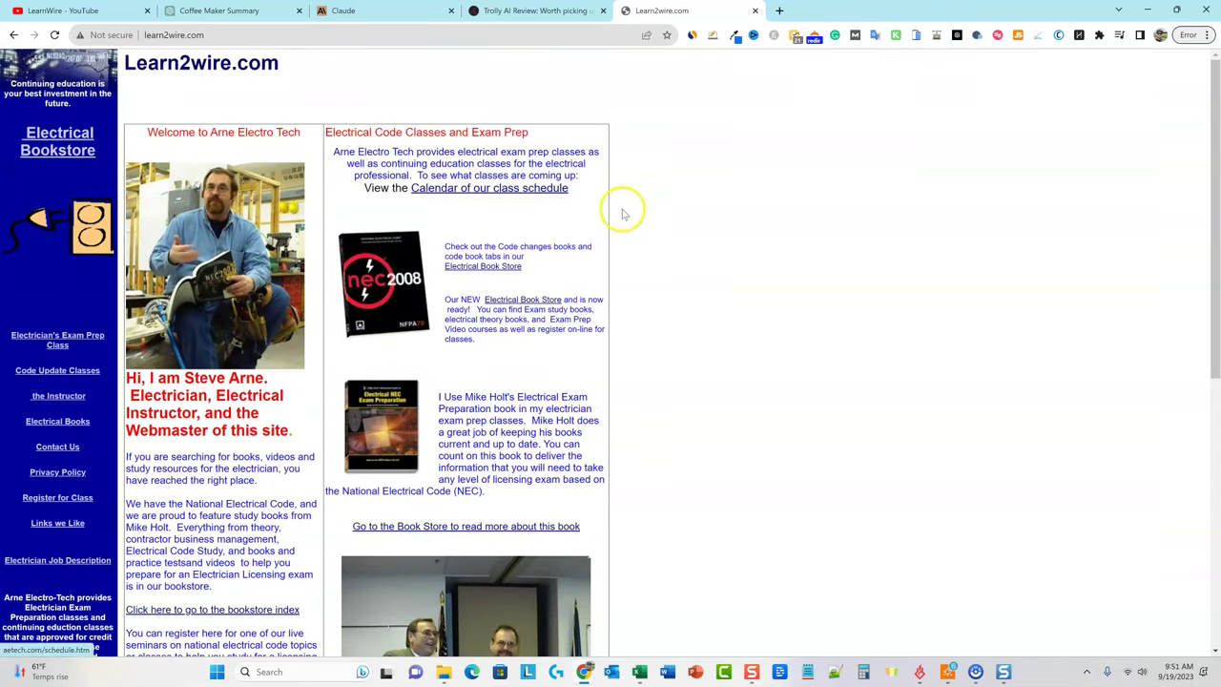
pyautogui.click(754, 13)
# Highlight the Trolly AI review's web address, look over the article's Key Points and FAQs again, and return to its title.
pyautogui.click(562, 34)
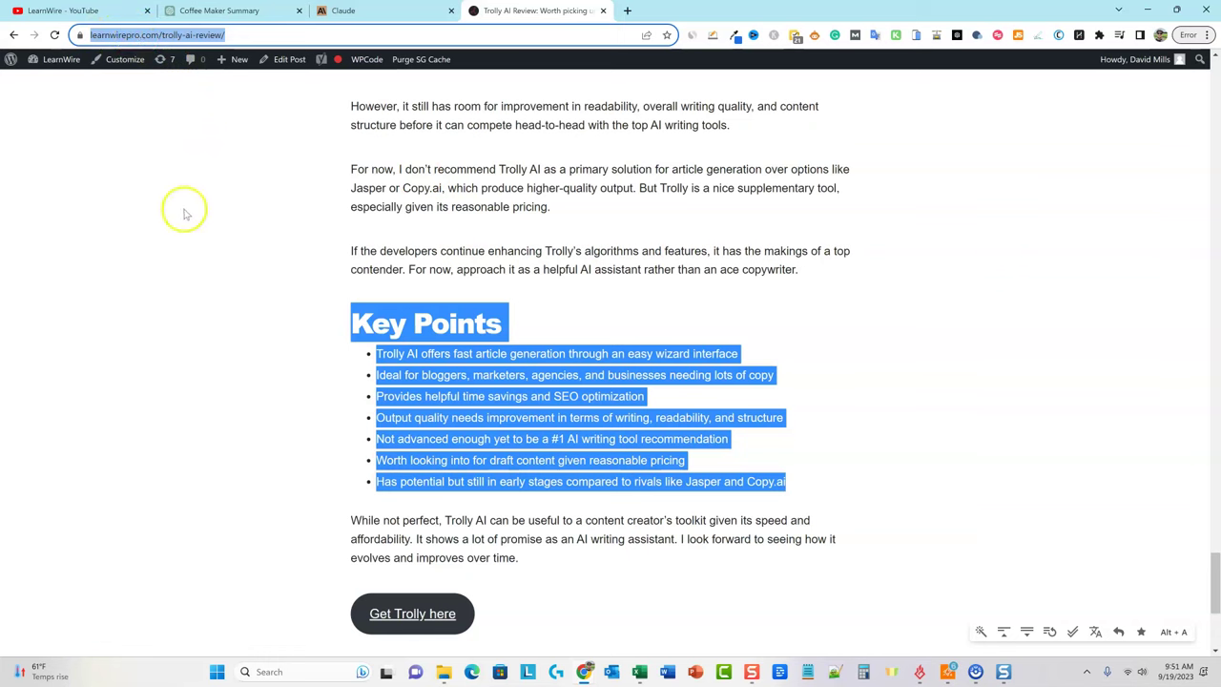
pyautogui.click(553, 250)
pyautogui.scroll(-1, 671, 375)
pyautogui.scroll(-2, 658, 429)
pyautogui.scroll(5, 714, 430)
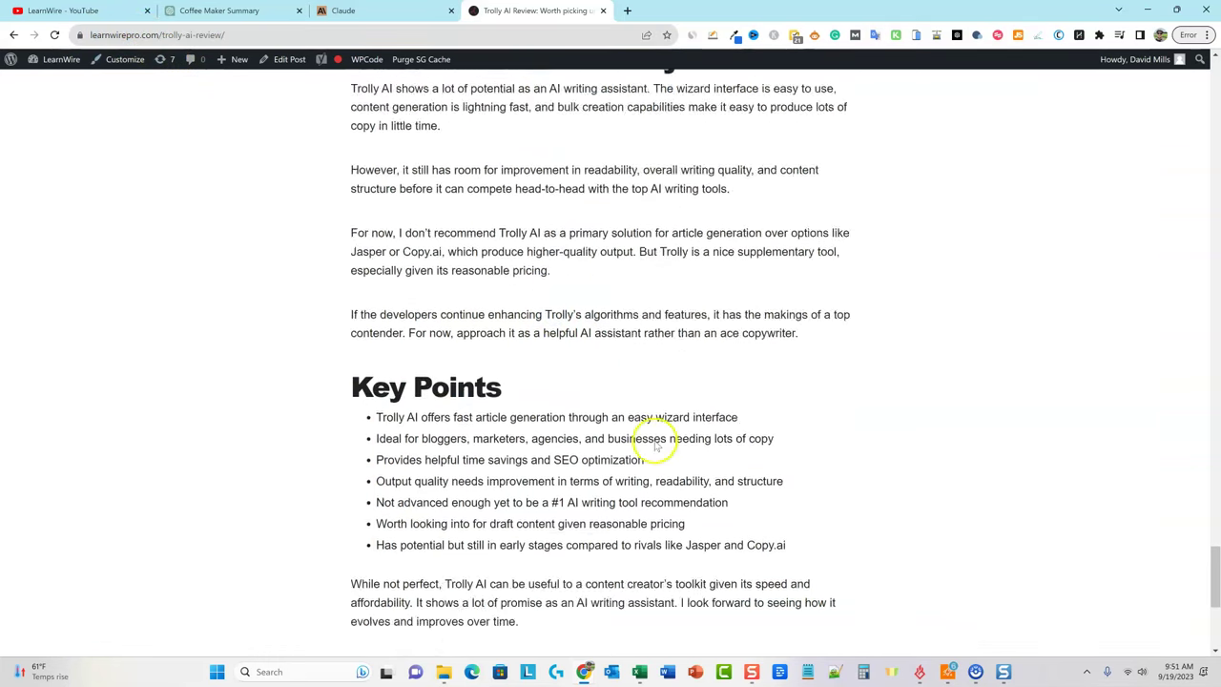
pyautogui.scroll(6, 742, 260)
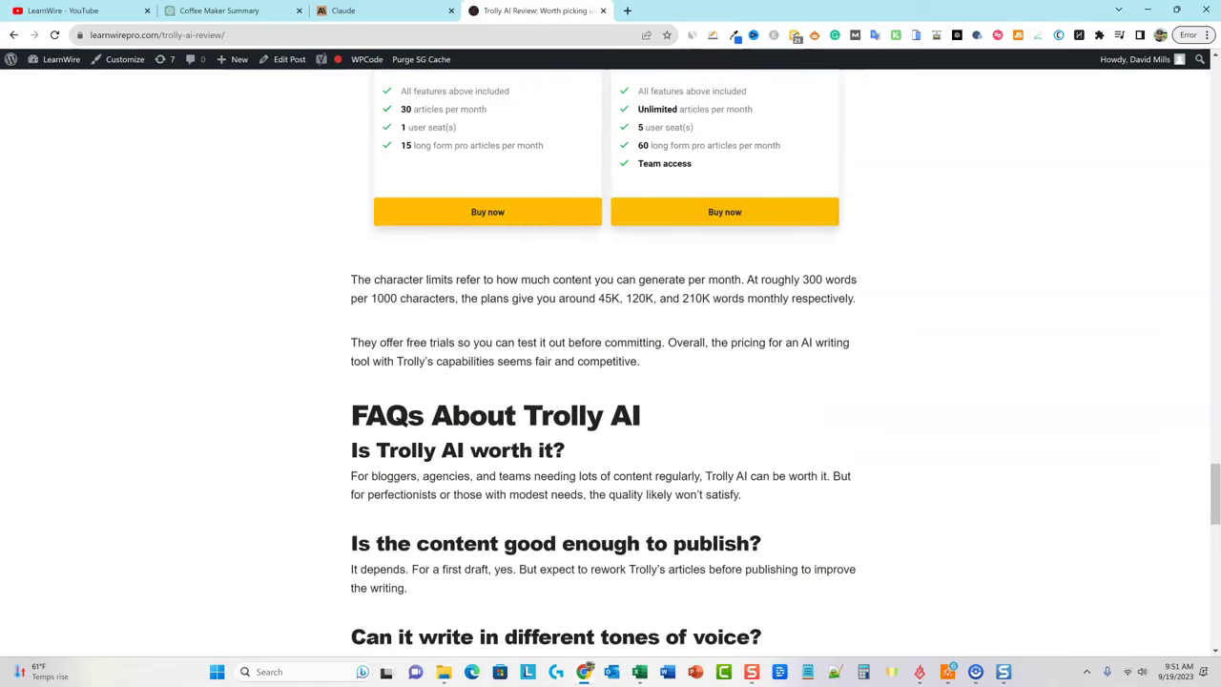
pyautogui.scroll(-1, 1213, 488)
pyautogui.moveTo(1214, 488); pyautogui.dragTo(1206, 638)
pyautogui.press('Home')
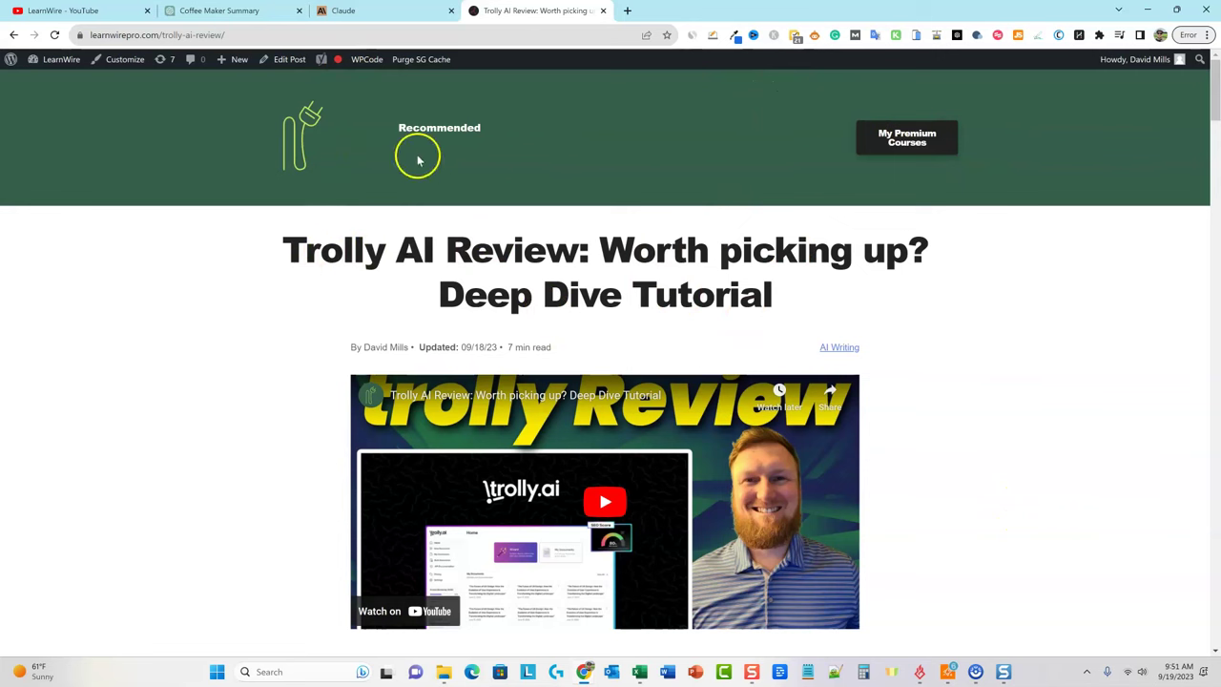
# Open the LearnWire site's home page and look through all the review posts under Latest.
pyautogui.click(299, 137)
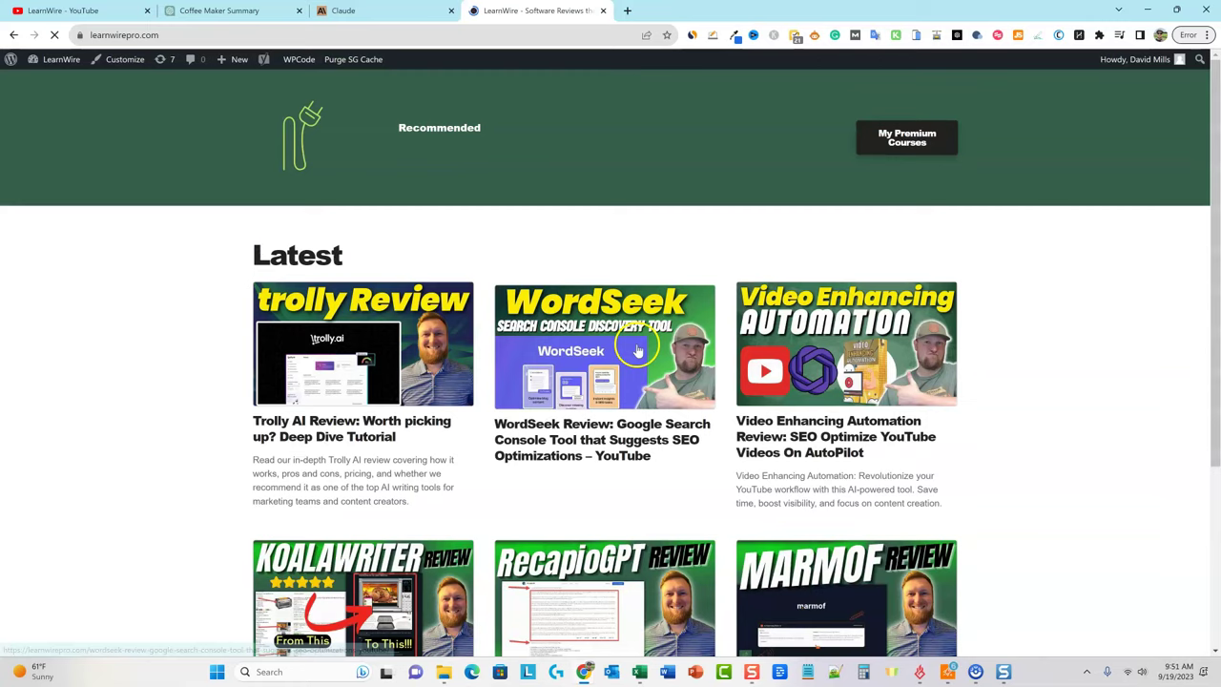
pyautogui.scroll(-3, 791, 468)
pyautogui.scroll(2, 868, 489)
pyautogui.scroll(2, 868, 488)
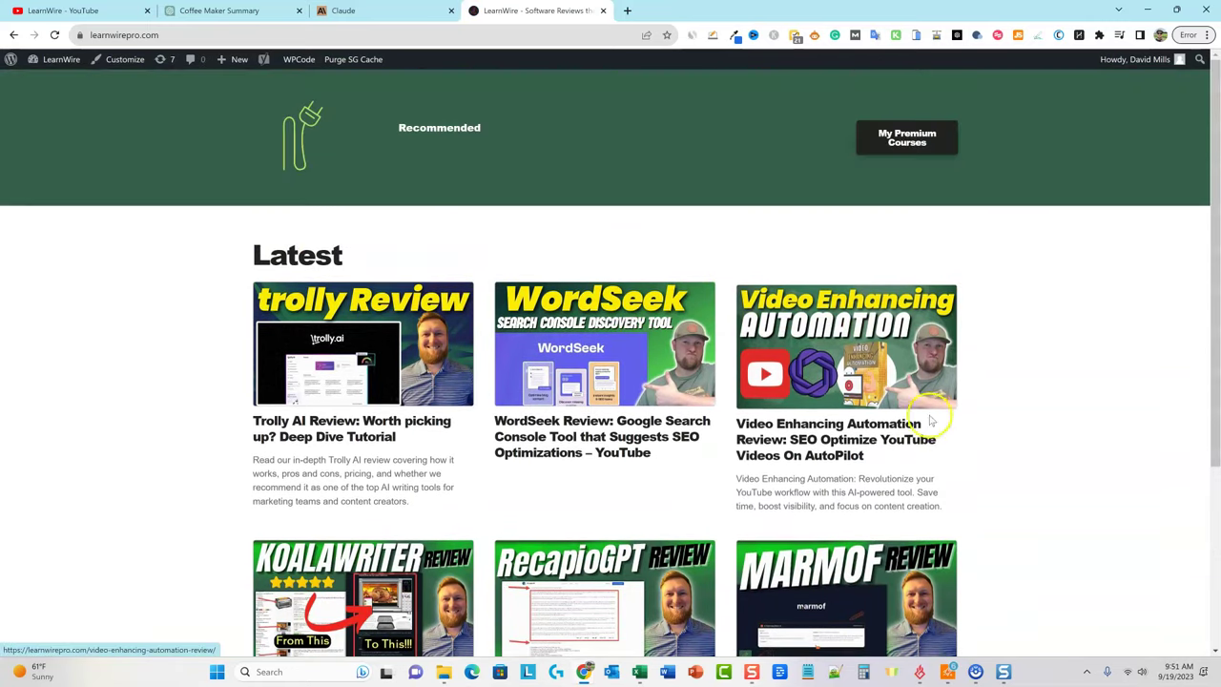
pyautogui.scroll(-3, 791, 577)
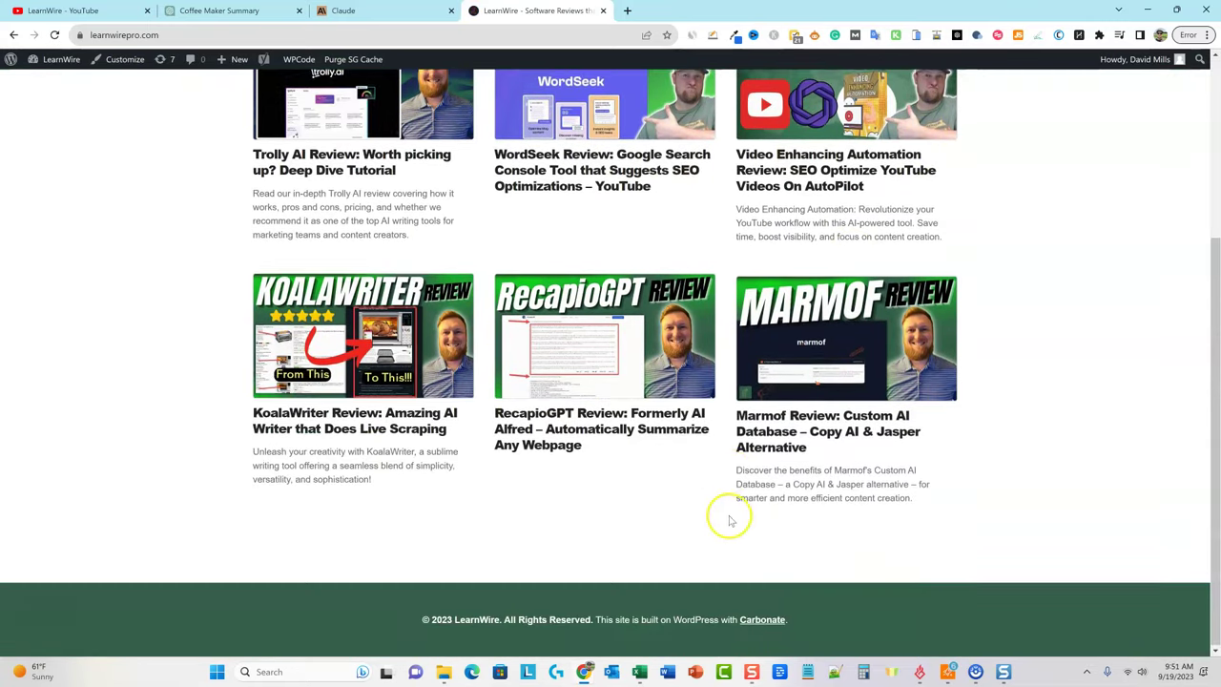
pyautogui.scroll(3, 729, 515)
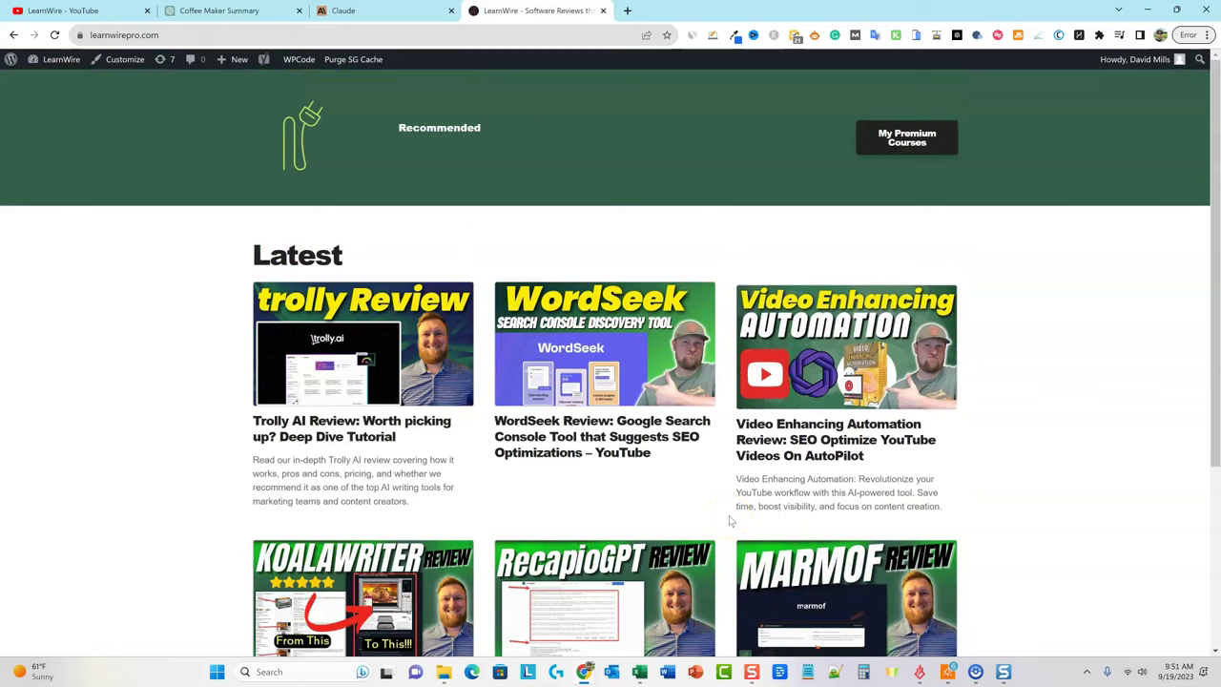
# Open the Video Enhancing Automation Review post and search Google for "Video Enhancing Automation Review" from its title.
pyautogui.moveTo(740, 423); pyautogui.dragTo(771, 426)
pyautogui.click(741, 423)
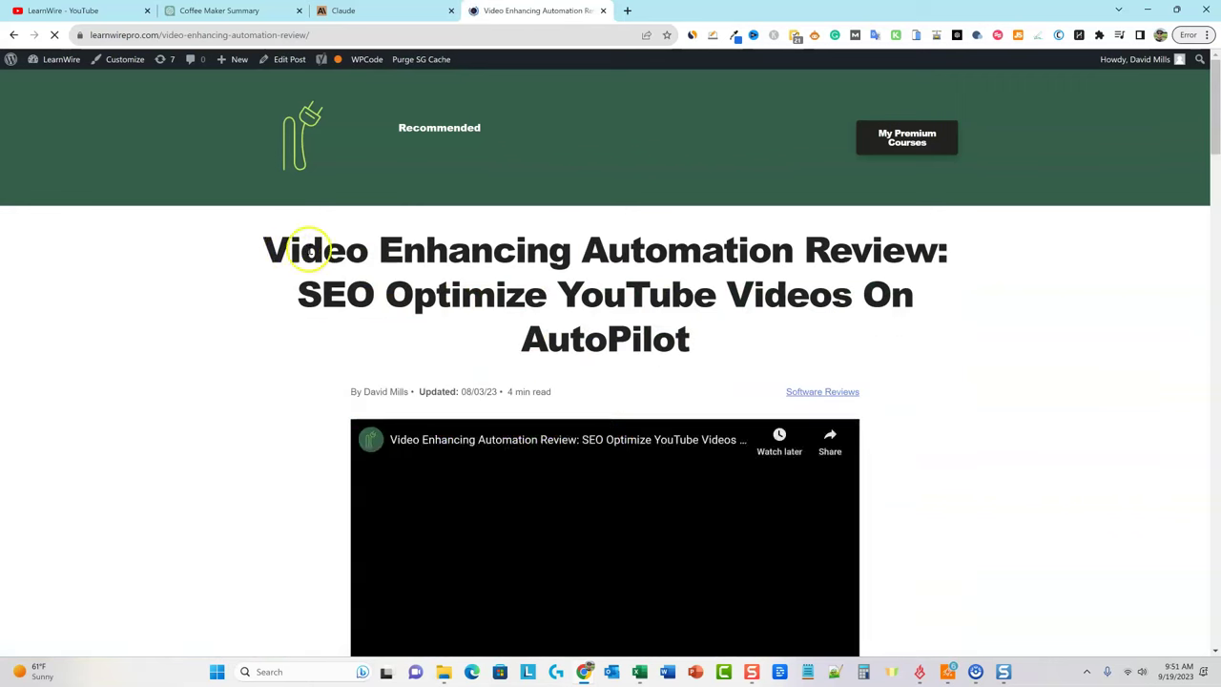
pyautogui.moveTo(265, 250); pyautogui.dragTo(935, 248)
pyautogui.rightClick(885, 254)
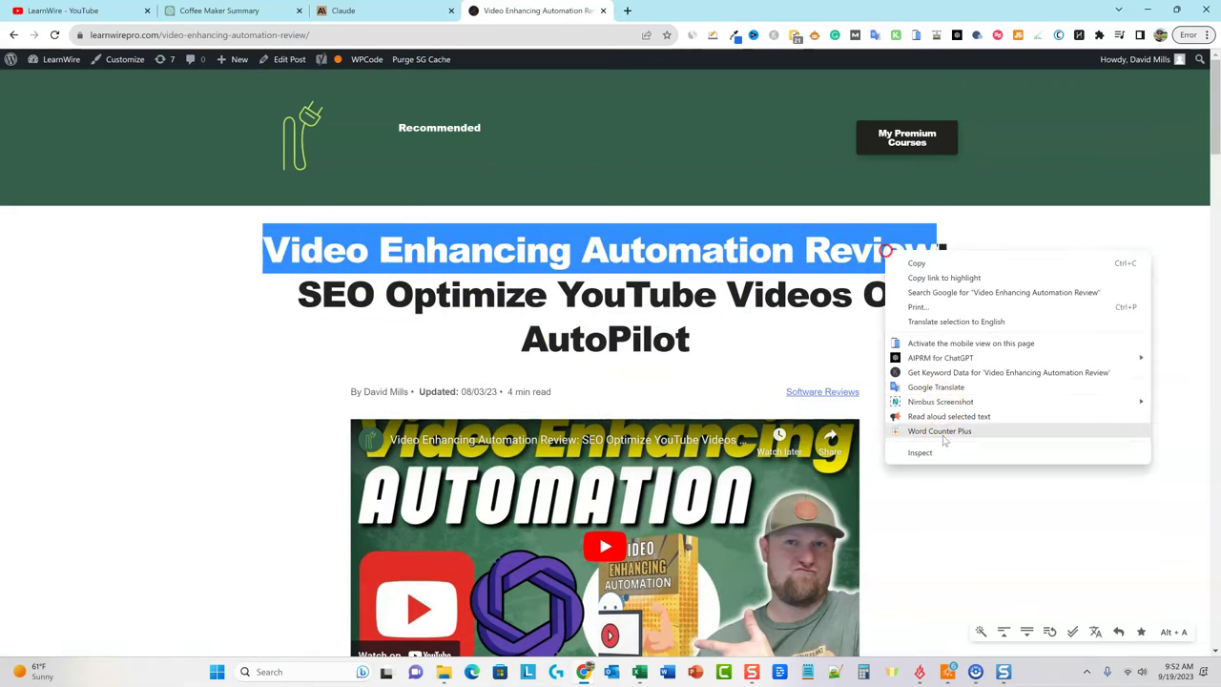
pyautogui.click(910, 291)
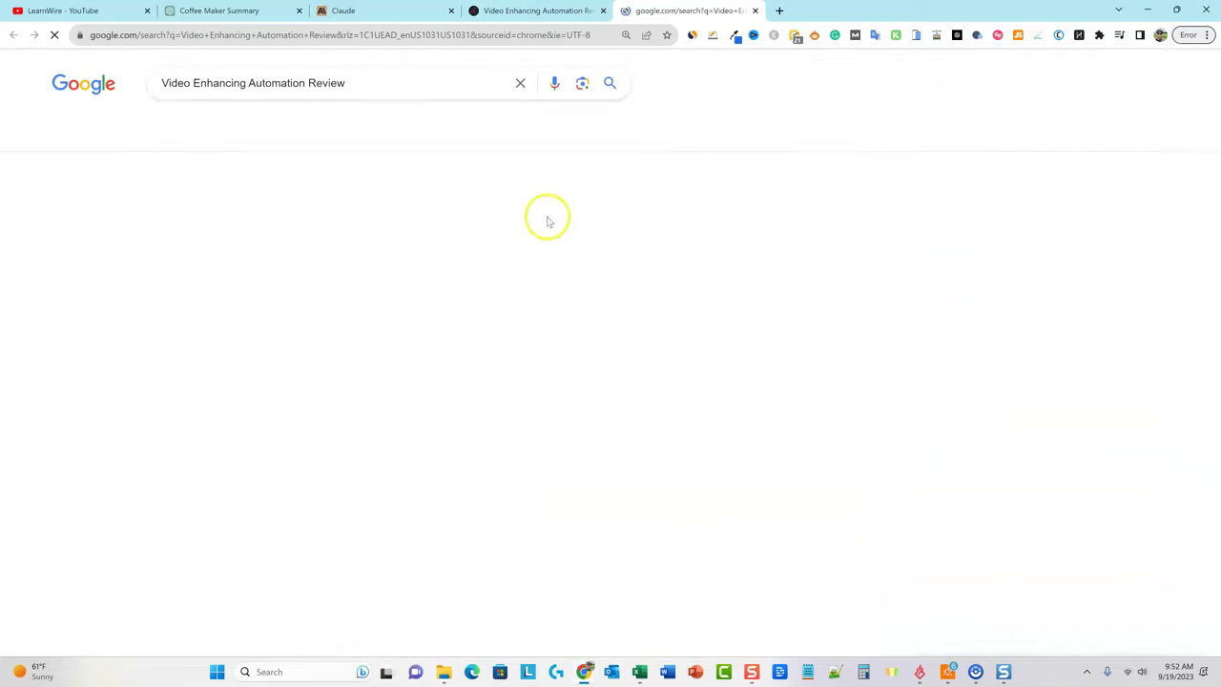
# Examine where the LearnWire video and learnwirepro.com article rank in the Google results, and close the results tab.
pyautogui.scroll(-3, 381, 296)
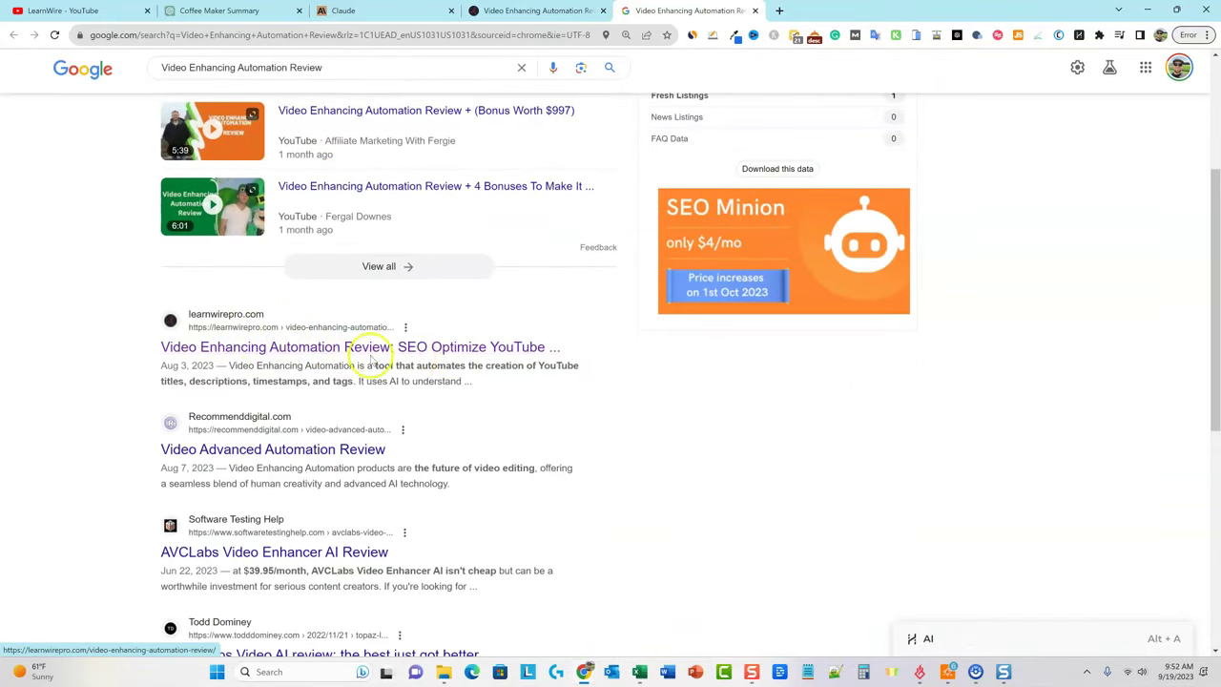
pyautogui.scroll(3, 477, 408)
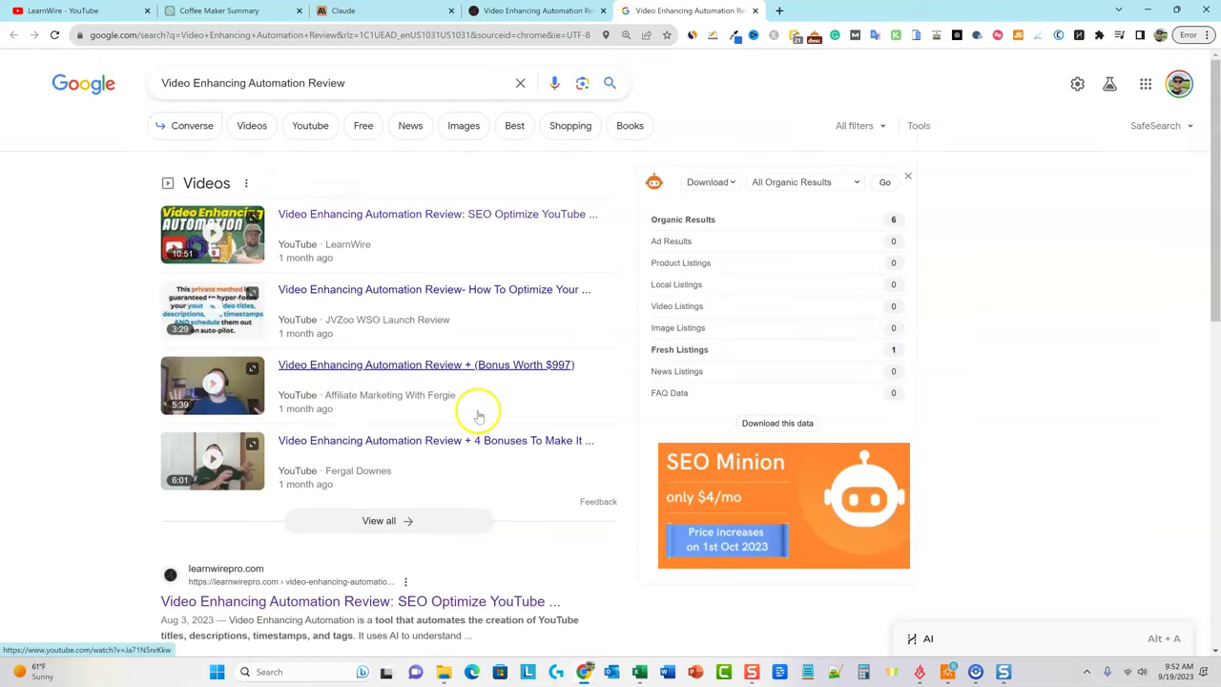
pyautogui.scroll(-3, 476, 408)
pyautogui.scroll(3, 456, 417)
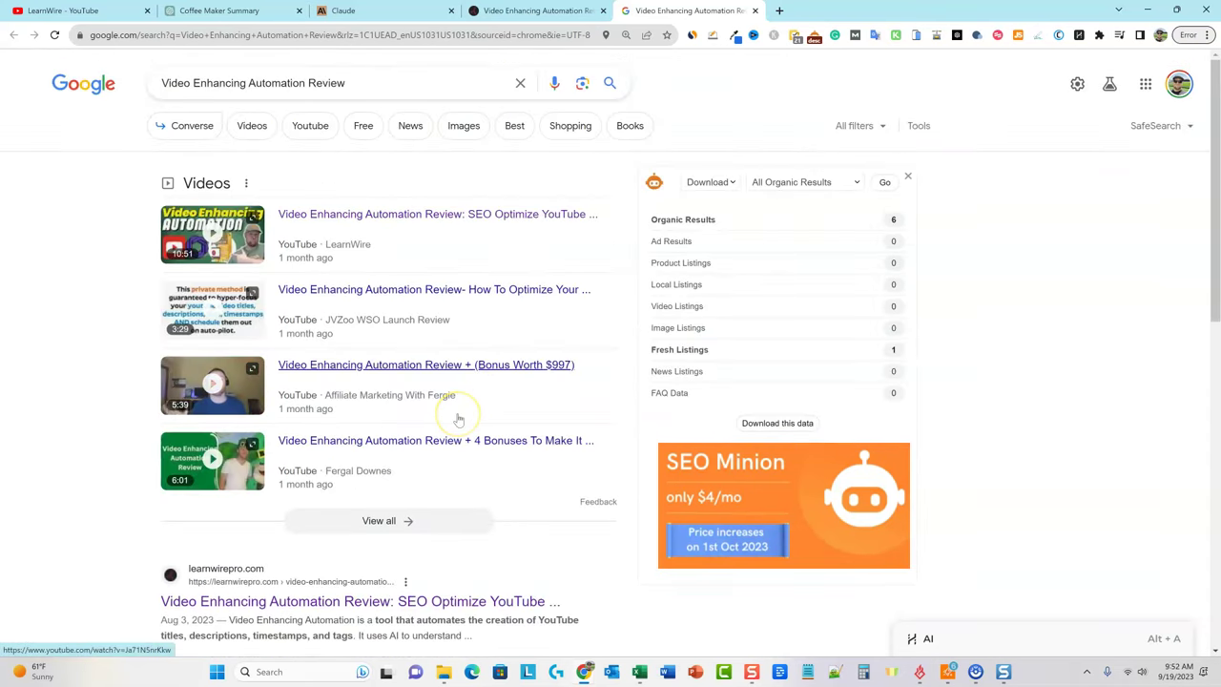
pyautogui.scroll(-1, 394, 485)
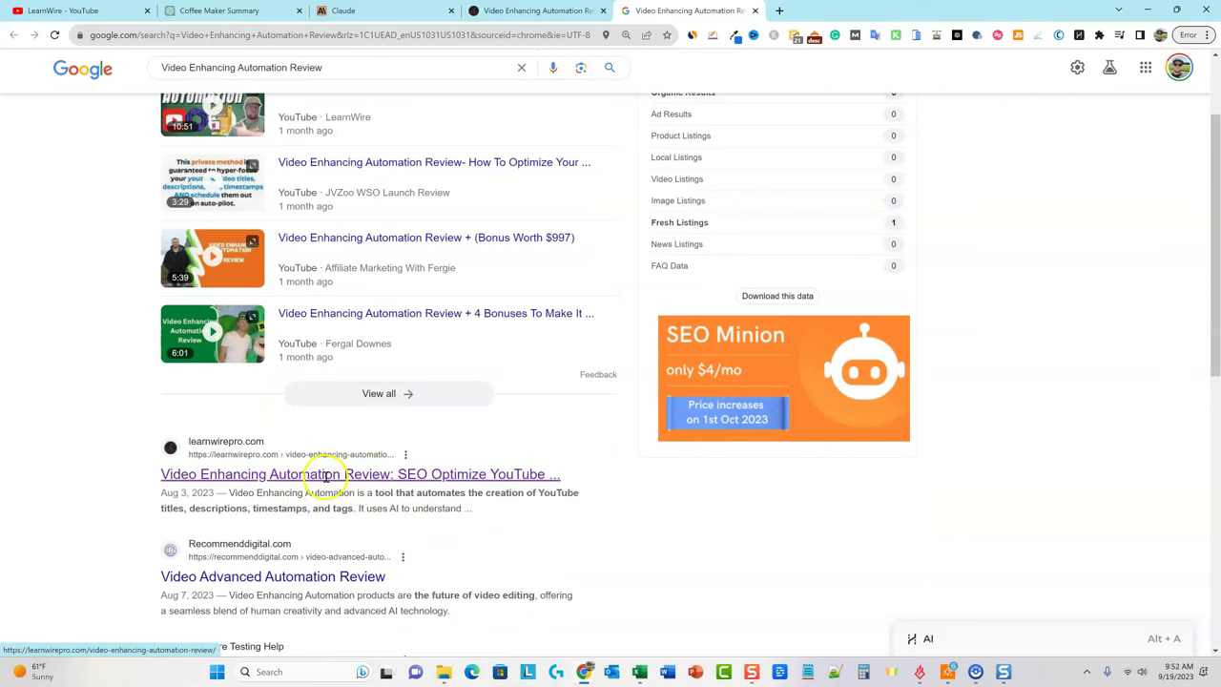
pyautogui.scroll(1, 308, 471)
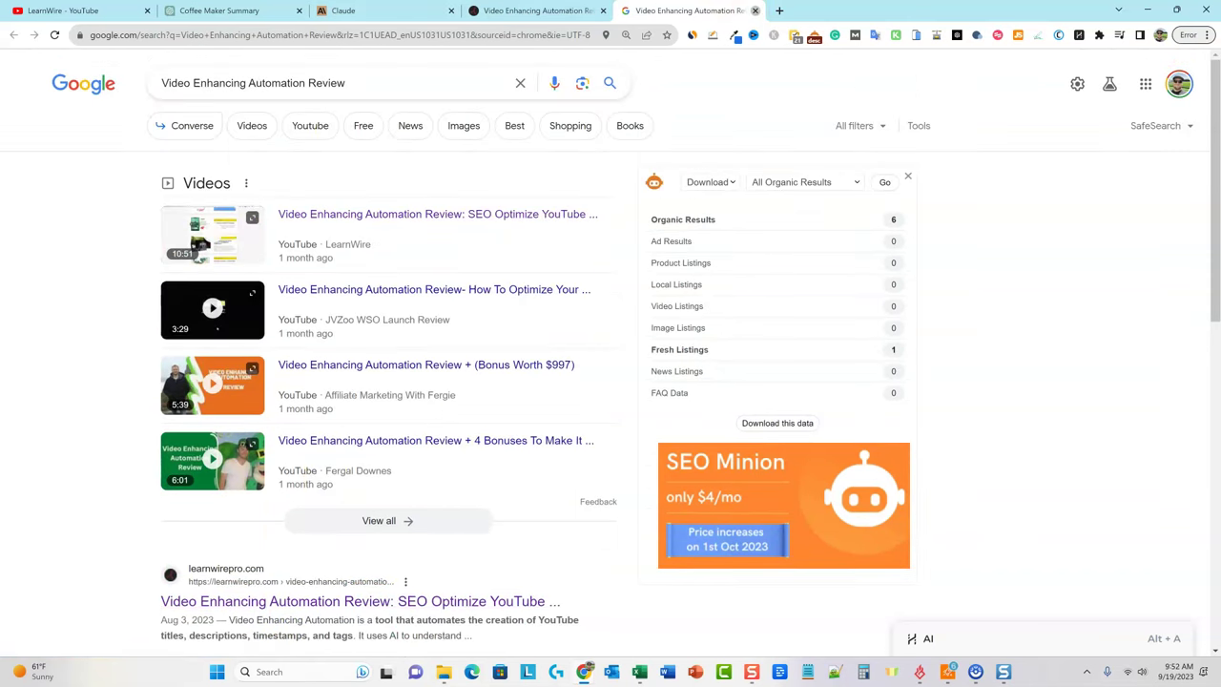
pyautogui.click(754, 11)
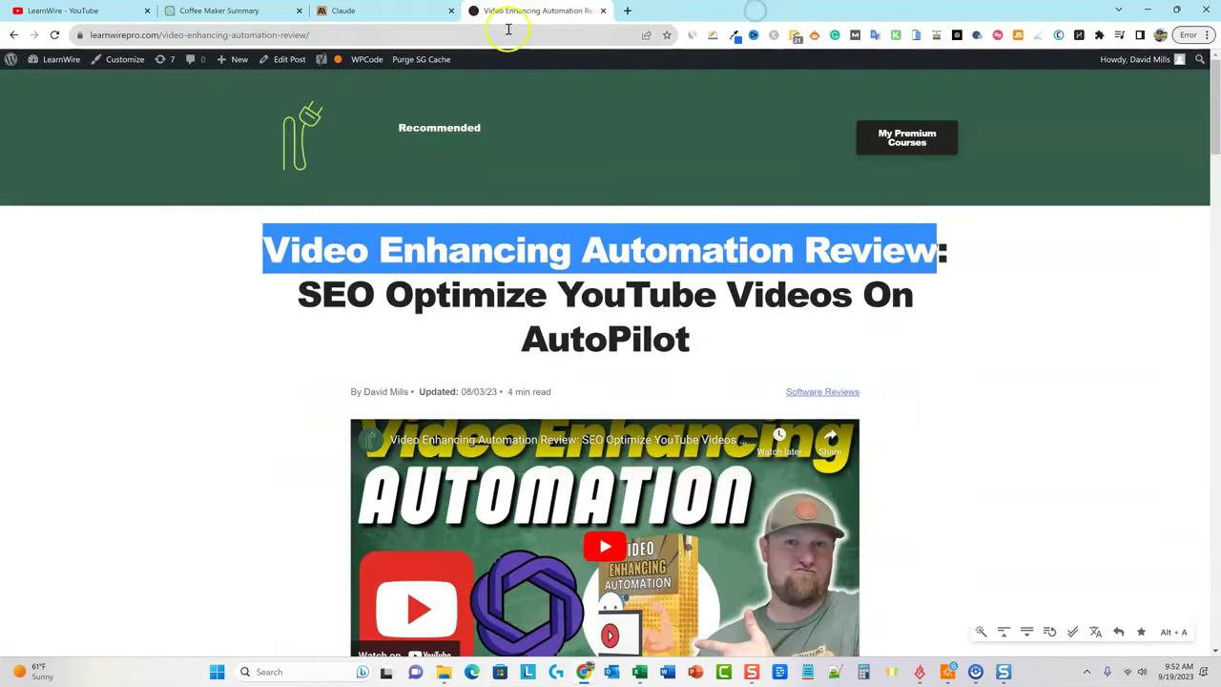
# Open the Keyword Discovery Review video from the LearnWire YouTube channel, pause it, and select its web address.
pyautogui.click(105, 10)
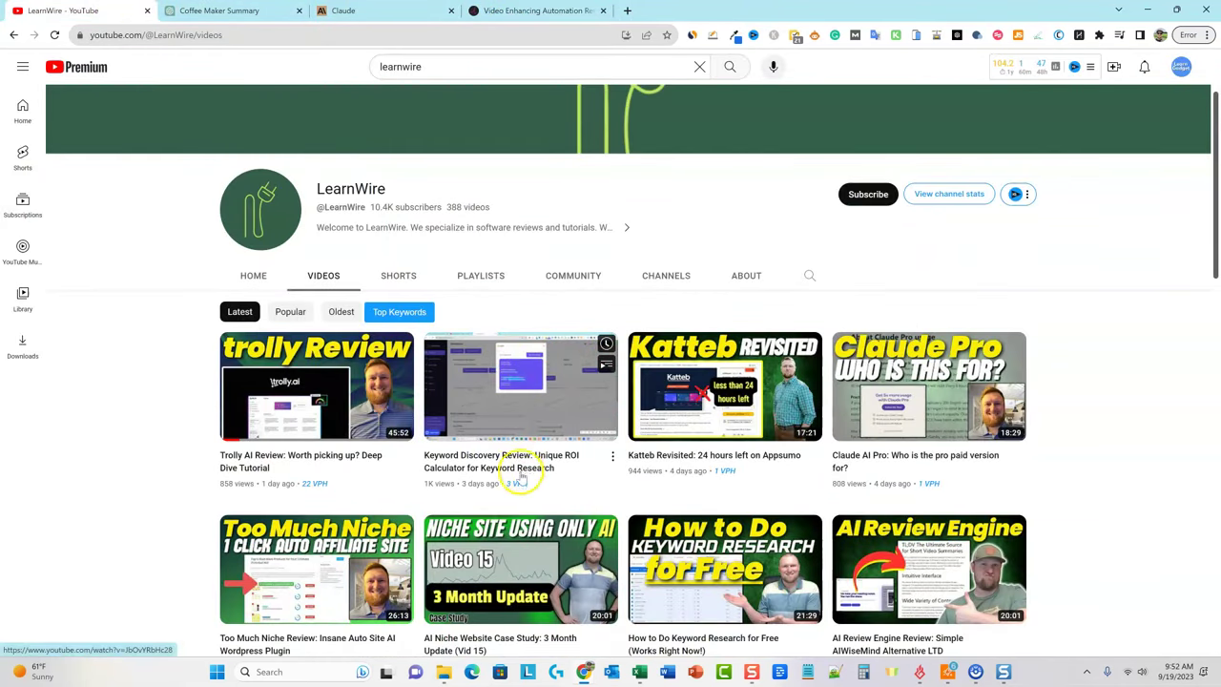
pyautogui.click(524, 467)
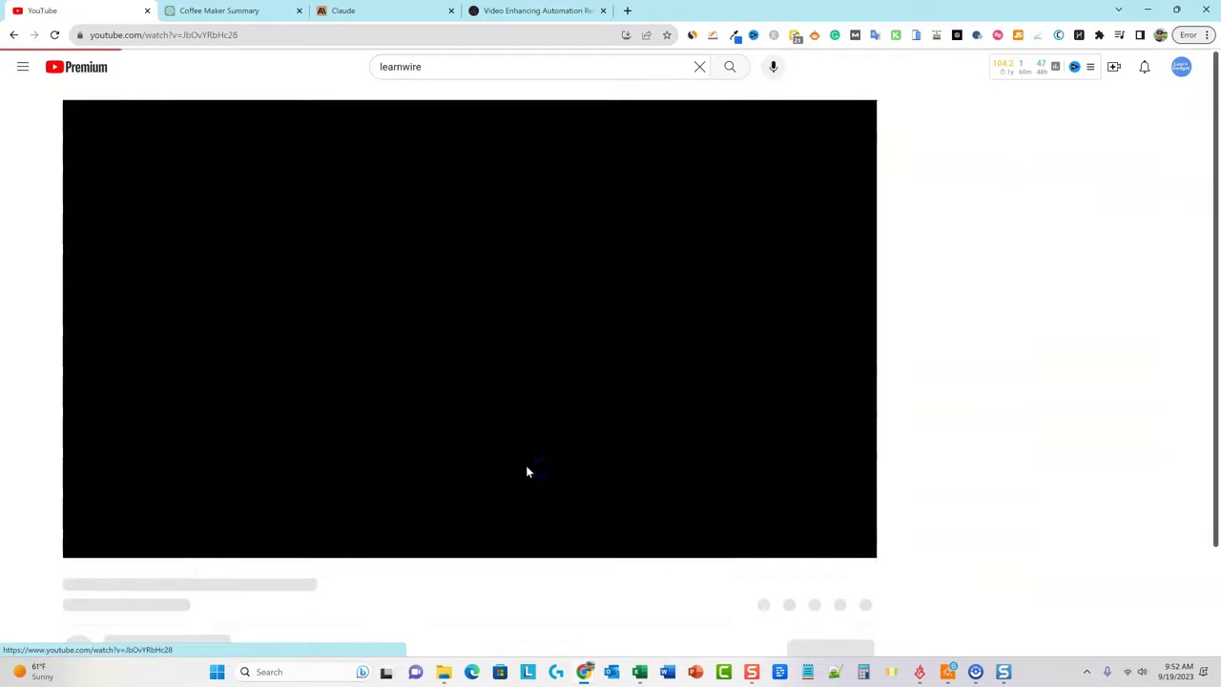
pyautogui.click(85, 543)
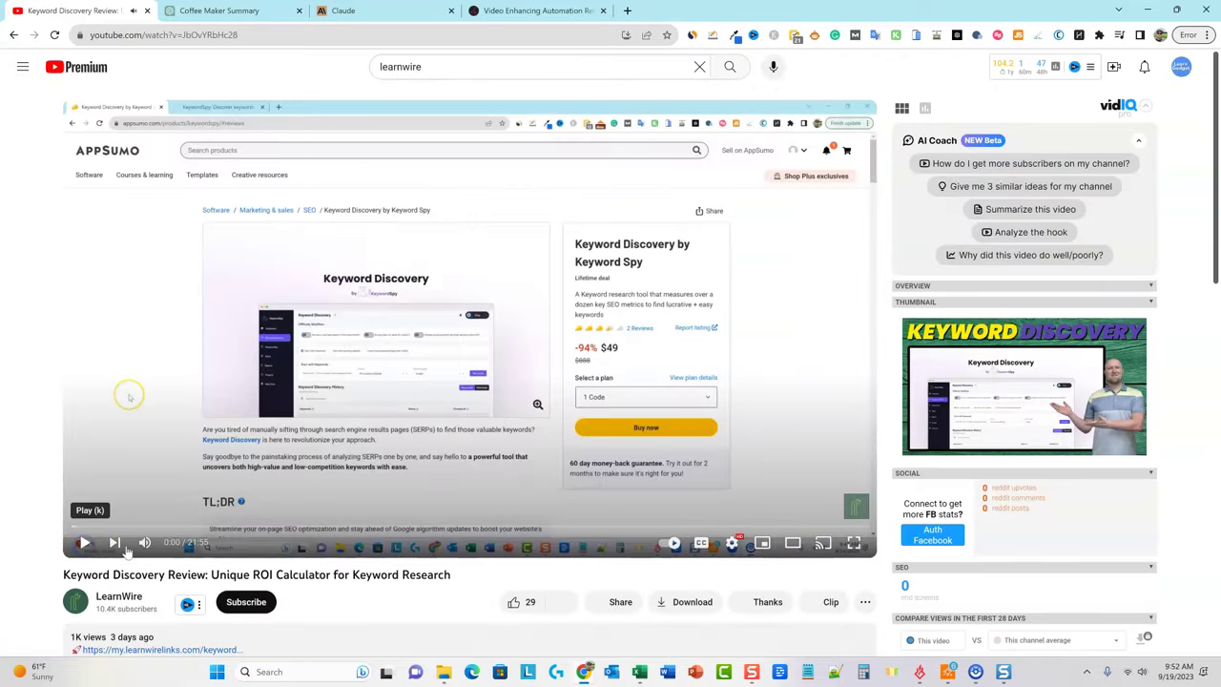
pyautogui.click(252, 37)
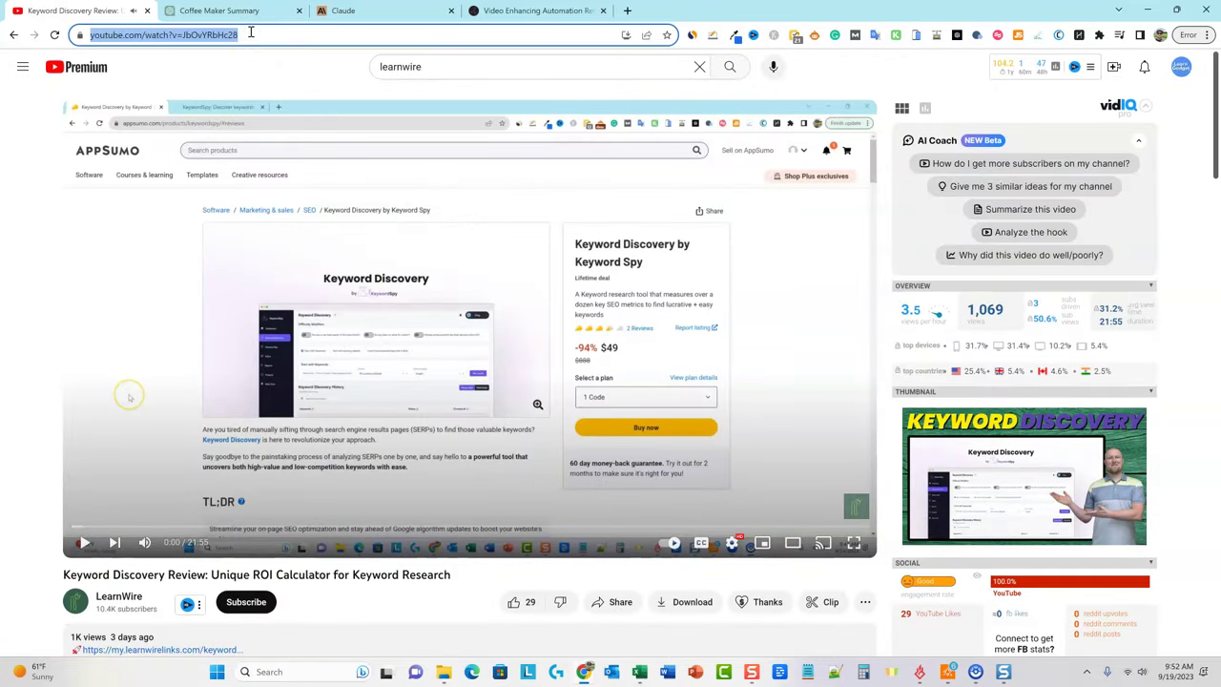
# Review the video summary in ChatGPT and the Trolly AI prompt and article in Claude, and return to Claude's chats page.
pyautogui.click(250, 11)
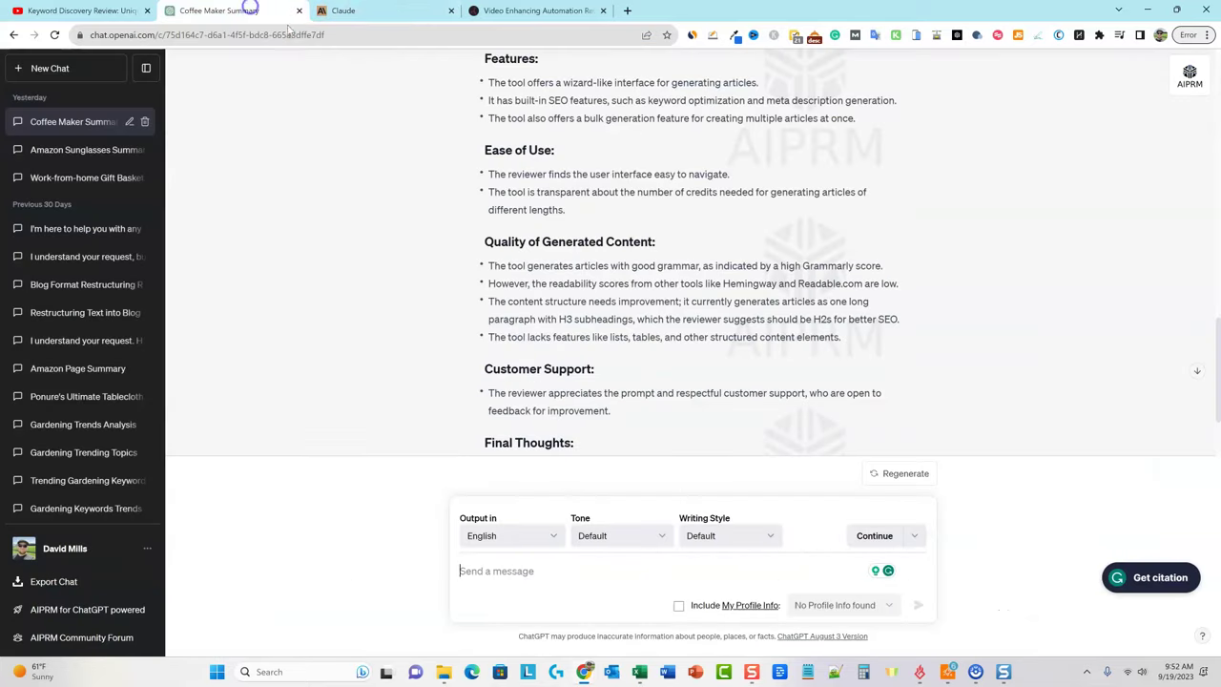
pyautogui.click(380, 13)
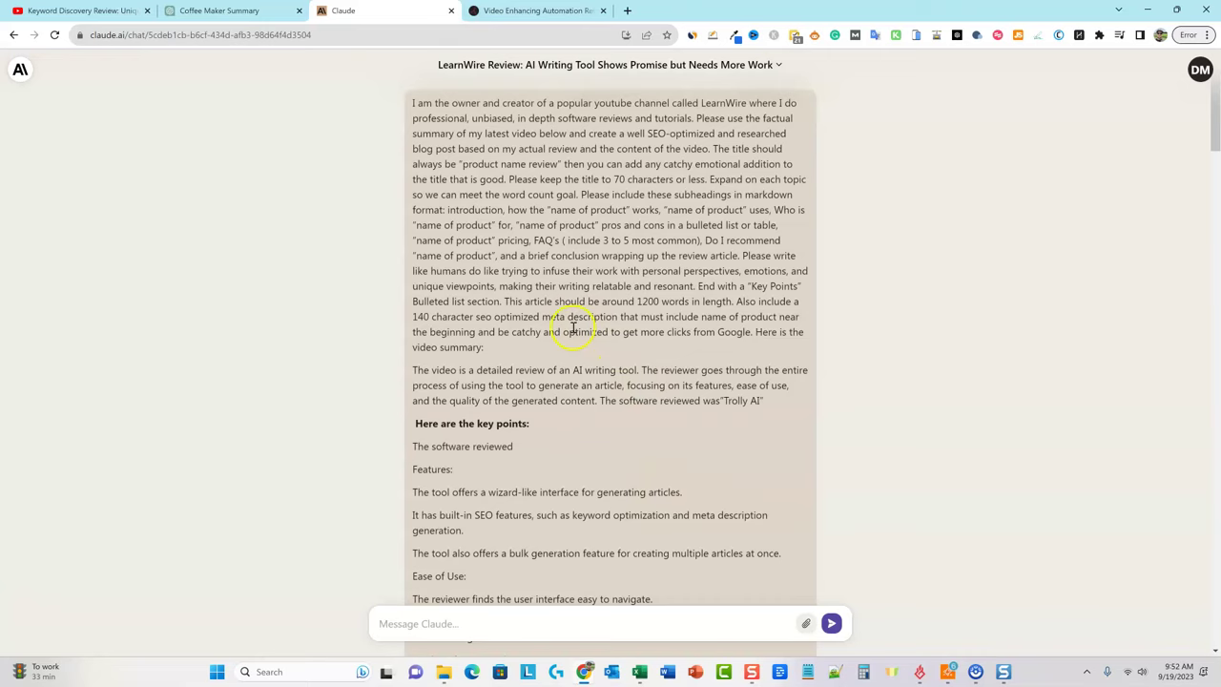
pyautogui.scroll(-20, 572, 327)
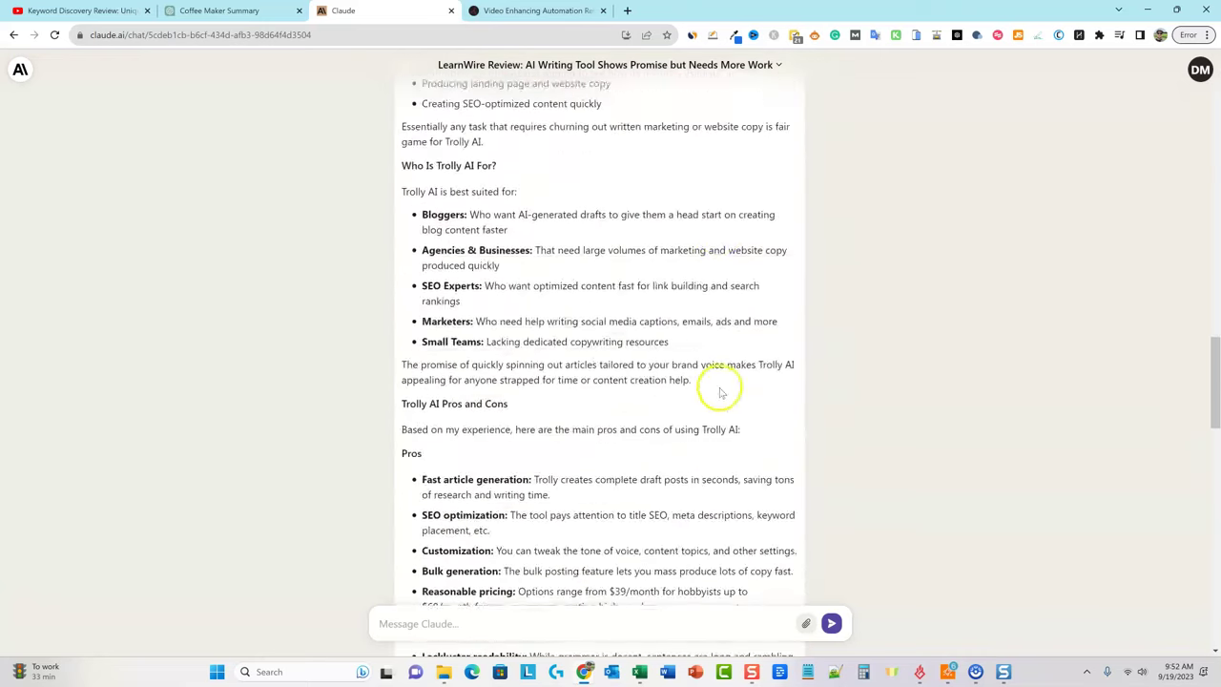
pyautogui.scroll(-20, 720, 392)
pyautogui.scroll(20, 723, 400)
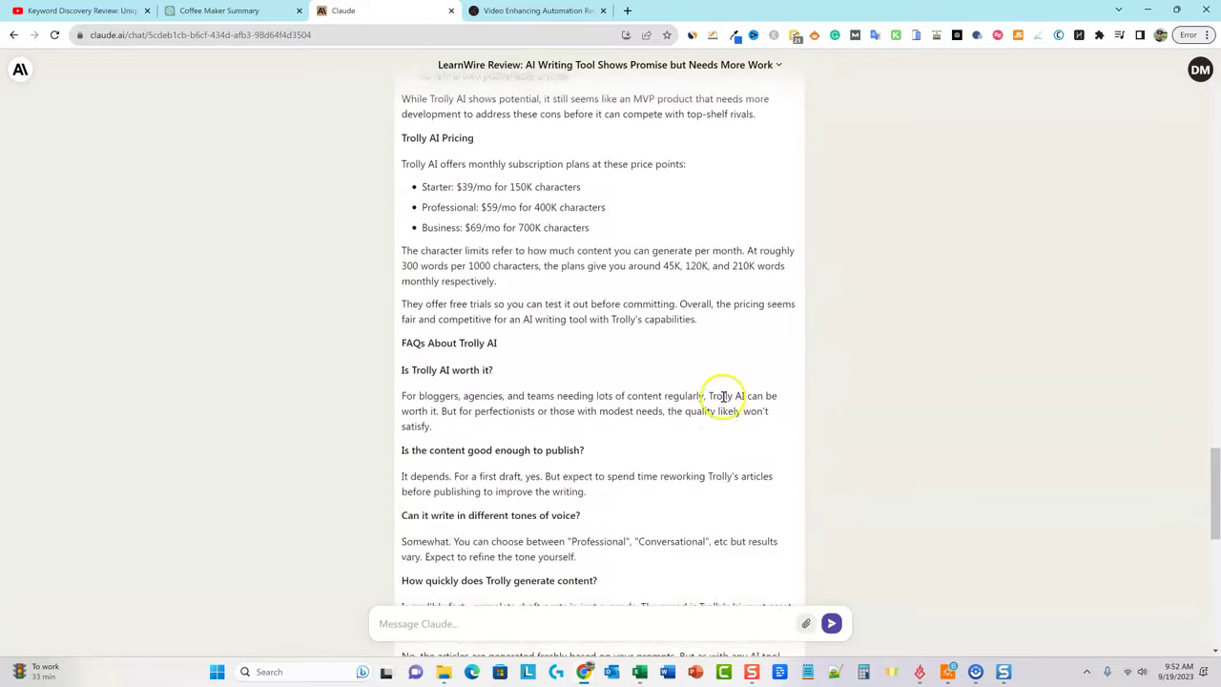
pyautogui.click(15, 36)
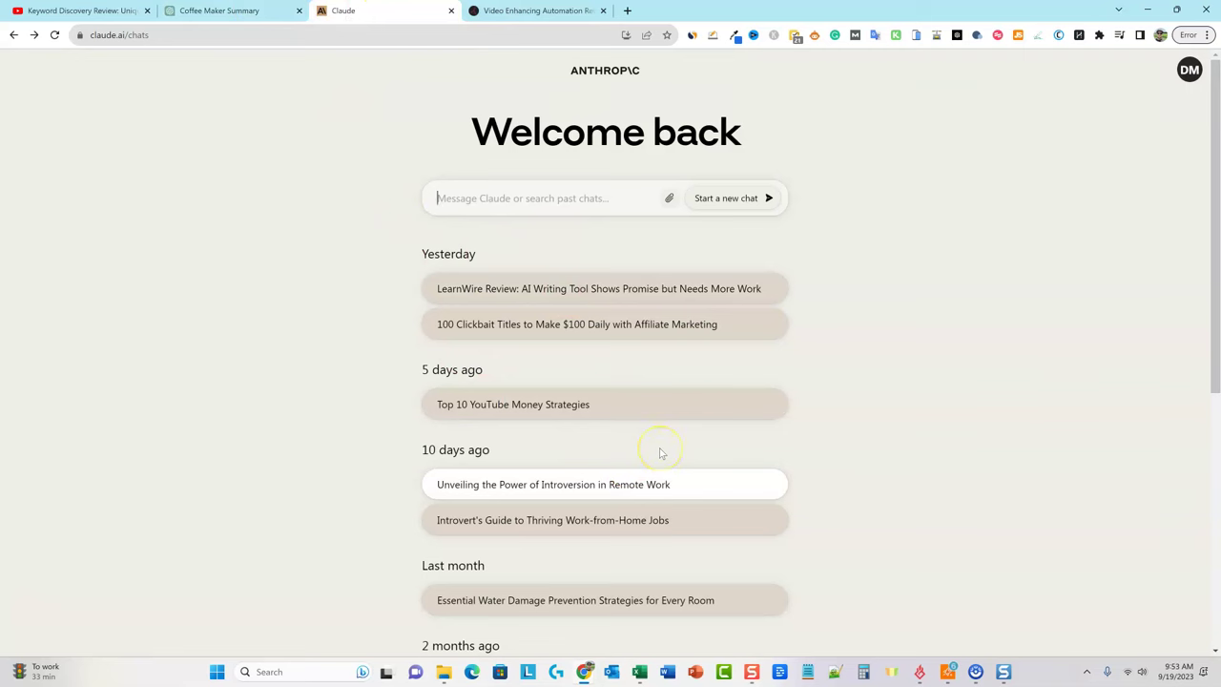
# Switch to ChatGPT and start a new chat in place of the Coffee Maker Summary conversation.
pyautogui.click(503, 191)
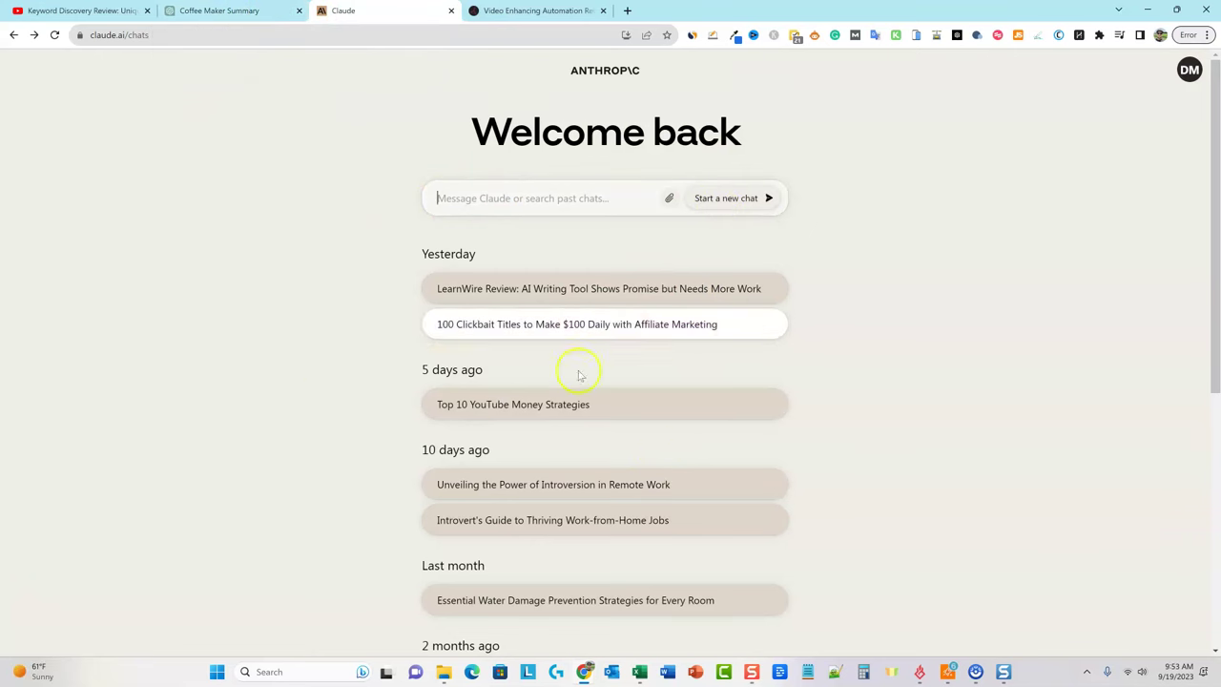
pyautogui.click(253, 13)
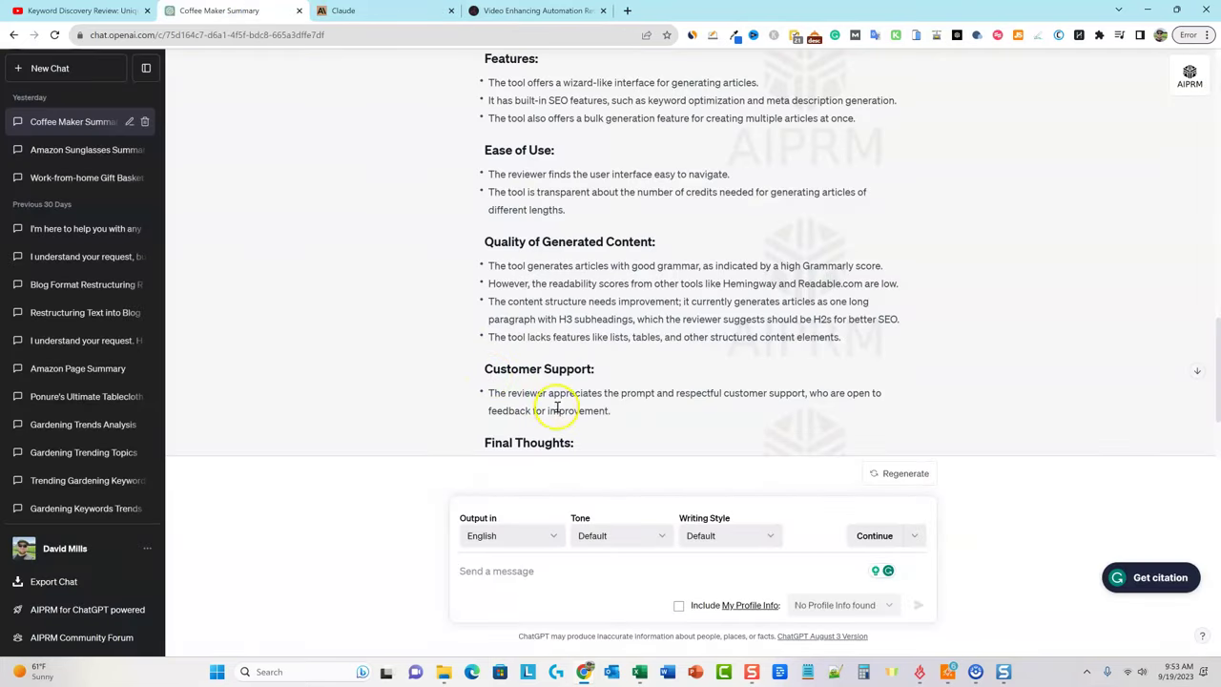
pyautogui.scroll(6, 569, 403)
pyautogui.scroll(-8, 572, 403)
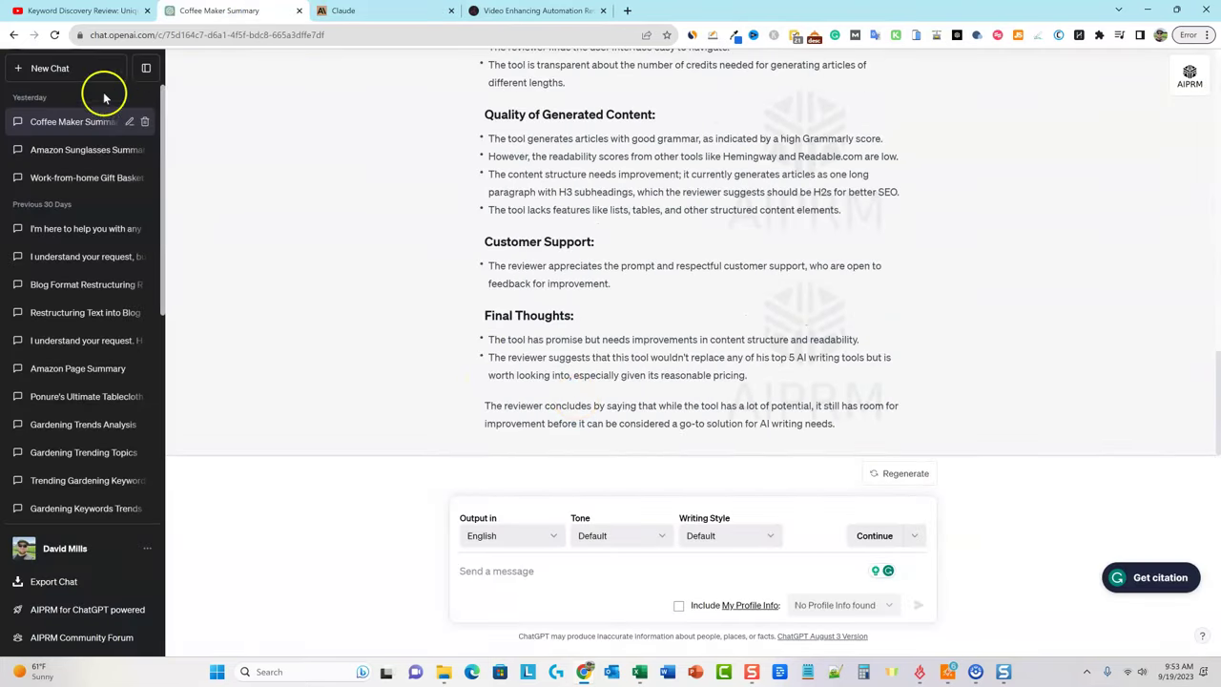
pyautogui.click(49, 68)
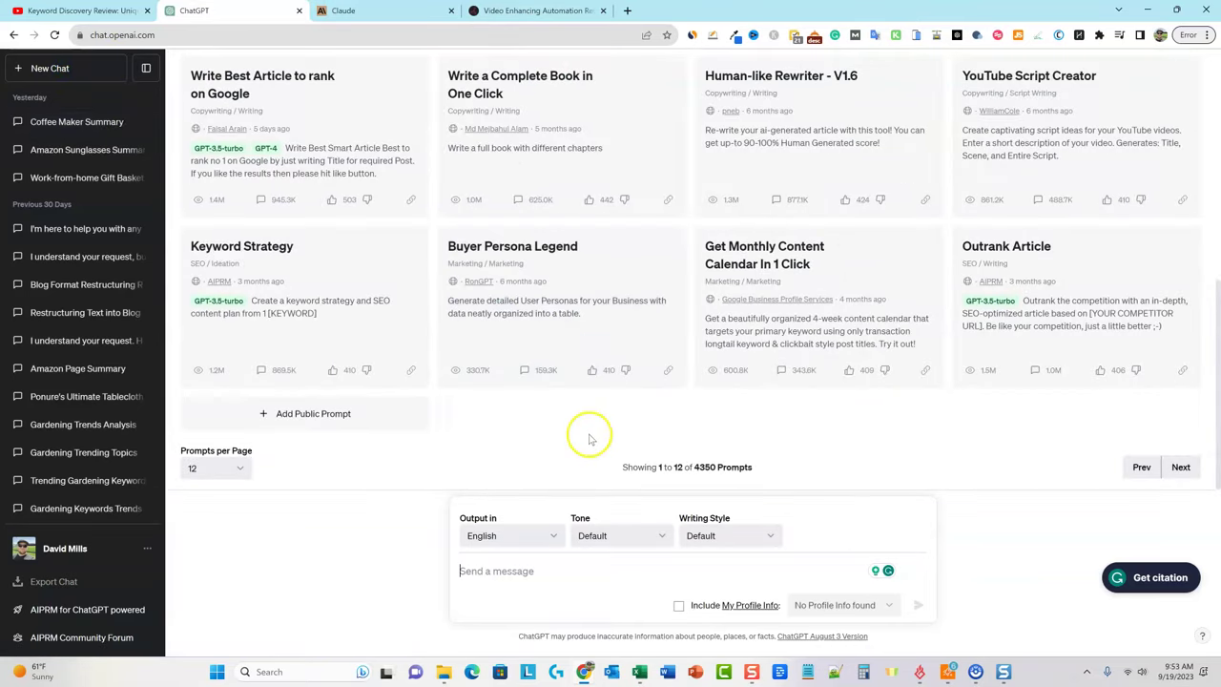
pyautogui.scroll(5, 619, 349)
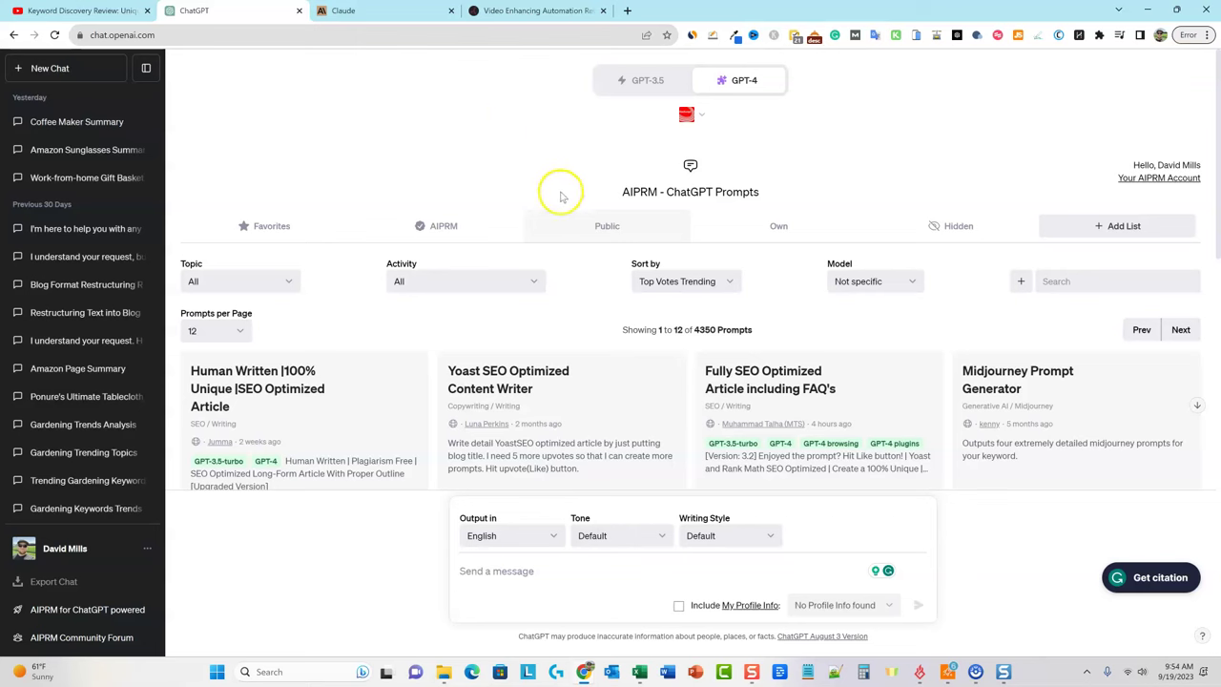
# Open the plugin store for GPT-4 and browse the list of all plugins on page 4.
pyautogui.click(761, 82)
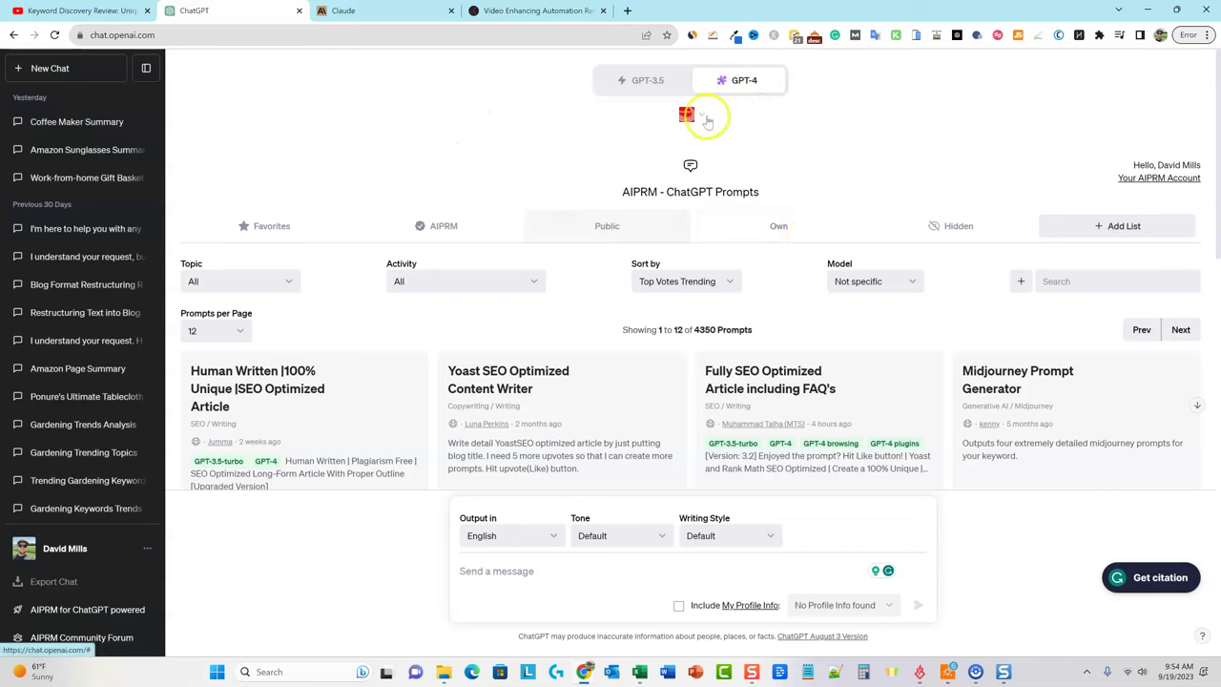
pyautogui.click(701, 115)
pyautogui.scroll(-2, 665, 260)
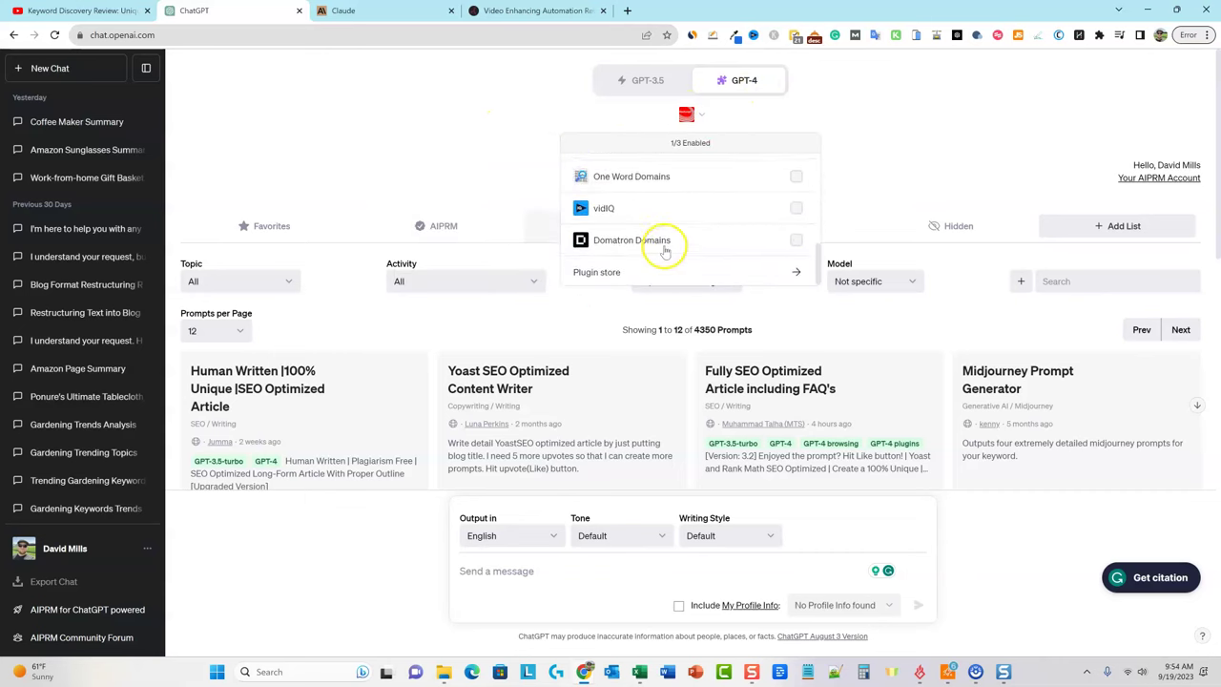
pyautogui.click(649, 271)
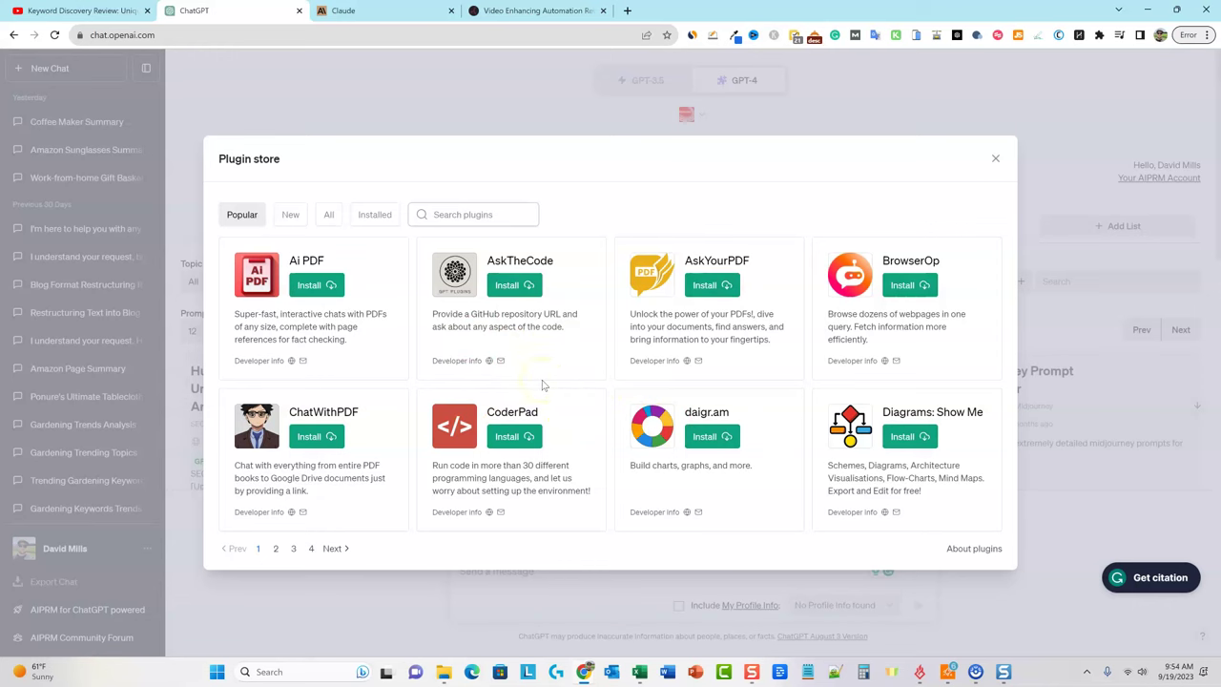
pyautogui.click(328, 213)
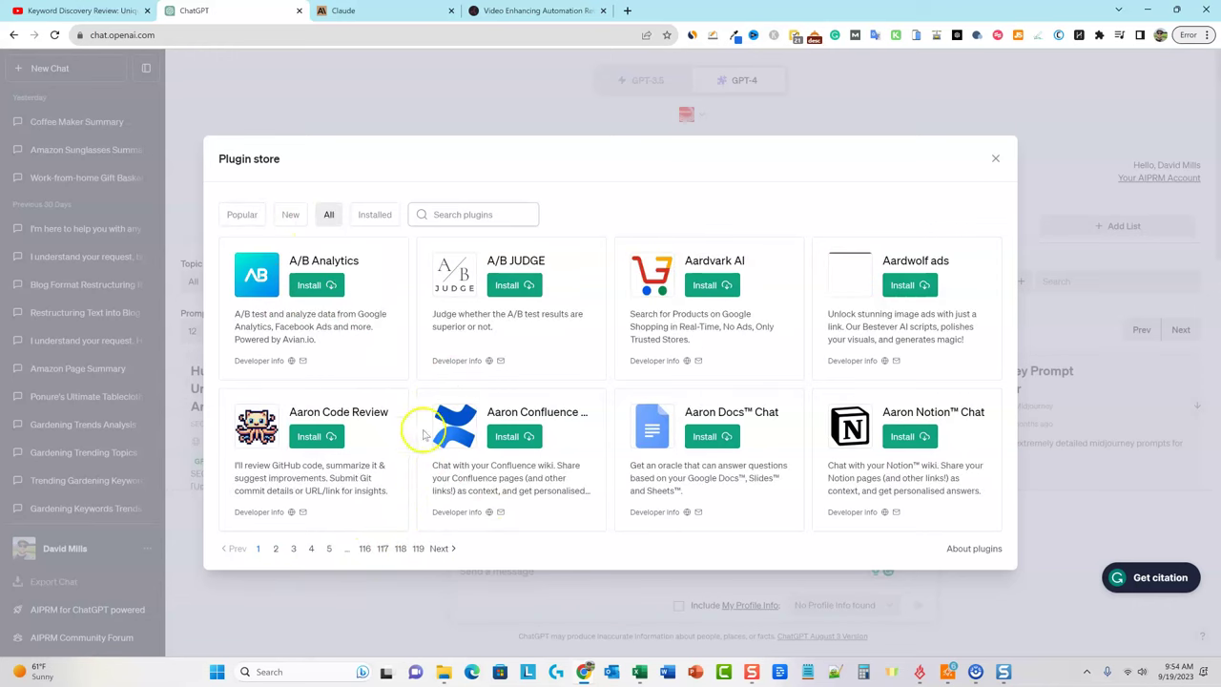
pyautogui.click(420, 548)
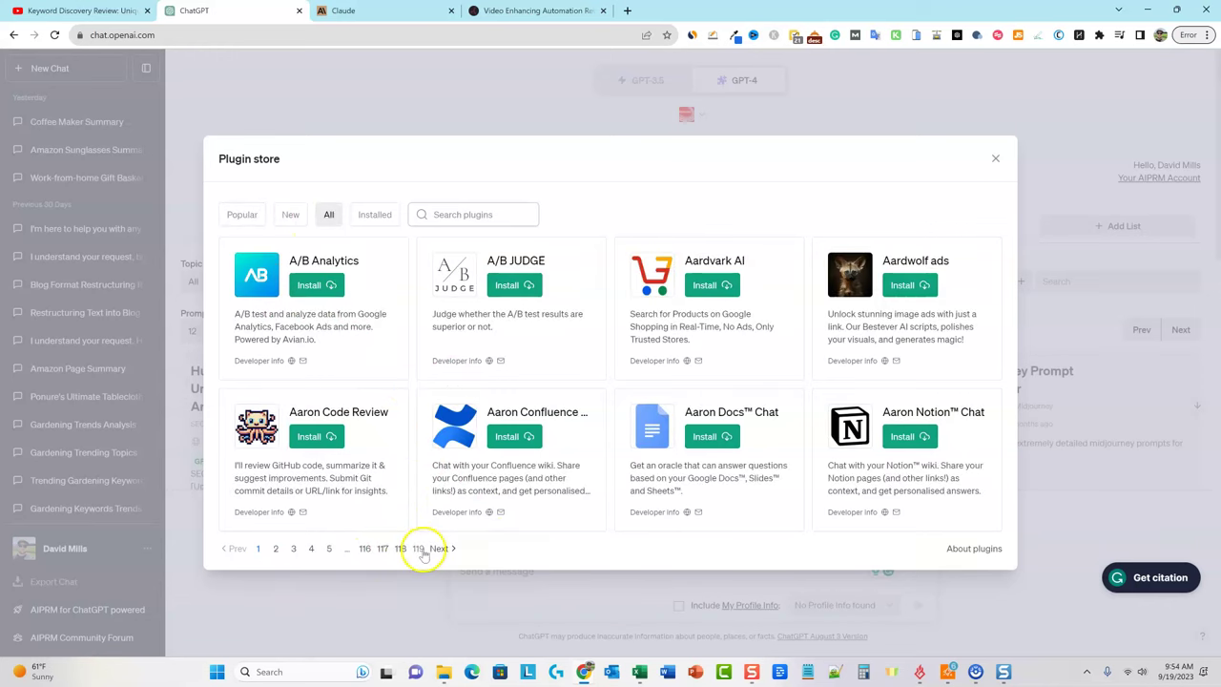
pyautogui.click(309, 547)
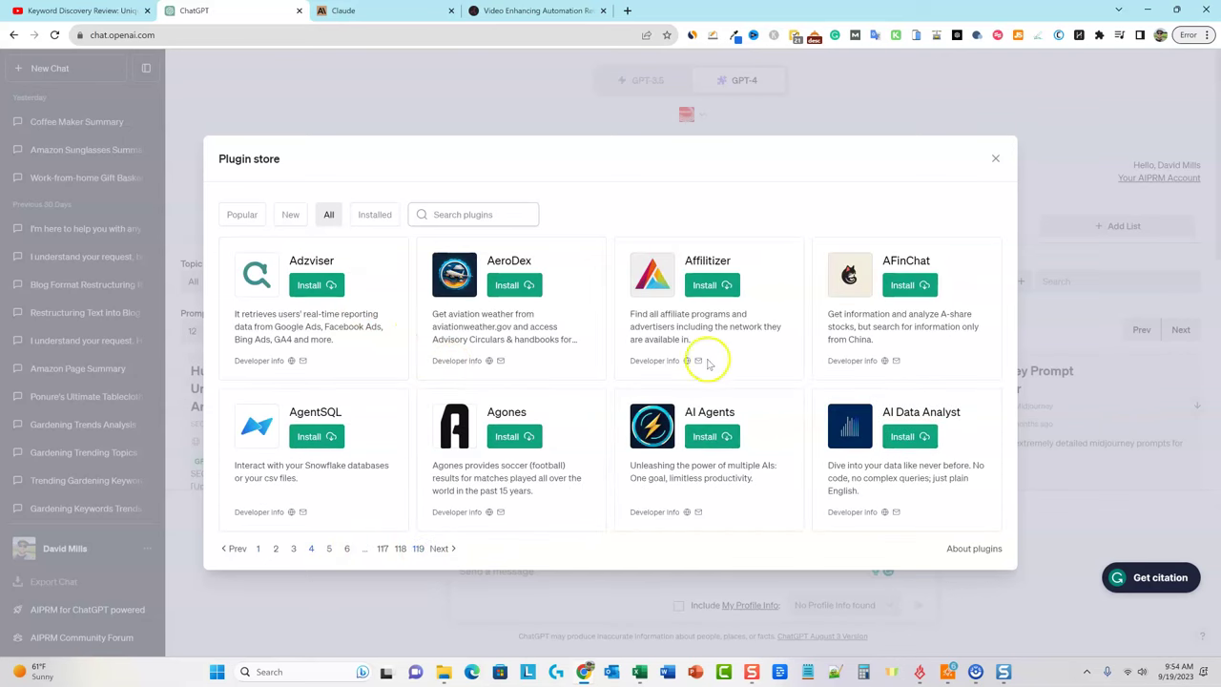
# Multiply 8 by 119 in Calculator to estimate the number of plugins, minimize it, and close the plugin store.
pyautogui.press('XF86Calculator')
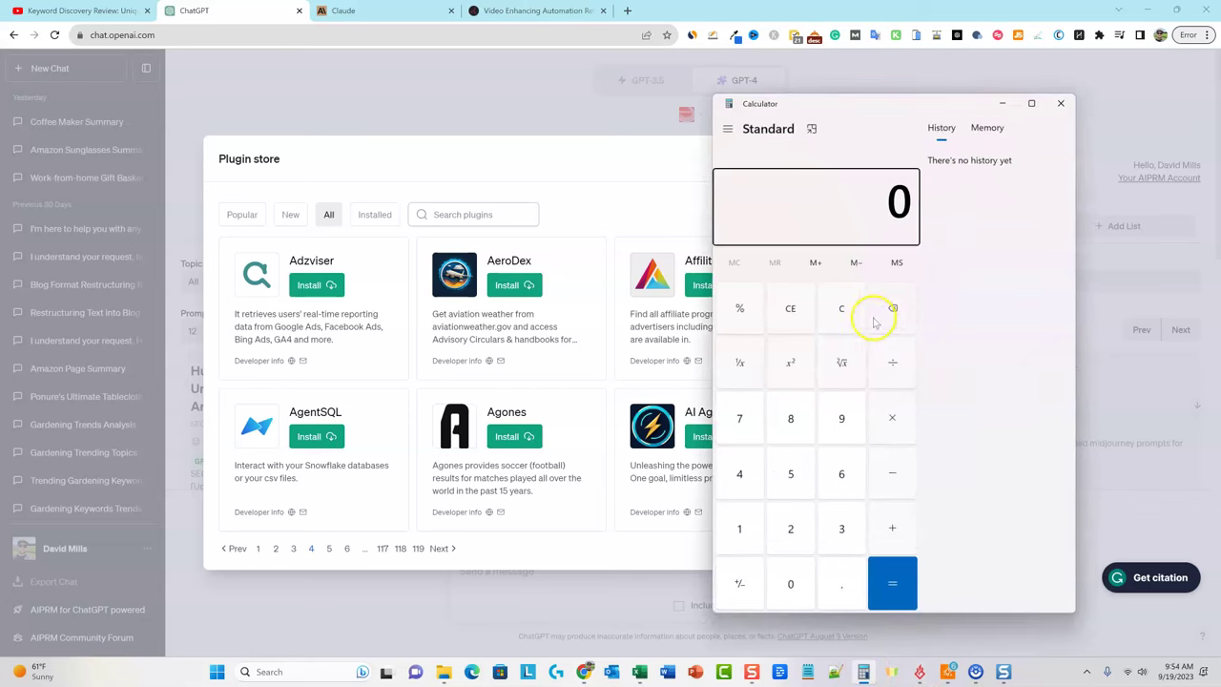
pyautogui.click(790, 427)
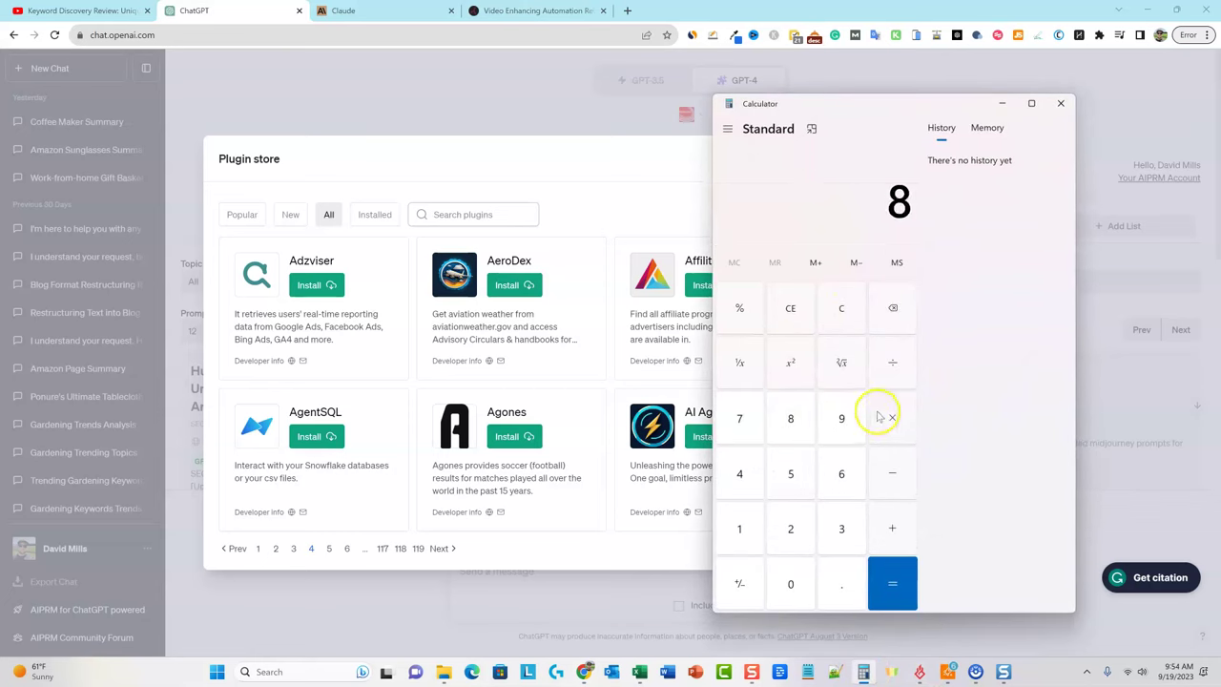
pyautogui.click(881, 422)
pyautogui.click(741, 528)
pyautogui.click(741, 528)
pyautogui.click(839, 424)
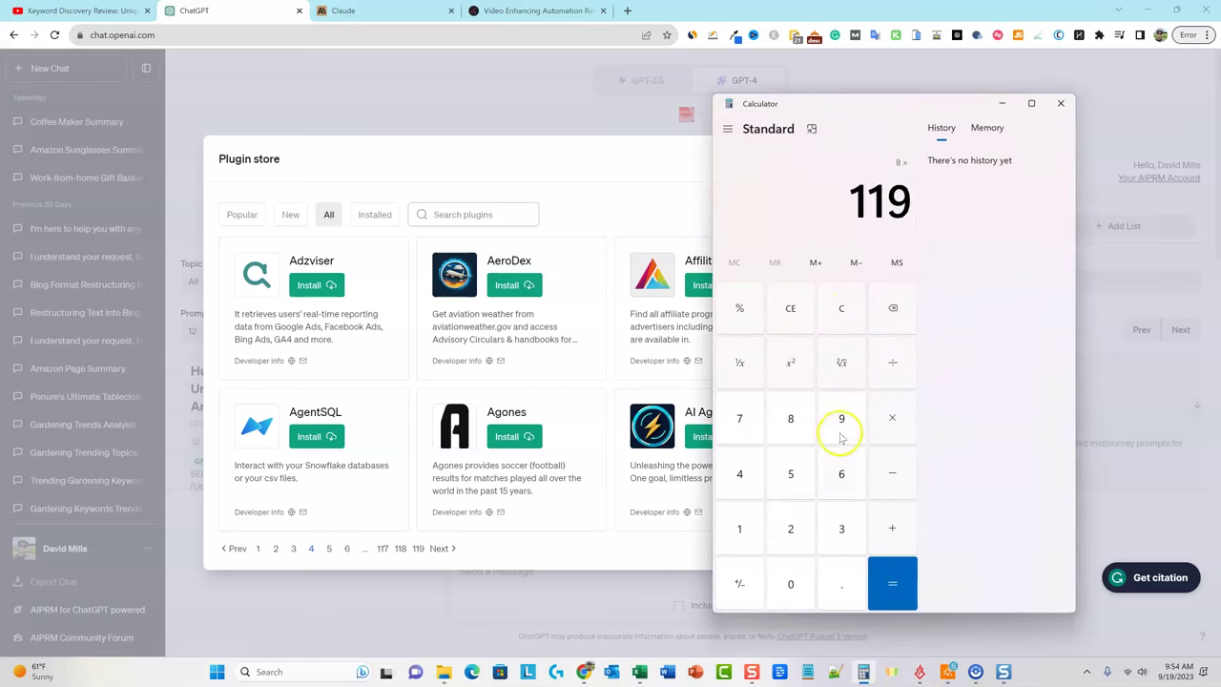
pyautogui.click(886, 572)
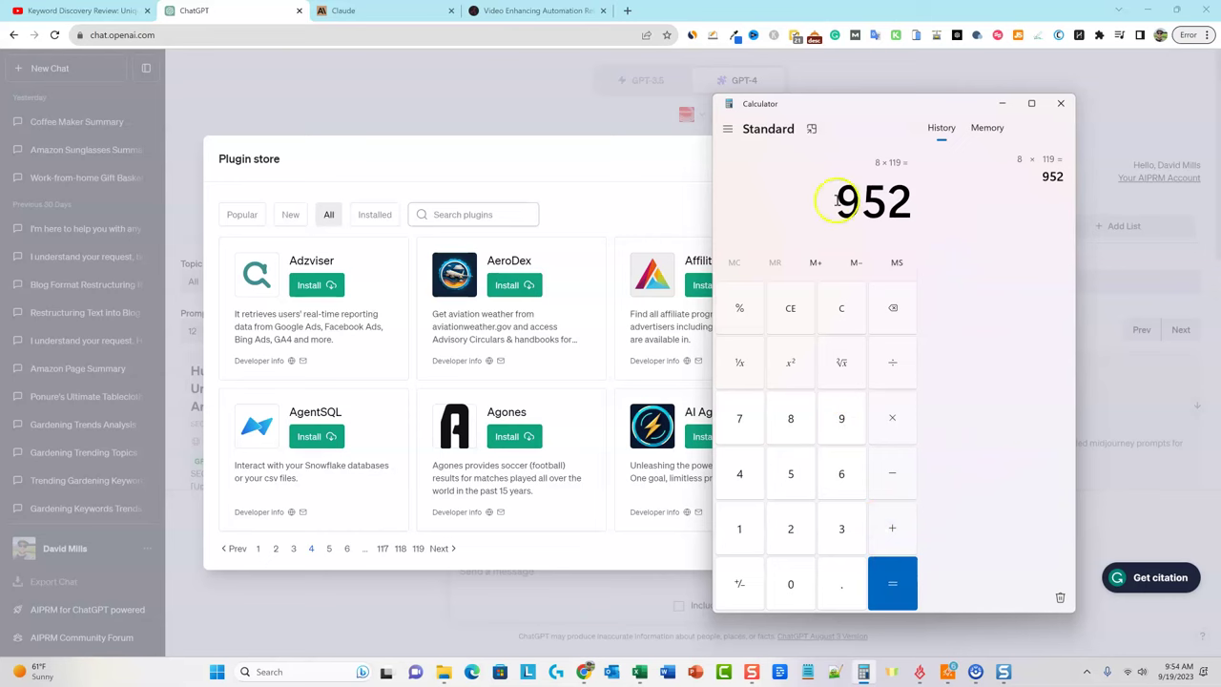
pyautogui.moveTo(839, 196); pyautogui.dragTo(930, 236)
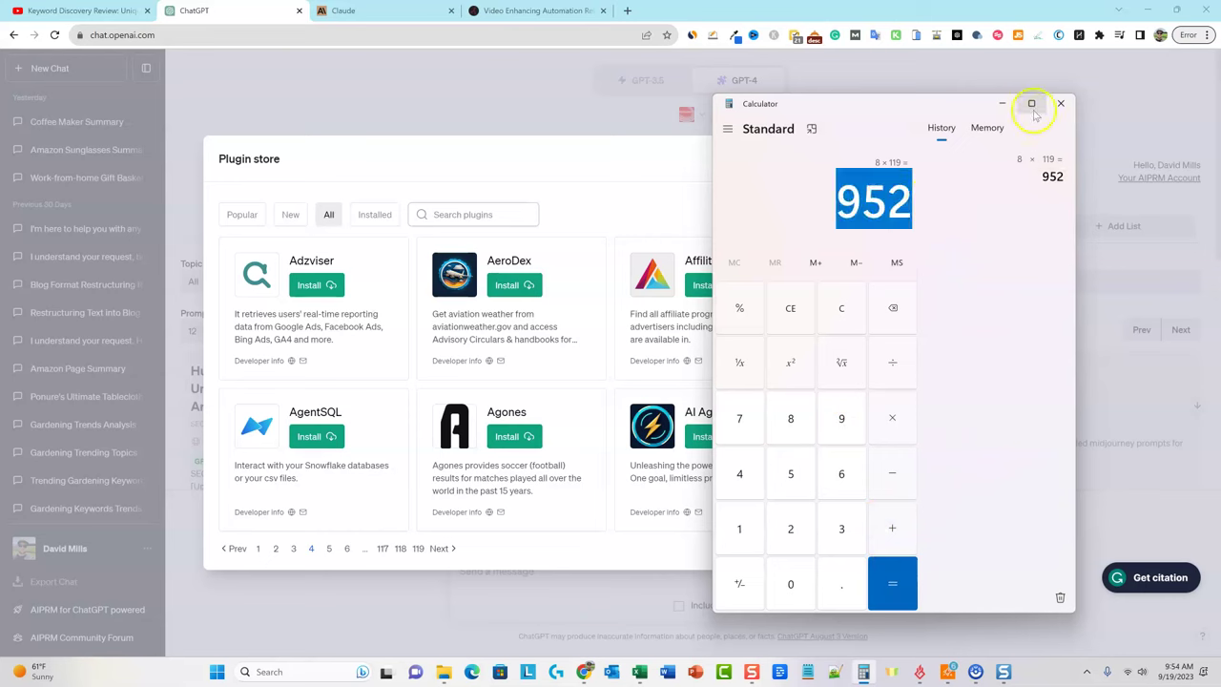
pyautogui.click(1002, 105)
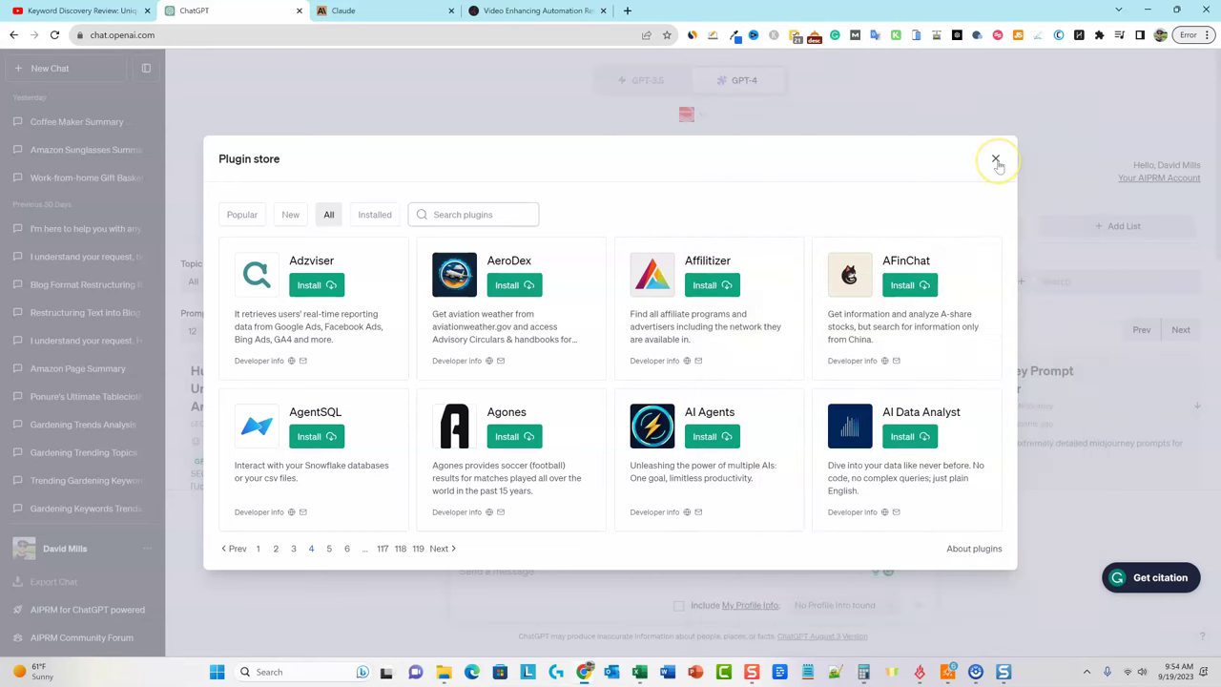
pyautogui.click(995, 160)
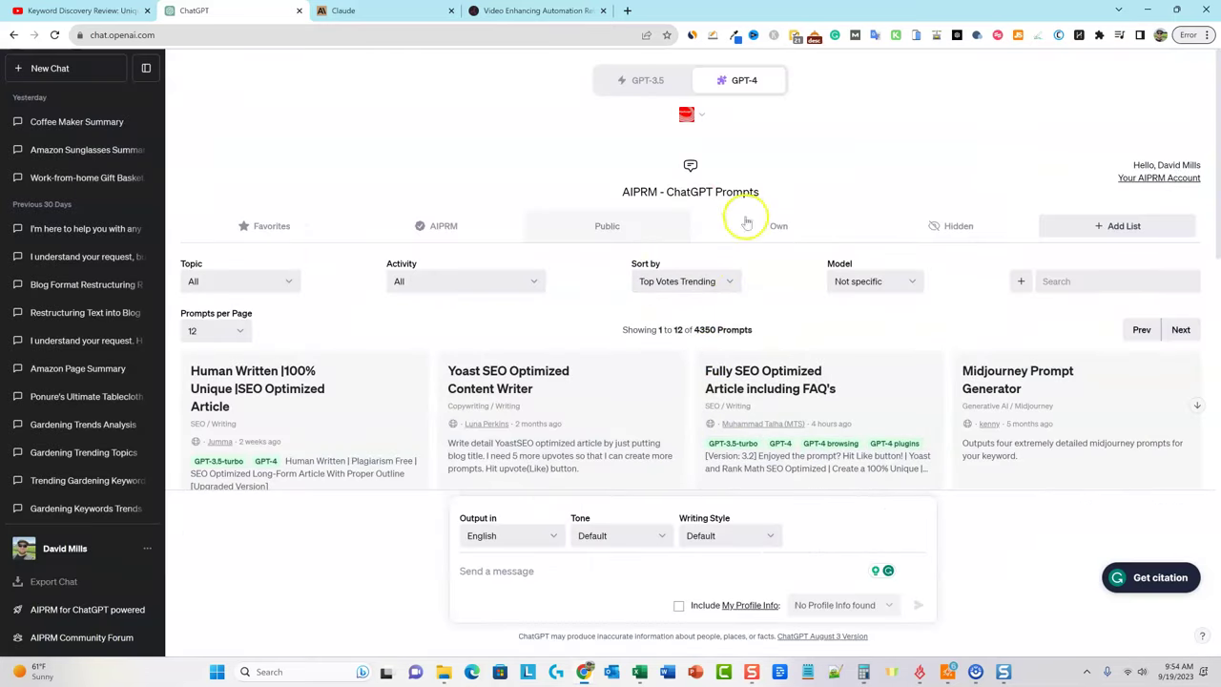
# Examine the VoxScript, WebPilot and What's trending? entries in the installed plugin list, leaving only VoxScript enabled.
pyautogui.click(702, 114)
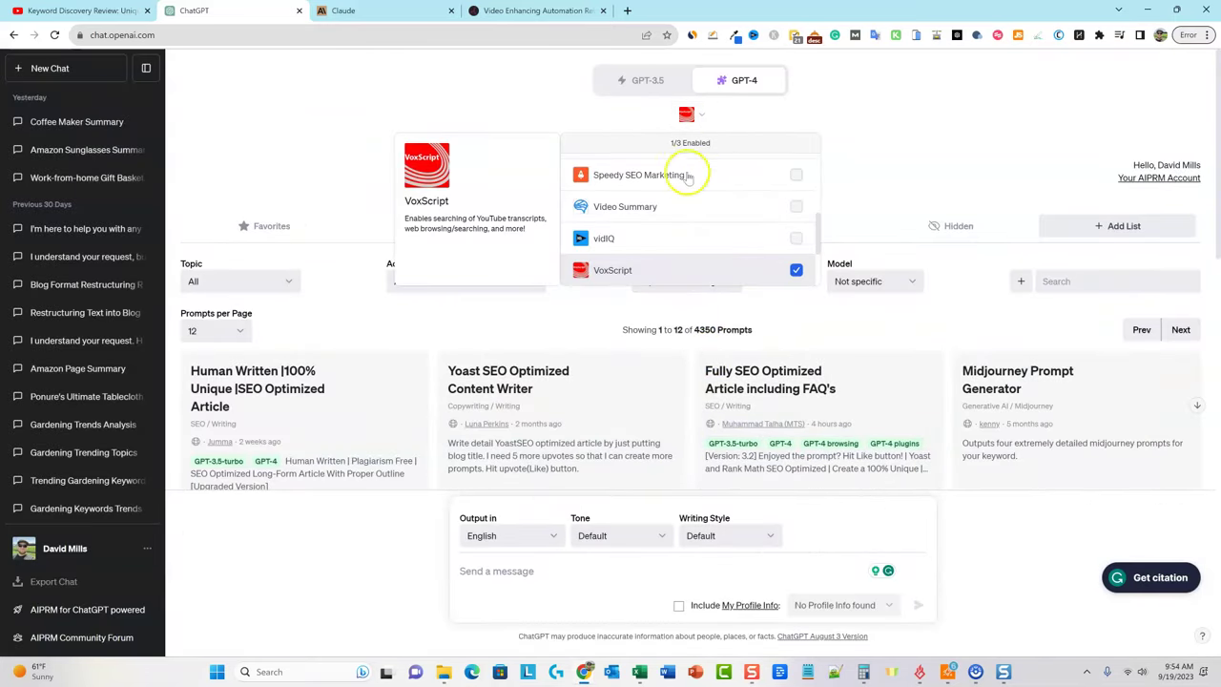
pyautogui.scroll(-1, 680, 214)
pyautogui.scroll(-1, 680, 214)
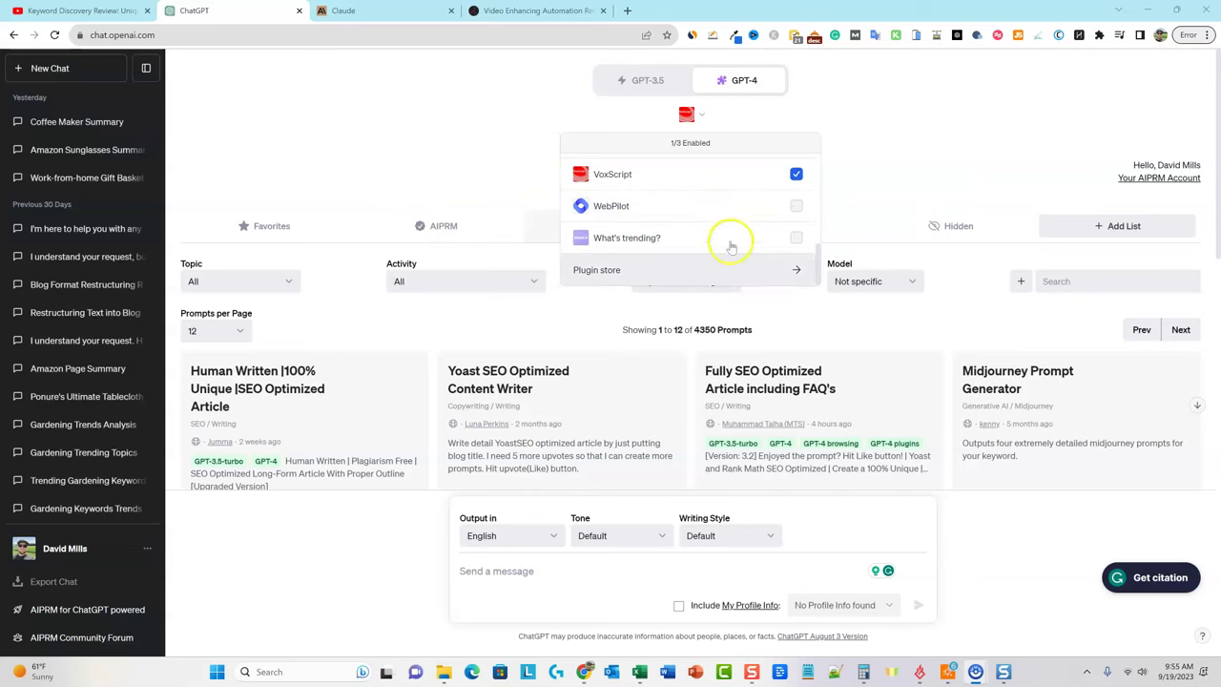
pyautogui.scroll(-1, 715, 239)
pyautogui.scroll(1, 713, 238)
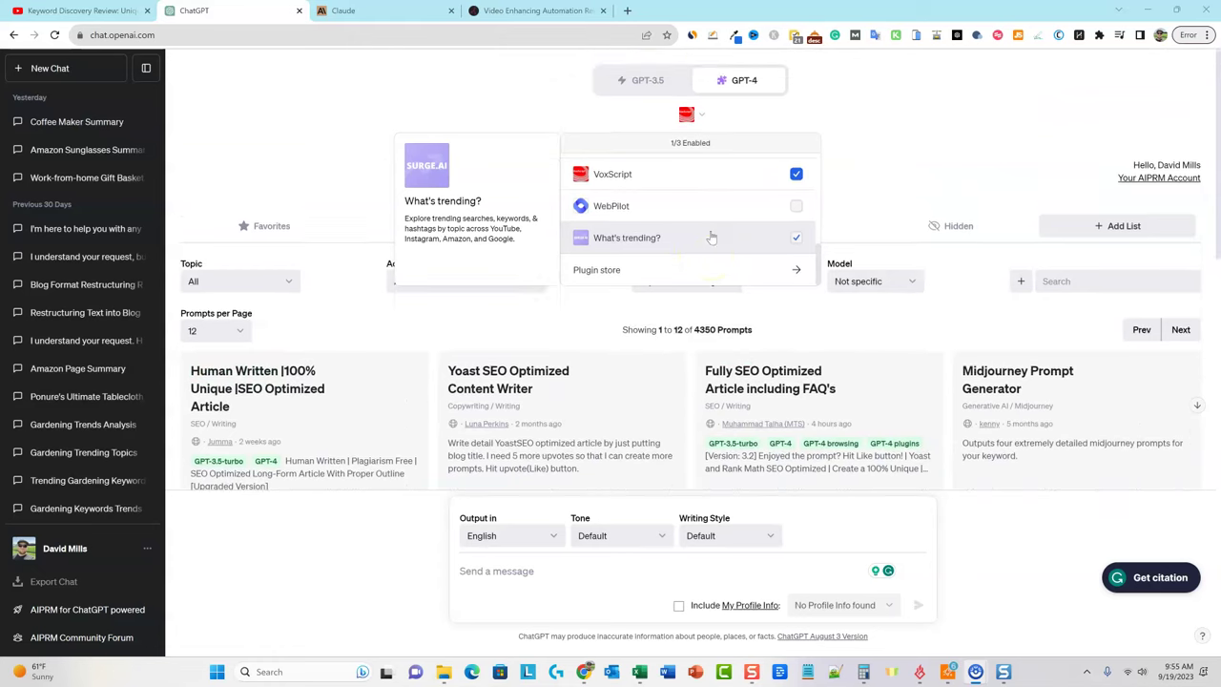
pyautogui.click(708, 254)
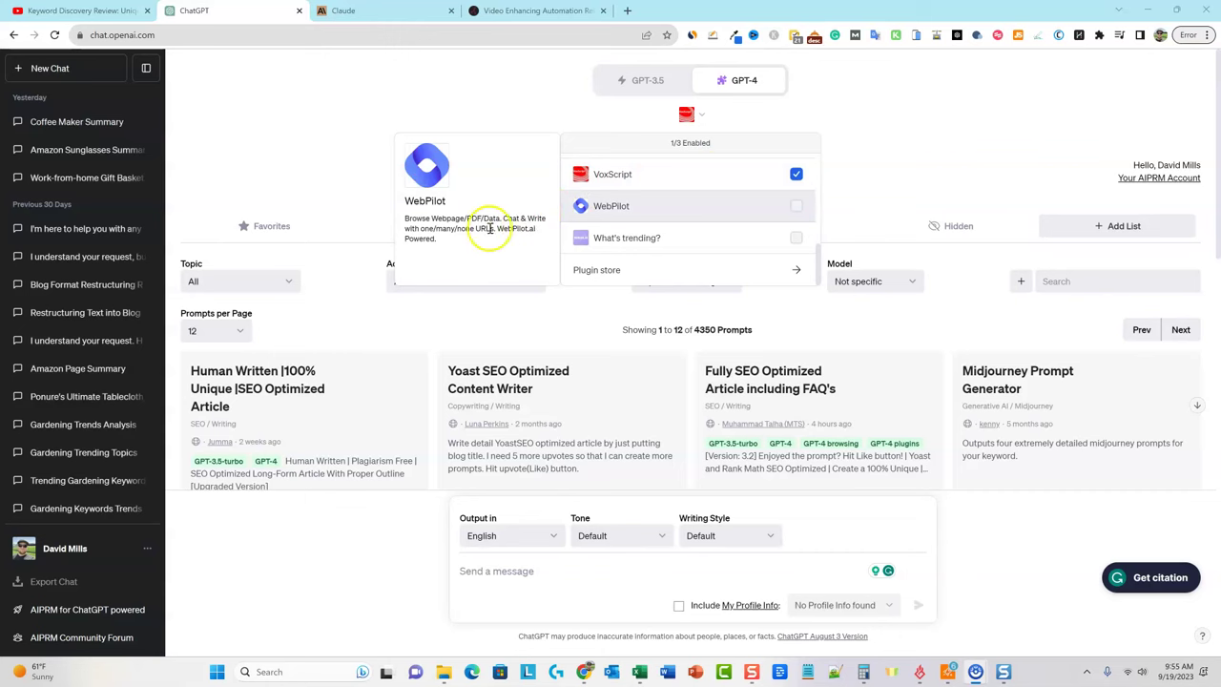
pyautogui.click(672, 172)
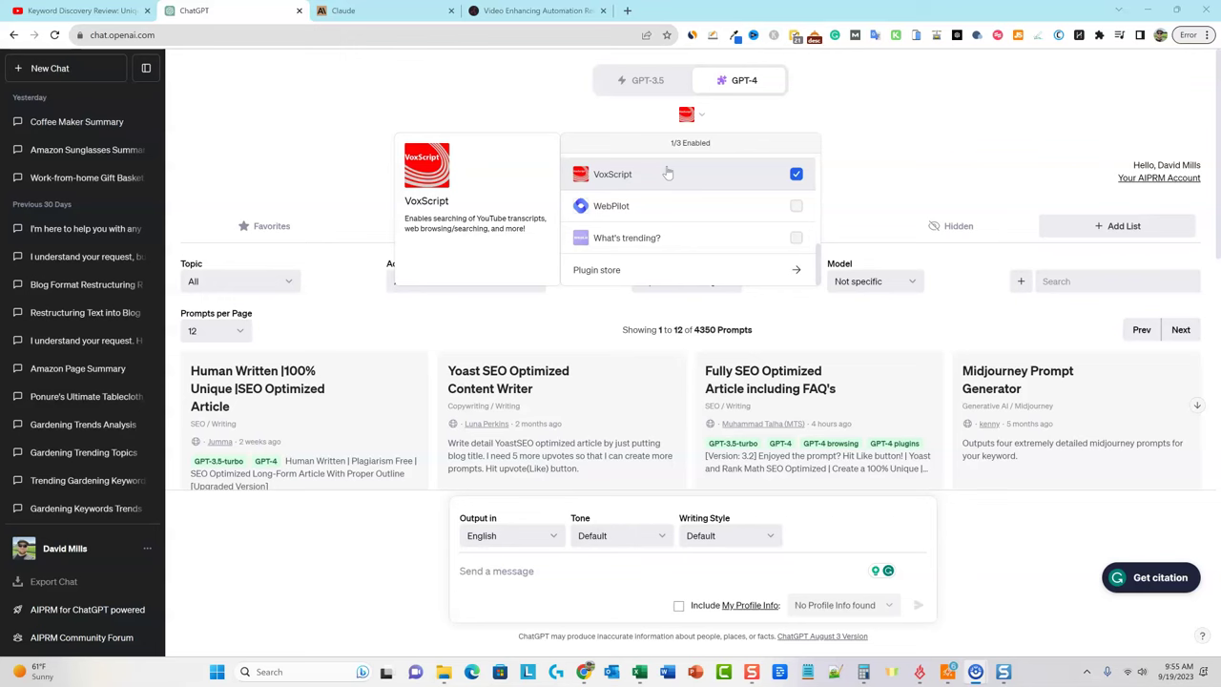
pyautogui.click(710, 176)
pyautogui.click(613, 206)
pyautogui.click(796, 177)
pyautogui.click(796, 177)
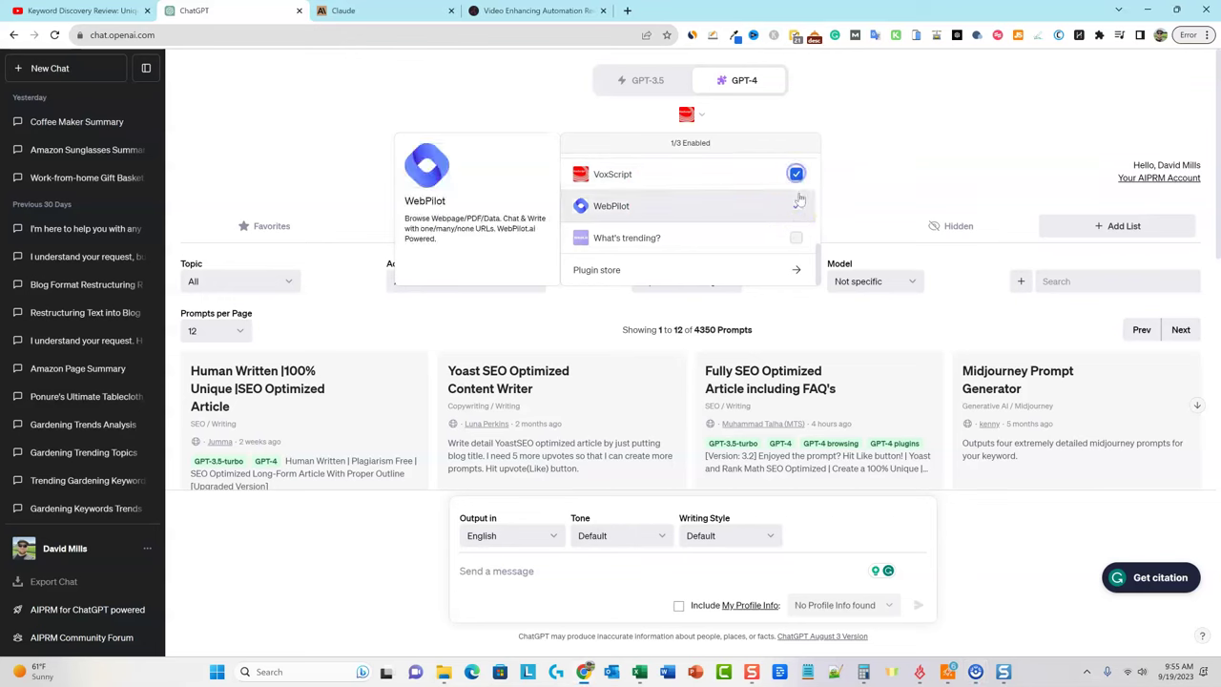
pyautogui.click(881, 149)
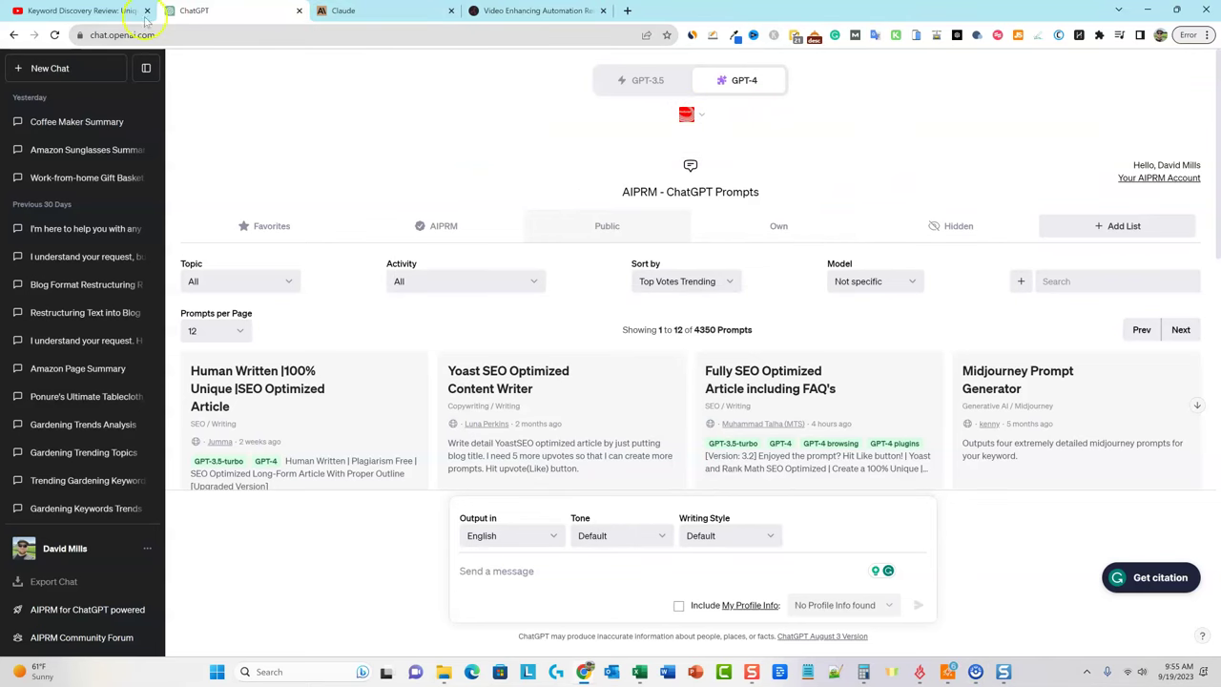
# Copy the web address of the Keyword Discovery Review video on YouTube.
pyautogui.click(101, 11)
pyautogui.click(216, 34)
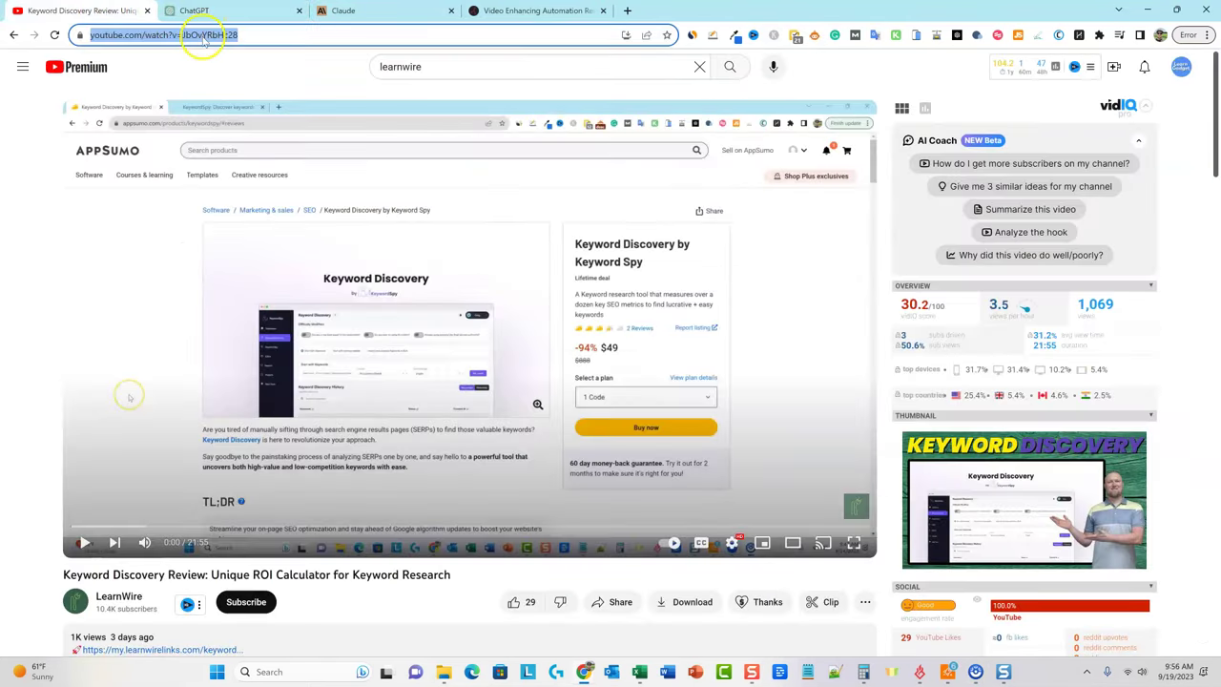
pyautogui.rightClick(210, 37)
pyautogui.click(310, 128)
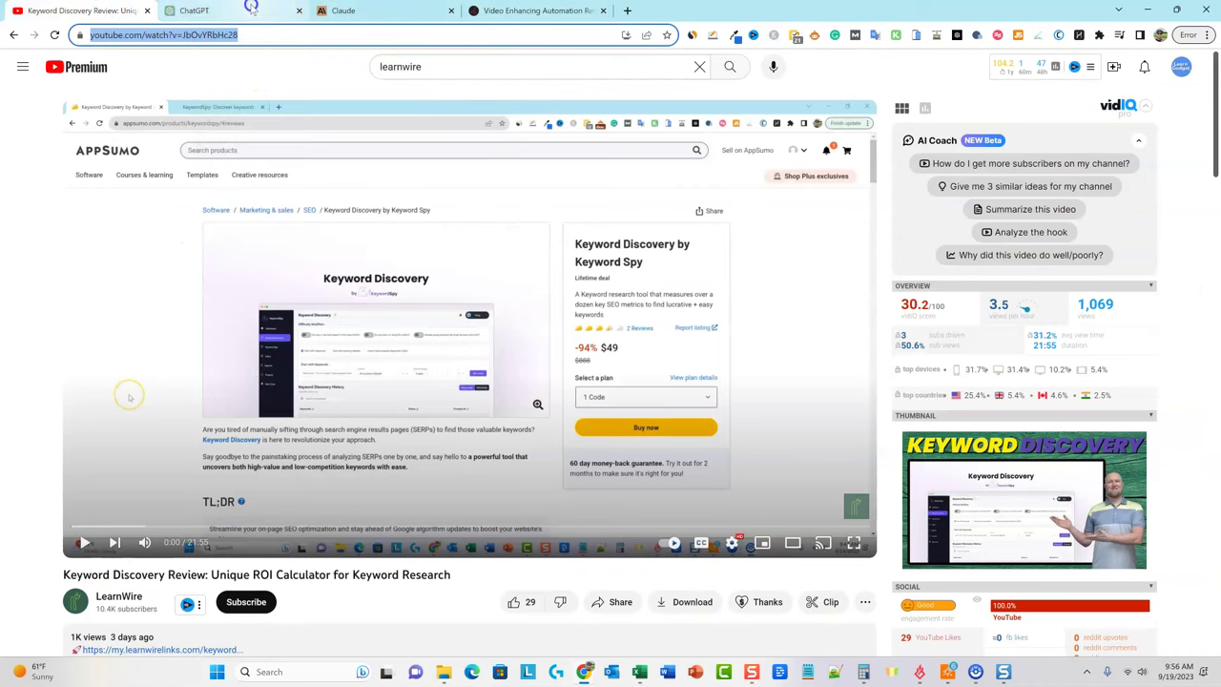
# Send ChatGPT the prompt "summarize this video:" followed by the copied YouTube link.
pyautogui.click(250, 12)
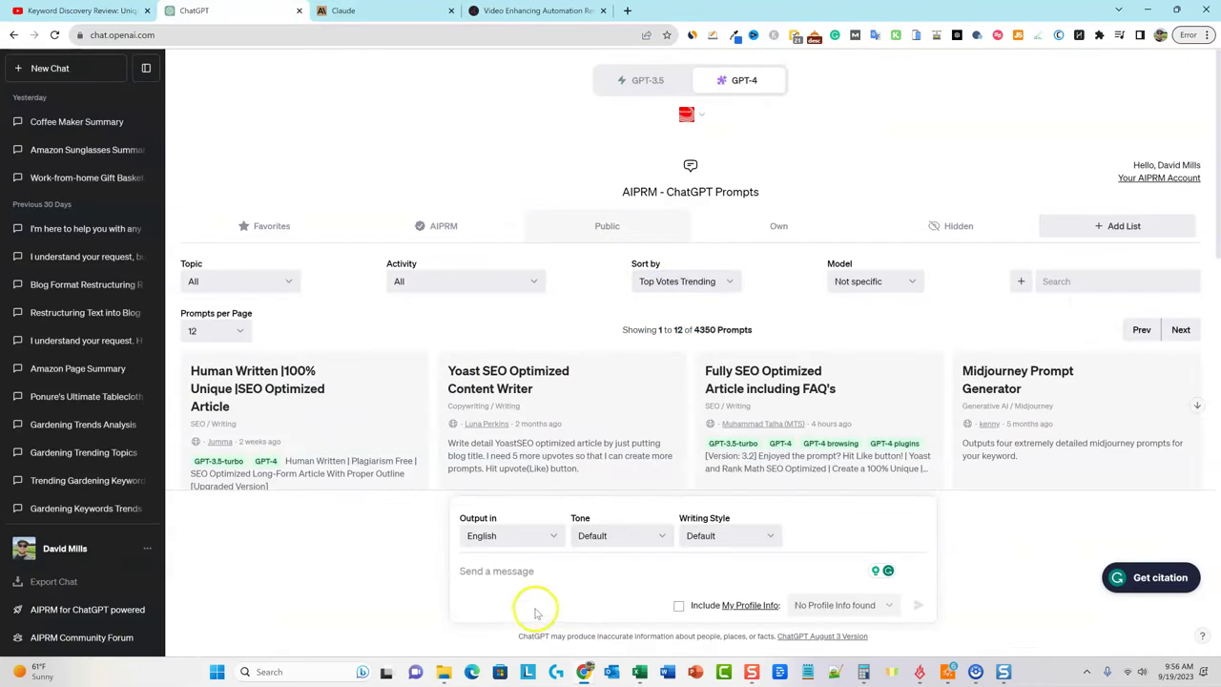
pyautogui.click(512, 570)
pyautogui.write('suma')
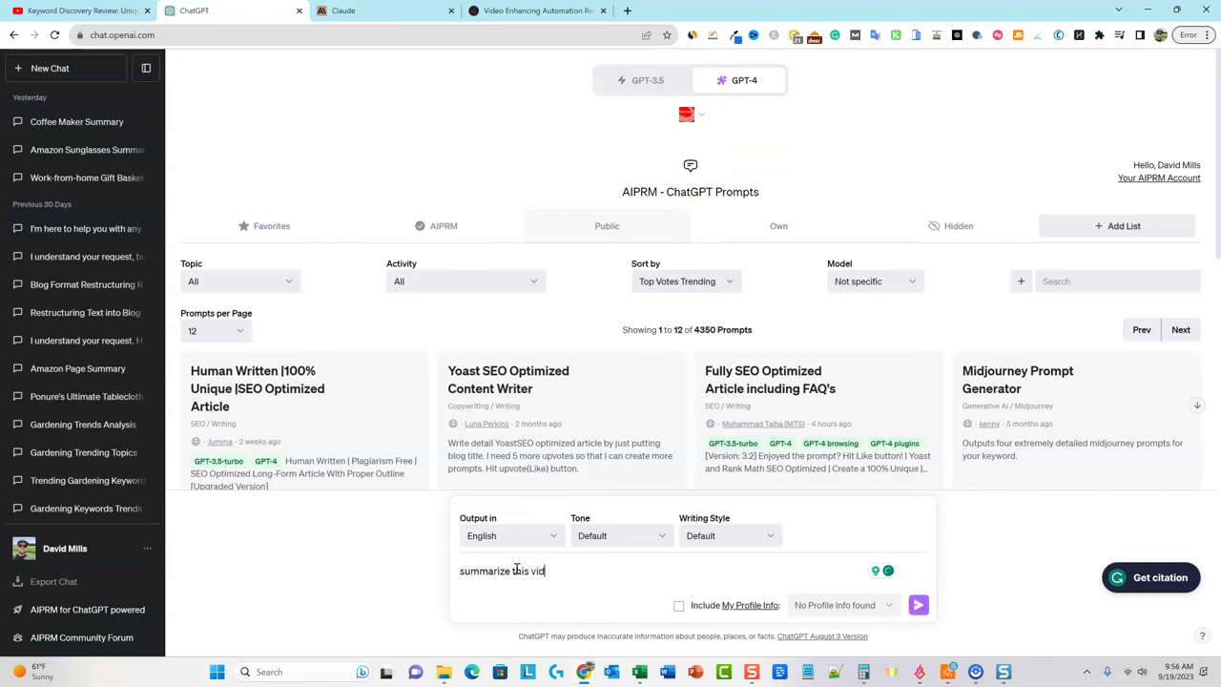
pyautogui.write('arize this video:')
pyautogui.hotkey('ctrl', 'v')
pyautogui.press('Return')
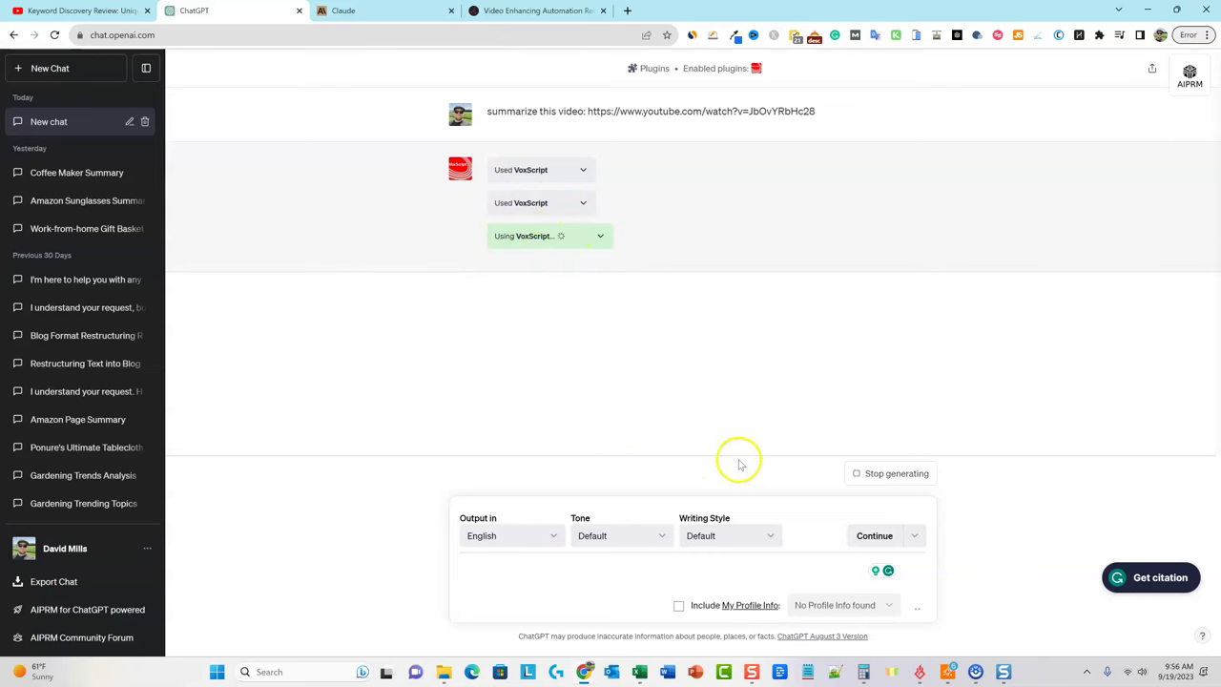
# Open the Google Docs document "Chatgpt prompts for my business 2023" in a new tab and go to its "Video to Blog Post" section.
pyautogui.click(627, 11)
pyautogui.click(1168, 90)
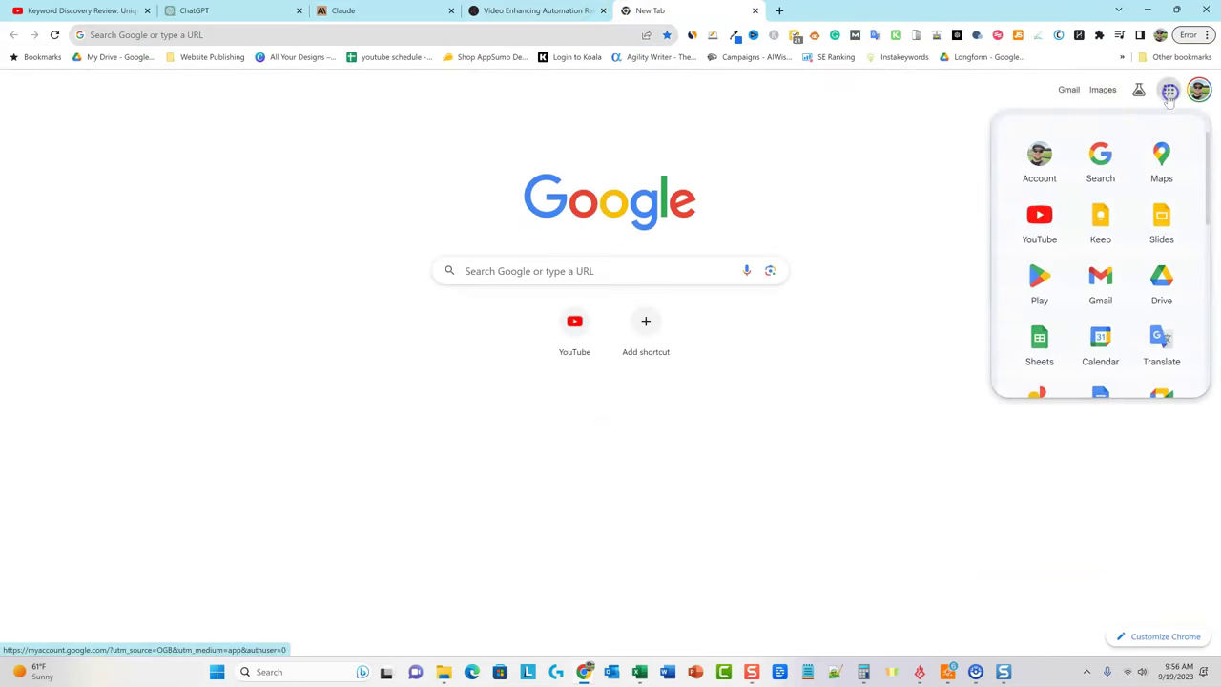
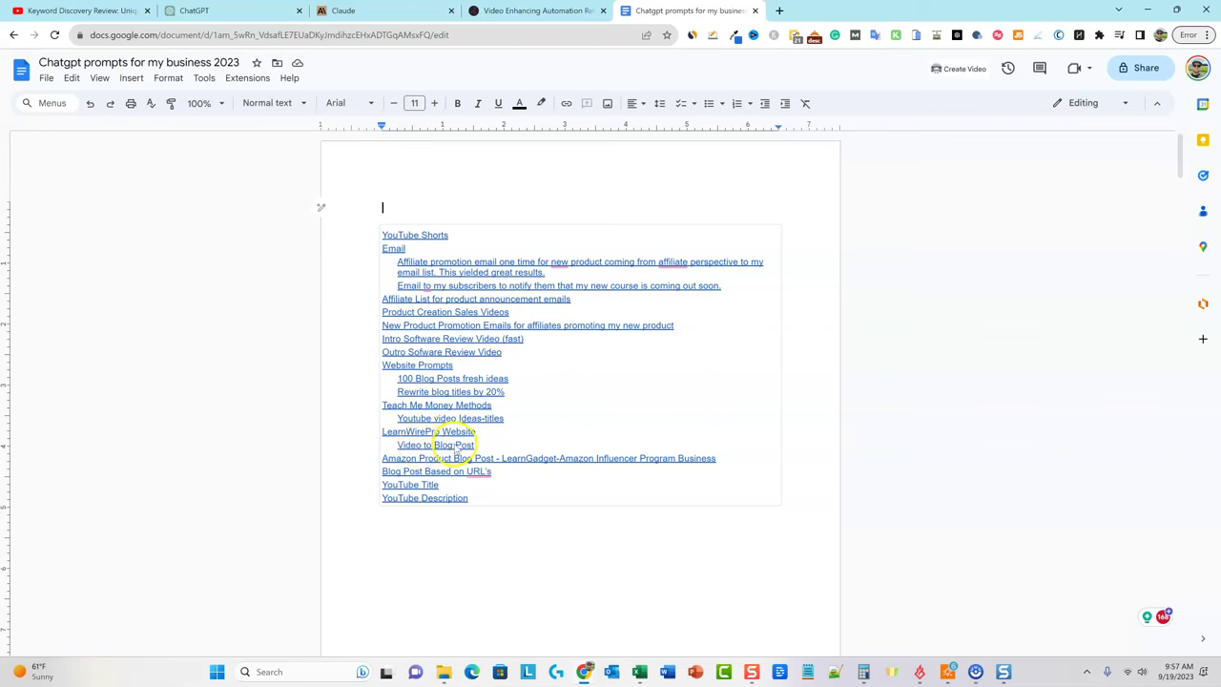
pyautogui.click(445, 446)
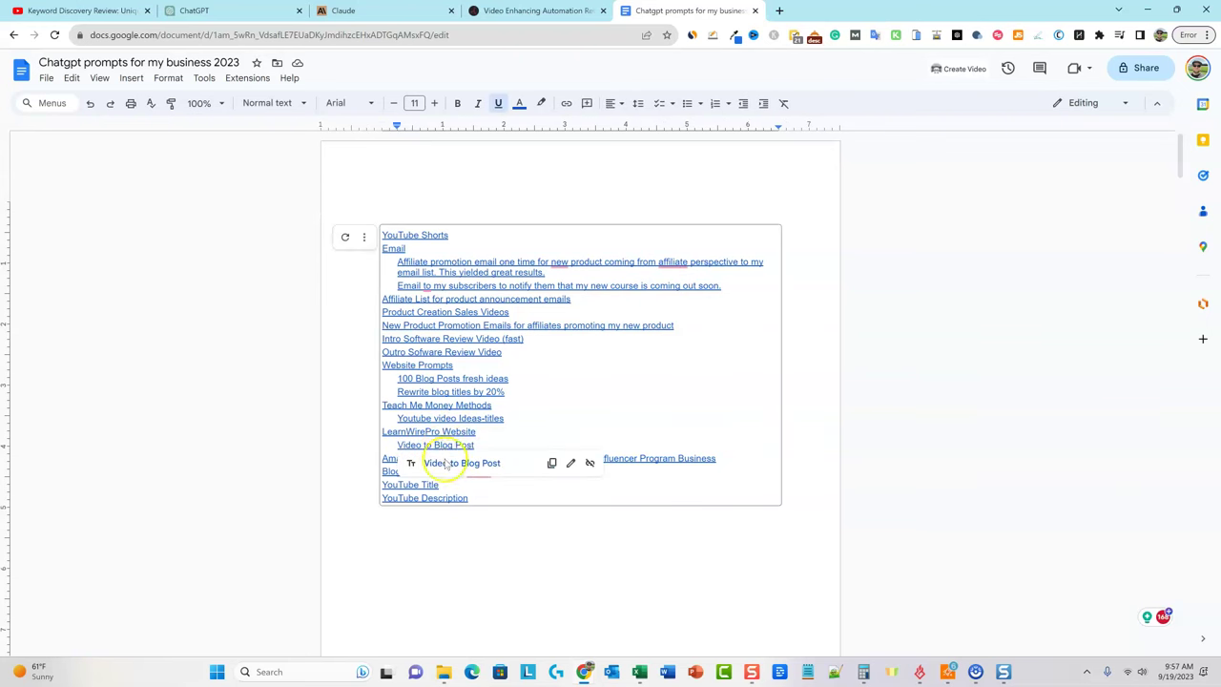
pyautogui.click(461, 462)
pyautogui.scroll(2, 443, 381)
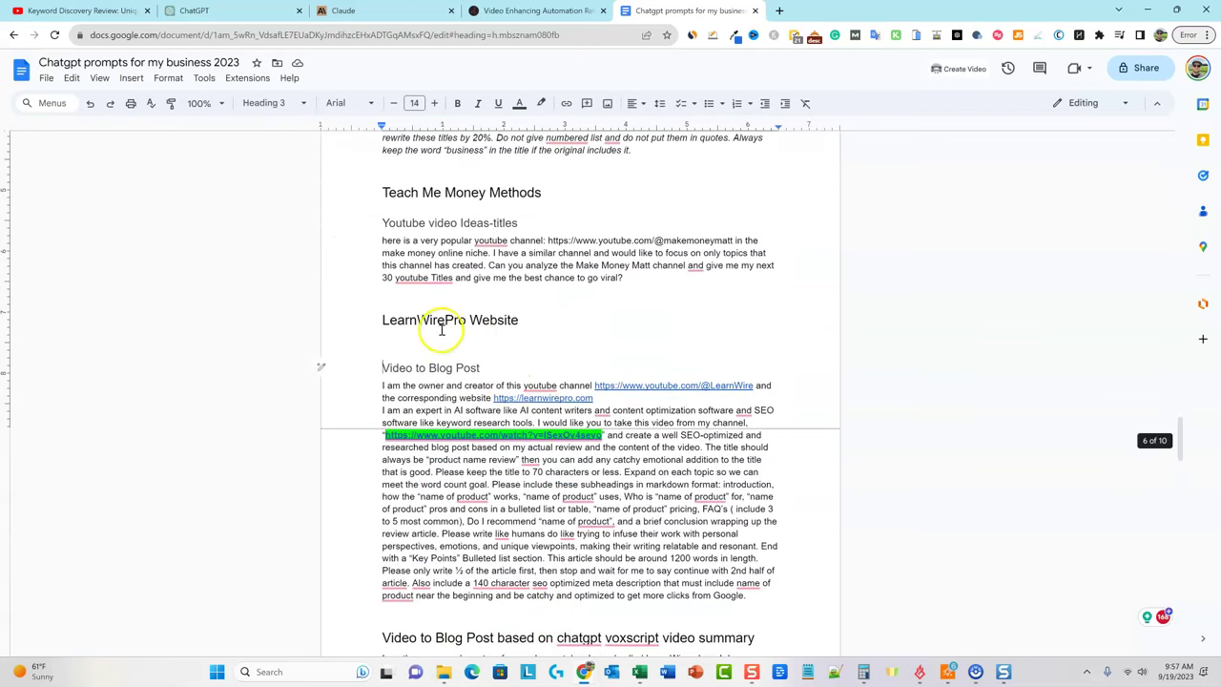
pyautogui.scroll(-3, 442, 329)
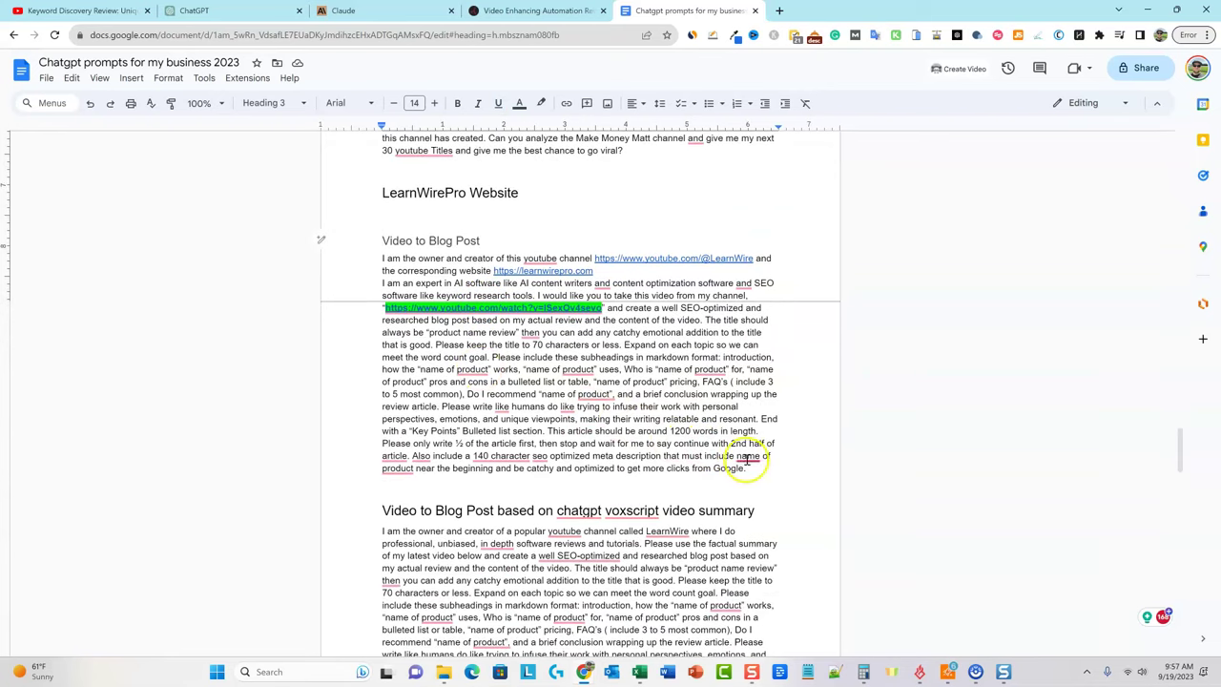
# Highlight the product name "Trolly AI" in bright green in the "Video to Blog Post based on chatgpt voxscript video summary" prompt.
pyautogui.moveTo(746, 469)
pyautogui.mouseDown()
pyautogui.moveTo(405, 347)
pyautogui.moveTo(391, 260)
pyautogui.moveTo(524, 312)
pyautogui.moveTo(694, 415)
pyautogui.moveTo(749, 467)
pyautogui.mouseUp()
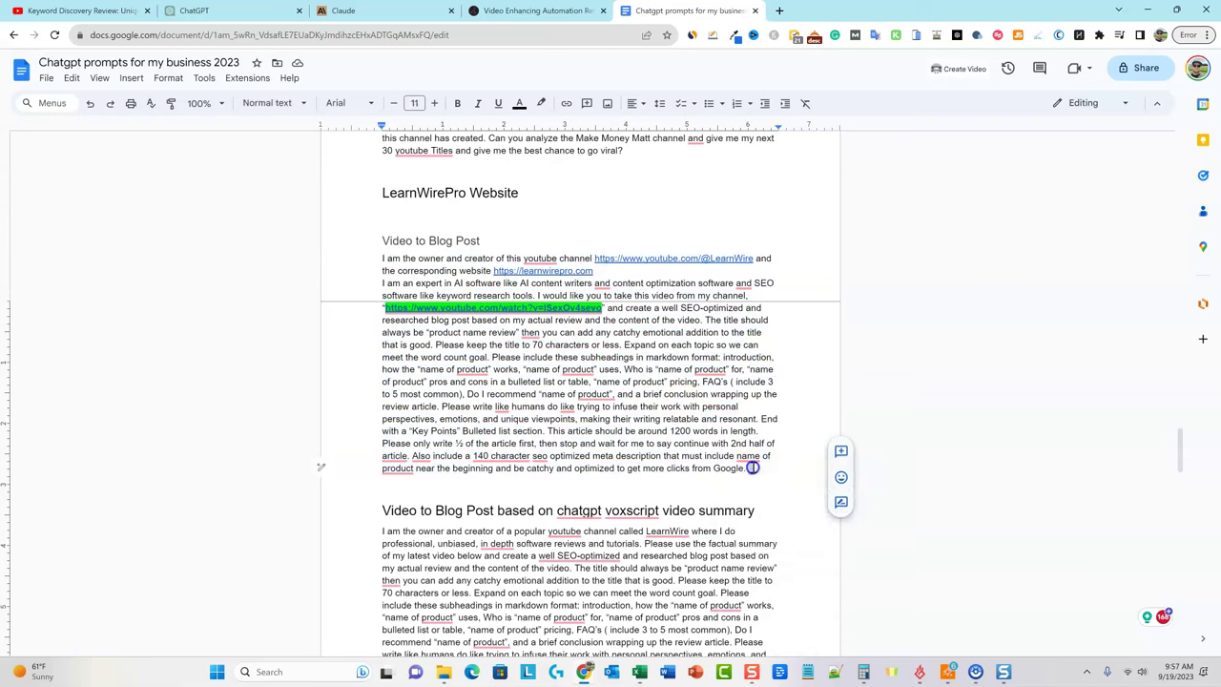
pyautogui.scroll(-4, 724, 419)
pyautogui.scroll(-1, 670, 437)
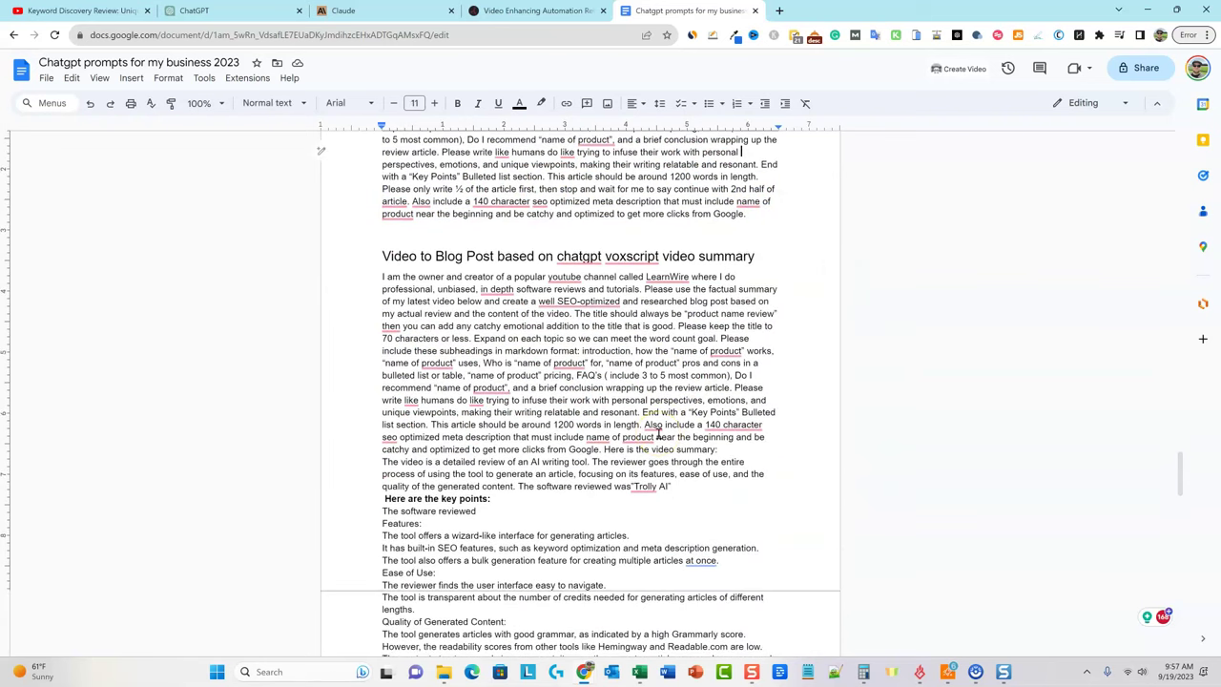
pyautogui.scroll(-1, 594, 399)
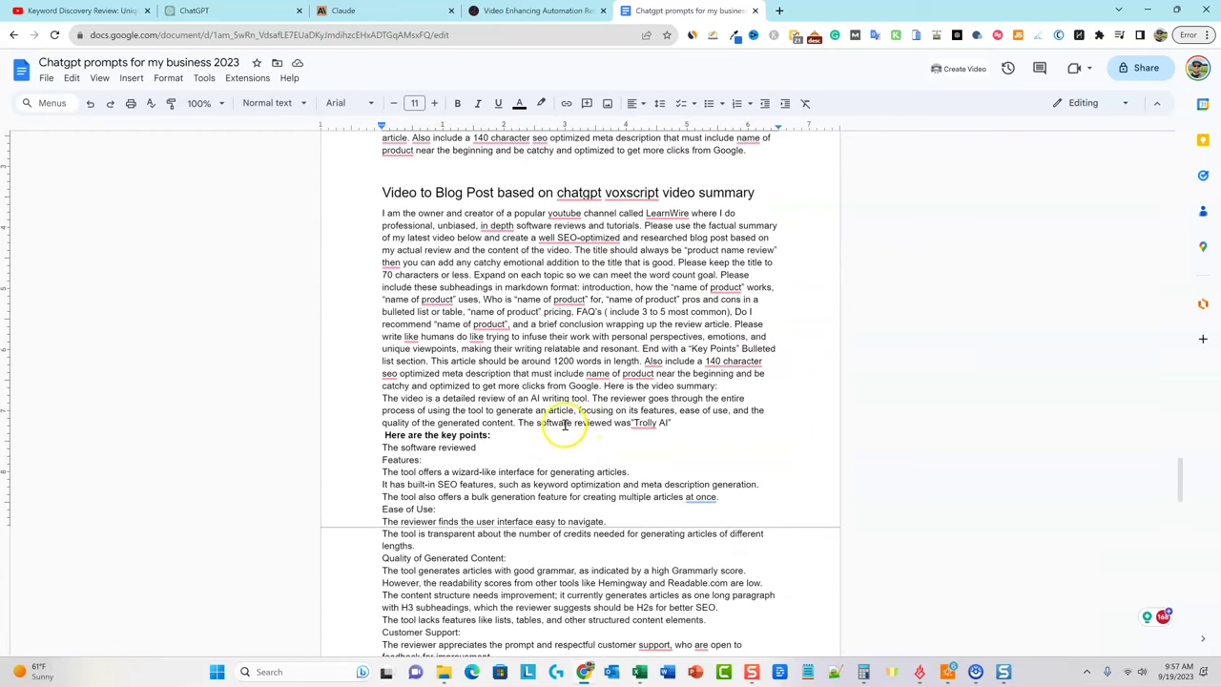
pyautogui.write('T')
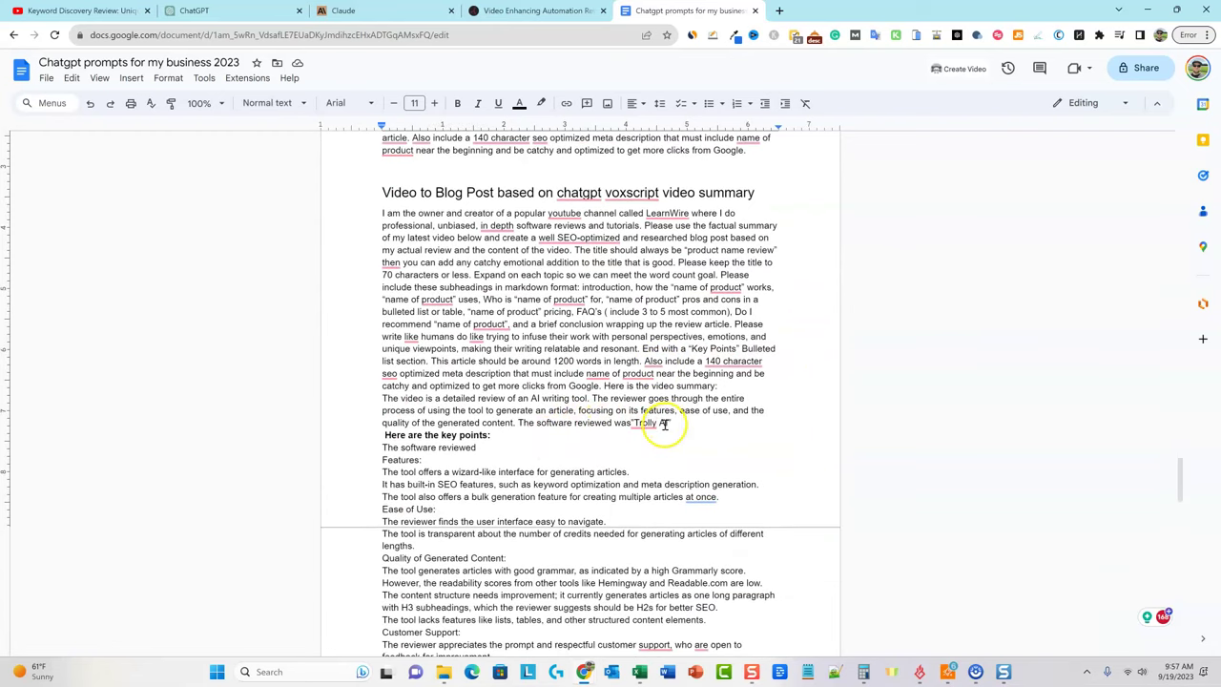
pyautogui.moveTo(669, 424); pyautogui.dragTo(640, 424)
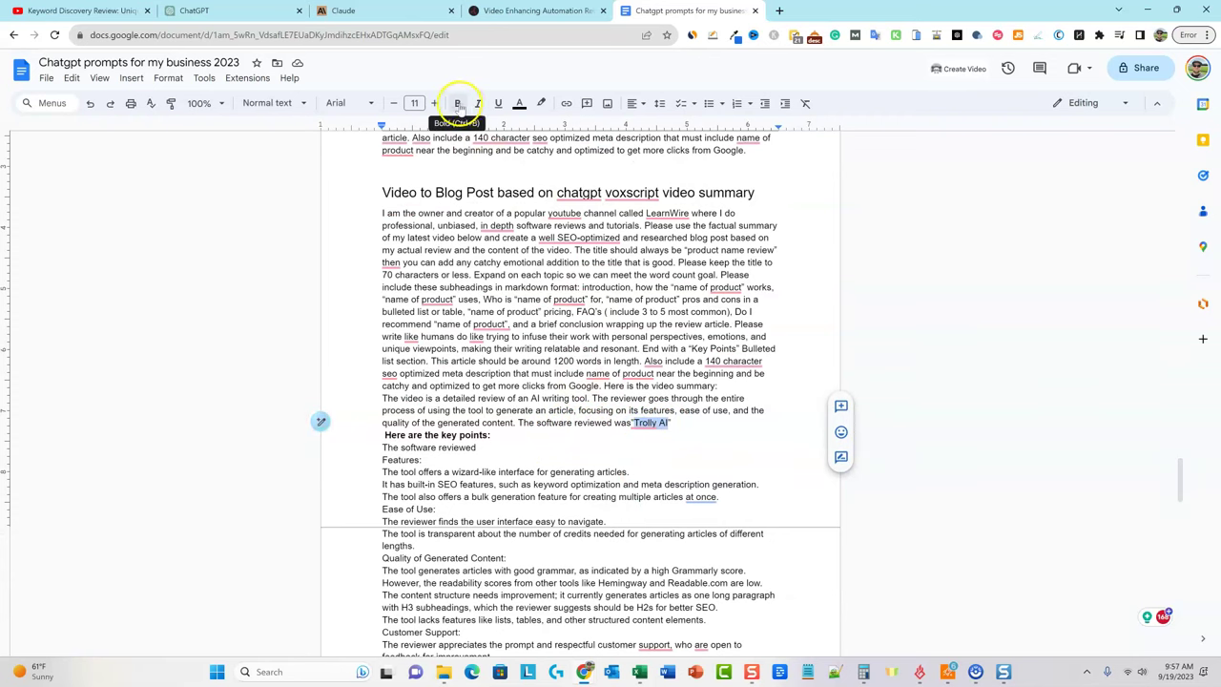
pyautogui.click(519, 104)
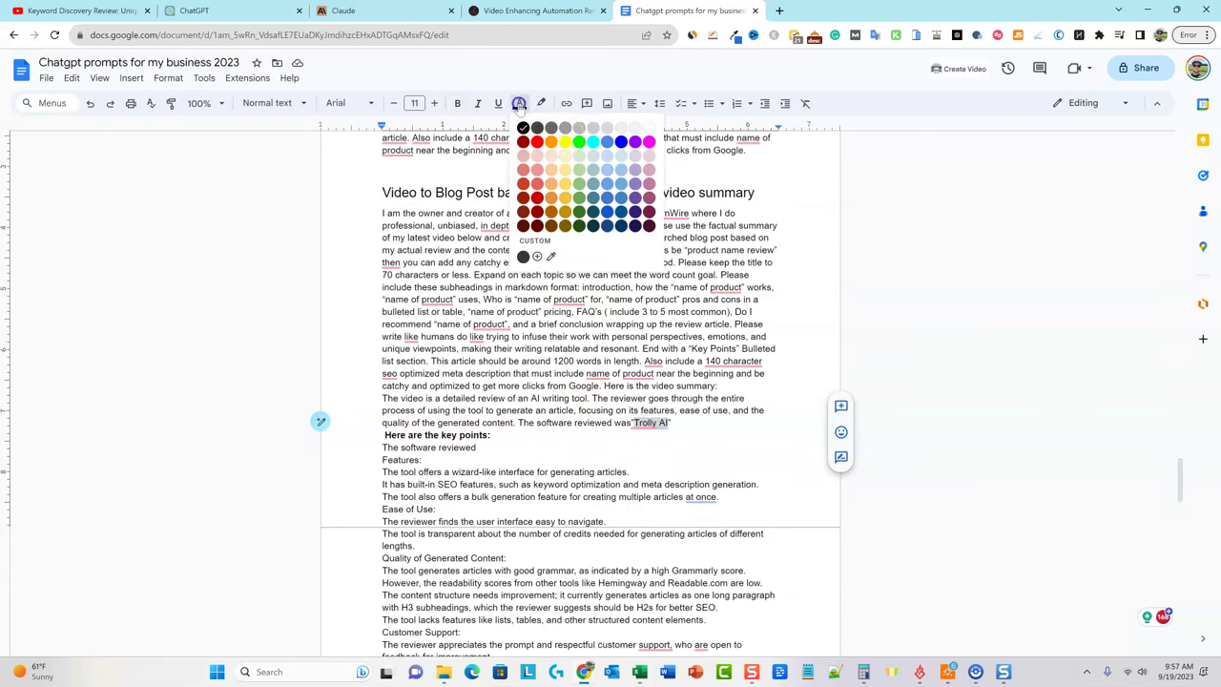
pyautogui.click(577, 143)
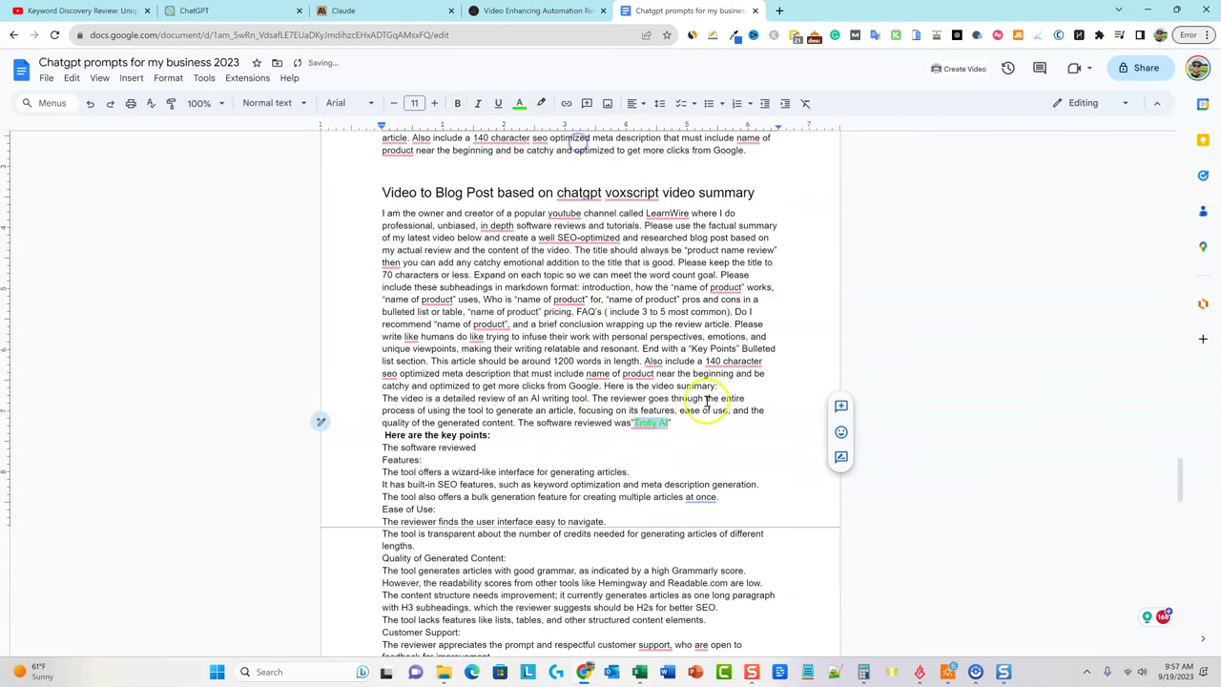
pyautogui.click(541, 103)
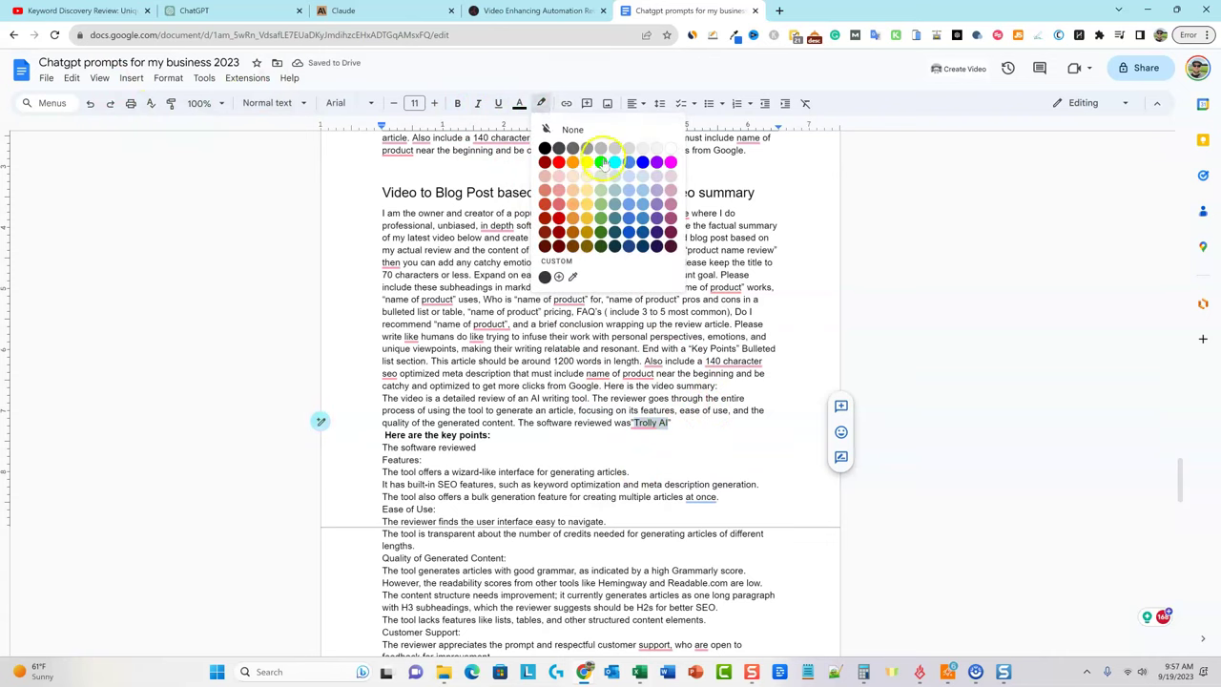
pyautogui.click(601, 162)
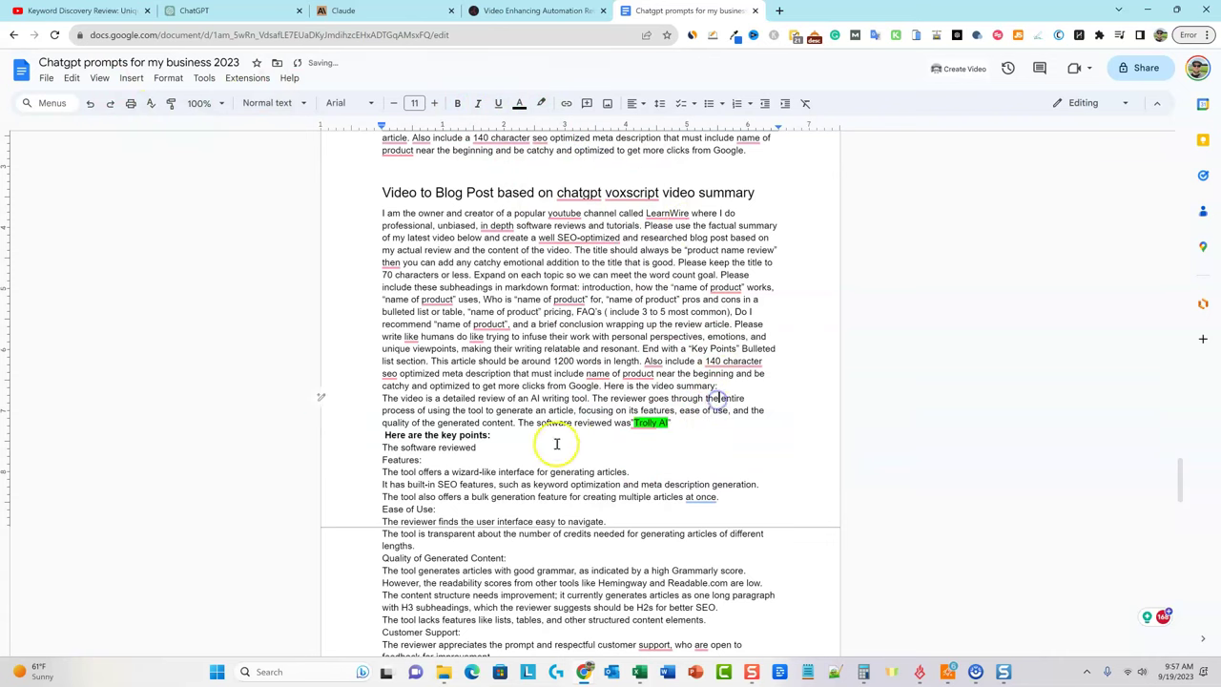
# Replace the green-highlighted product name in the prompt with "Keyword Discovery".
pyautogui.click(380, 448)
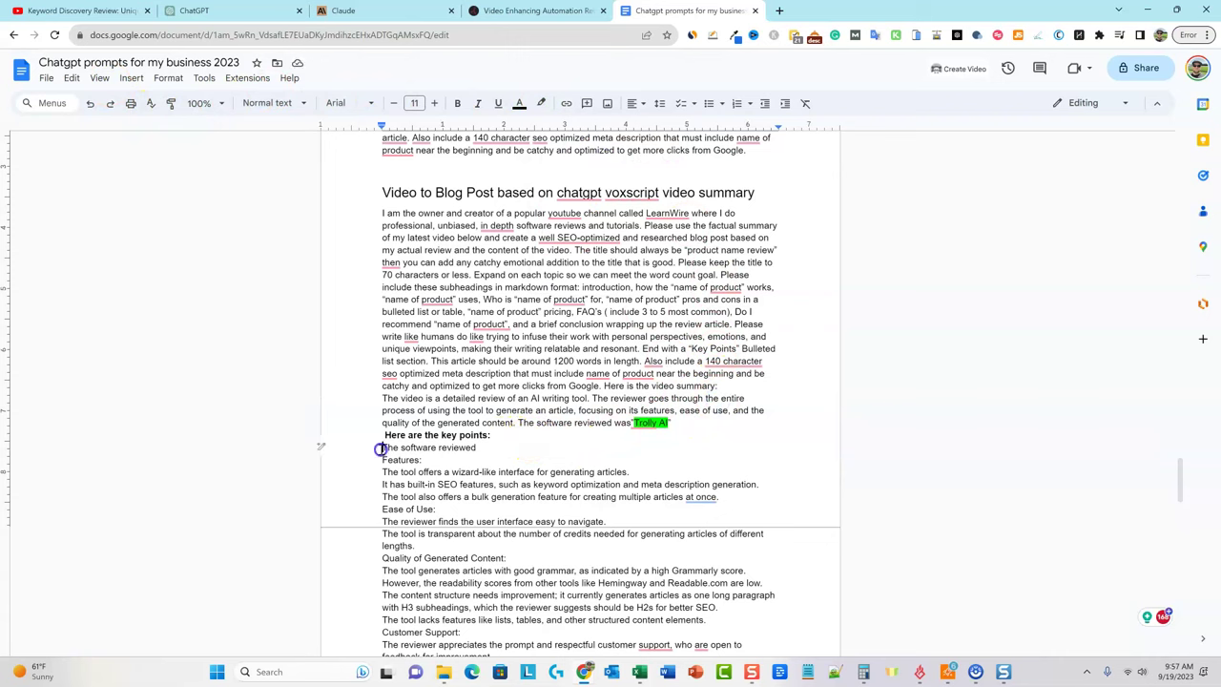
pyautogui.moveTo(379, 448); pyautogui.dragTo(479, 452)
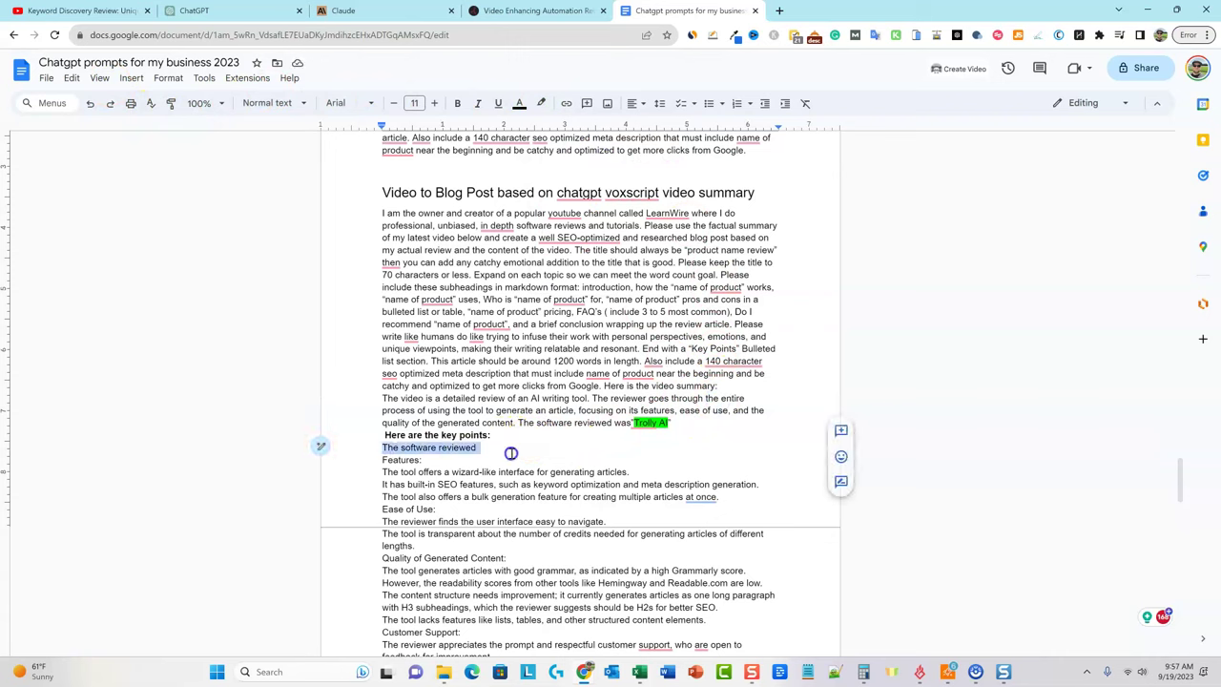
pyautogui.click(511, 453)
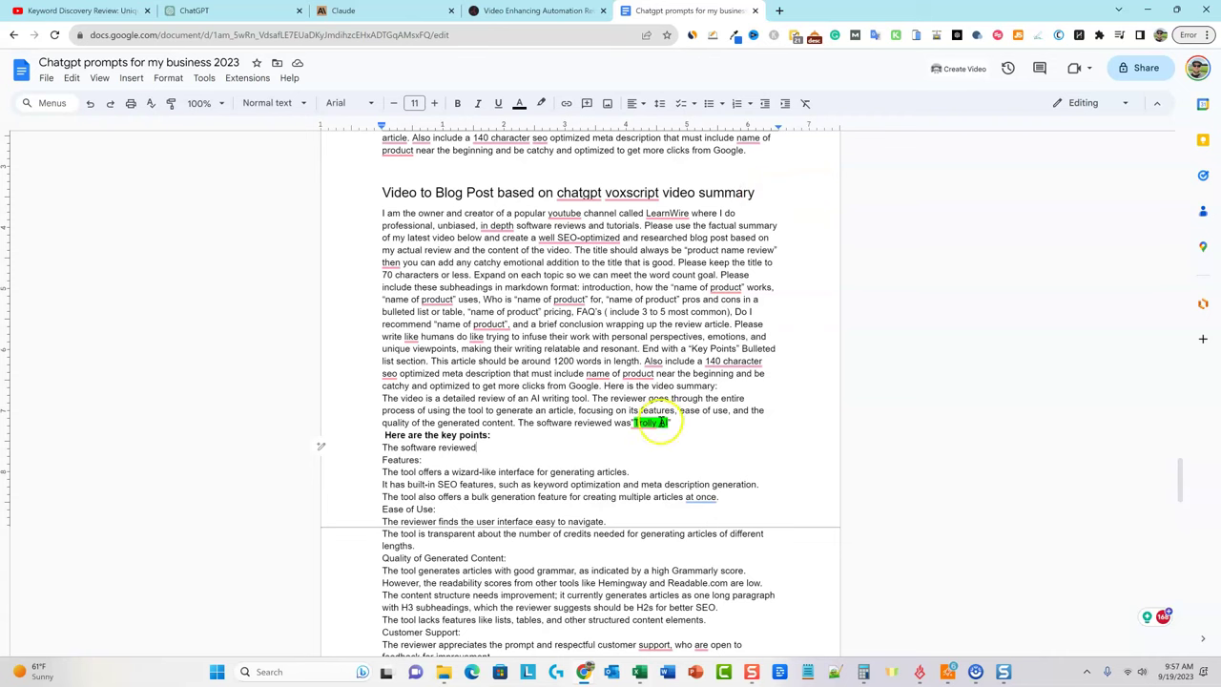
pyautogui.write('Keyword Discovery')
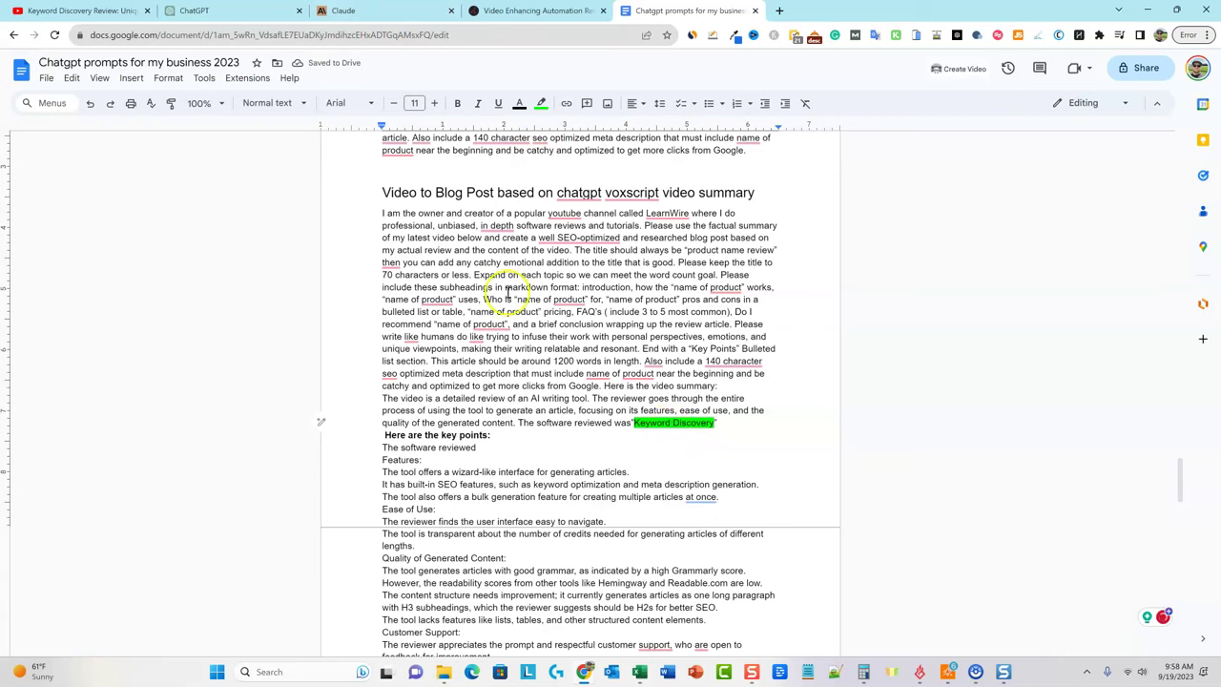
pyautogui.moveTo(635, 376)
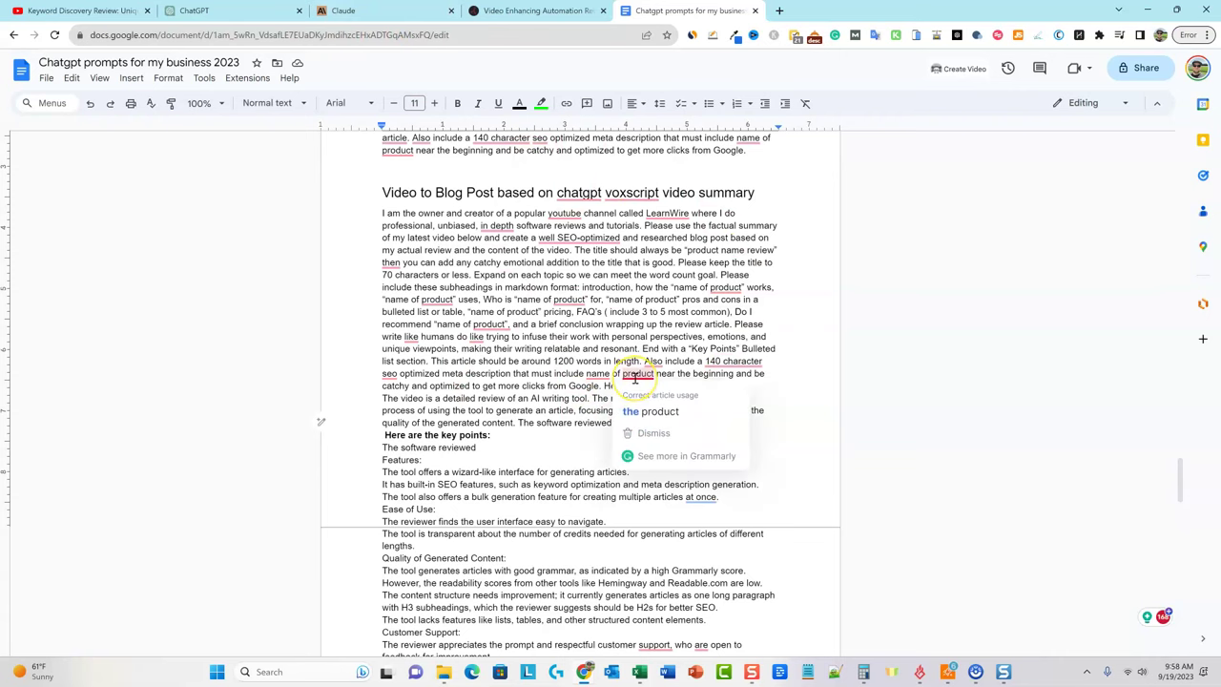
pyautogui.click(541, 426)
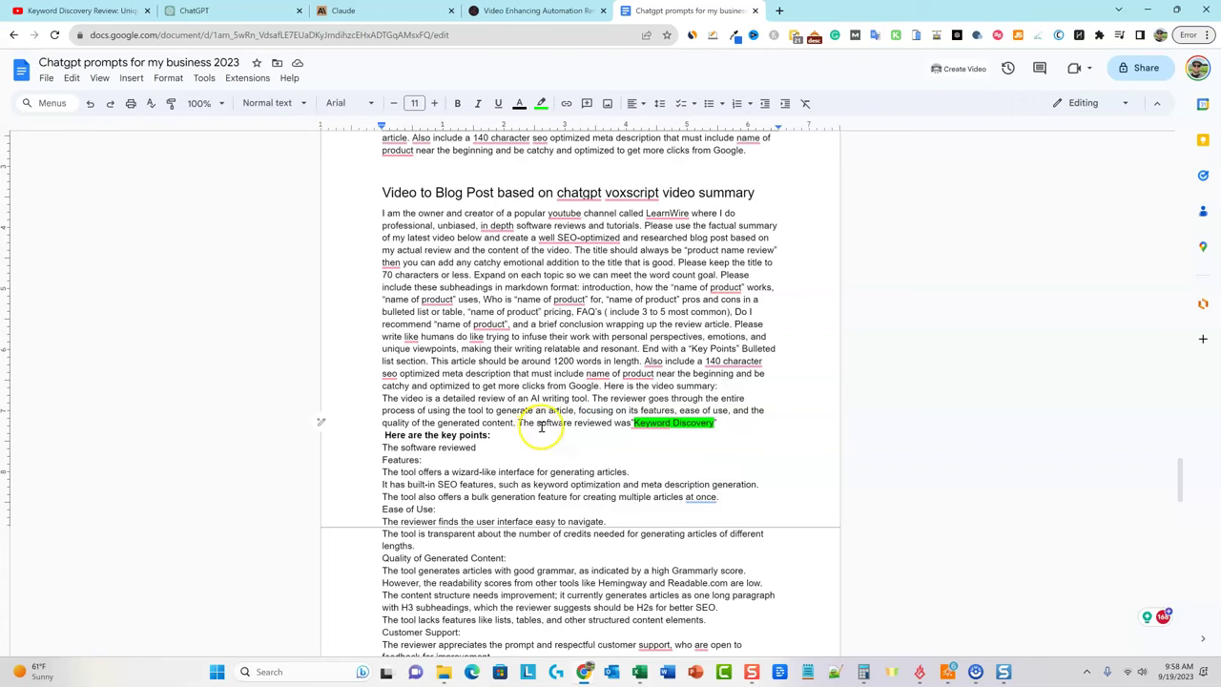
pyautogui.click(656, 421)
pyautogui.click(494, 422)
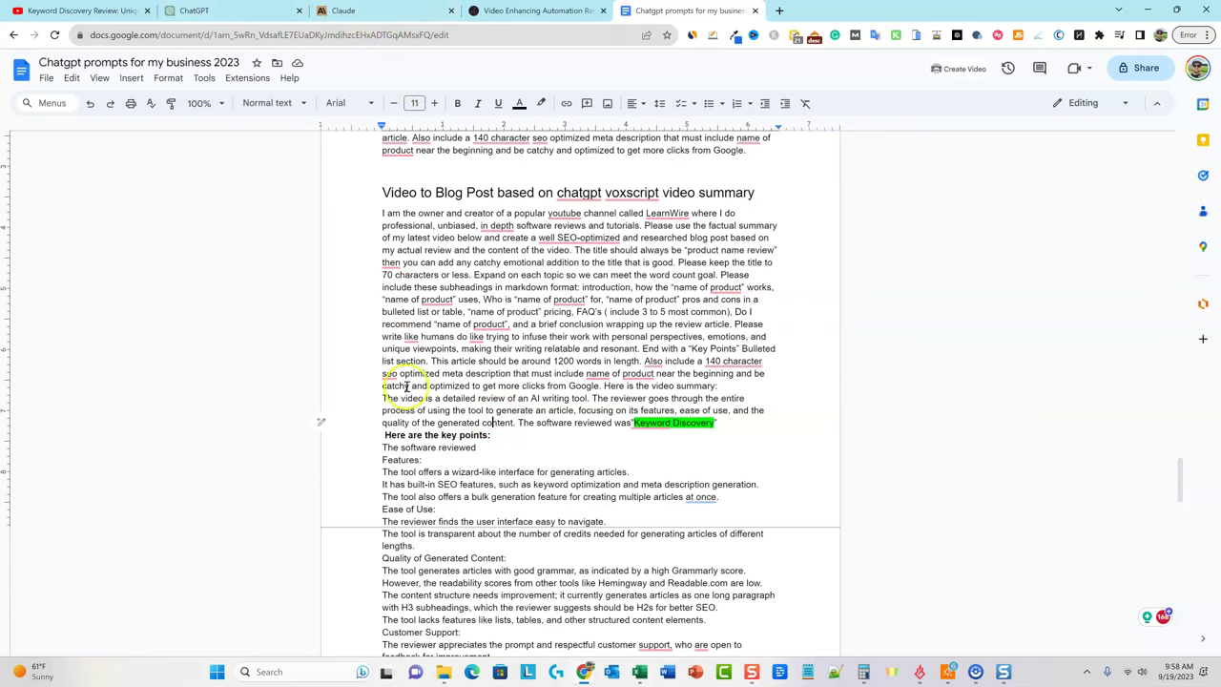
# Delete the old summary text under "Here are the key points:", from "The software reviewed" through the reviewer's concluding sentence.
pyautogui.moveTo(383, 448); pyautogui.dragTo(718, 444)
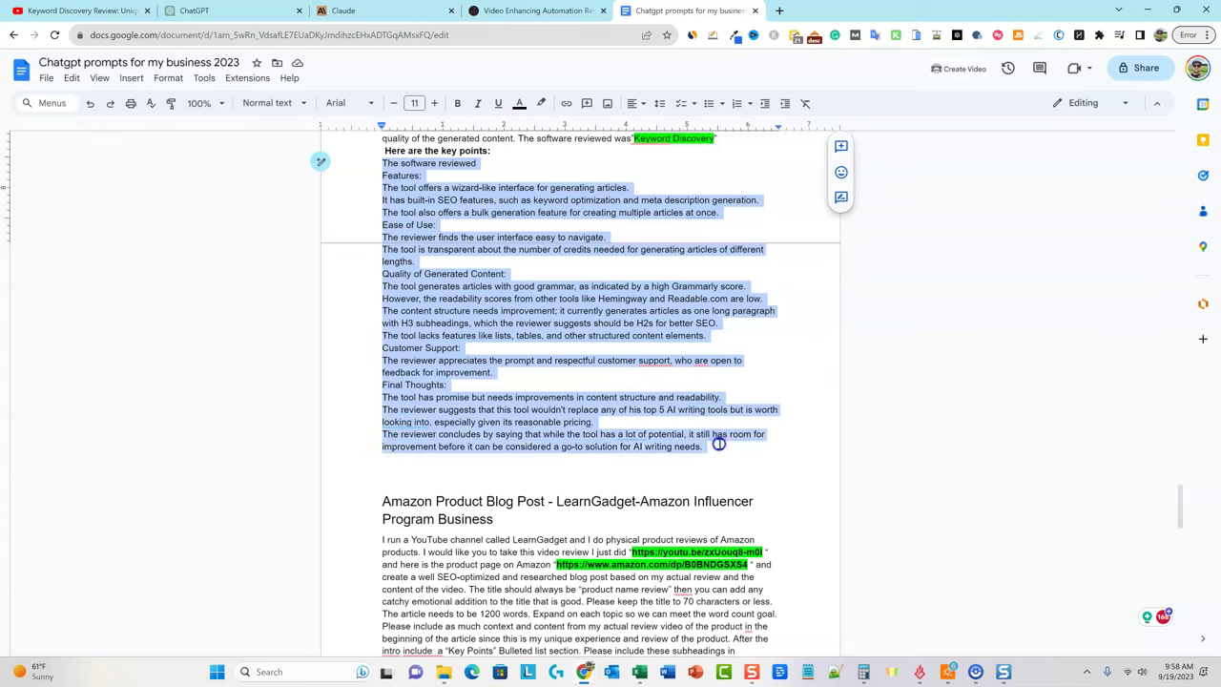
pyautogui.press('BackSpace')
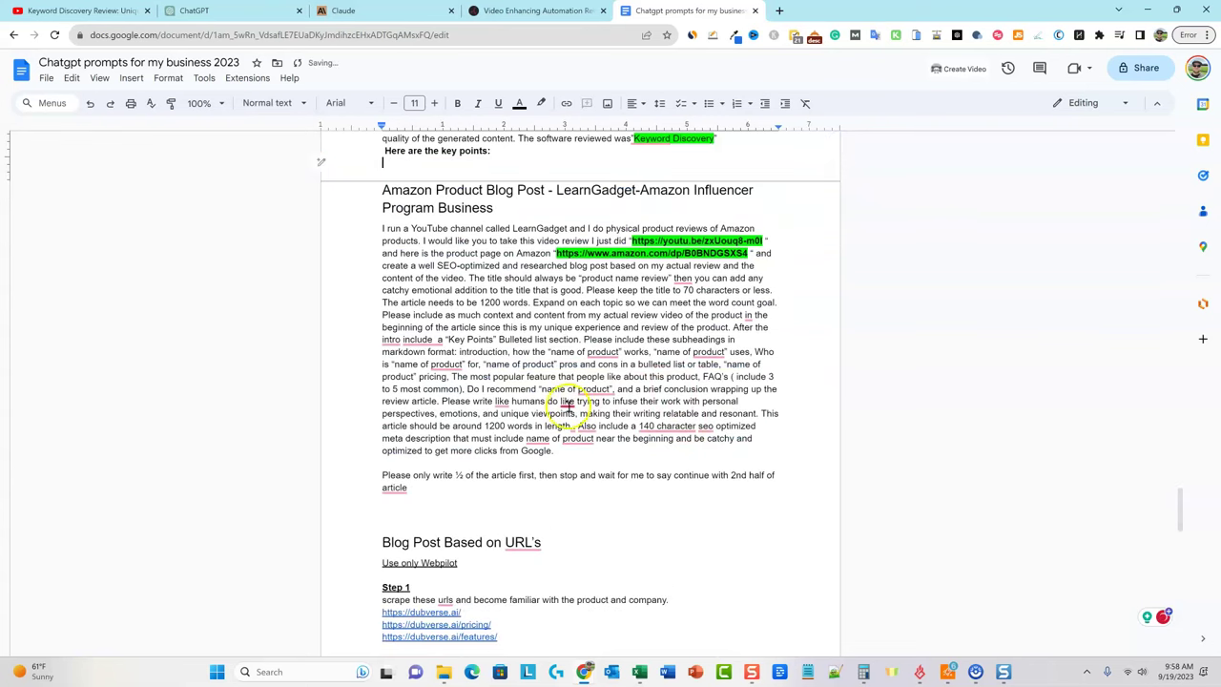
pyautogui.scroll(3, 601, 457)
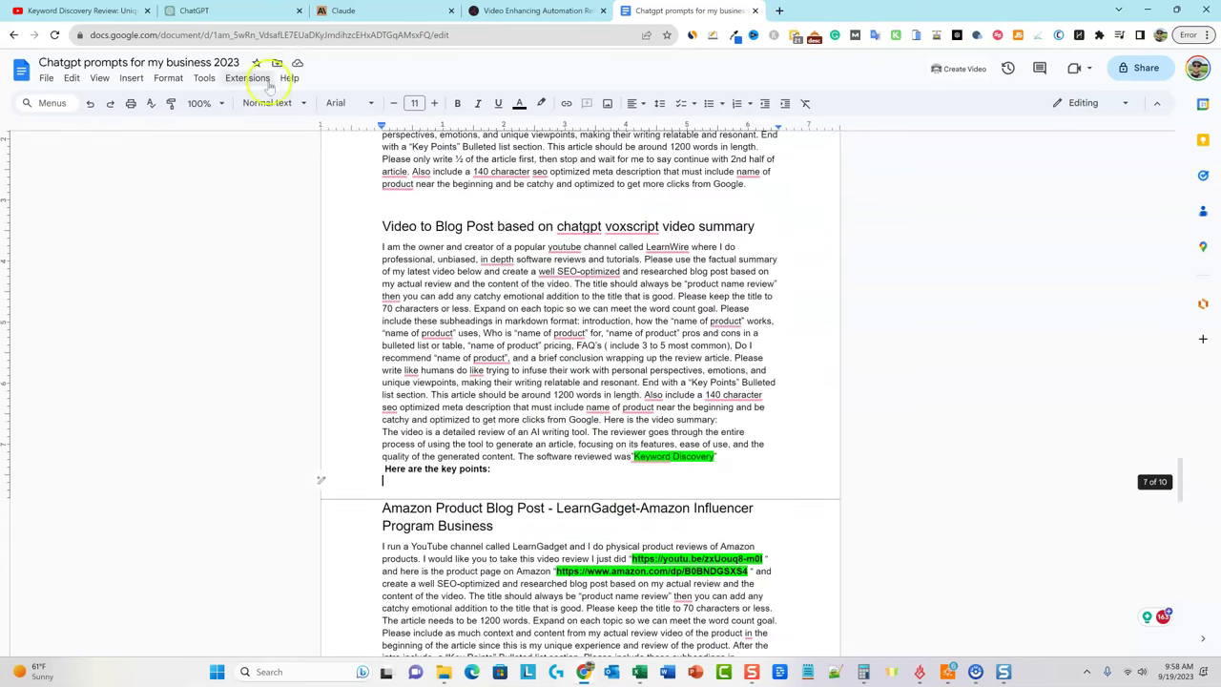
# Switch to ChatGPT and examine the video summary, including its introduction, key features, limitations and final thoughts.
pyautogui.click(230, 12)
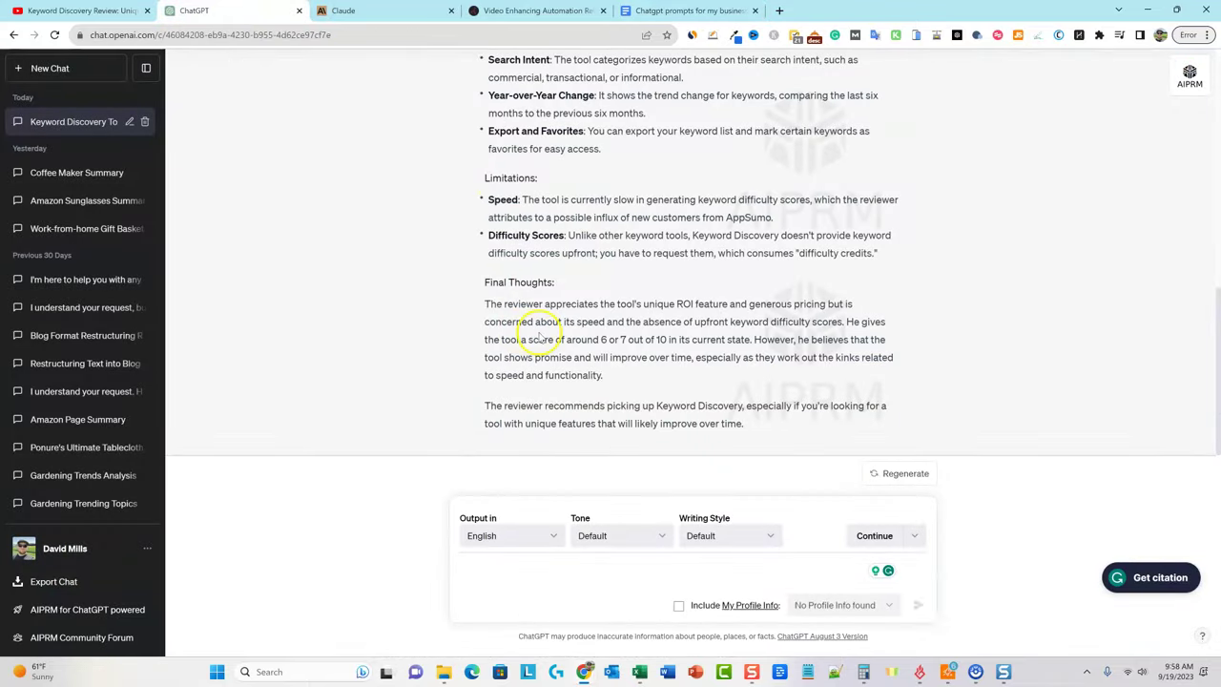
pyautogui.scroll(3, 621, 381)
pyautogui.scroll(2, 620, 382)
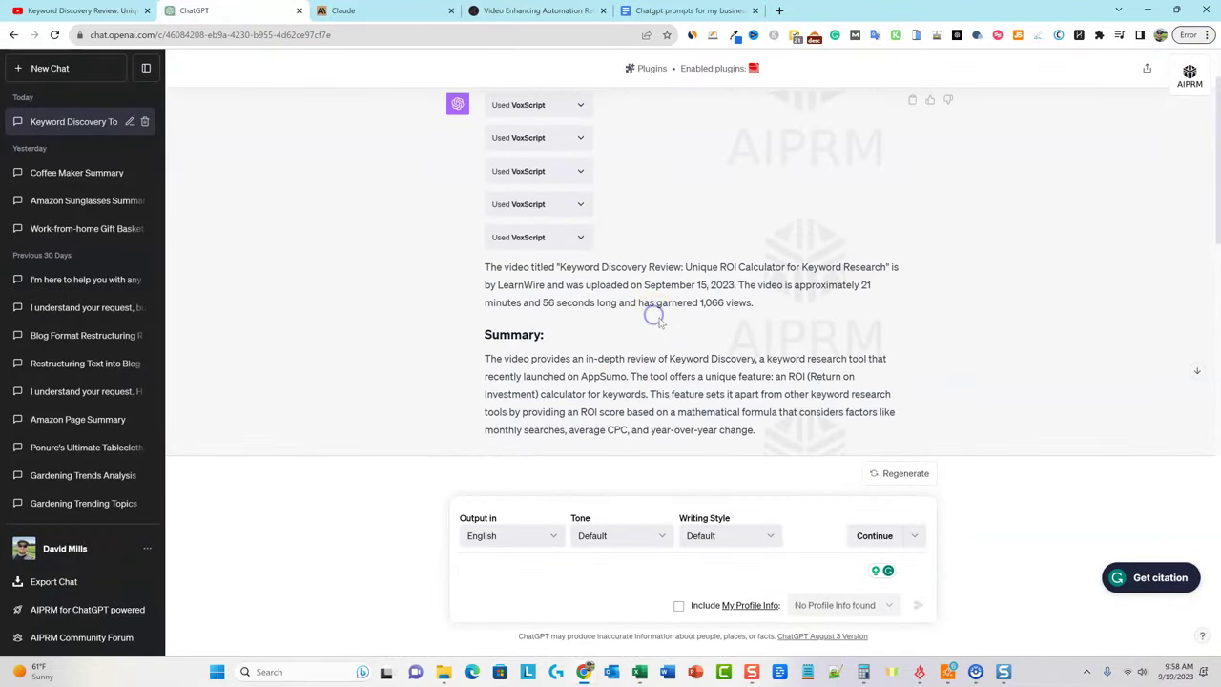
pyautogui.scroll(1, 620, 286)
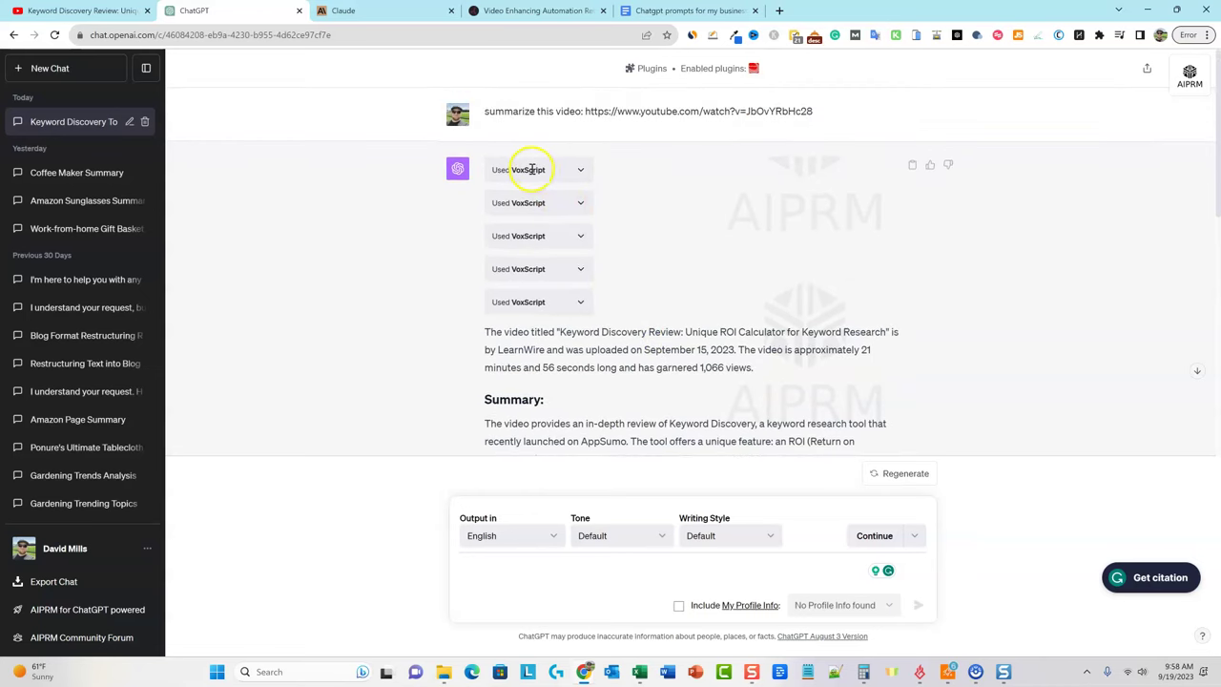
pyautogui.scroll(-1, 534, 305)
pyautogui.scroll(1, 667, 210)
pyautogui.scroll(-2, 703, 251)
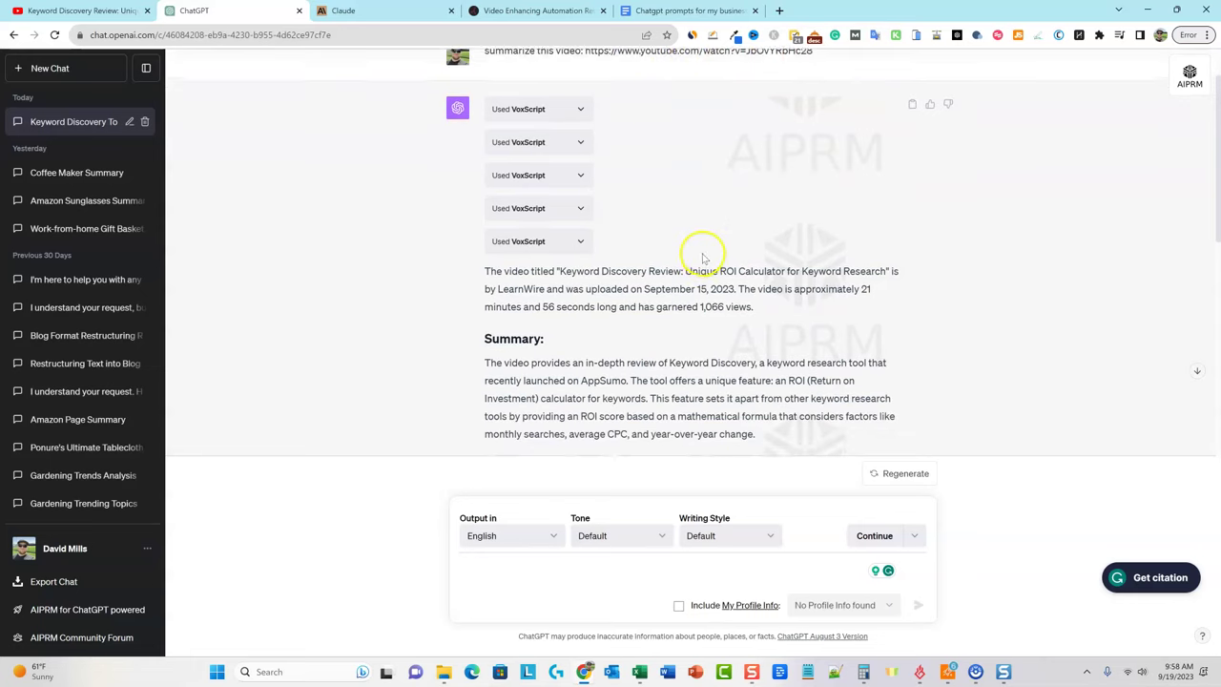
pyautogui.scroll(-1, 611, 239)
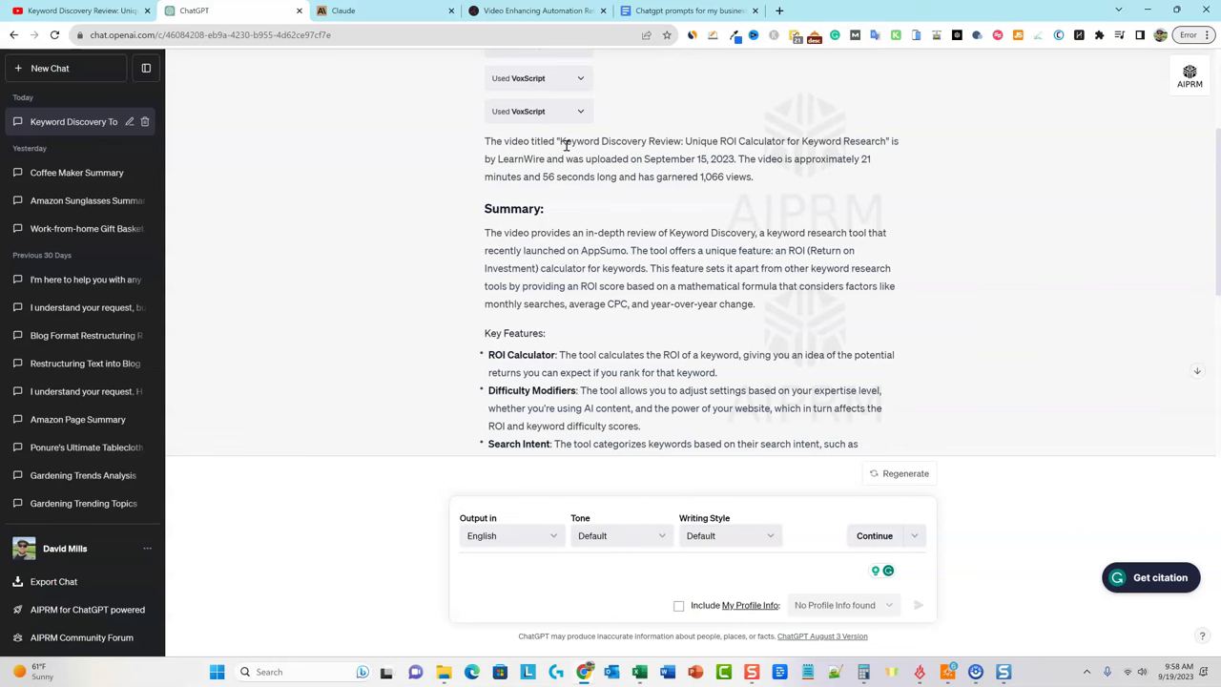
pyautogui.moveTo(758, 177); pyautogui.dragTo(487, 147)
pyautogui.click(597, 185)
pyautogui.scroll(-1, 569, 232)
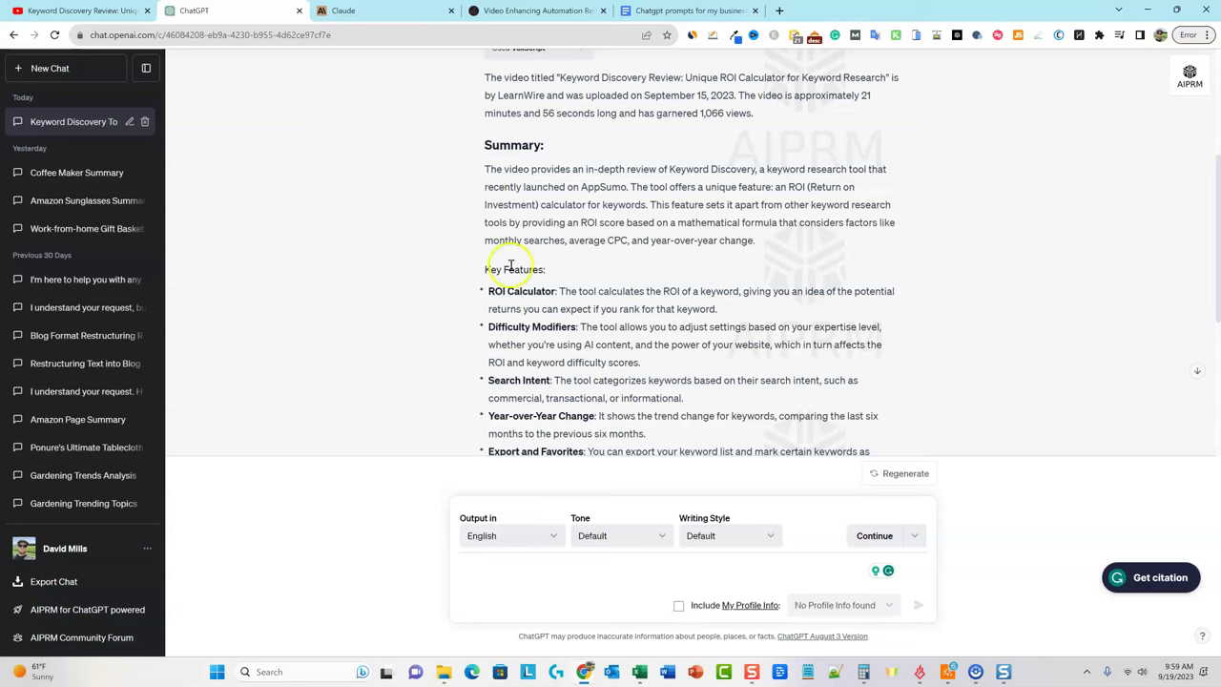
pyautogui.scroll(-2, 536, 296)
pyautogui.scroll(-1, 551, 322)
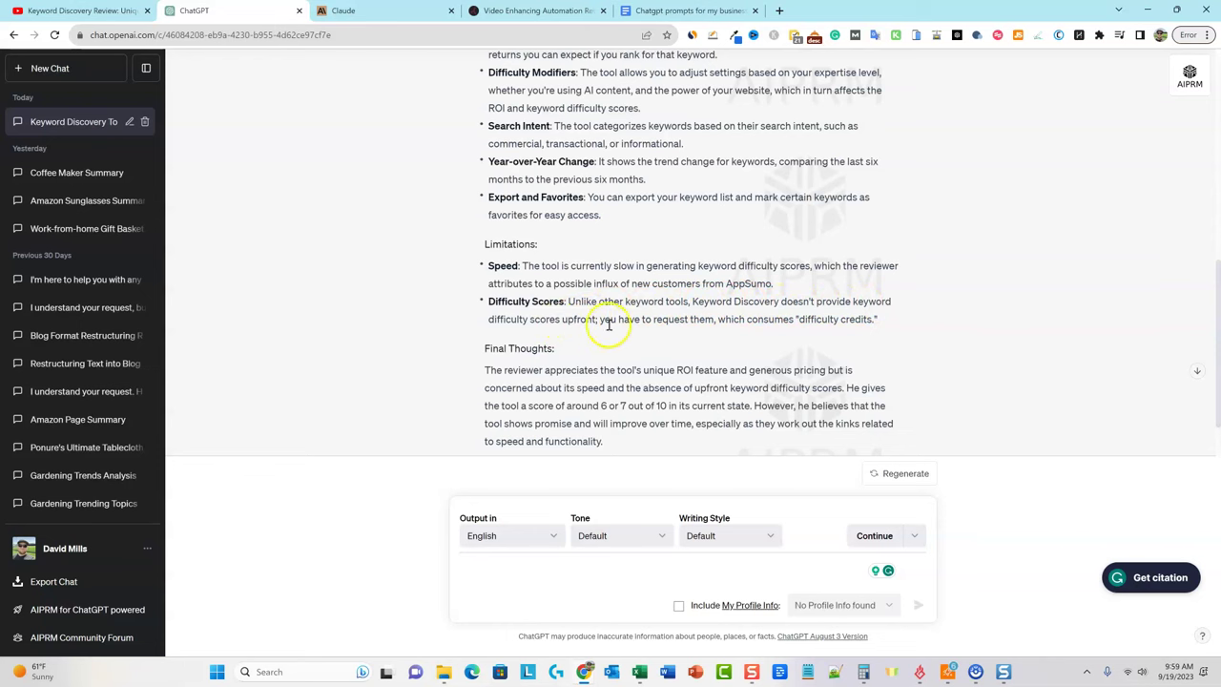
pyautogui.moveTo(876, 320); pyautogui.dragTo(466, 265)
pyautogui.click(599, 357)
pyautogui.scroll(-1, 629, 426)
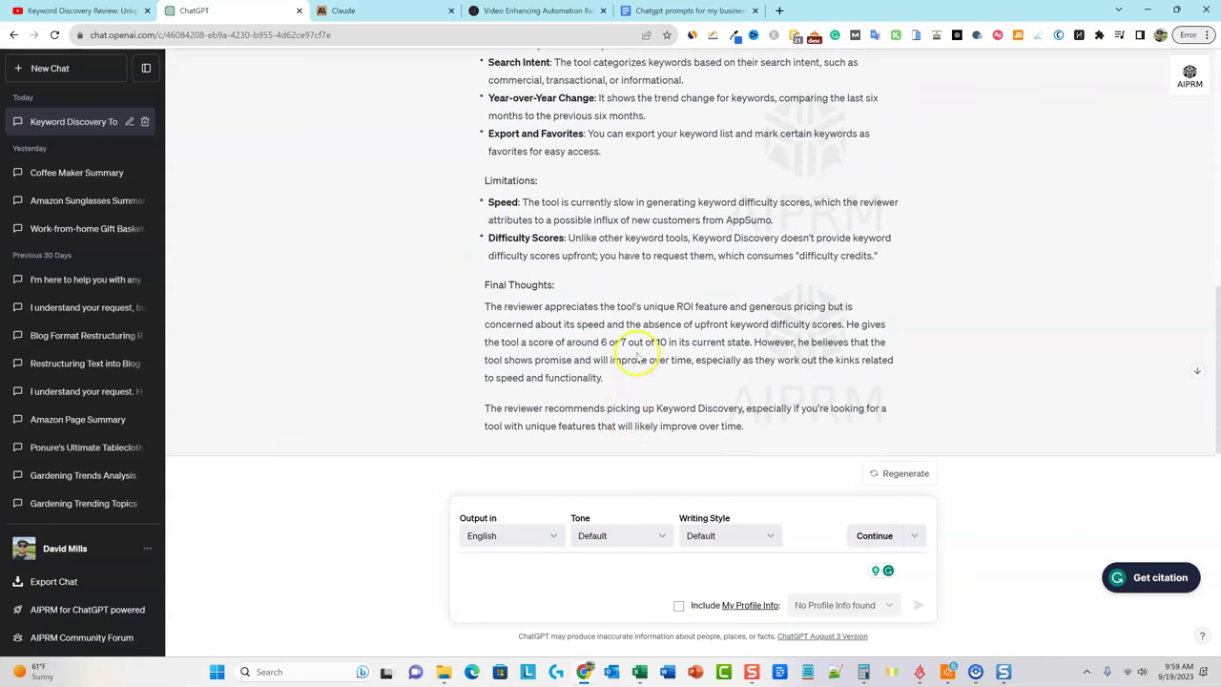
pyautogui.moveTo(579, 341); pyautogui.dragTo(767, 340)
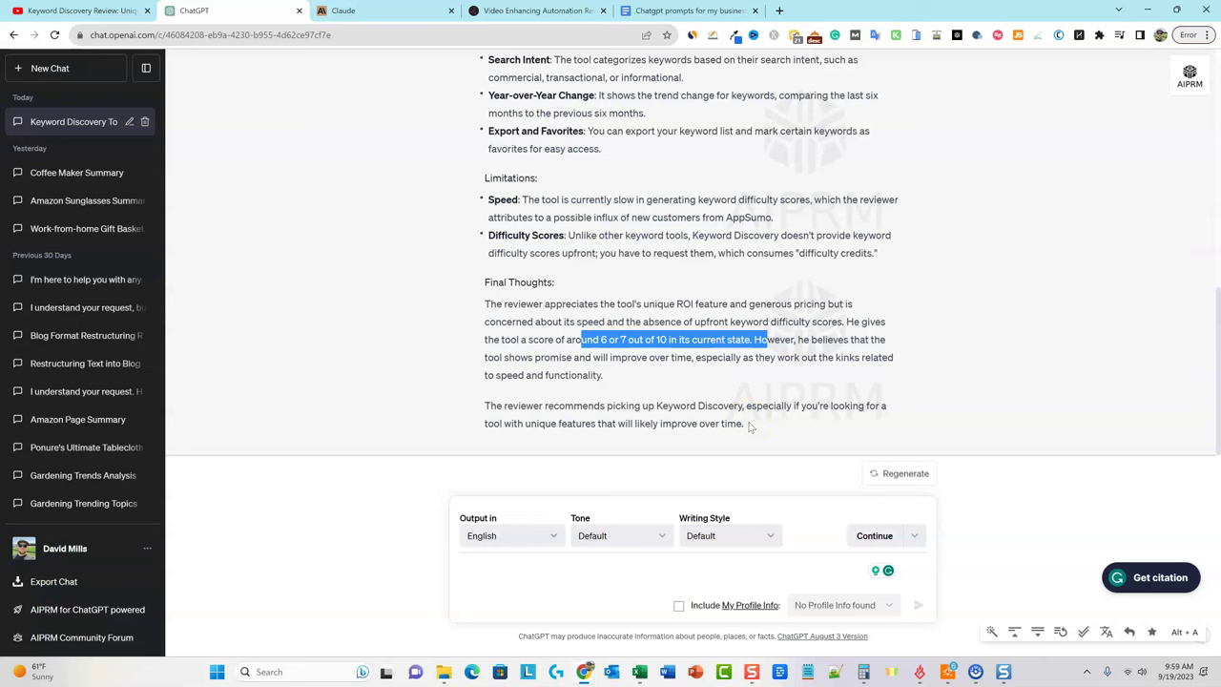
# Copy the whole summary from ChatGPT and paste it without formatting under "Here are the key points:" in the Google Docs prompt.
pyautogui.moveTo(753, 428); pyautogui.dragTo(484, 254)
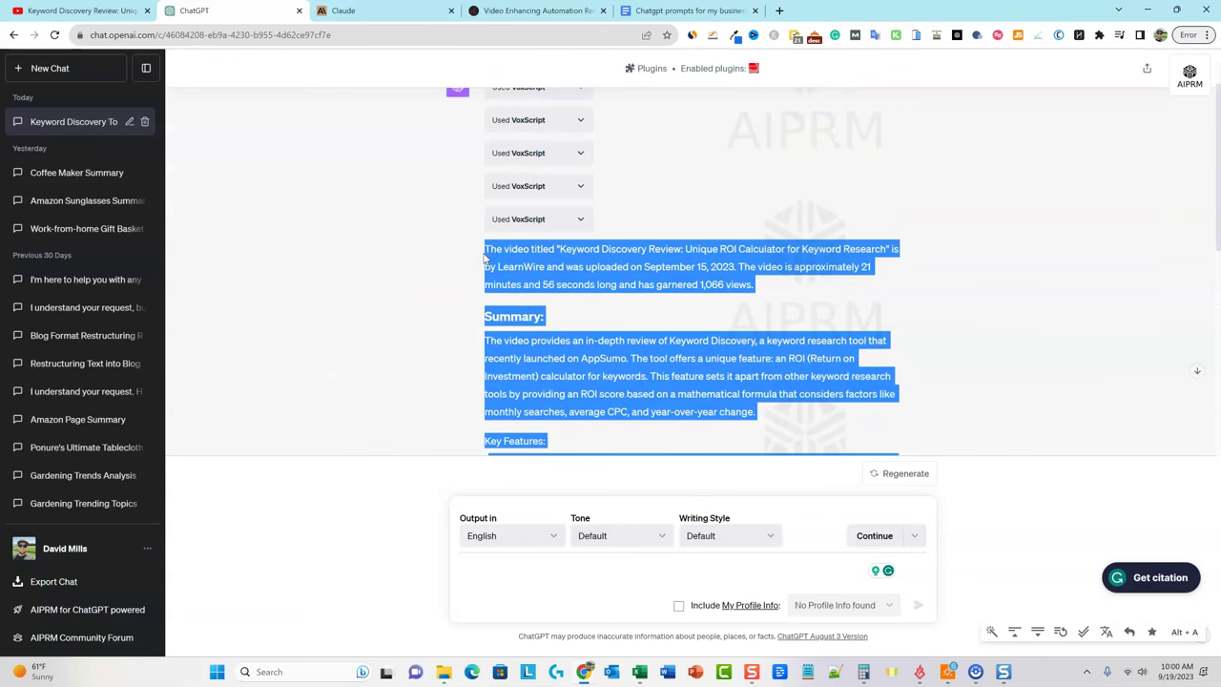
pyautogui.click(387, 12)
pyautogui.click(667, 10)
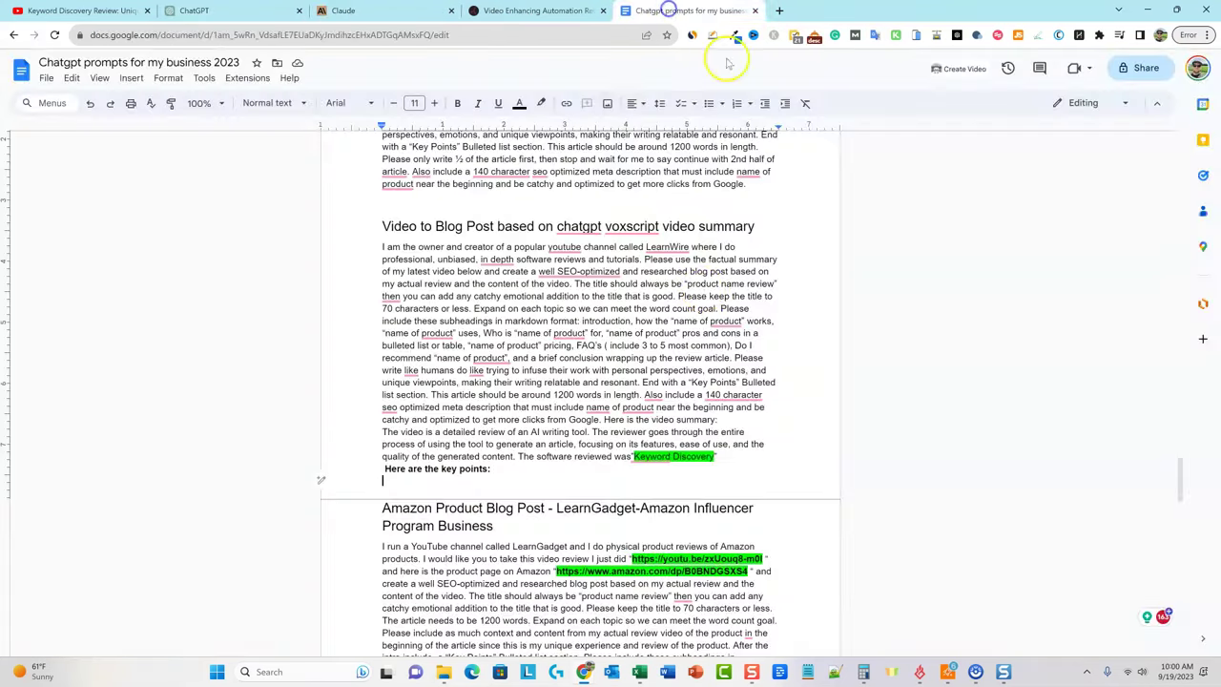
pyautogui.scroll(-4, 649, 363)
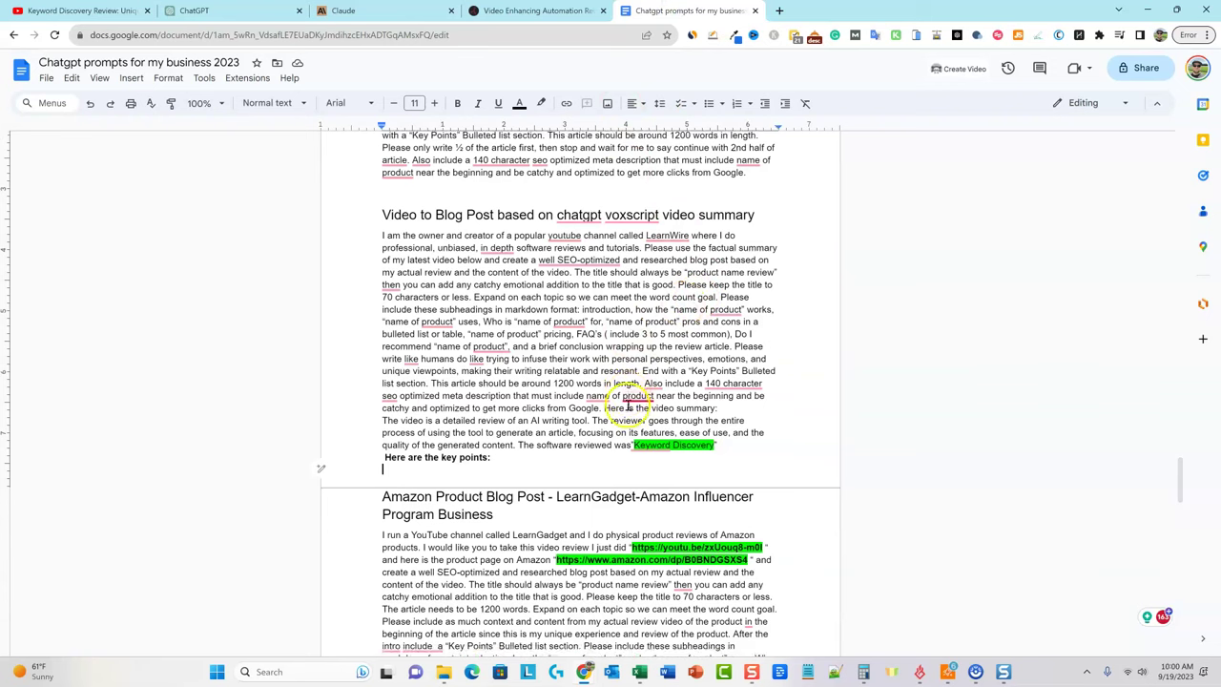
pyautogui.scroll(3, 572, 405)
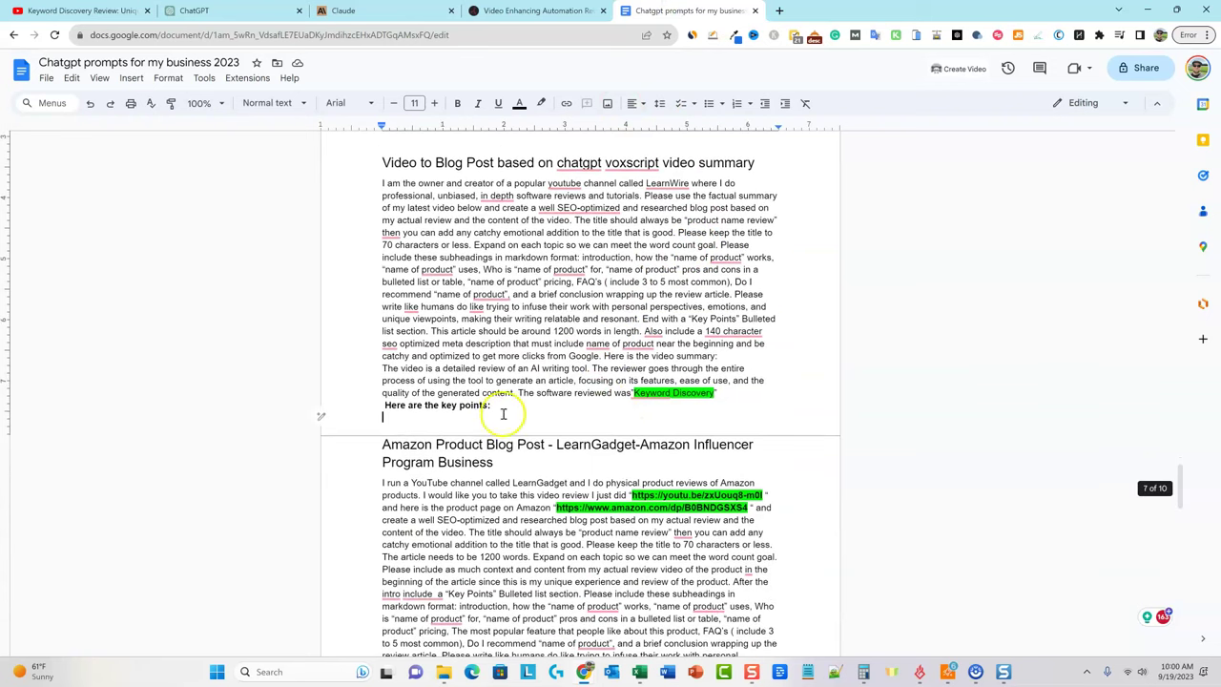
pyautogui.rightClick(407, 419)
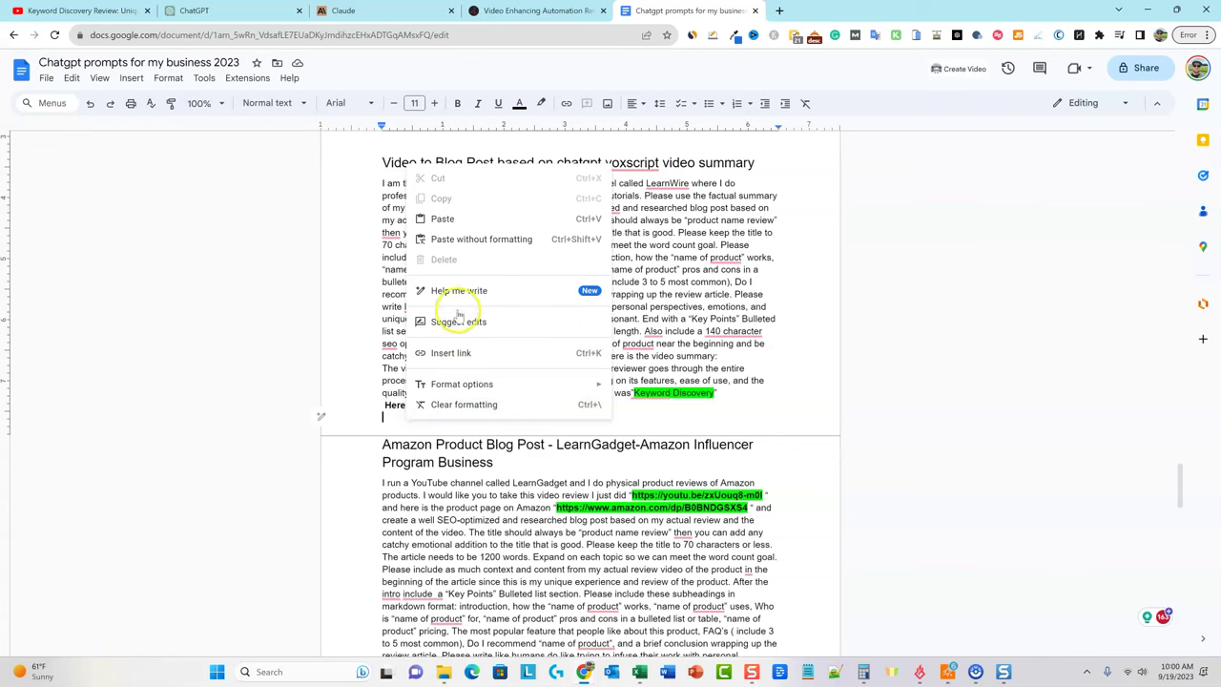
pyautogui.click(465, 239)
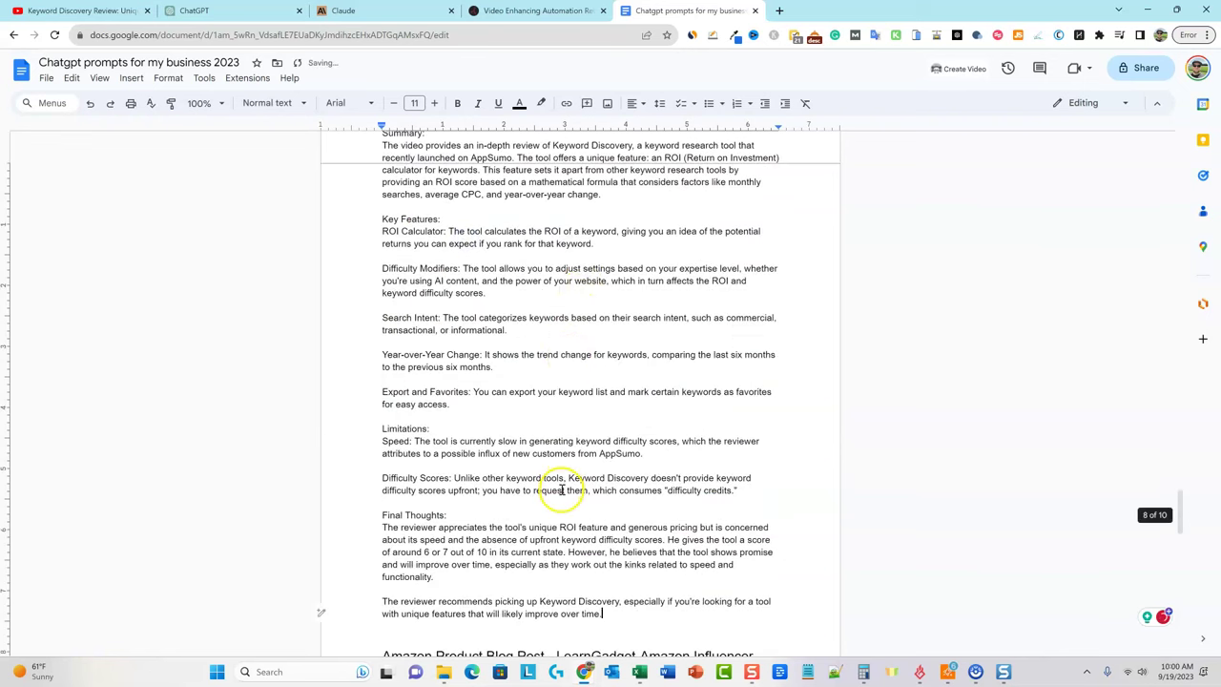
# Copy the full video-to-blog prompt with its Keyword Discovery summary from Google Docs and submit it to Claude as a new chat.
pyautogui.scroll(-2, 572, 496)
pyautogui.moveTo(620, 488); pyautogui.dragTo(382, 231)
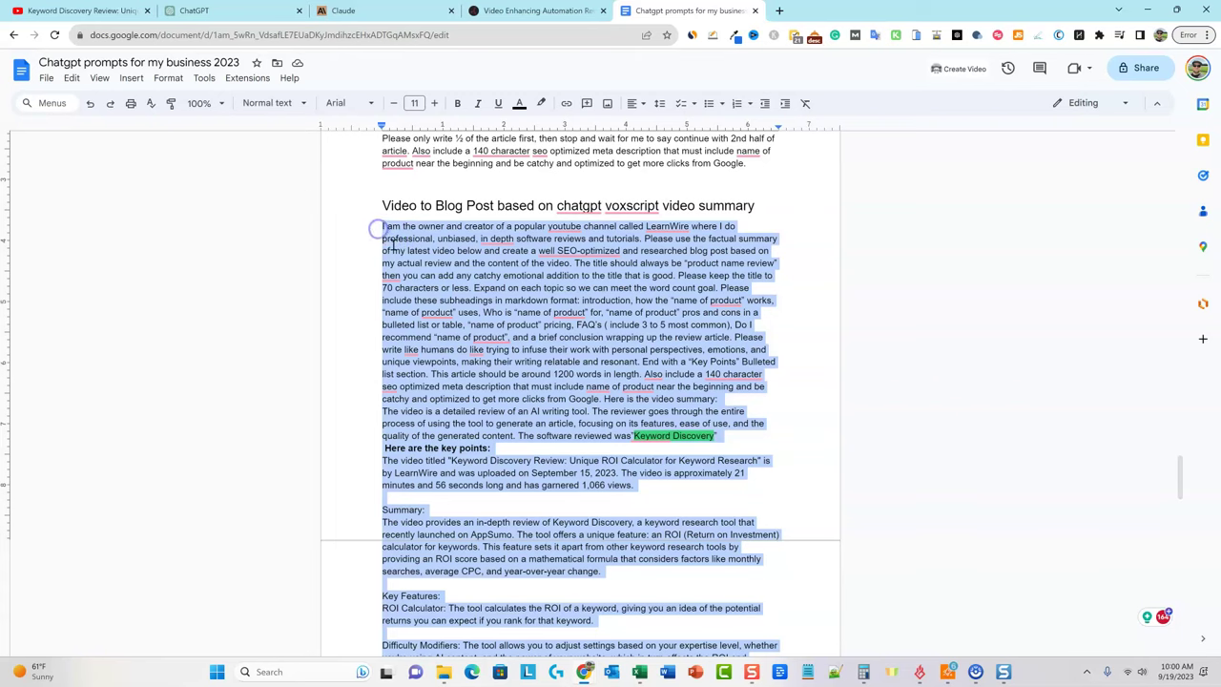
pyautogui.click(384, 10)
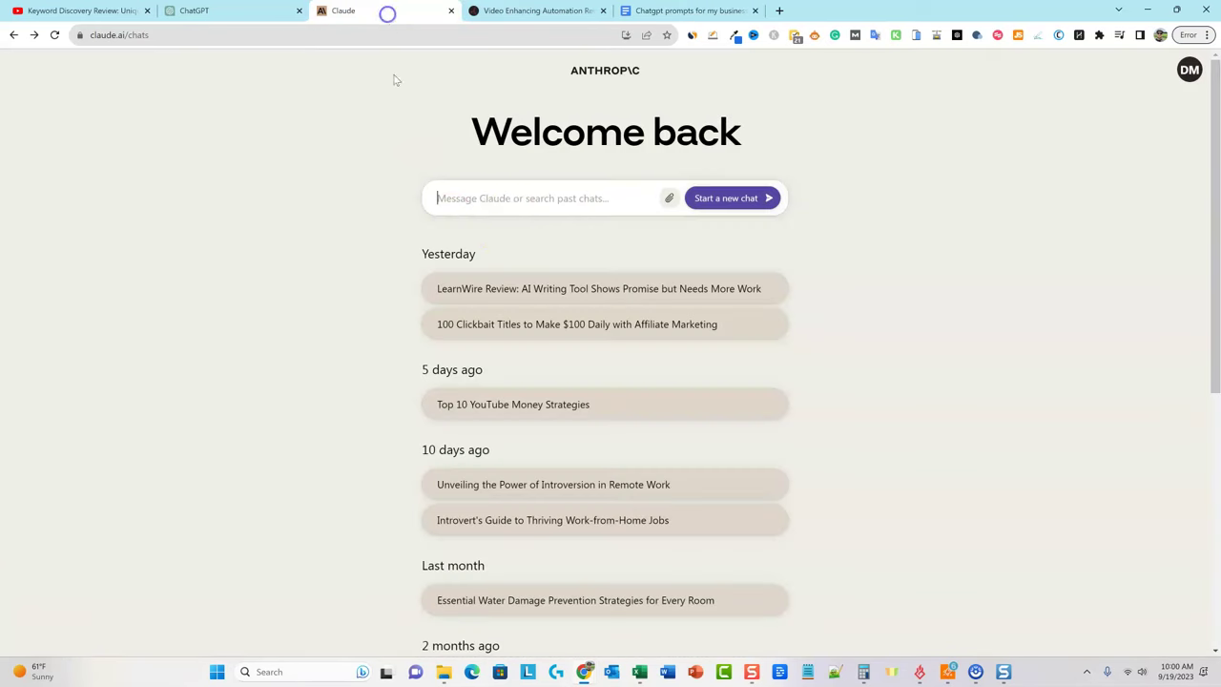
pyautogui.click(528, 197)
pyautogui.hotkey('ctrl', 'v')
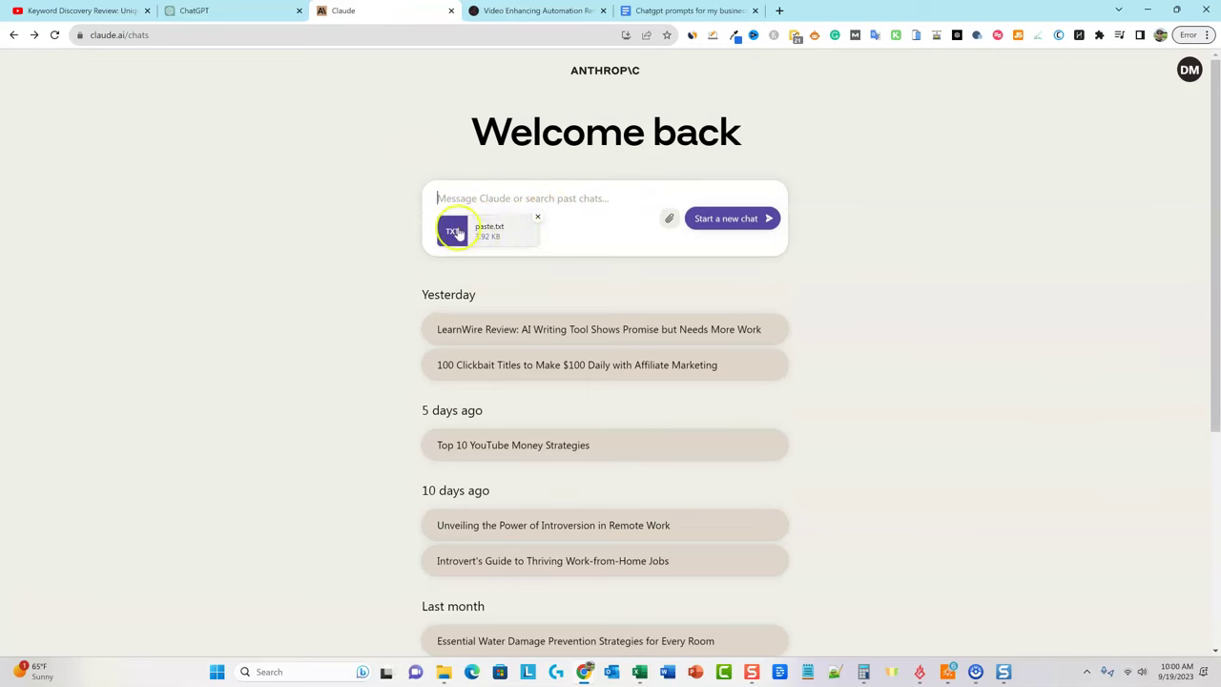
pyautogui.click(739, 221)
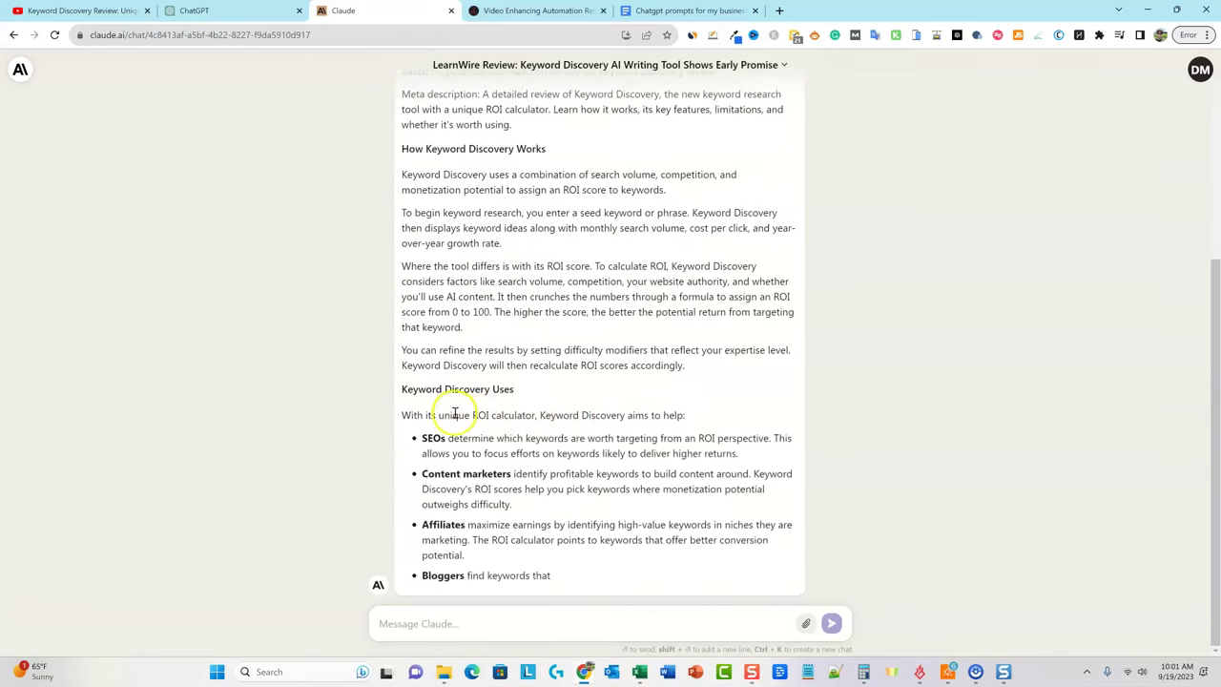
pyautogui.scroll(4, 635, 417)
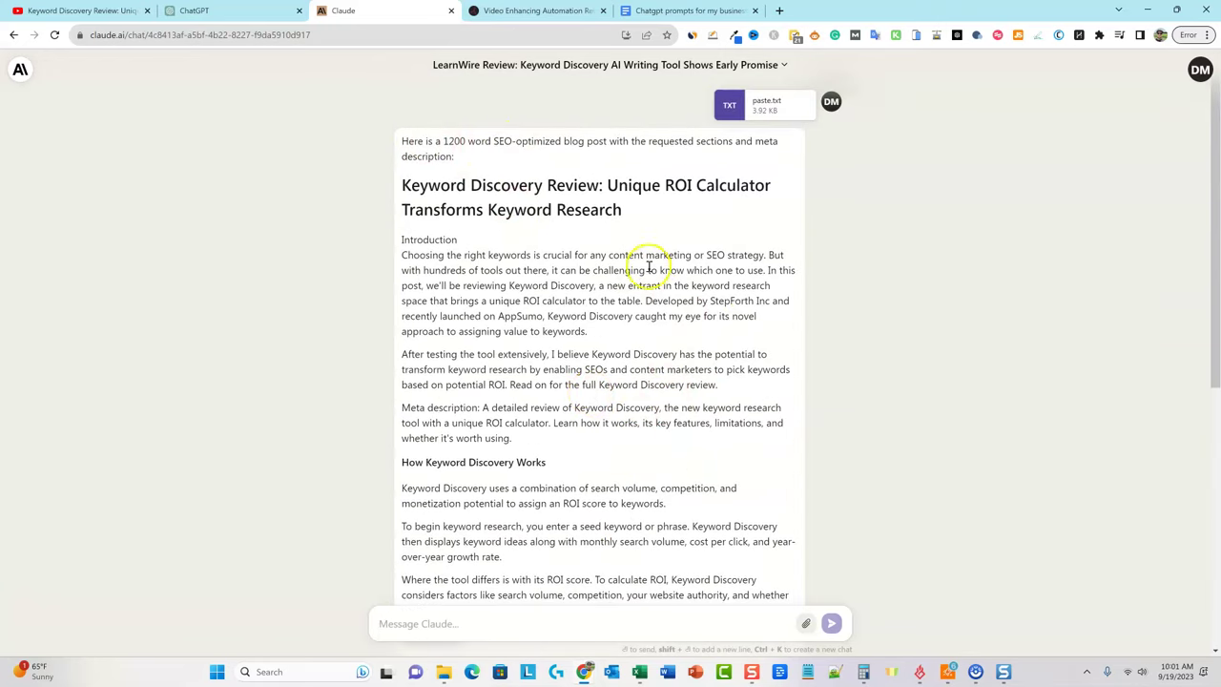
# Switch to the Google Docs prompt and examine its writing instructions, including the subheadings, Key Points list, word count and meta description requirements.
pyautogui.click(674, 10)
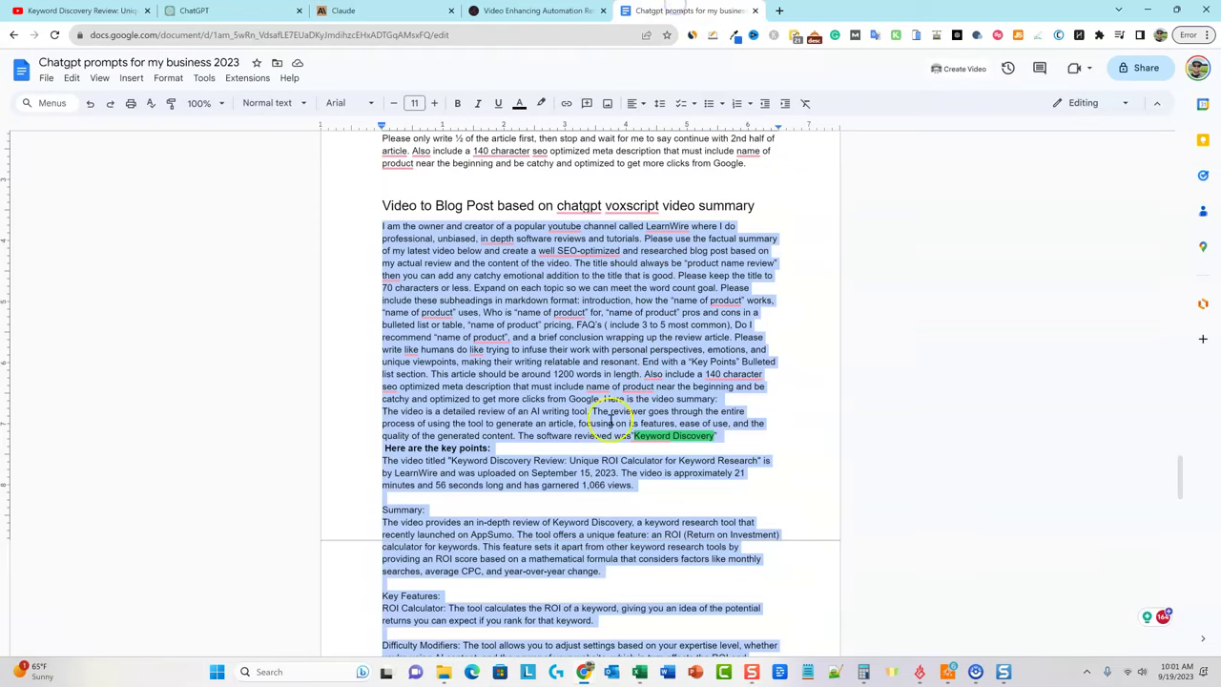
pyautogui.click(753, 431)
pyautogui.moveTo(717, 436); pyautogui.dragTo(376, 229)
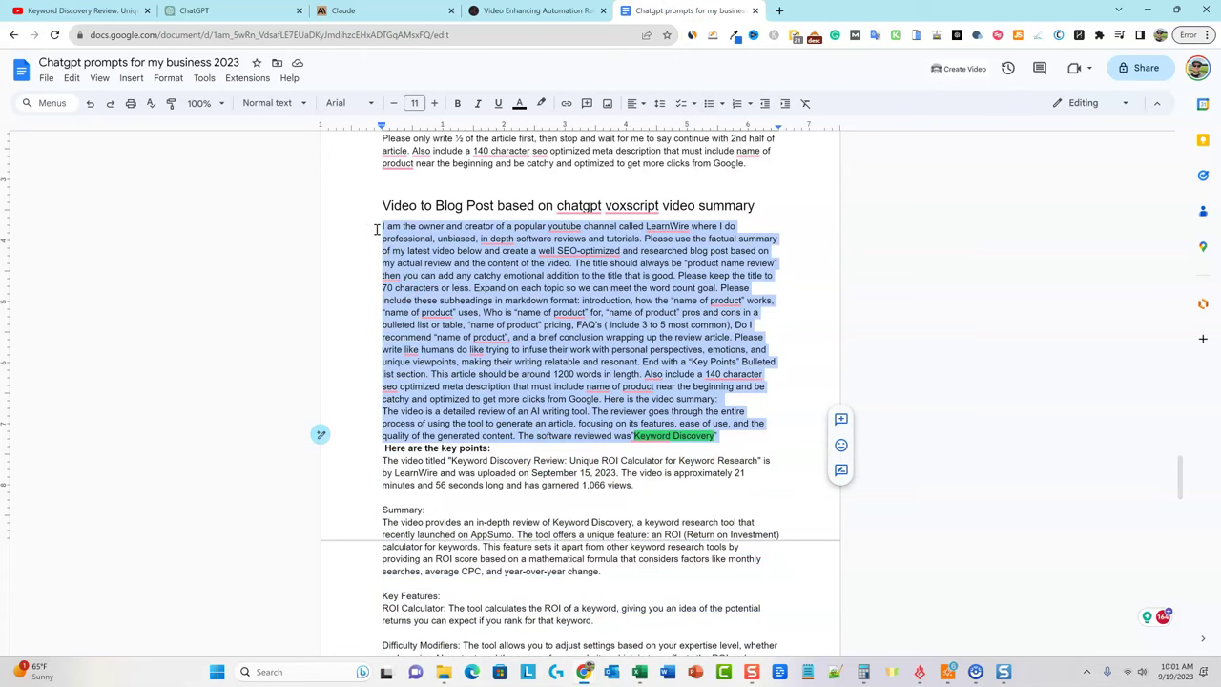
pyautogui.keyDown('ctrl'); pyautogui.scroll(2, 376, 229); pyautogui.keyUp('ctrl')
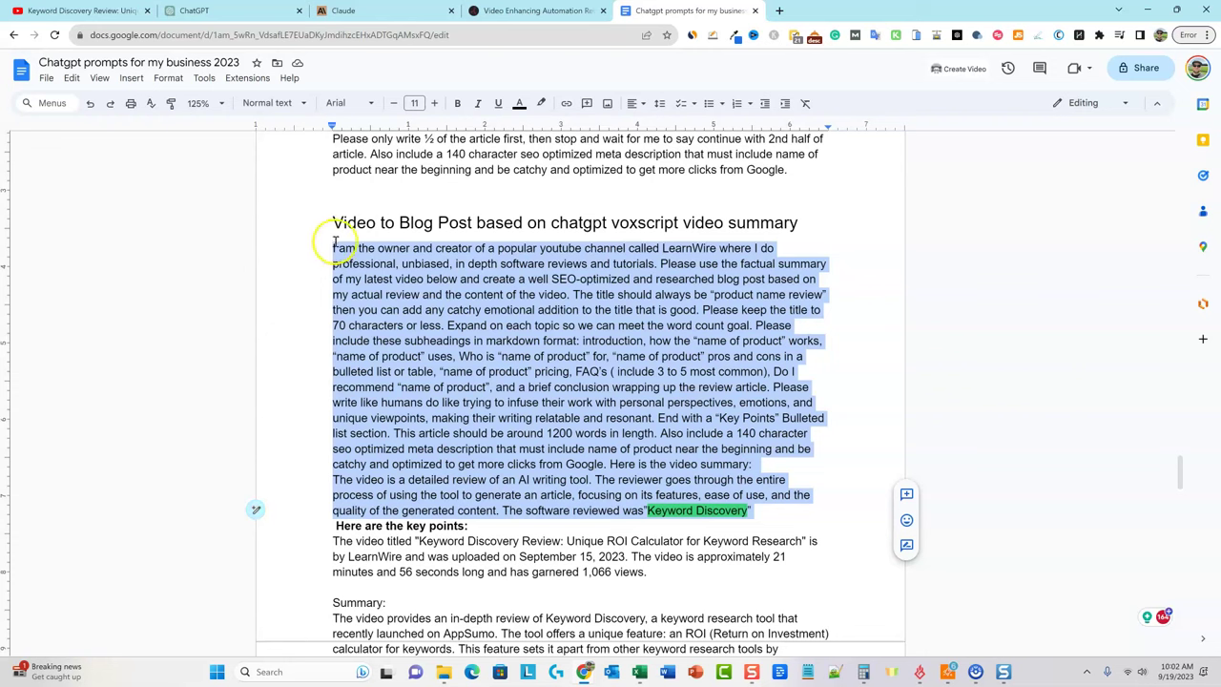
pyautogui.click(670, 398)
pyautogui.moveTo(658, 418); pyautogui.dragTo(817, 449)
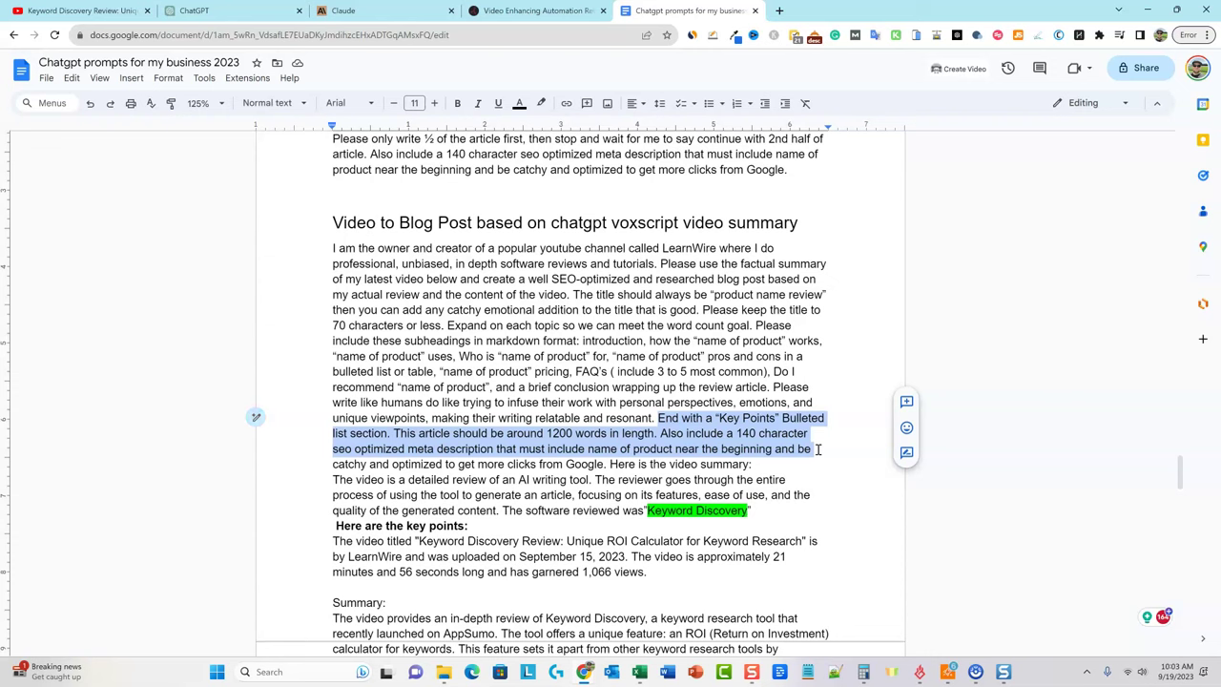
pyautogui.click(689, 436)
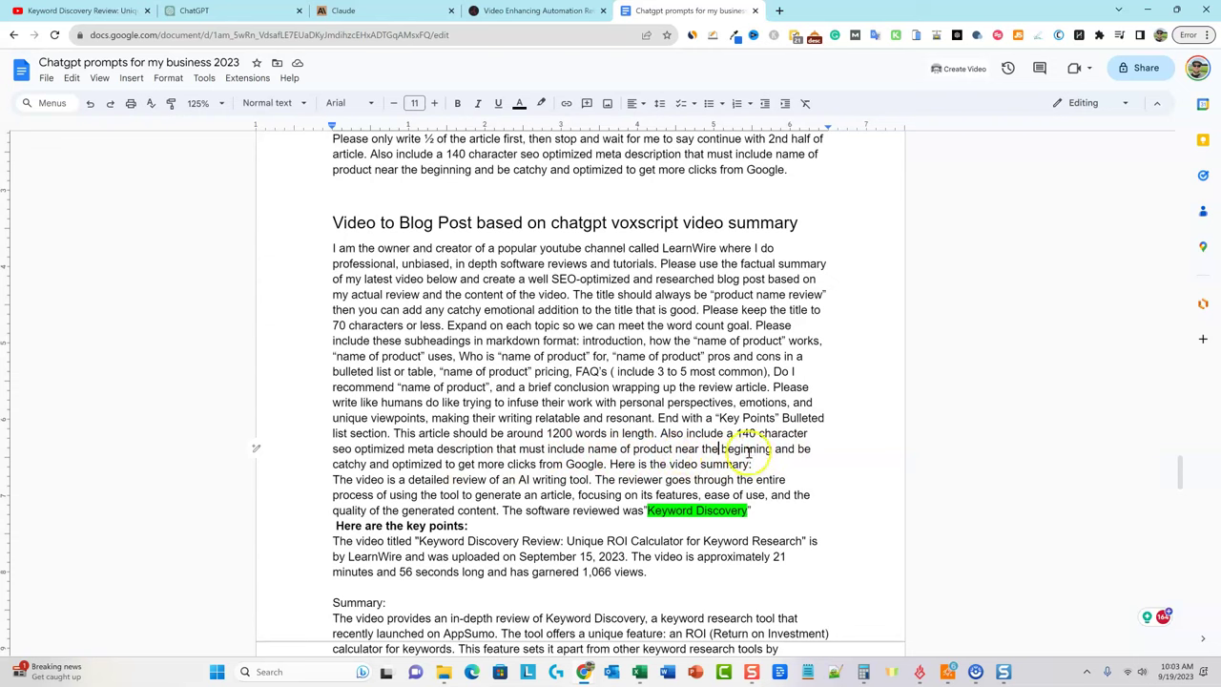
pyautogui.moveTo(820, 449); pyautogui.dragTo(431, 449)
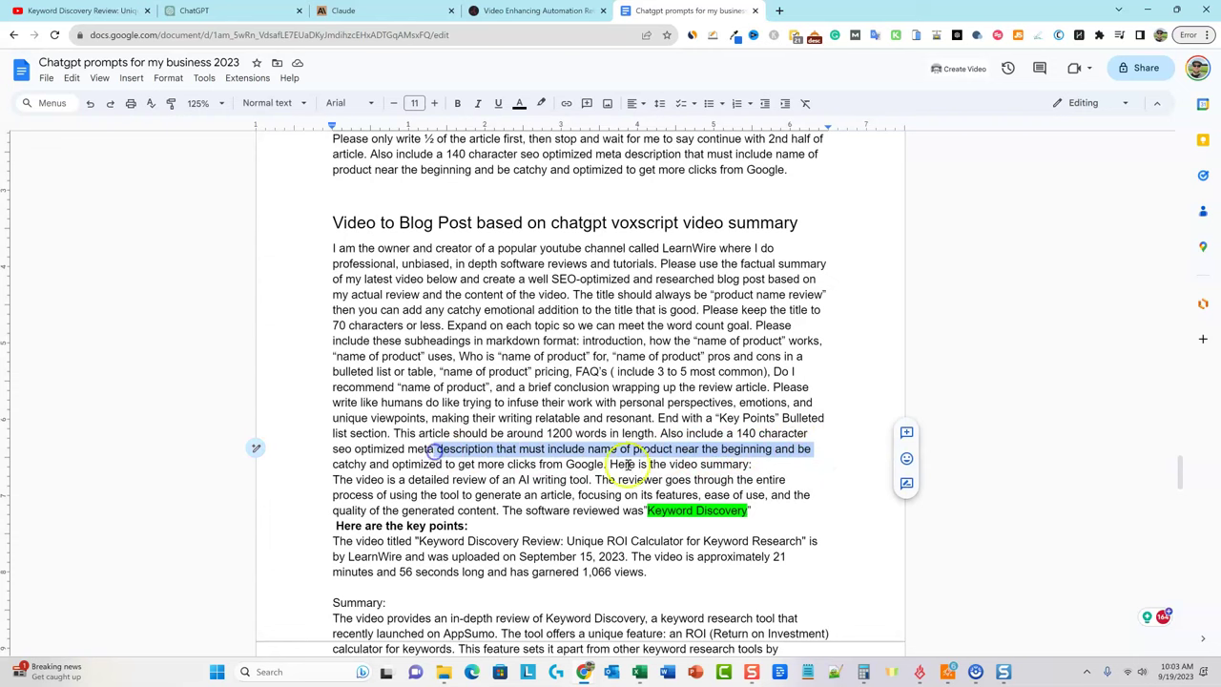
pyautogui.click(684, 463)
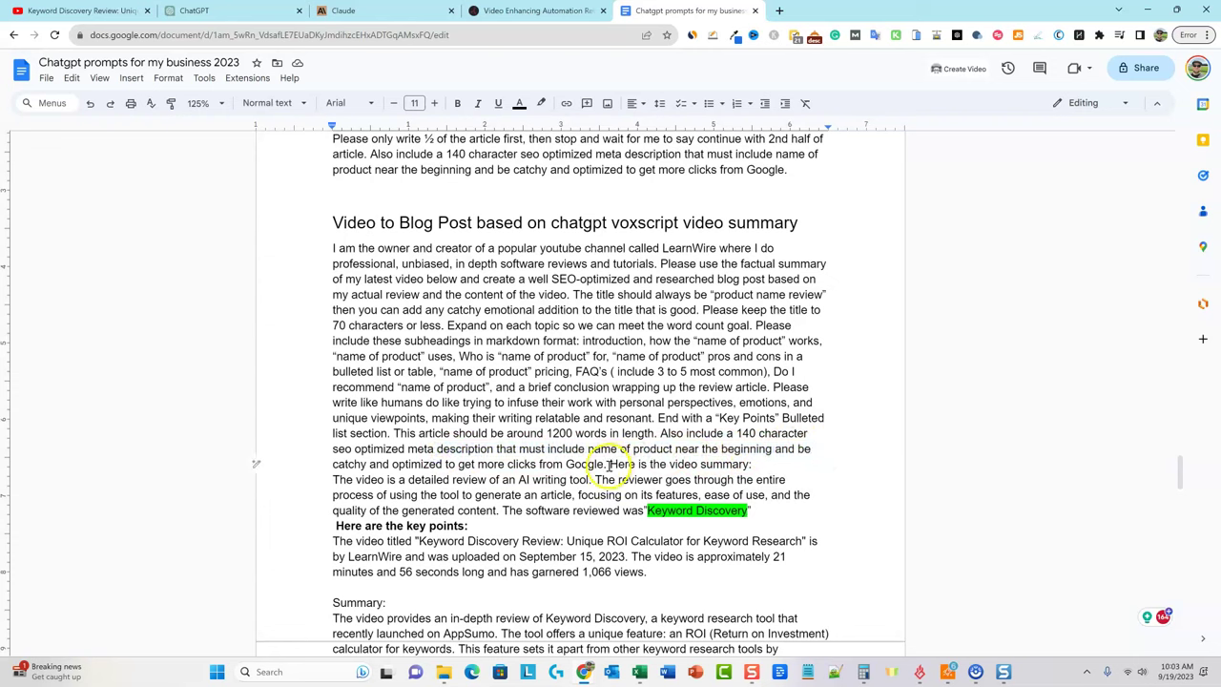
# Delete the generic AI writing tool description under "Here is the video summary:", up to "The software reviewed was".
pyautogui.moveTo(607, 464); pyautogui.dragTo(776, 509)
pyautogui.click(648, 465)
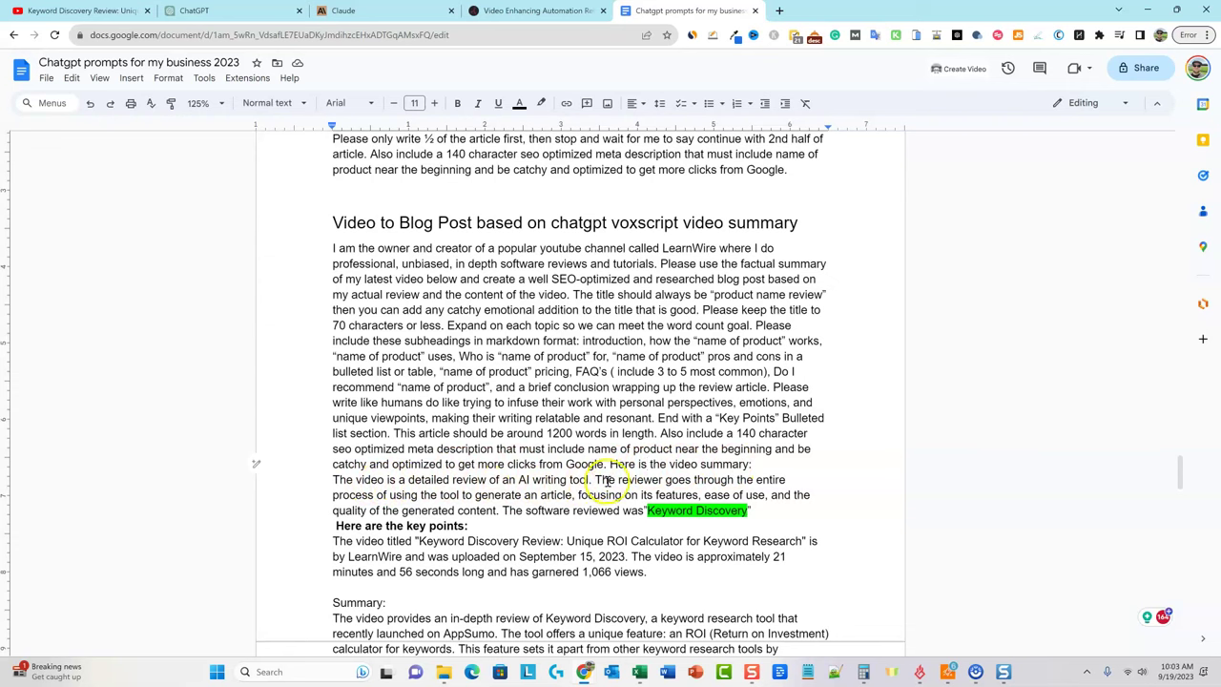
pyautogui.moveTo(610, 463); pyautogui.dragTo(663, 465)
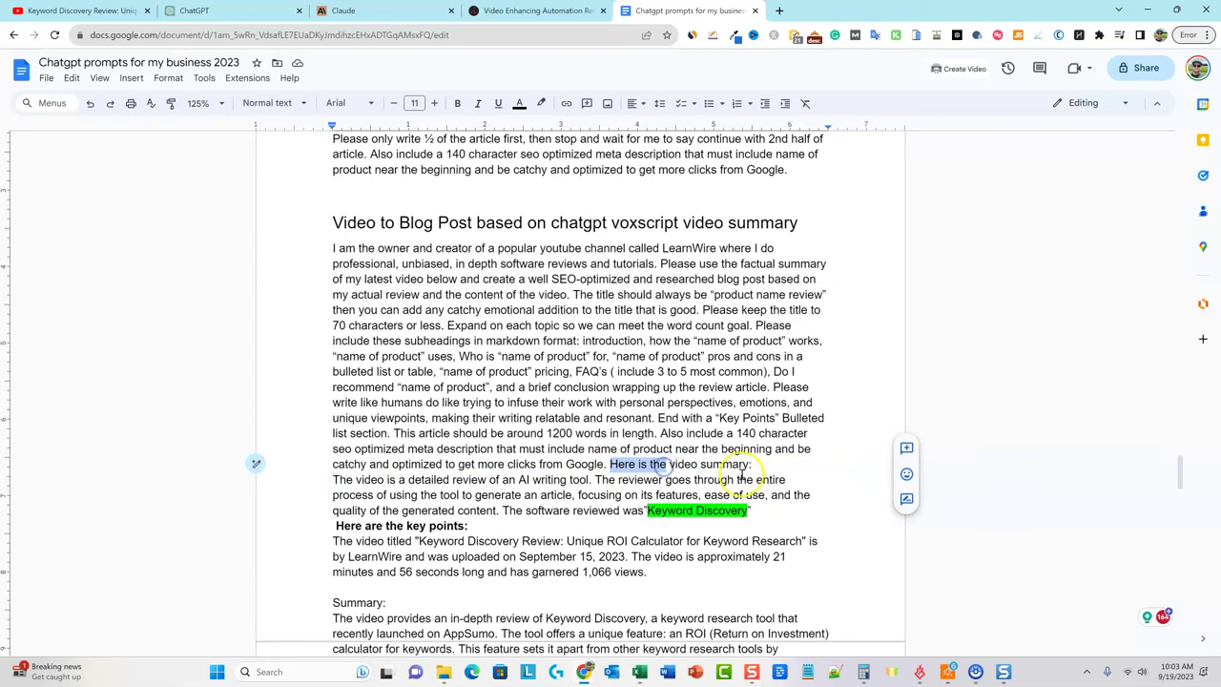
pyautogui.moveTo(333, 480); pyautogui.dragTo(503, 511)
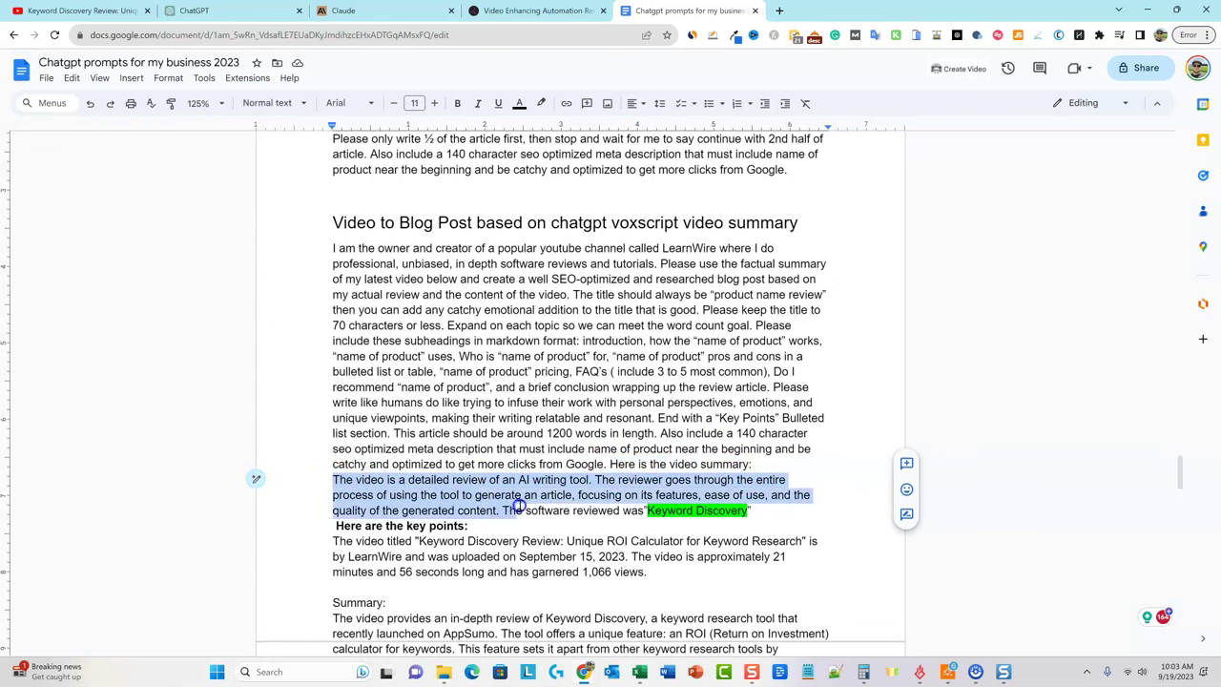
pyautogui.press('BackSpace')
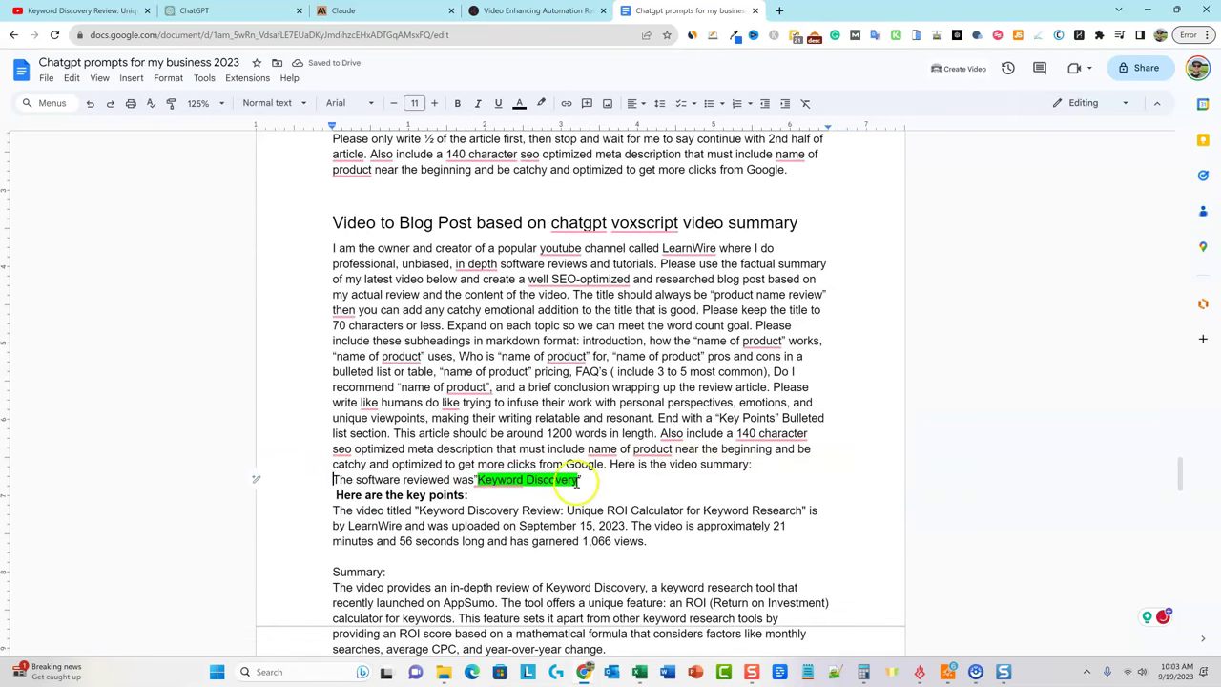
# Examine the pasted key points and the prompt instructions above them in the Google Docs document.
pyautogui.scroll(-2, 513, 531)
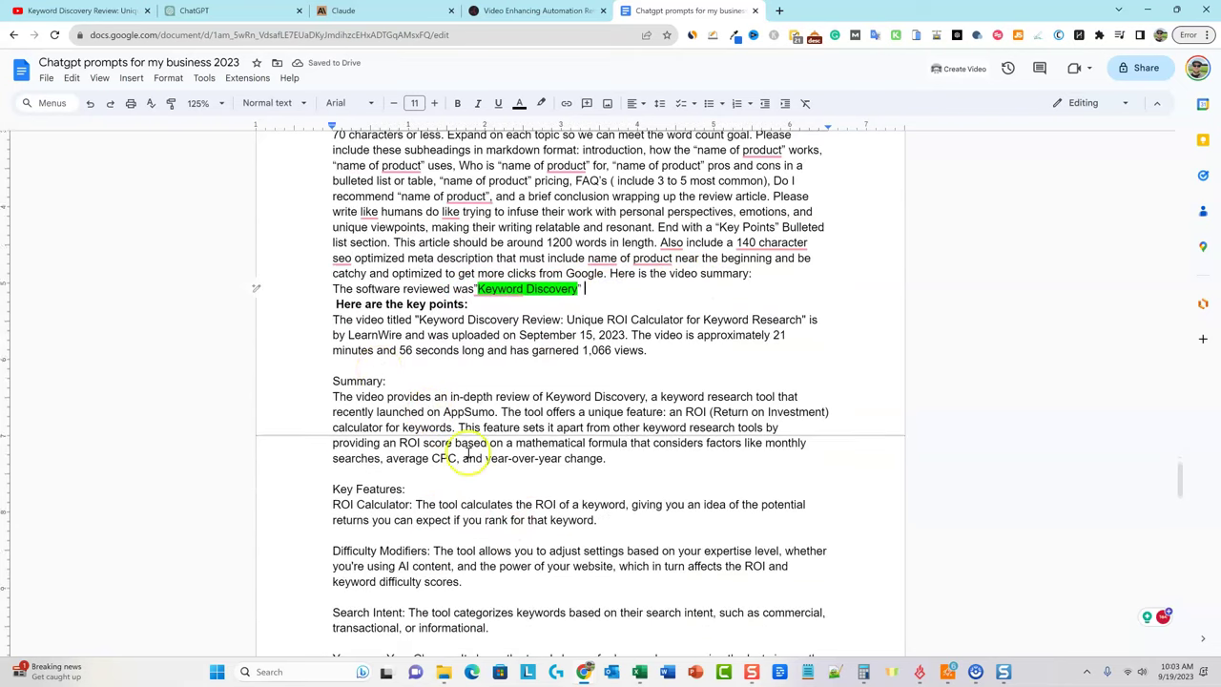
pyautogui.moveTo(335, 322); pyautogui.dragTo(546, 589)
pyautogui.click(561, 437)
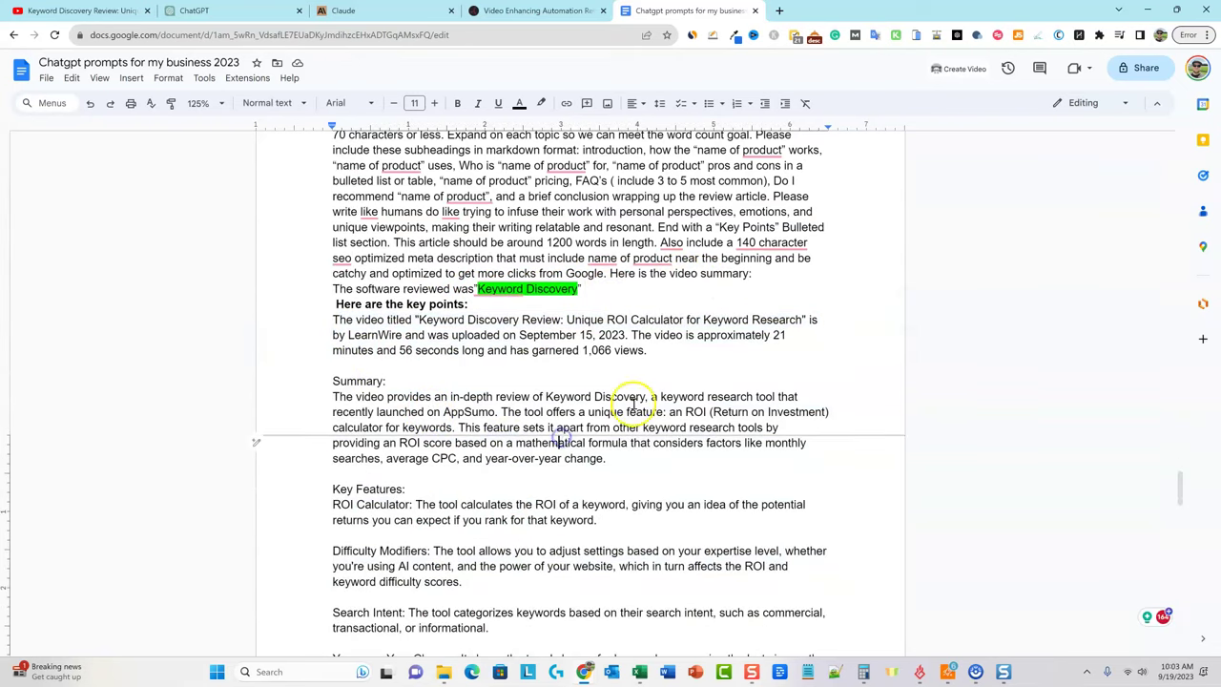
pyautogui.scroll(1, 627, 409)
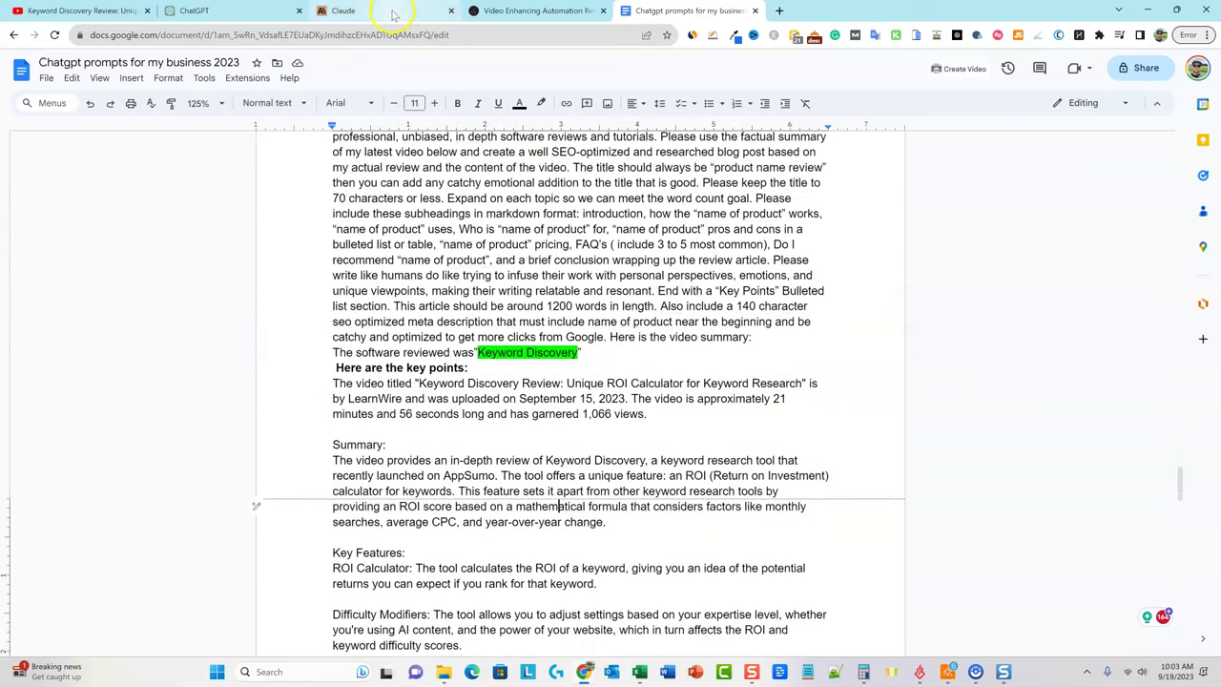
pyautogui.scroll(2, 531, 363)
pyautogui.scroll(-1, 477, 368)
pyautogui.scroll(1, 381, 286)
pyautogui.moveTo(331, 247); pyautogui.dragTo(756, 475)
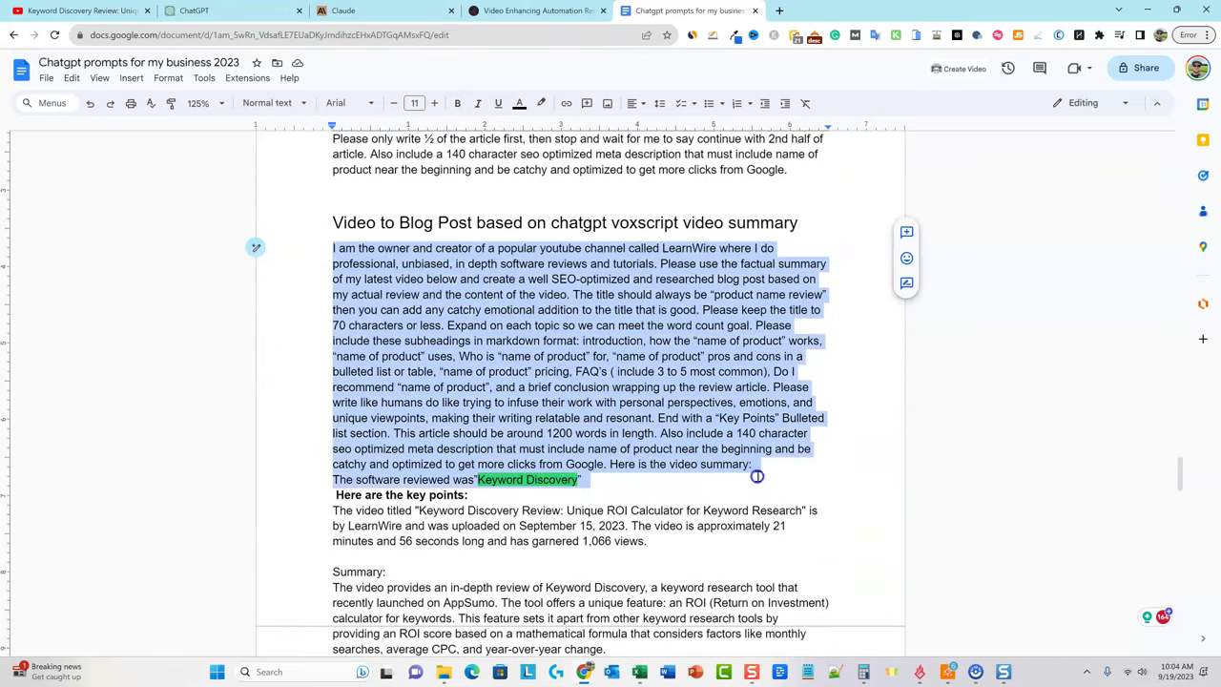
# Switch to Claude and count the words of the generated article, from Introduction through Key Points, with Word Counter Plus.
pyautogui.click(379, 10)
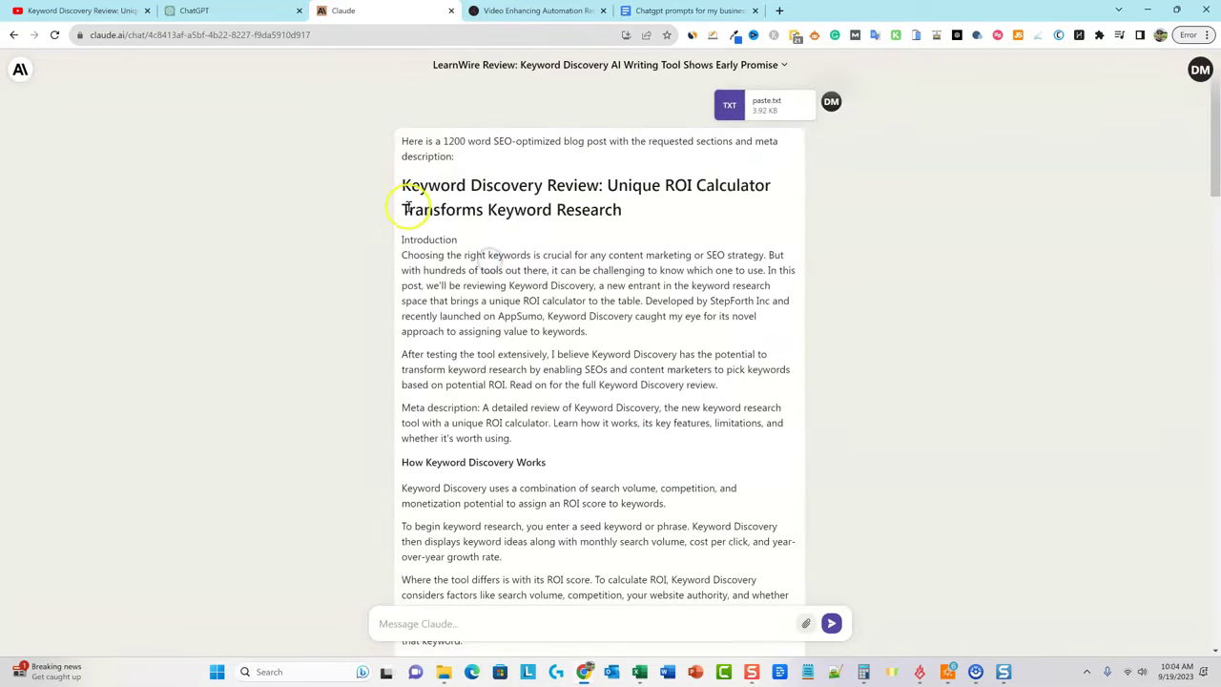
pyautogui.moveTo(400, 239); pyautogui.dragTo(754, 558)
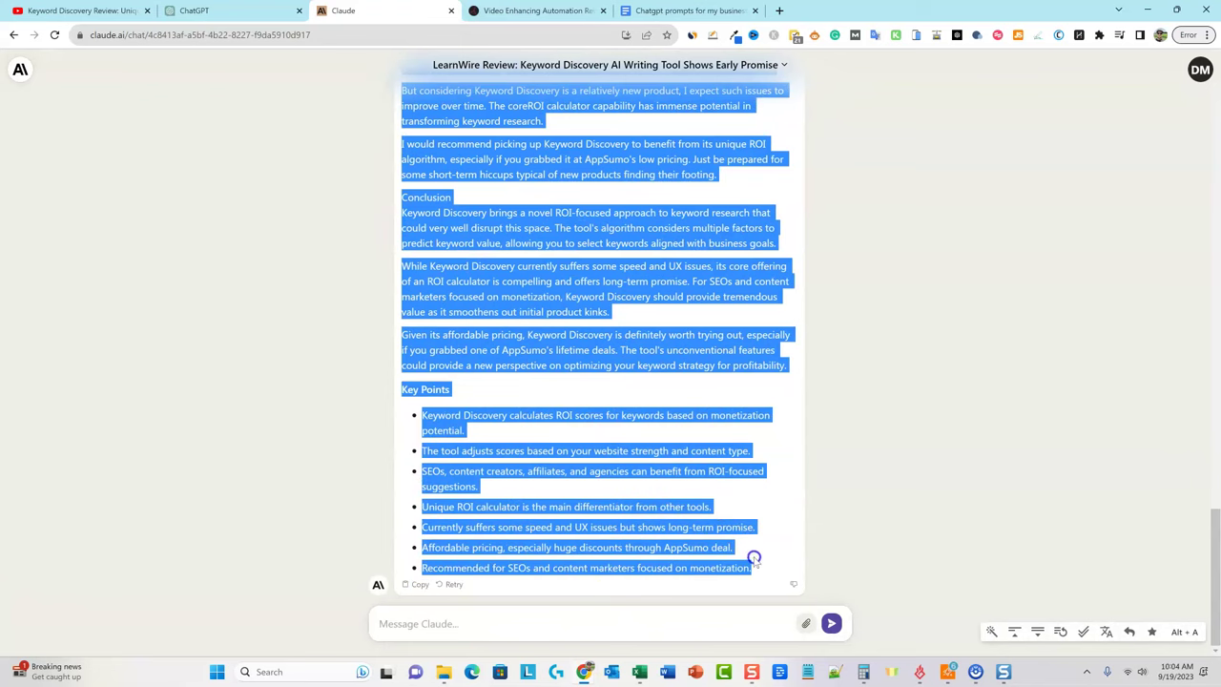
pyautogui.rightClick(687, 282)
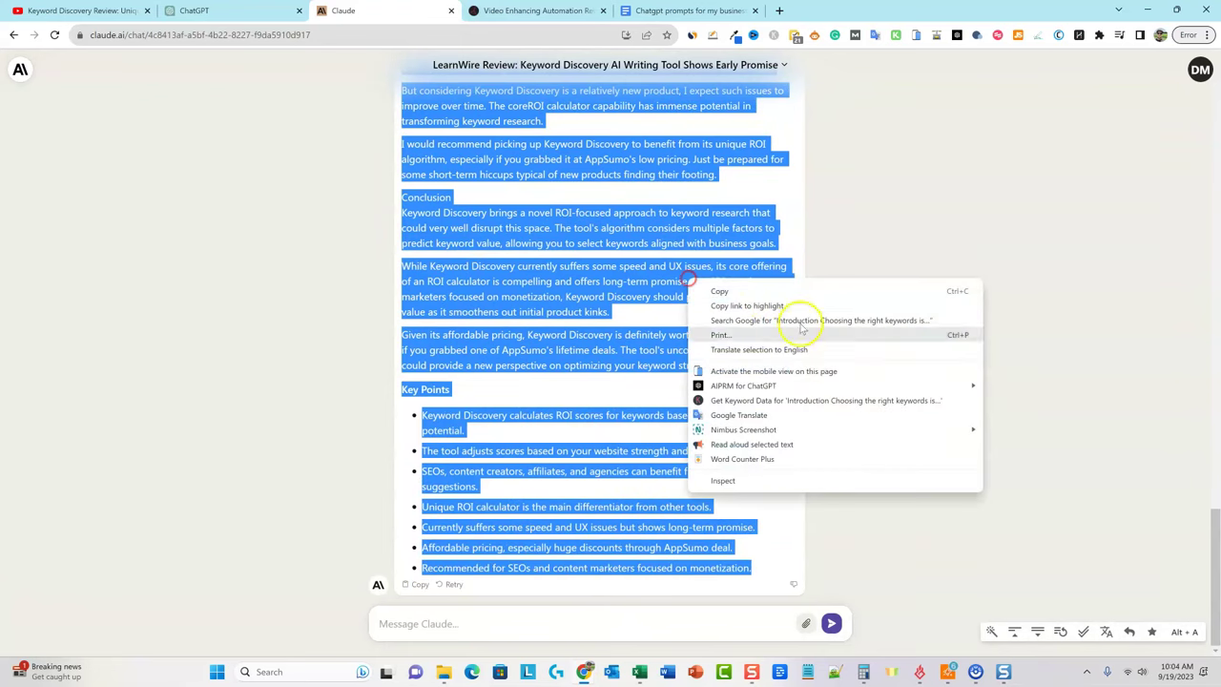
pyautogui.click(748, 459)
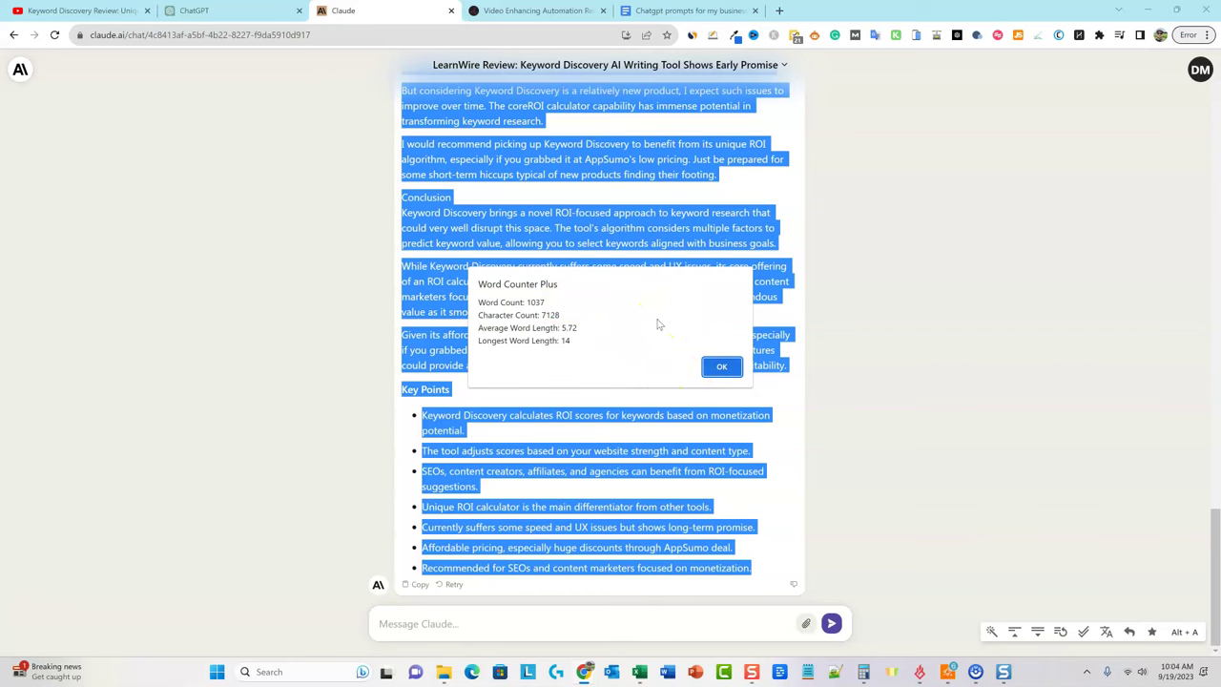
pyautogui.click(722, 366)
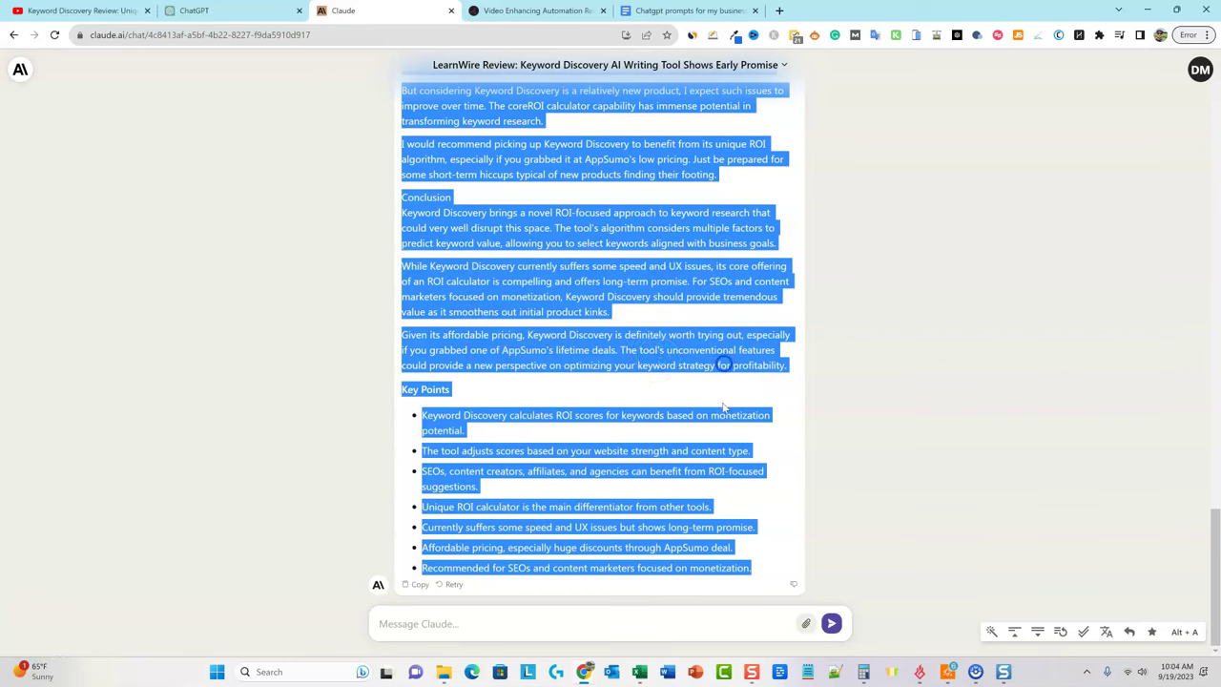
pyautogui.click(676, 367)
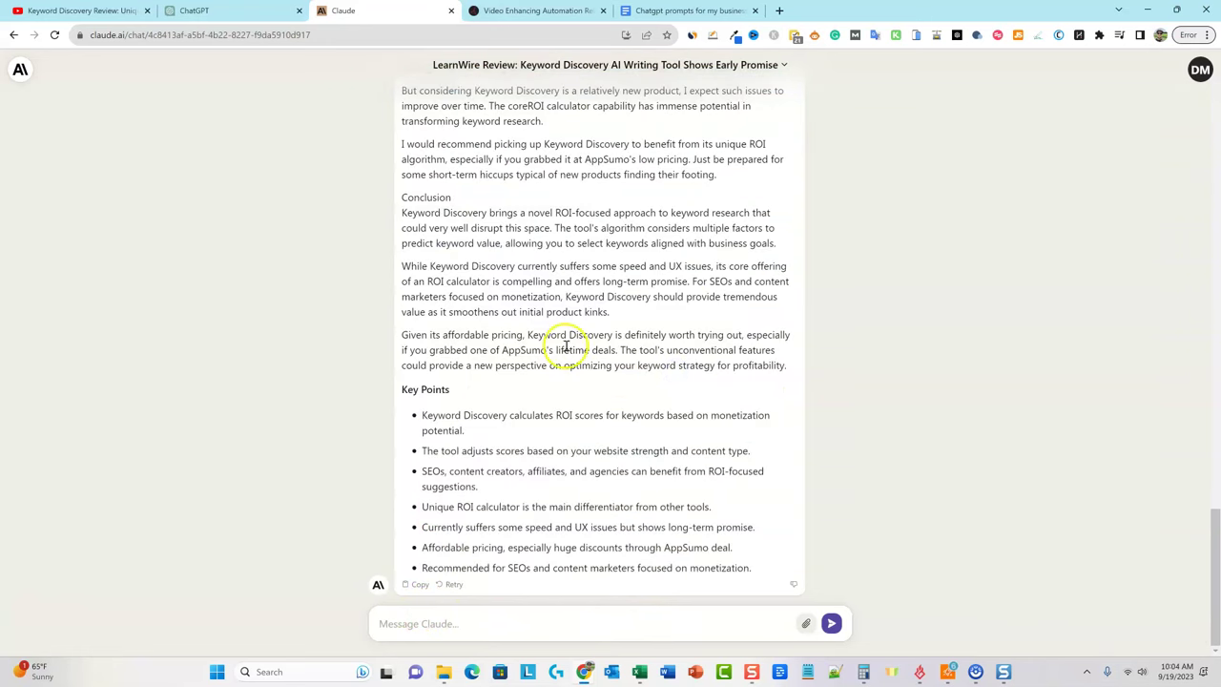
# Examine the generated article's pricing plans, FAQs, pros and cons, and "Who Is Keyword Discovery For?" section.
pyautogui.scroll(10, 554, 340)
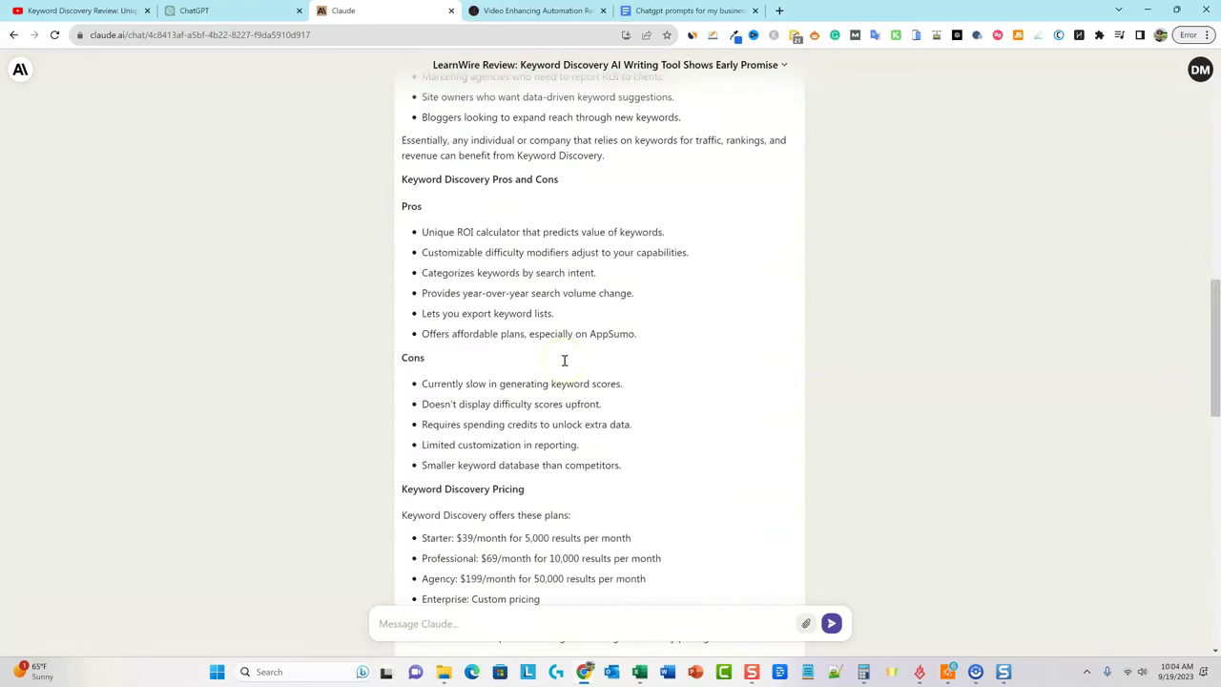
pyautogui.scroll(-4, 564, 366)
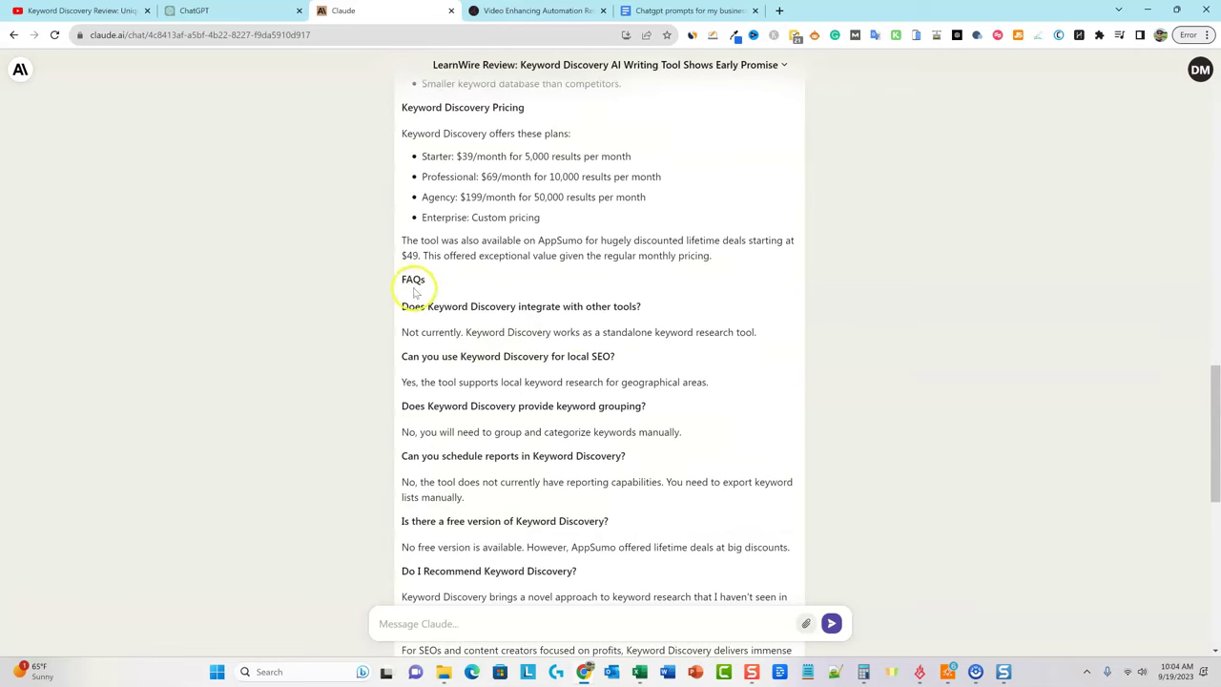
pyautogui.scroll(1, 542, 420)
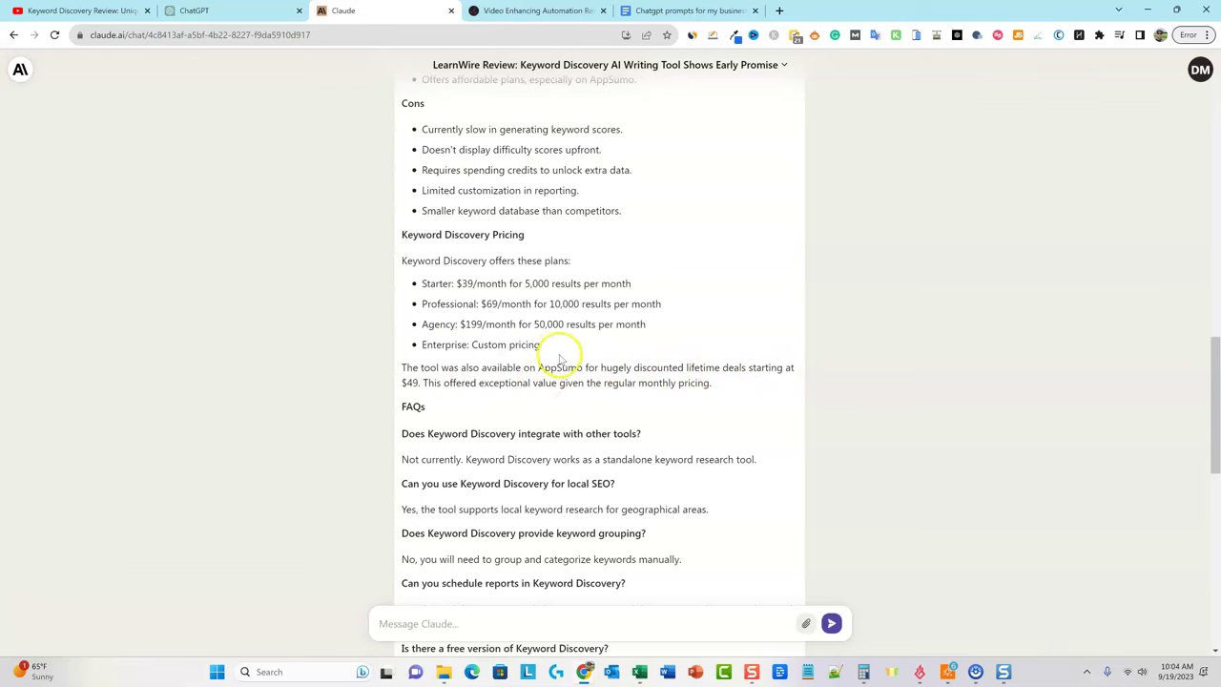
pyautogui.moveTo(408, 284); pyautogui.dragTo(665, 347)
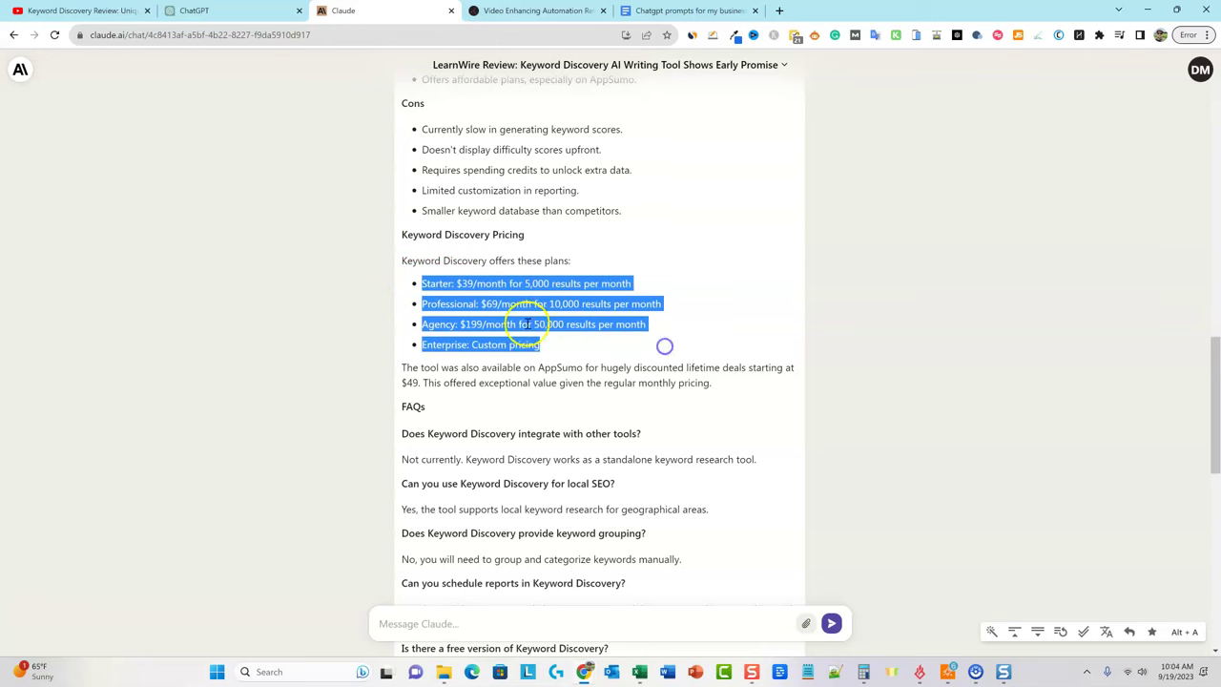
pyautogui.scroll(2, 530, 320)
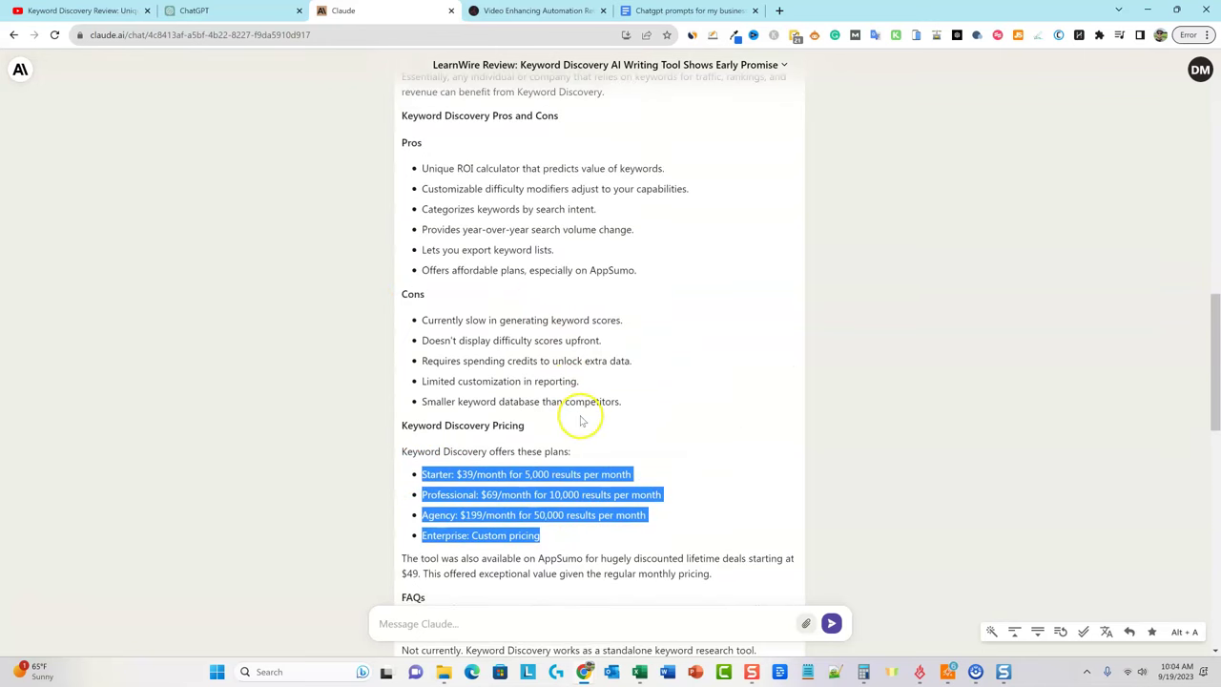
pyautogui.scroll(1, 610, 400)
pyautogui.scroll(-2, 611, 400)
pyautogui.scroll(1, 607, 403)
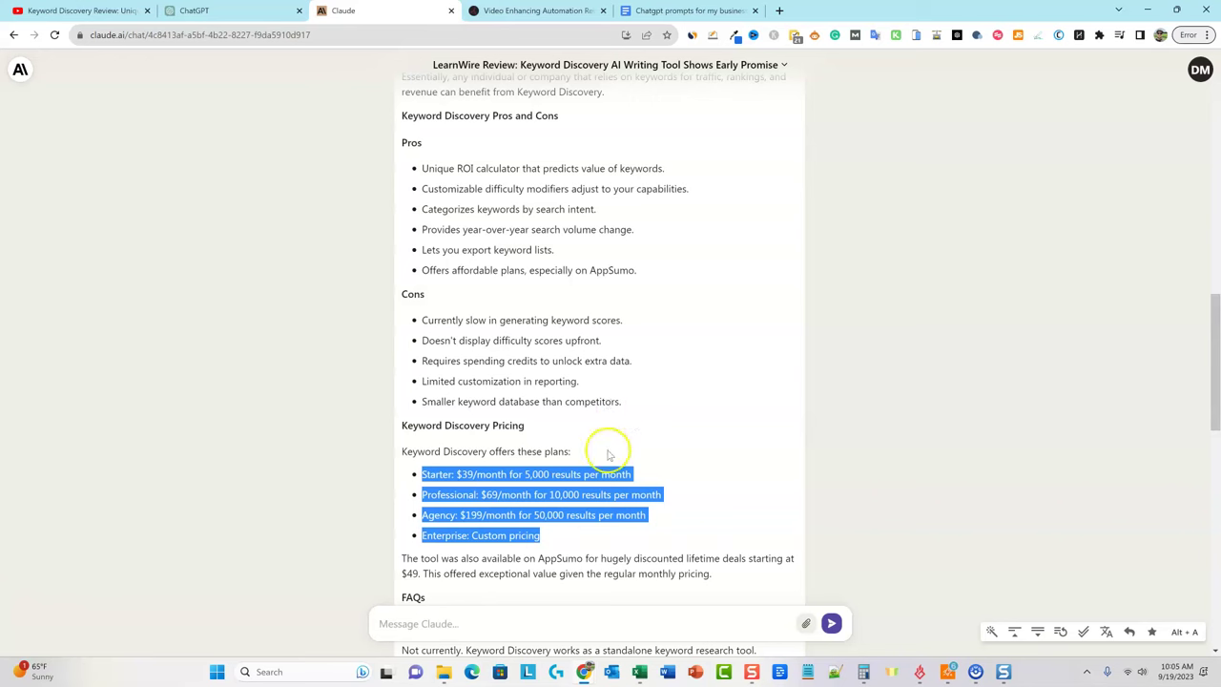
pyautogui.click(578, 555)
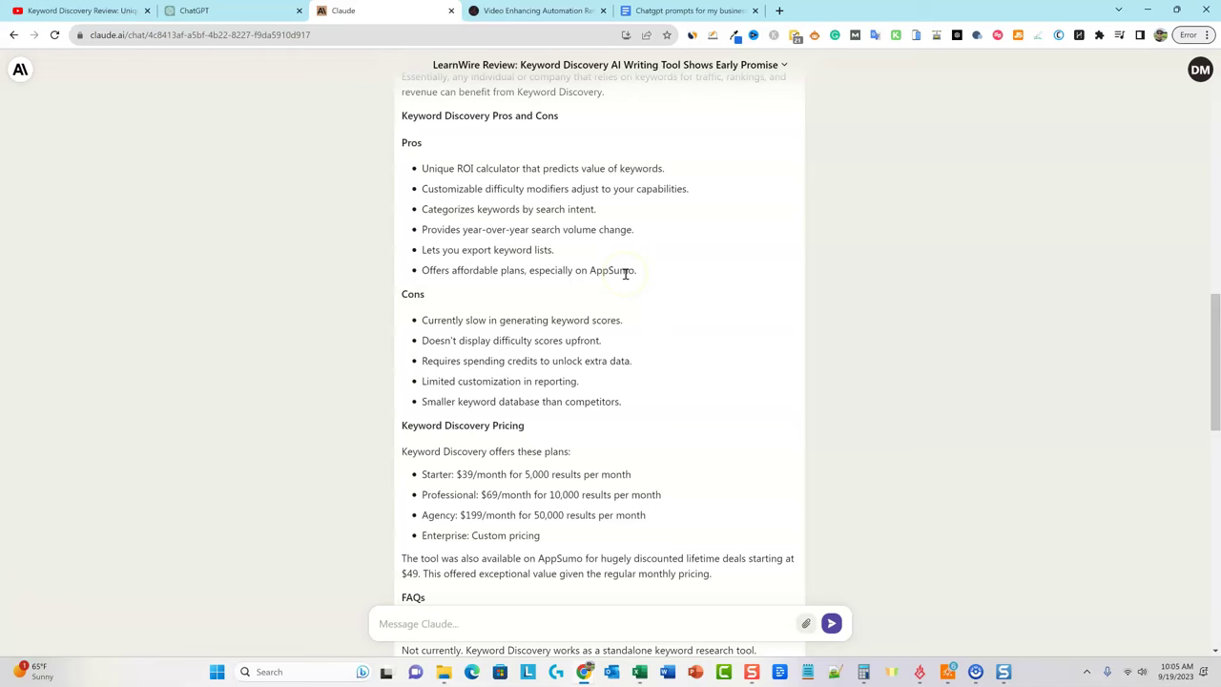
pyautogui.scroll(2, 596, 401)
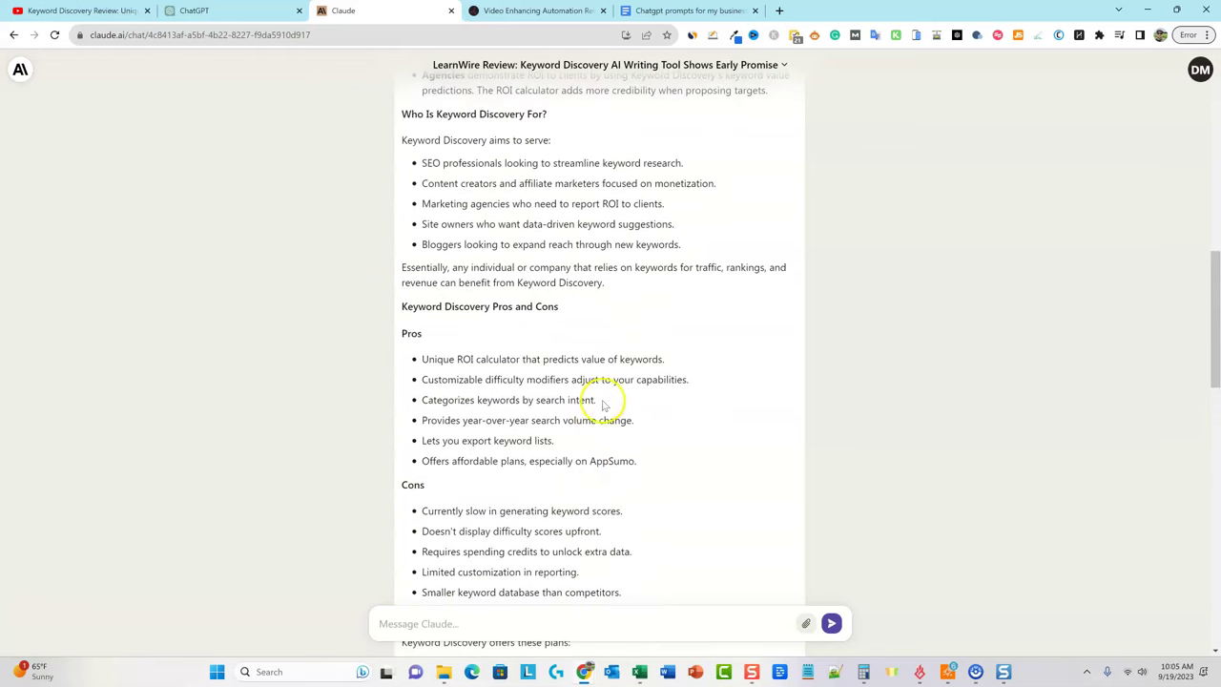
pyautogui.scroll(1, 609, 401)
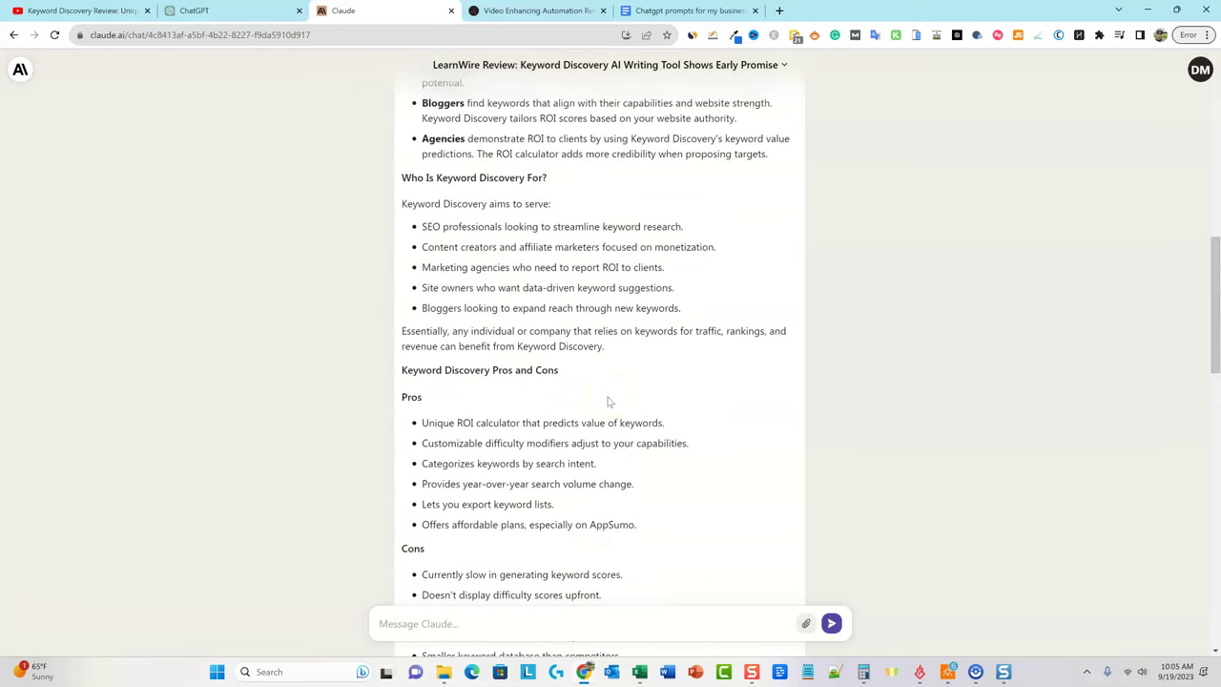
# Examine the generated article's "Who Is Keyword Discovery For?" audience list, the uses section and the introduction.
pyautogui.scroll(3, 609, 401)
pyautogui.moveTo(437, 368); pyautogui.dragTo(553, 368)
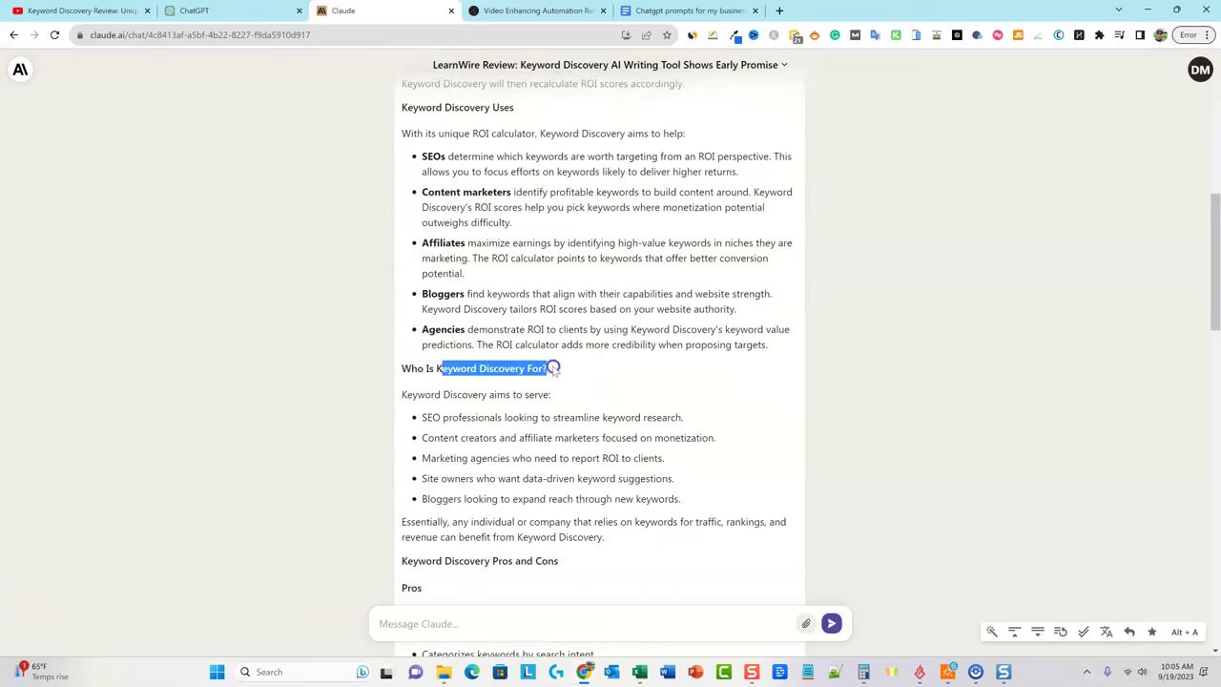
pyautogui.click(482, 402)
pyautogui.moveTo(433, 423); pyautogui.dragTo(662, 497)
pyautogui.scroll(2, 650, 406)
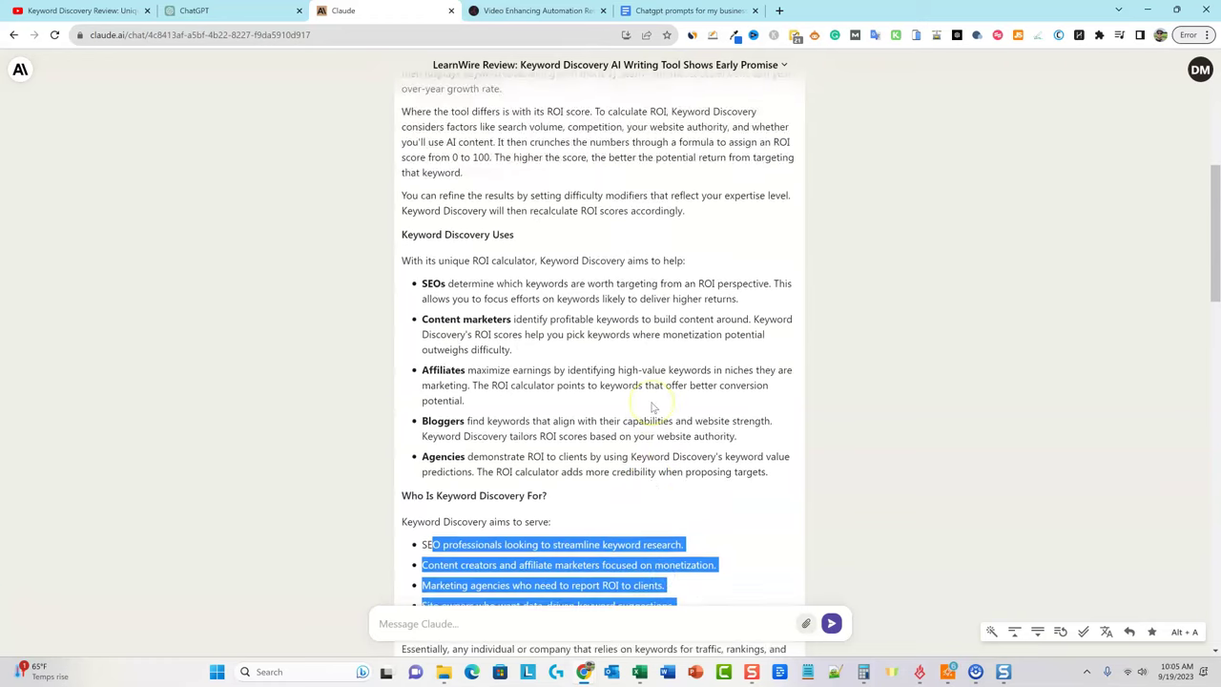
pyautogui.scroll(3, 652, 407)
pyautogui.scroll(3, 653, 401)
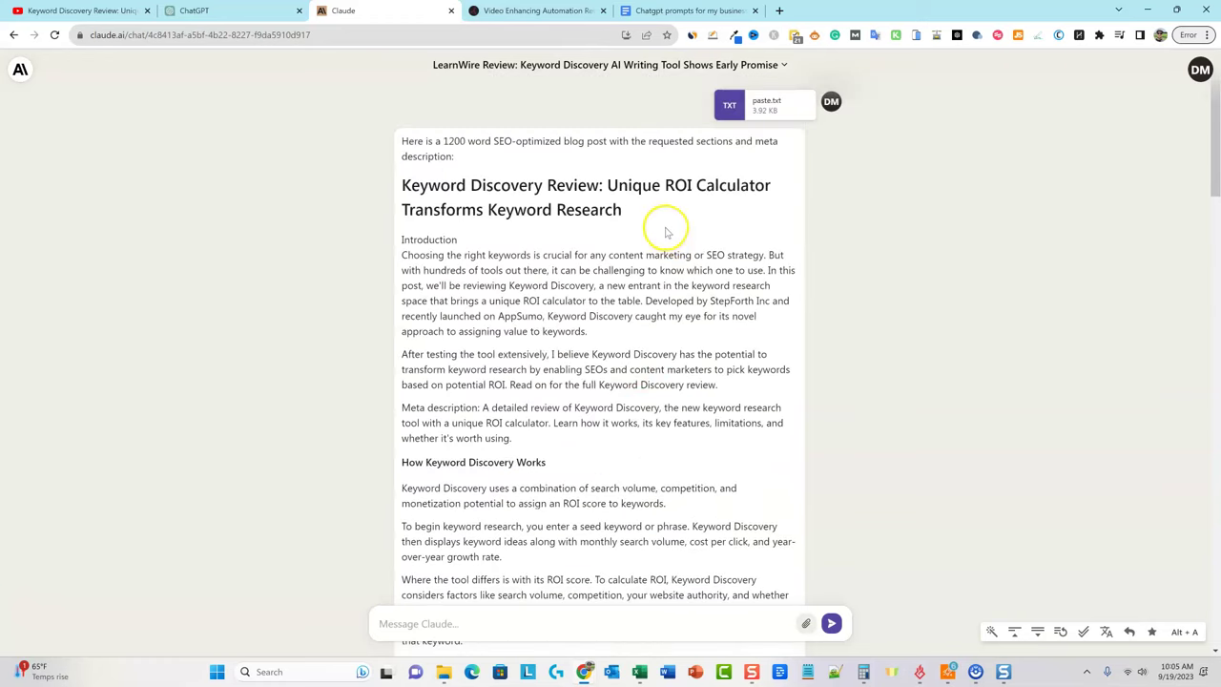
# Open the LearnWire site's WordPress admin dashboard in a new browser tab.
pyautogui.click(554, 11)
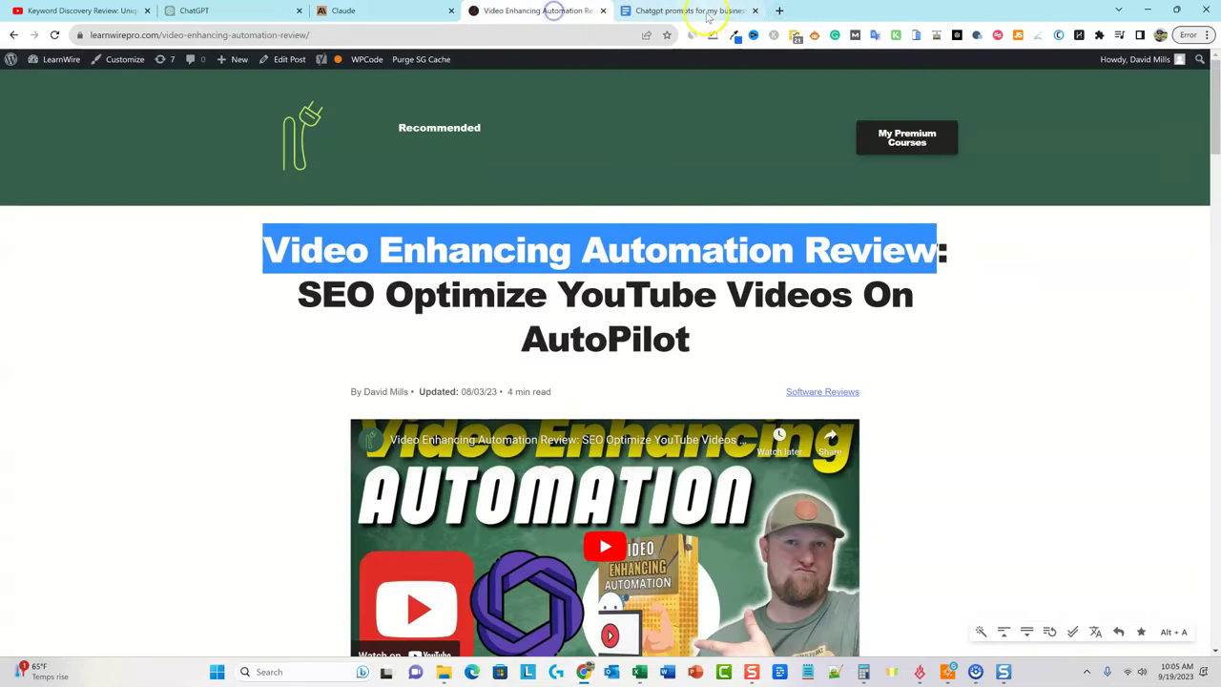
pyautogui.click(779, 10)
pyautogui.click(603, 36)
pyautogui.write('learn')
pyautogui.click(335, 187)
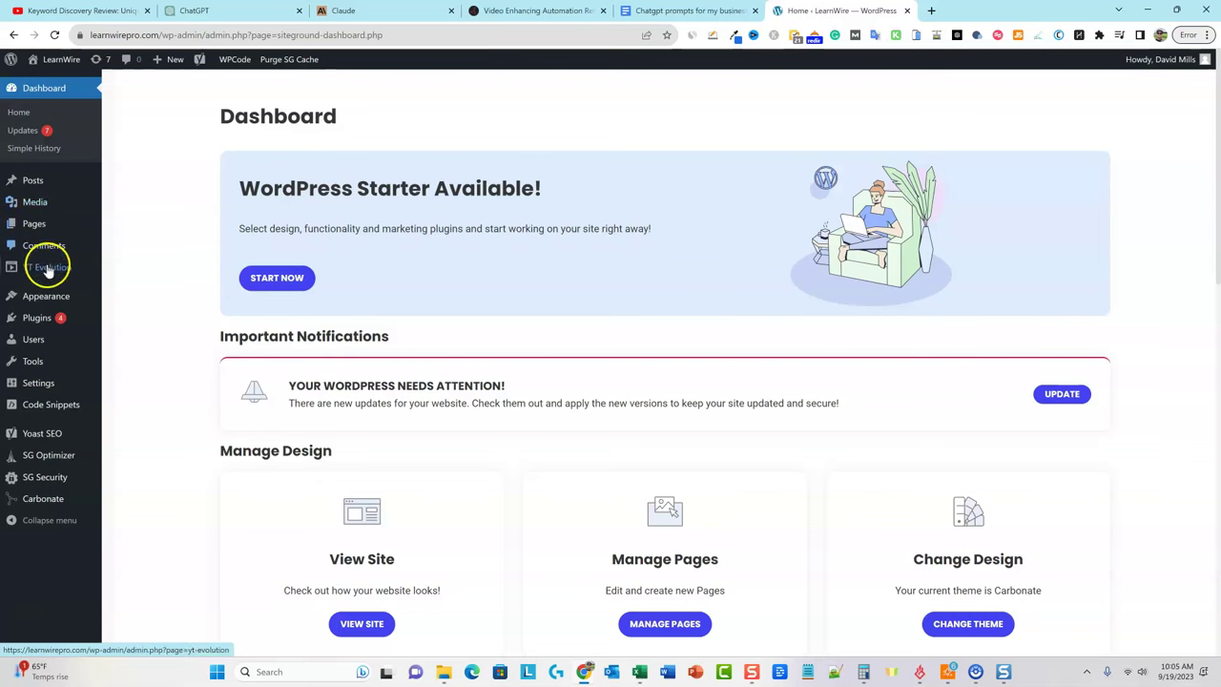
# Open the LearnWire YouTube channel for editing from the YT Evolution channels and playlists.
pyautogui.moveTo(48, 271)
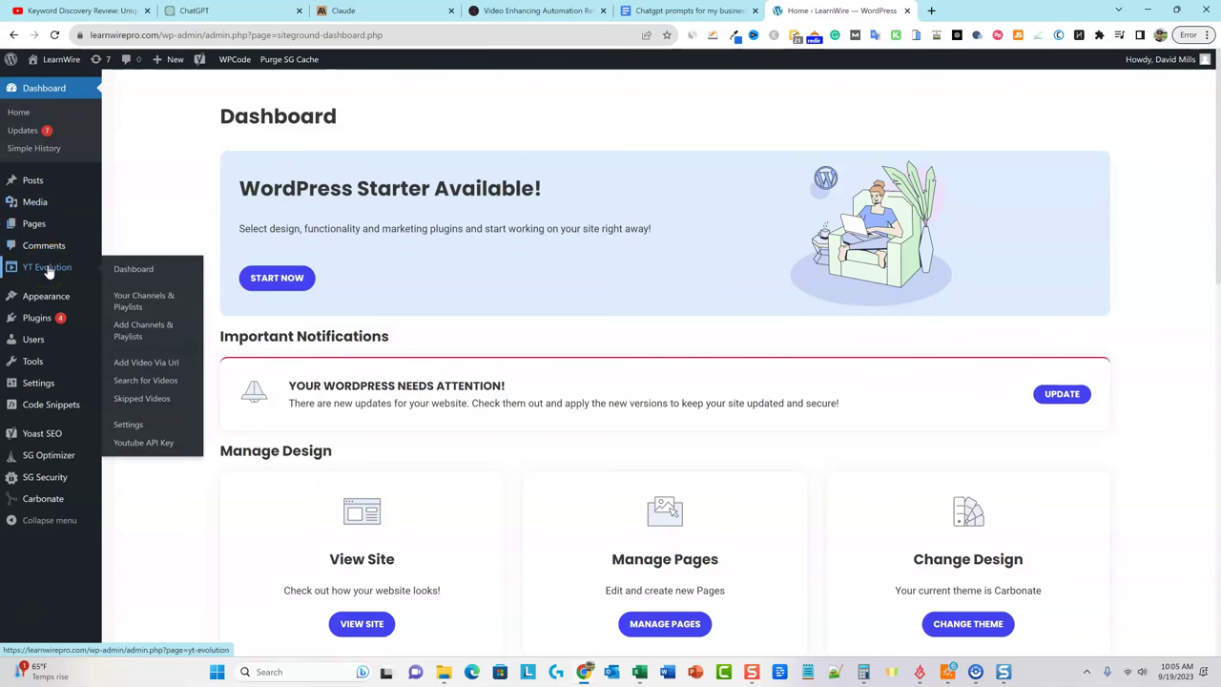
pyautogui.click(133, 301)
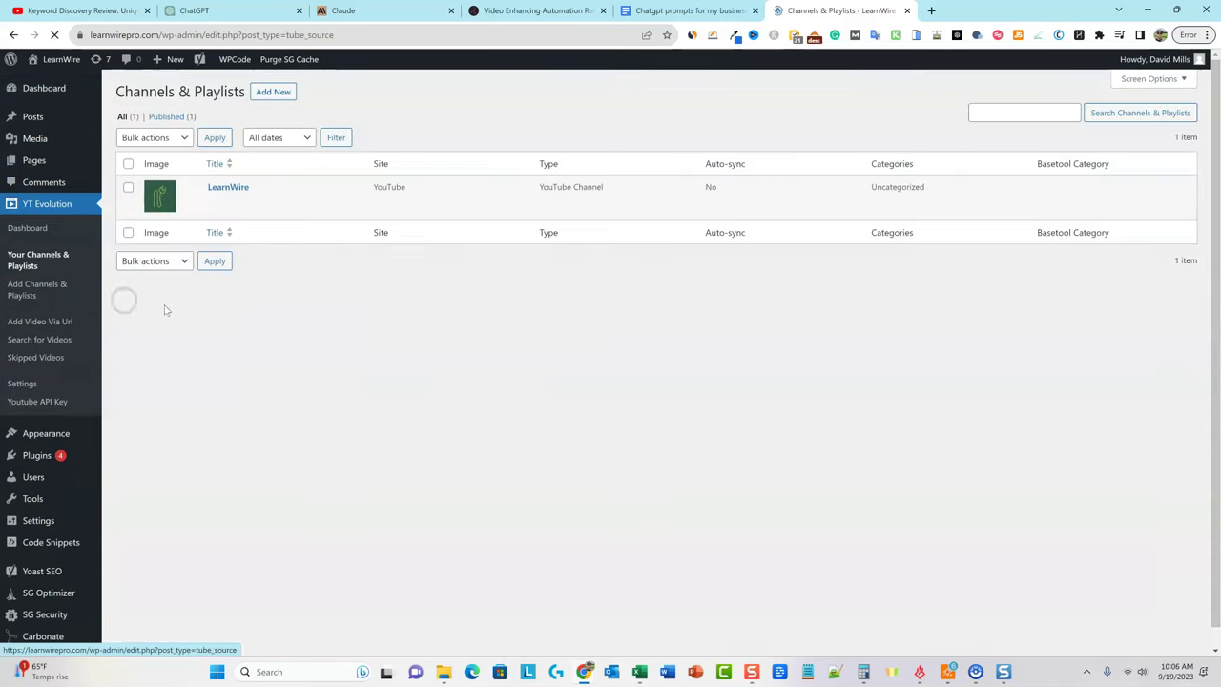
pyautogui.moveTo(239, 181)
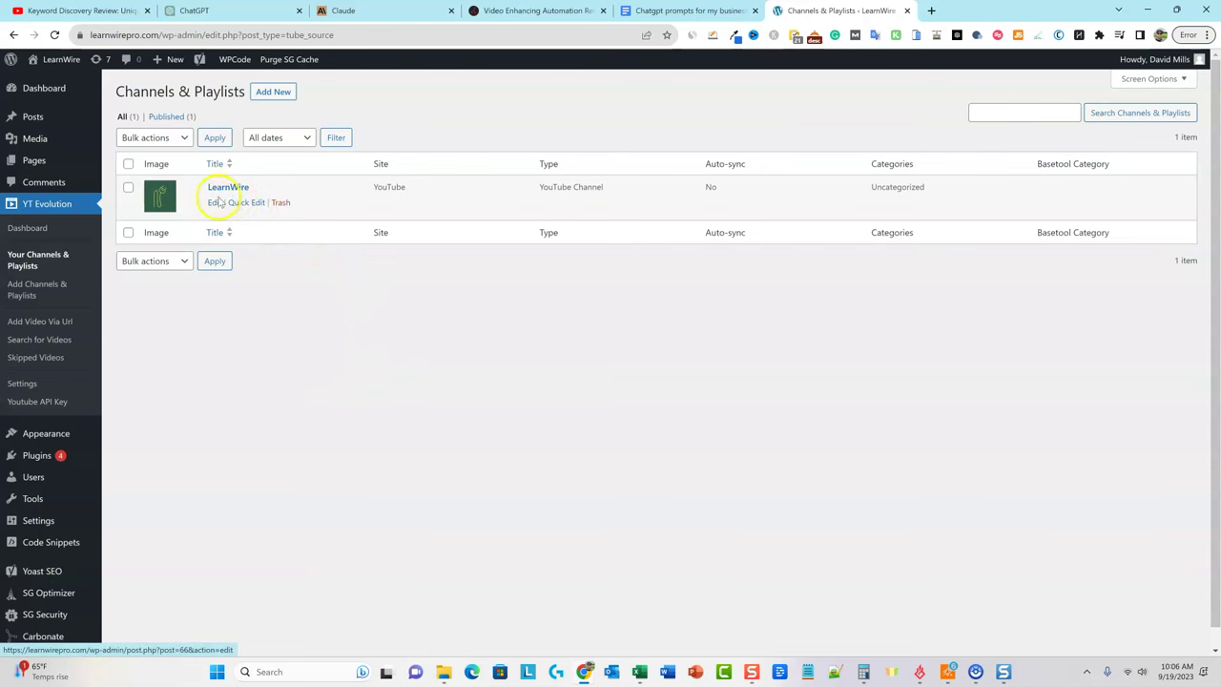
pyautogui.click(216, 203)
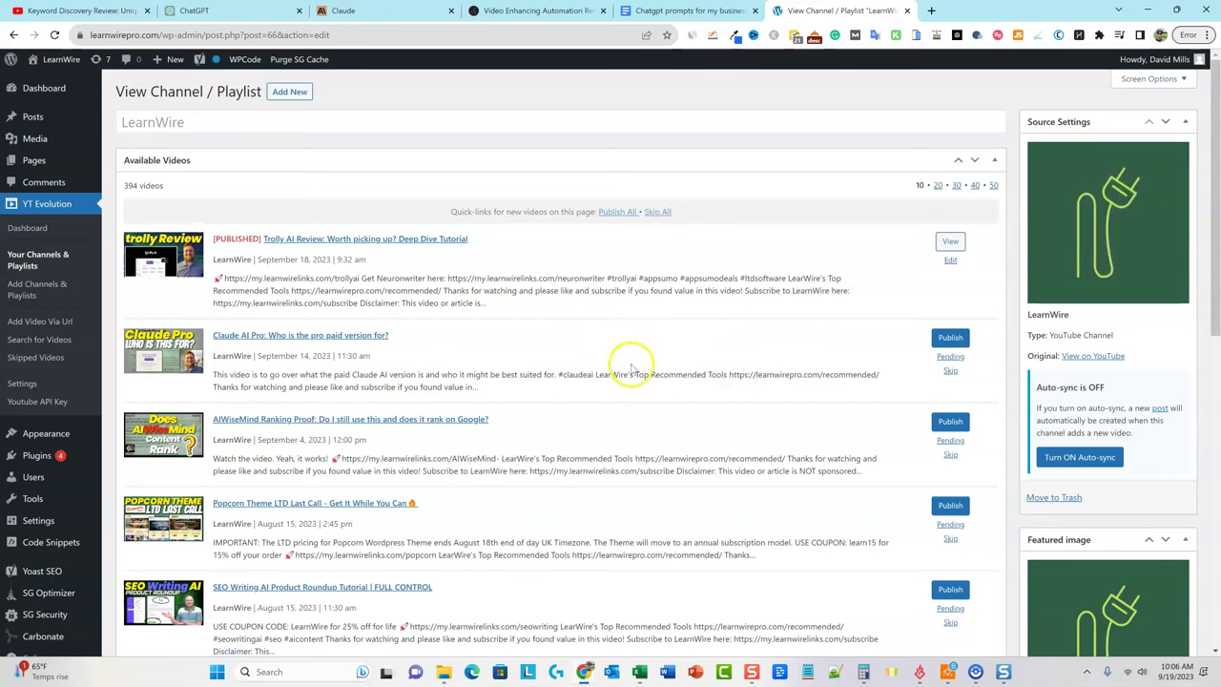
# Publish the Keyword Discovery Review video from a list of 20 videos per page and open its post for editing.
pyautogui.click(937, 186)
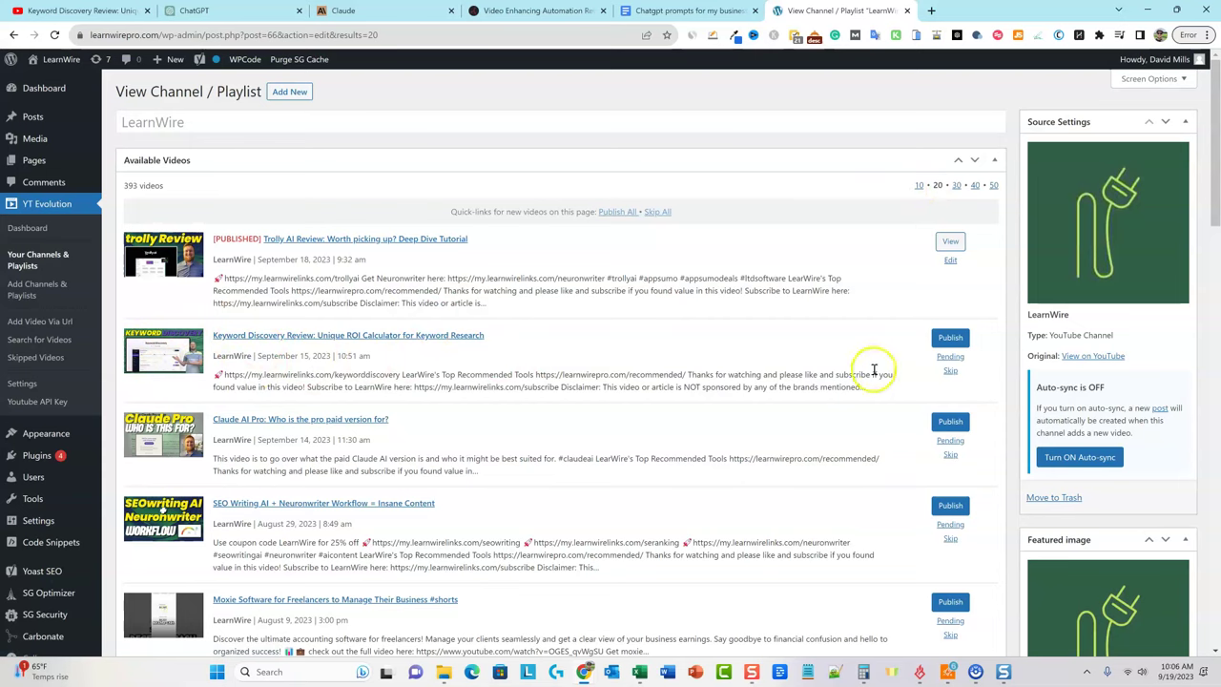
pyautogui.click(950, 337)
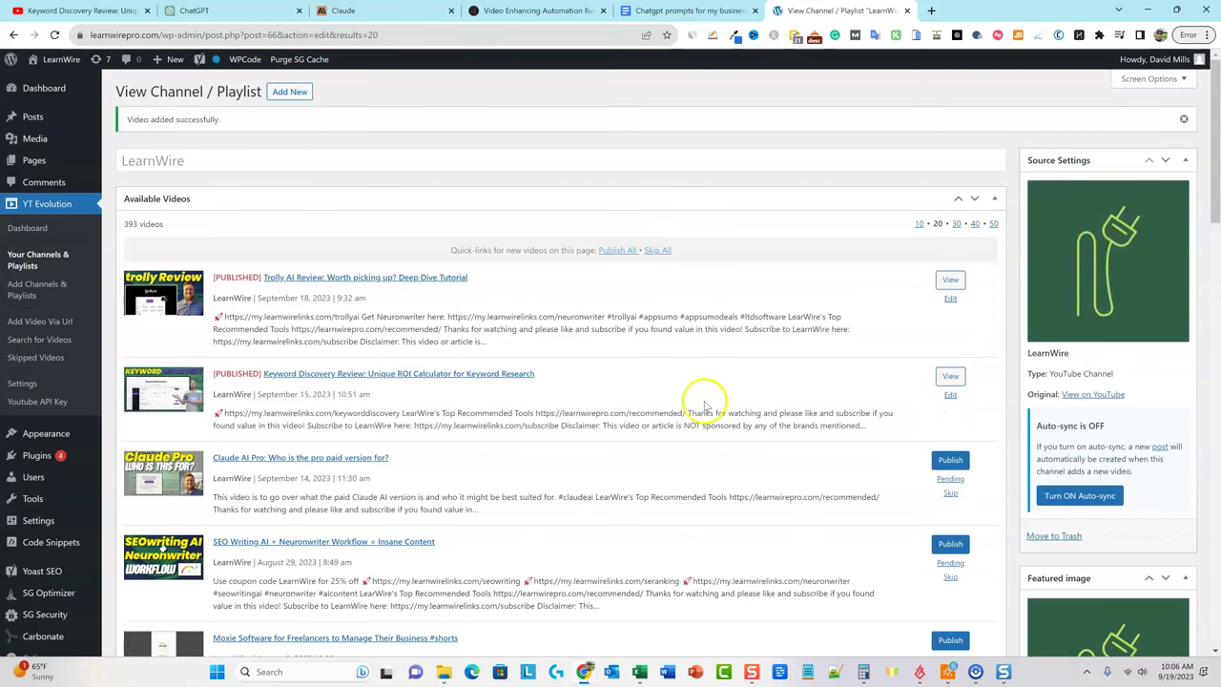
pyautogui.click(949, 394)
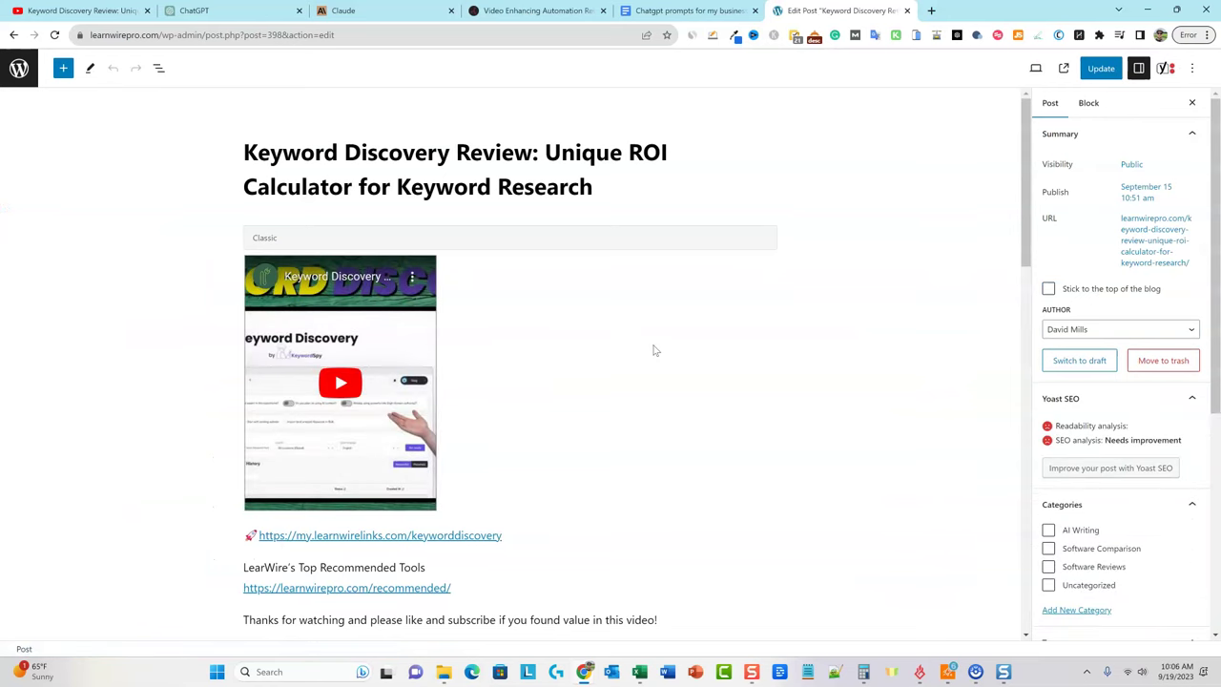
# Delete the "Thanks for watching" and "Subscribe to LearnWire here" lines from the post, along with the empty lines they leave.
pyautogui.click(330, 394)
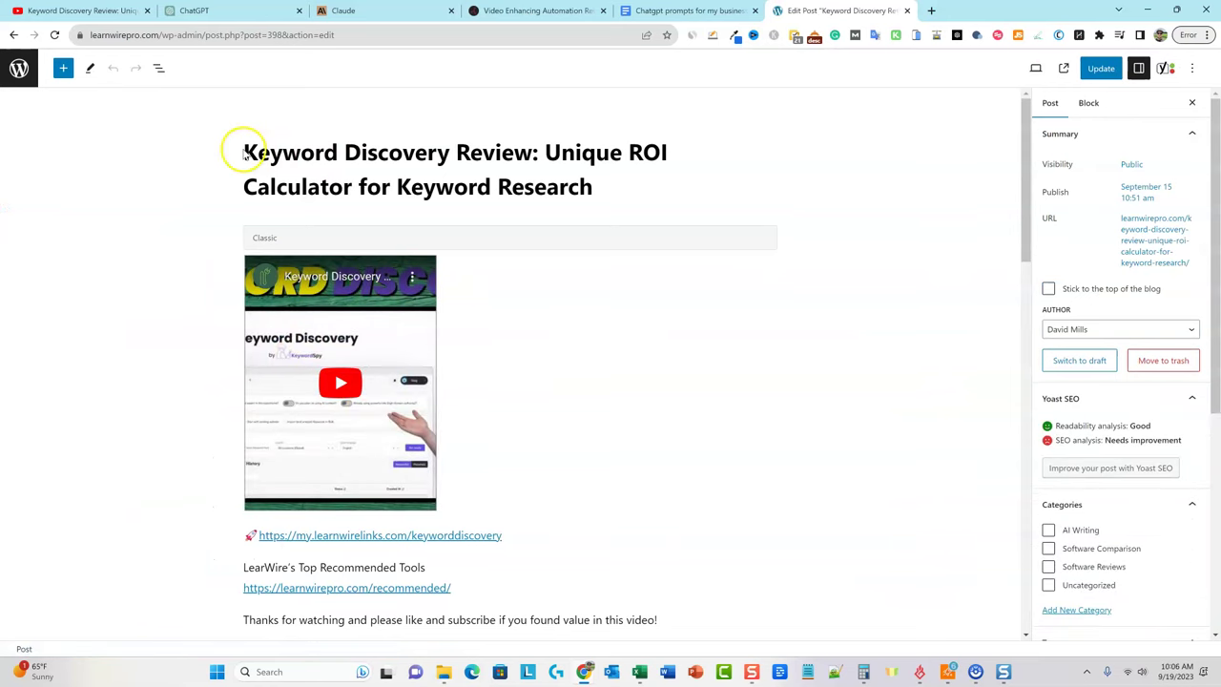
pyautogui.scroll(-2, 322, 417)
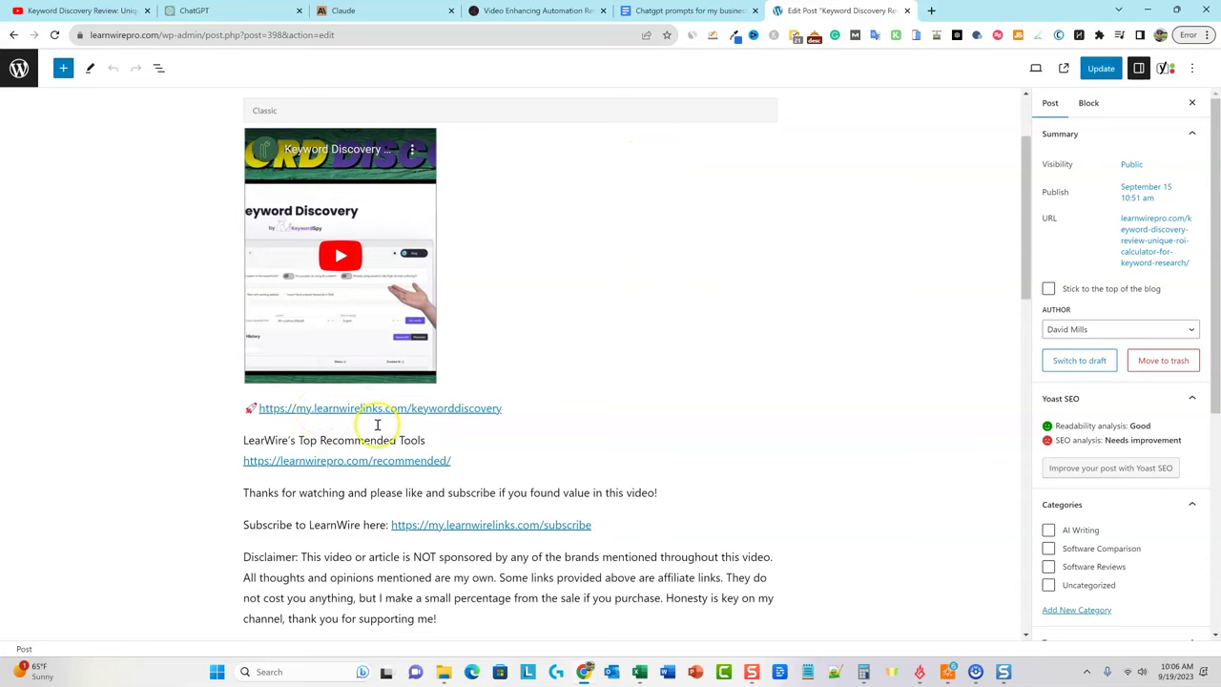
pyautogui.scroll(-1, 363, 491)
pyautogui.scroll(-1, 363, 491)
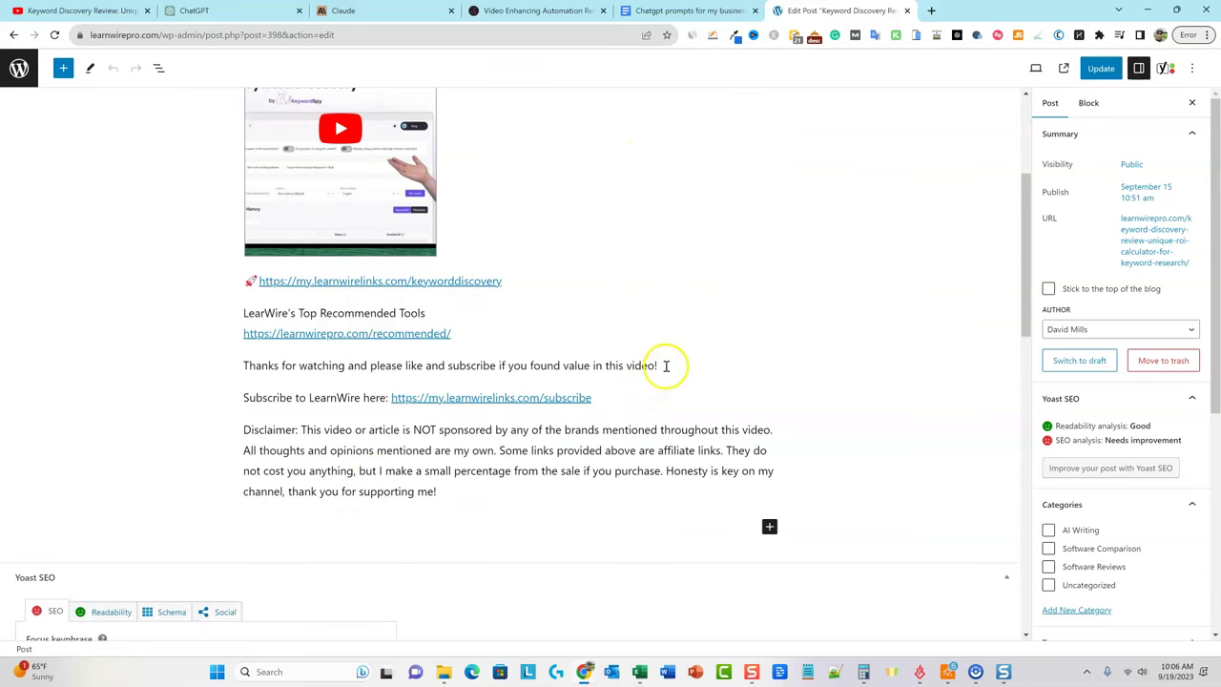
pyautogui.moveTo(659, 365); pyautogui.dragTo(270, 365)
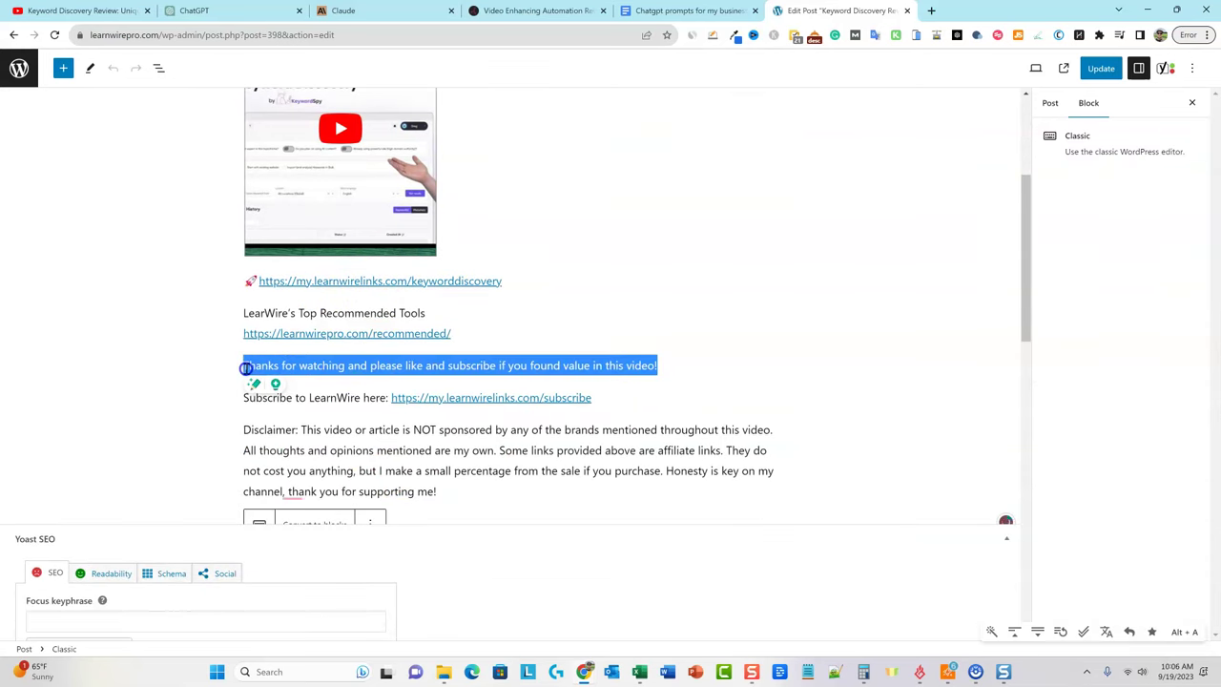
pyautogui.press('BackSpace')
pyautogui.moveTo(615, 400); pyautogui.dragTo(250, 402)
pyautogui.press('BackSpace')
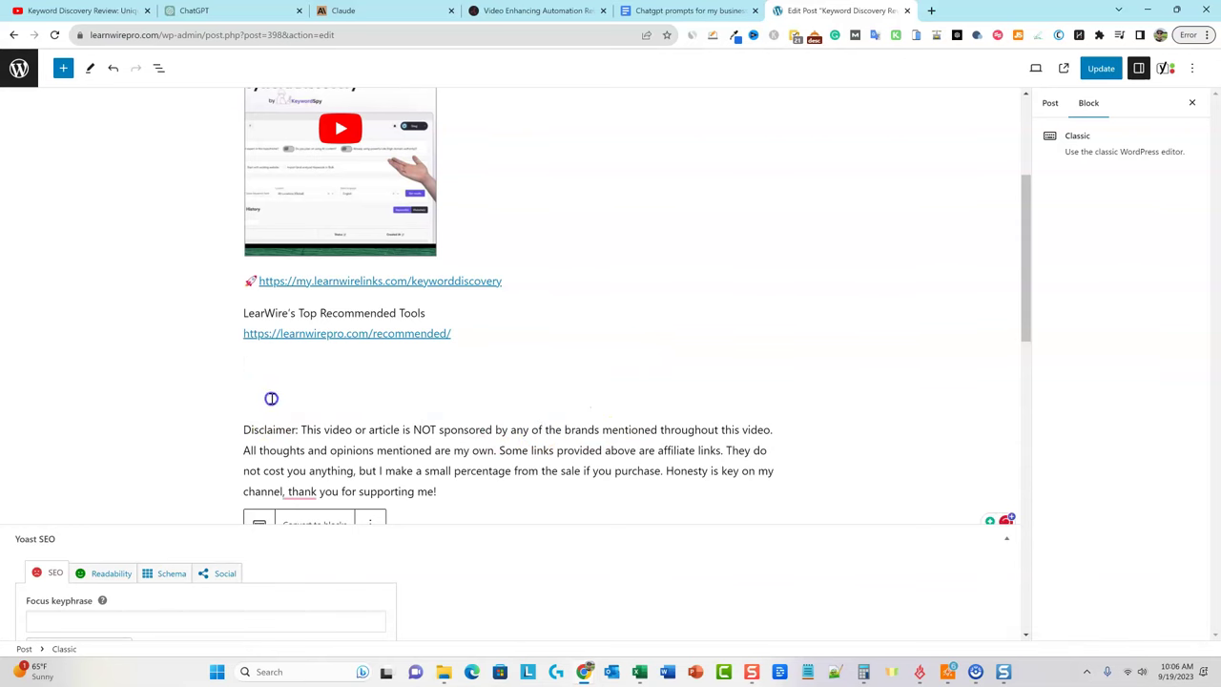
pyautogui.press('BackSpace')
pyautogui.press('BackSpace')
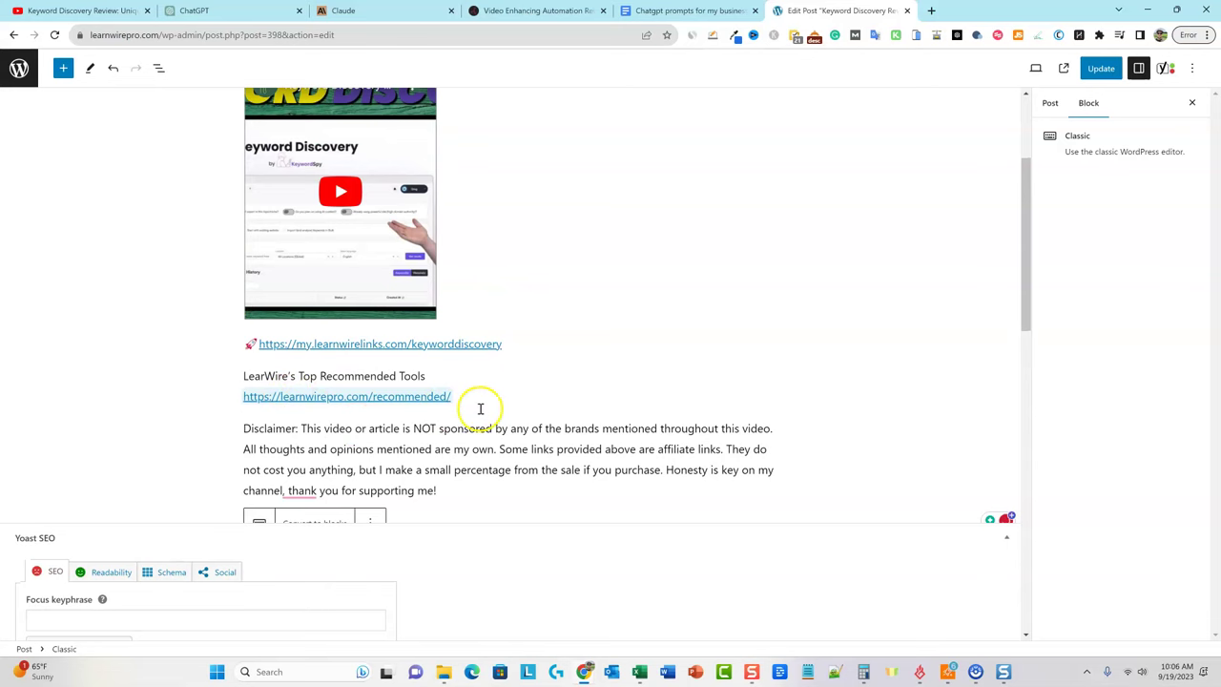
# Examine the post's disclaimer paragraph, the Yoast SEO section below it and the embedded video above.
pyautogui.scroll(-1, 477, 400)
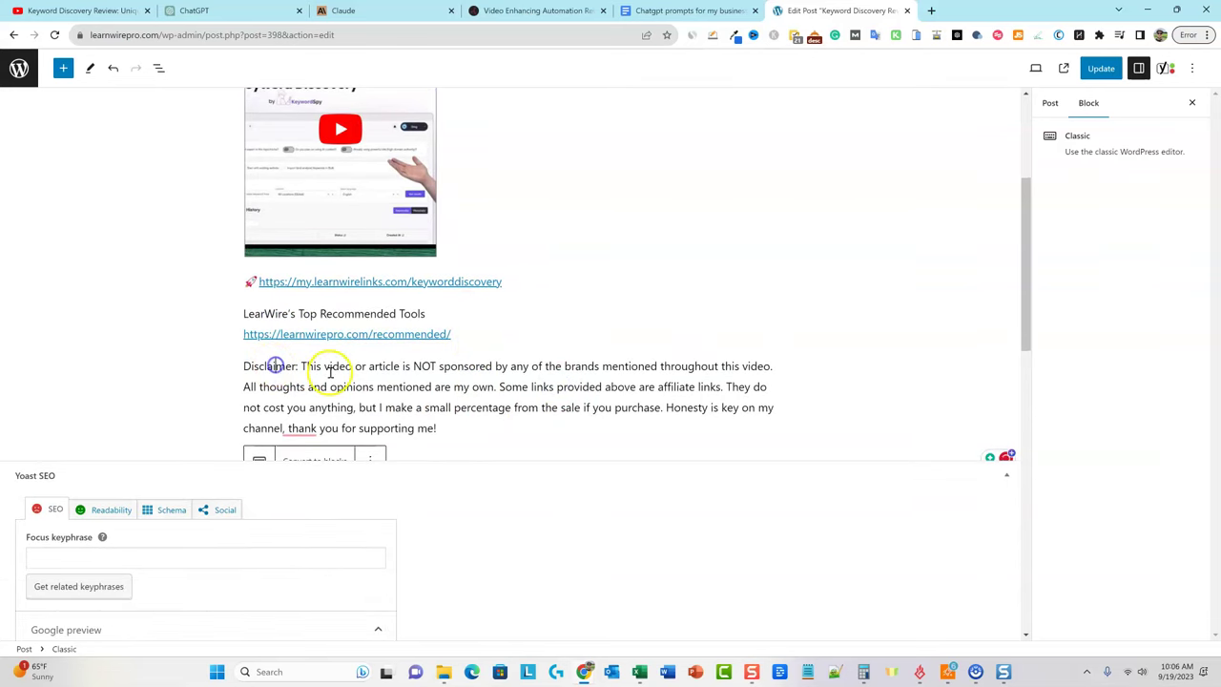
pyautogui.click(518, 367)
pyautogui.moveTo(273, 366); pyautogui.dragTo(604, 435)
pyautogui.click(679, 391)
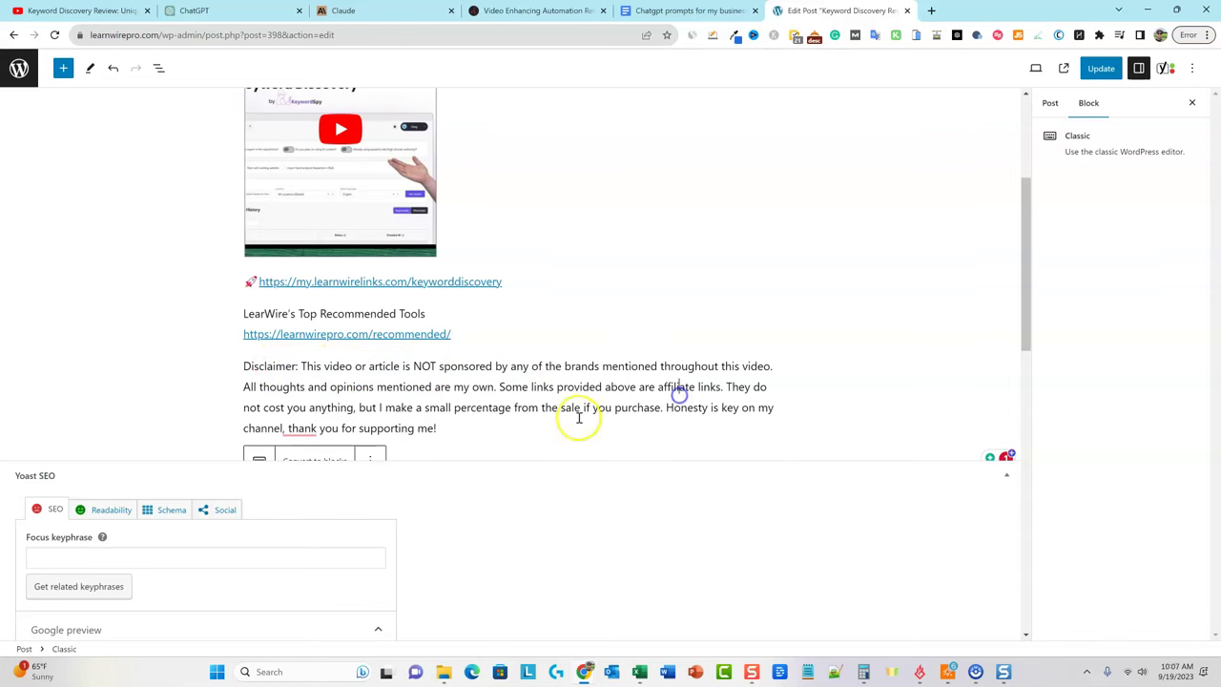
pyautogui.scroll(3, 579, 417)
pyautogui.scroll(-5, 578, 417)
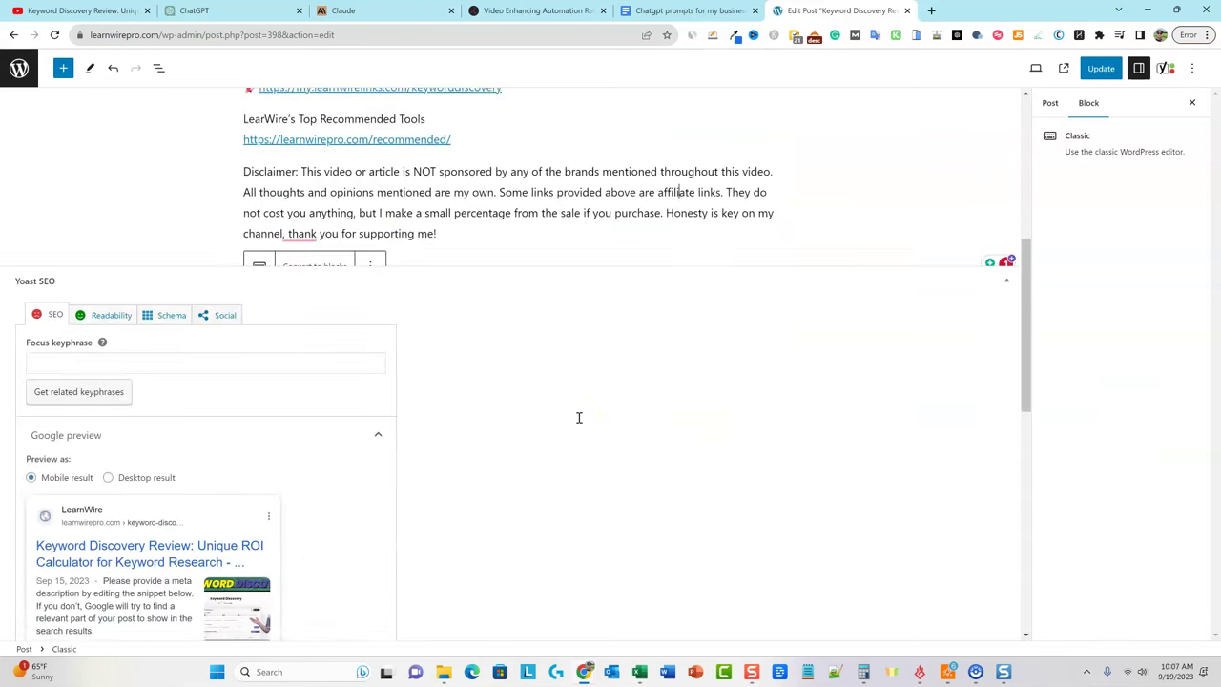
pyautogui.scroll(2, 572, 416)
pyautogui.scroll(3, 559, 413)
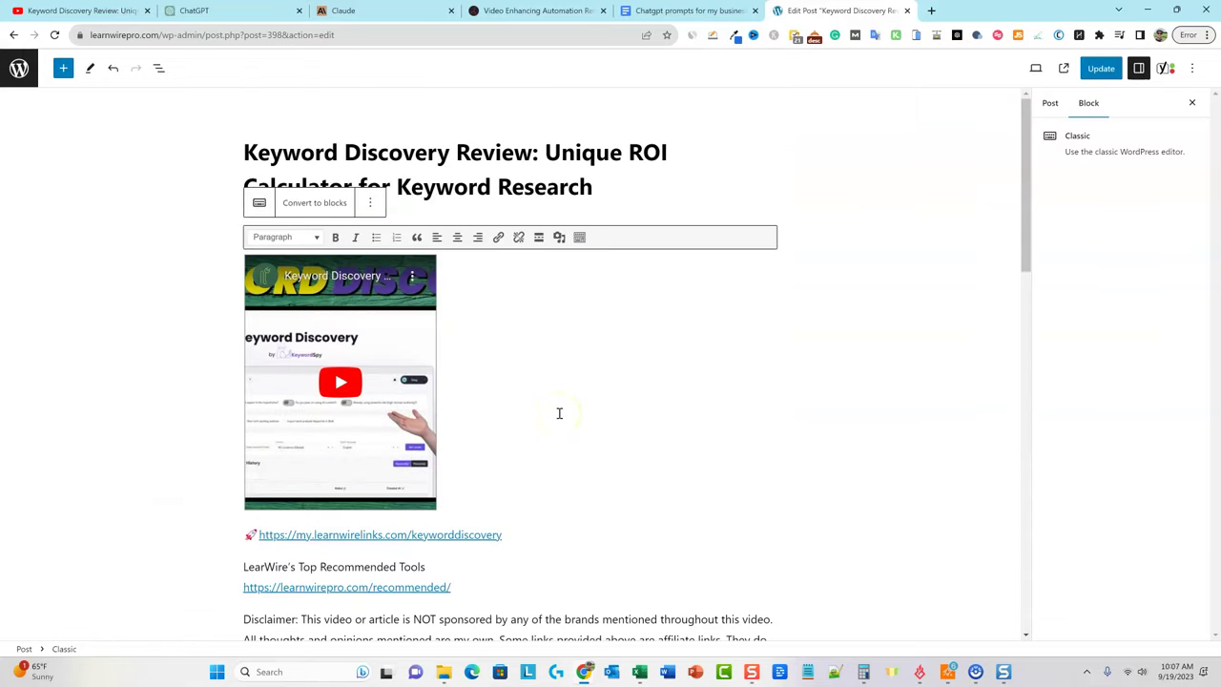
# Set the post's slug to "Keyword Discovery Review", copied from the post title, and update the post.
pyautogui.moveTo(532, 153)
pyautogui.mouseDown()
pyautogui.moveTo(283, 152)
pyautogui.moveTo(535, 155)
pyautogui.mouseUp()
pyautogui.hotkey('ctrl', 'c')
pyautogui.click(279, 152)
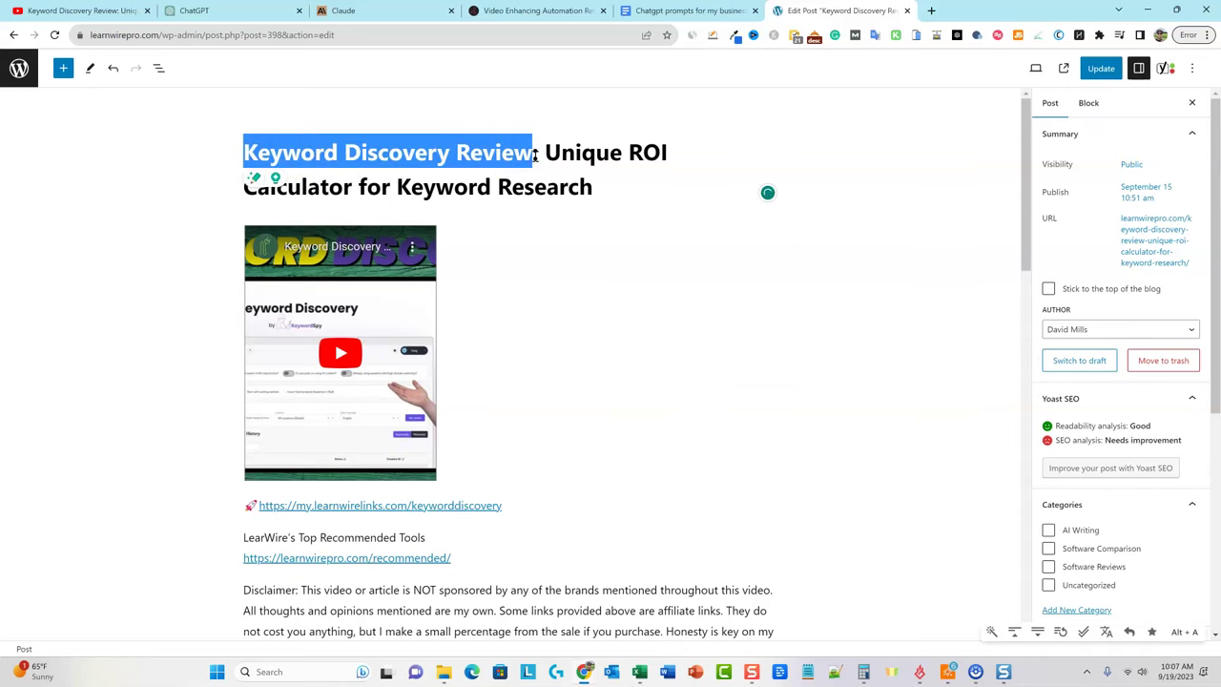
pyautogui.scroll(-2, 954, 257)
pyautogui.scroll(-4, 632, 391)
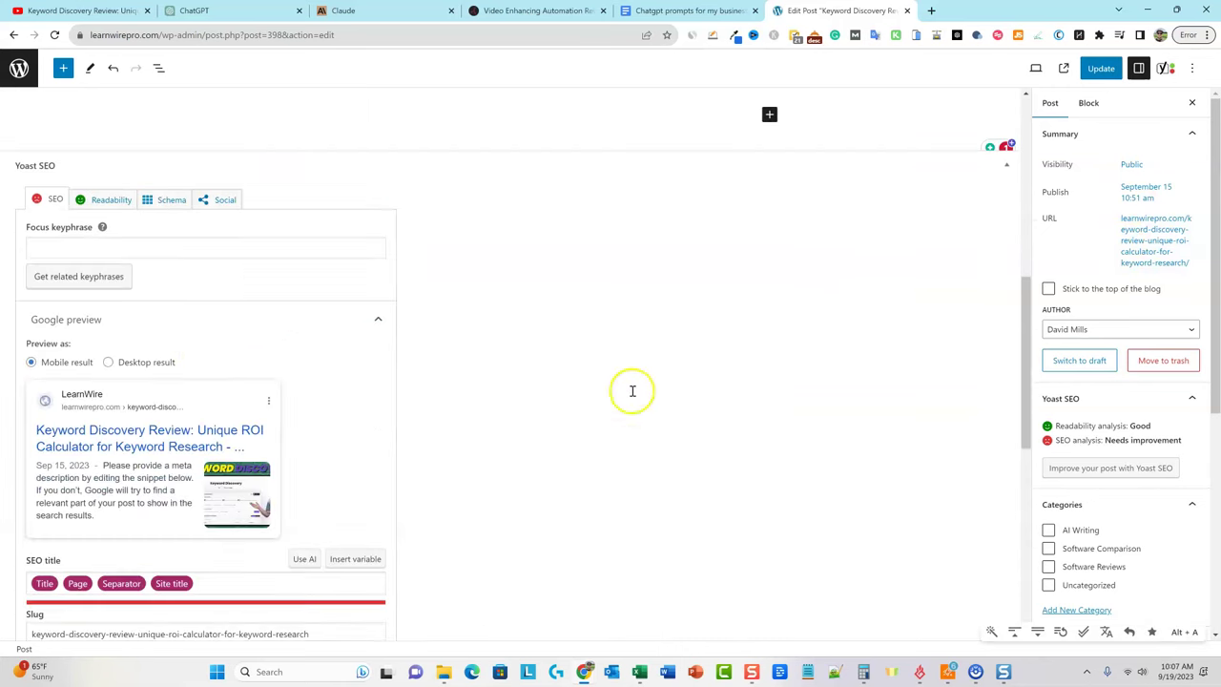
pyautogui.scroll(-2, 147, 504)
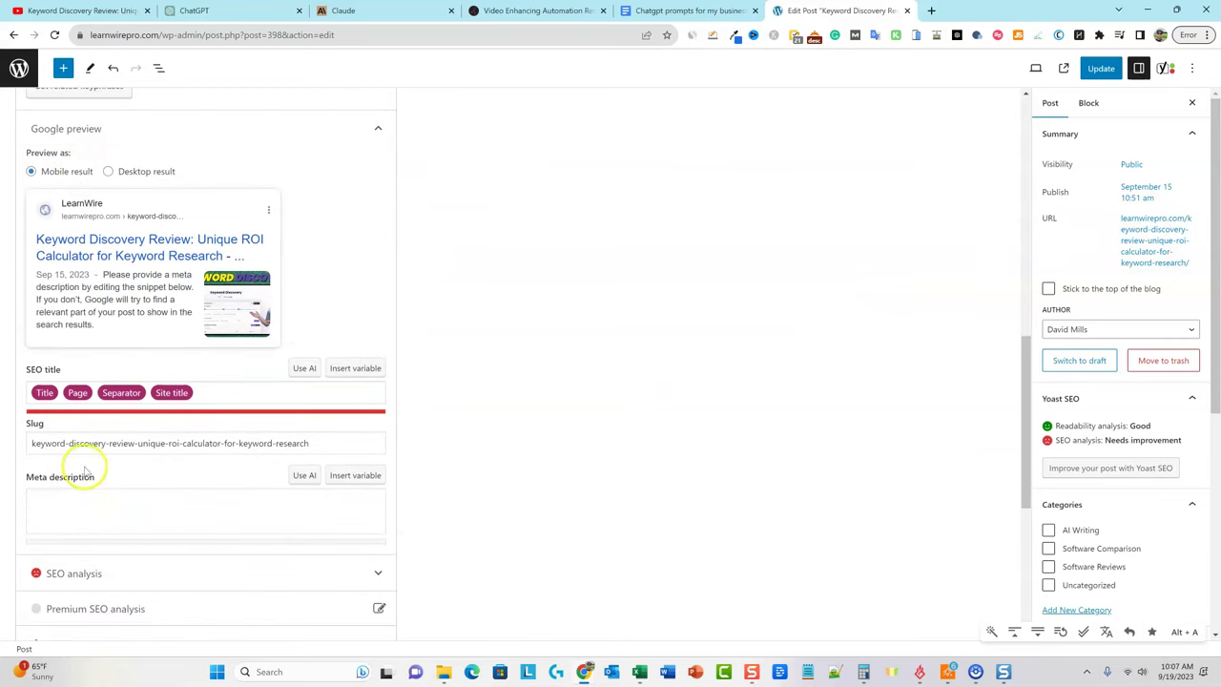
pyautogui.moveTo(315, 442); pyautogui.dragTo(31, 444)
pyautogui.hotkey('ctrl', 'v')
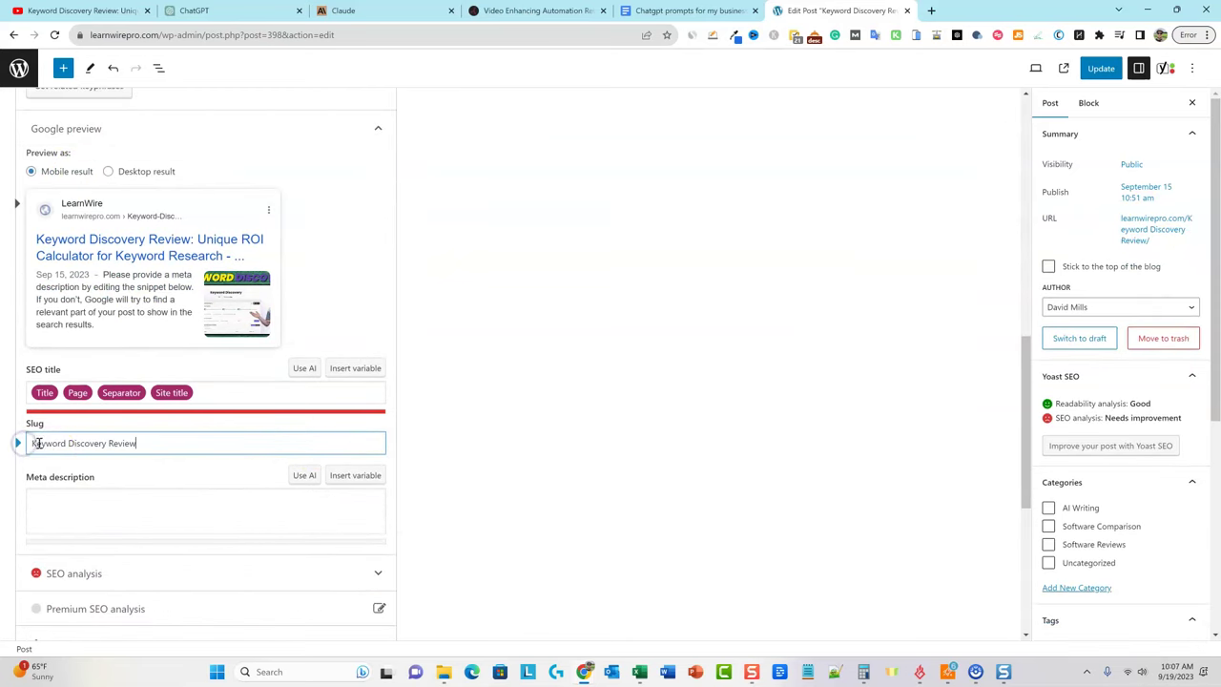
pyautogui.click(1101, 68)
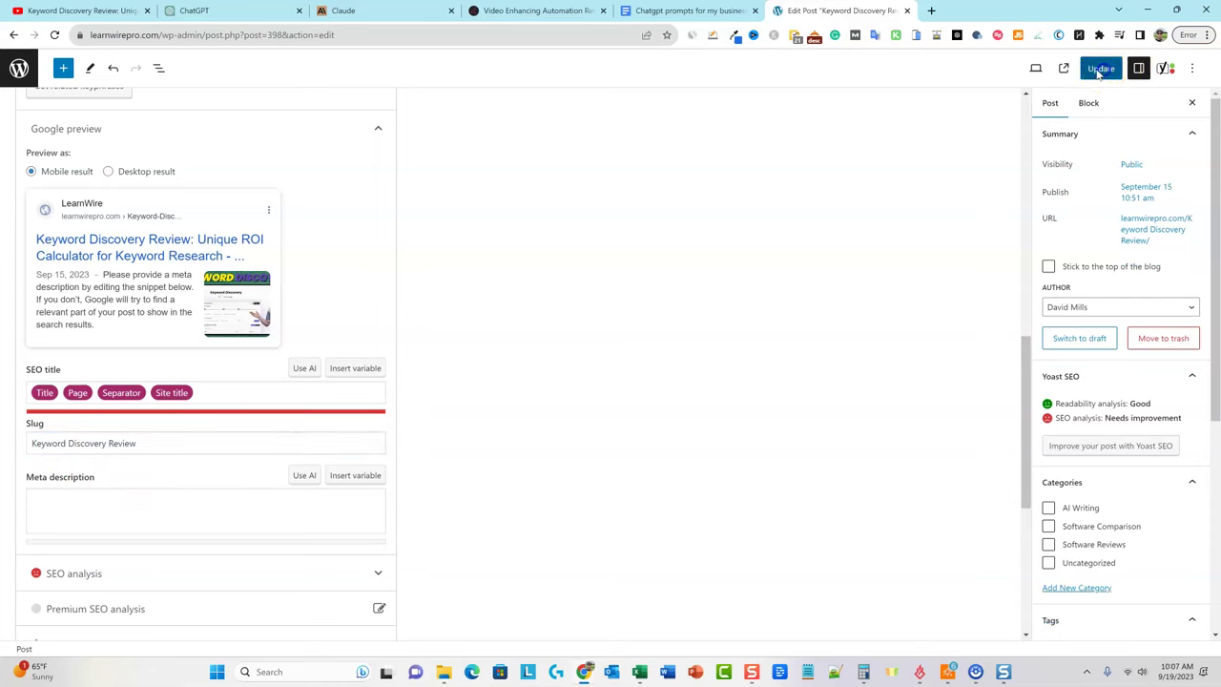
# Copy the meta description text from the Claude article into the WordPress post's Yoast SEO meta description and update the post.
pyautogui.click(399, 14)
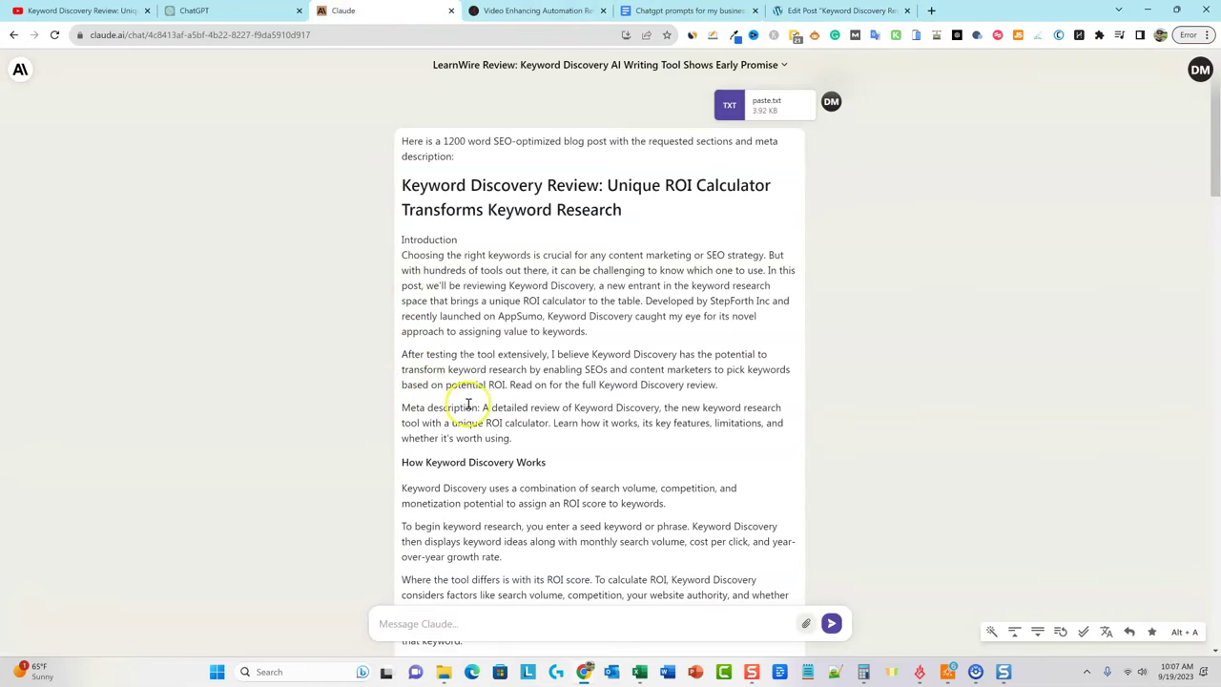
pyautogui.moveTo(483, 408); pyautogui.dragTo(524, 434)
pyautogui.hotkey('ctrl', 'c')
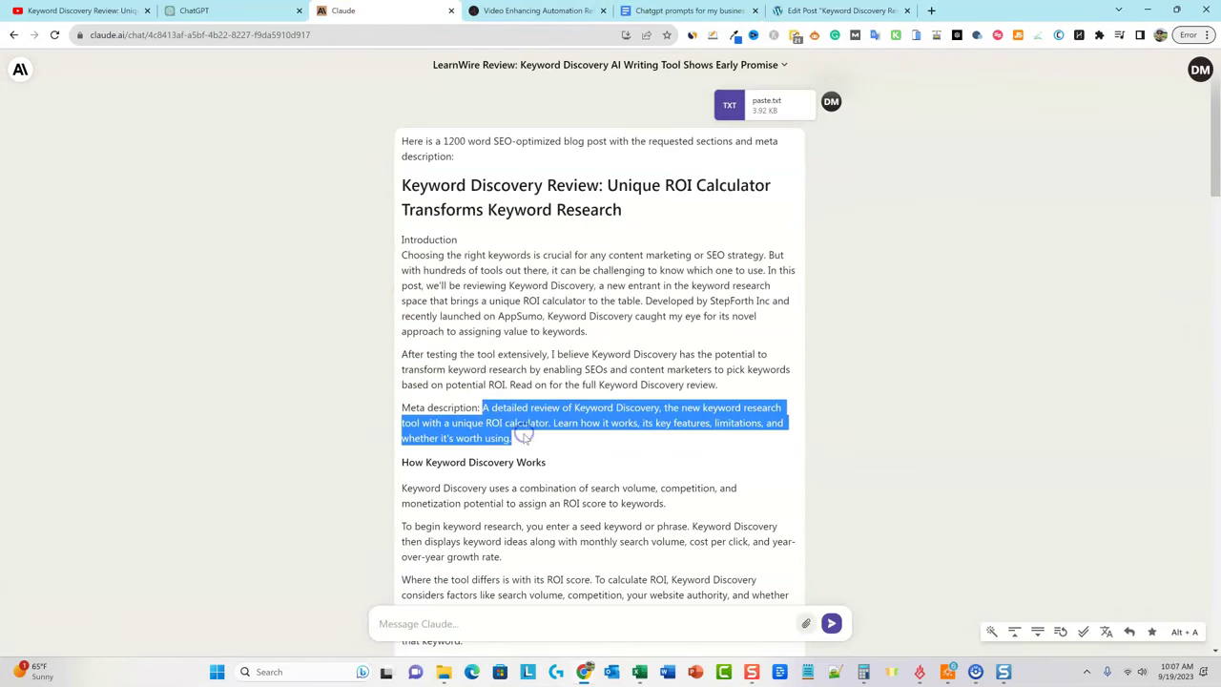
pyautogui.click(806, 11)
pyautogui.click(144, 497)
pyautogui.hotkey('ctrl', 'v')
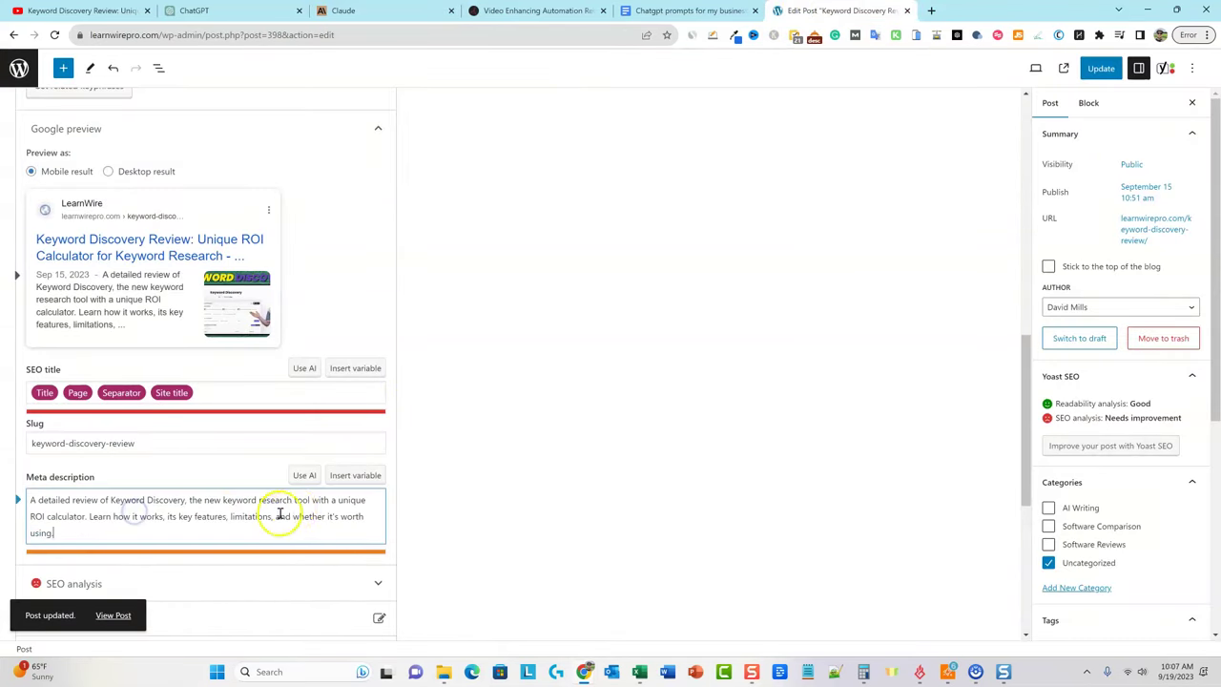
pyautogui.scroll(-2, 432, 517)
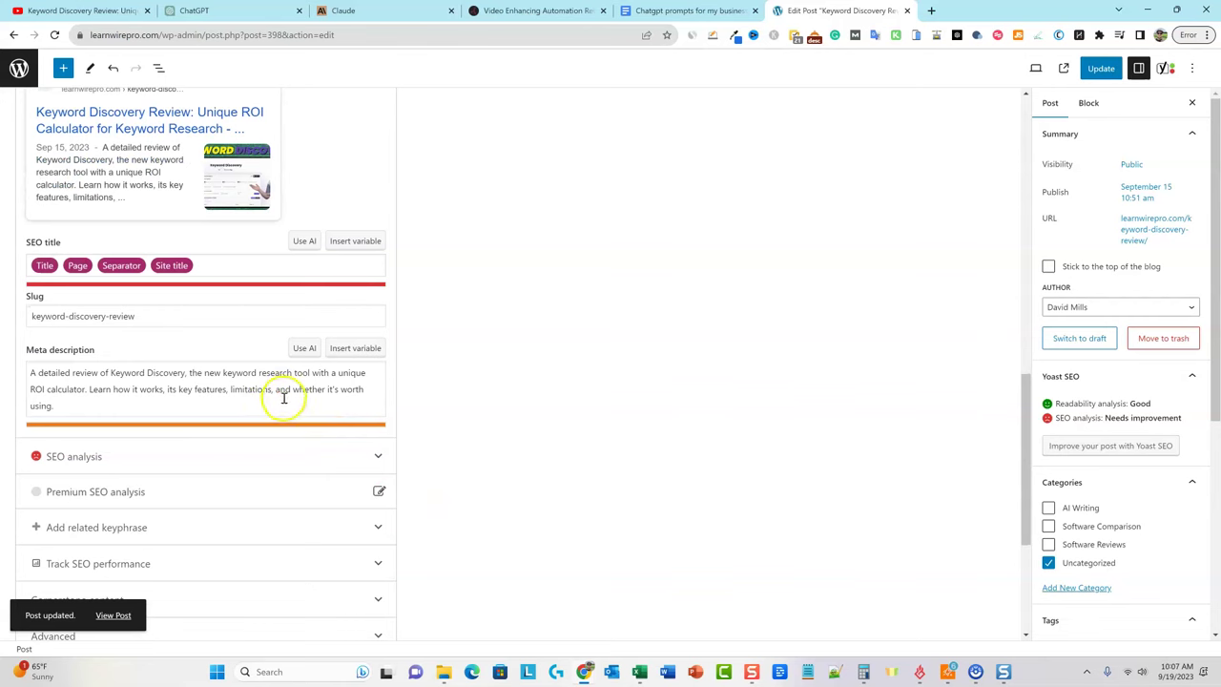
pyautogui.scroll(4, 565, 468)
pyautogui.click(1099, 68)
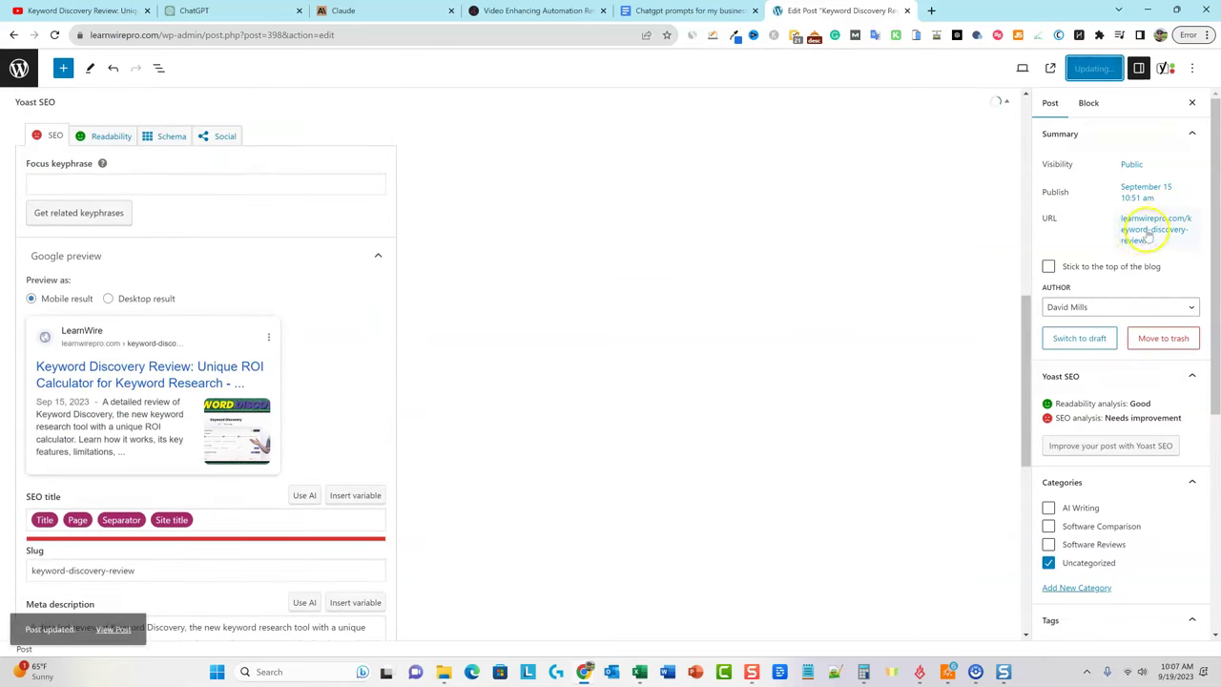
# Remove the post from the Uncategorized category and add a new category named "SEO Tools" for it.
pyautogui.click(1049, 563)
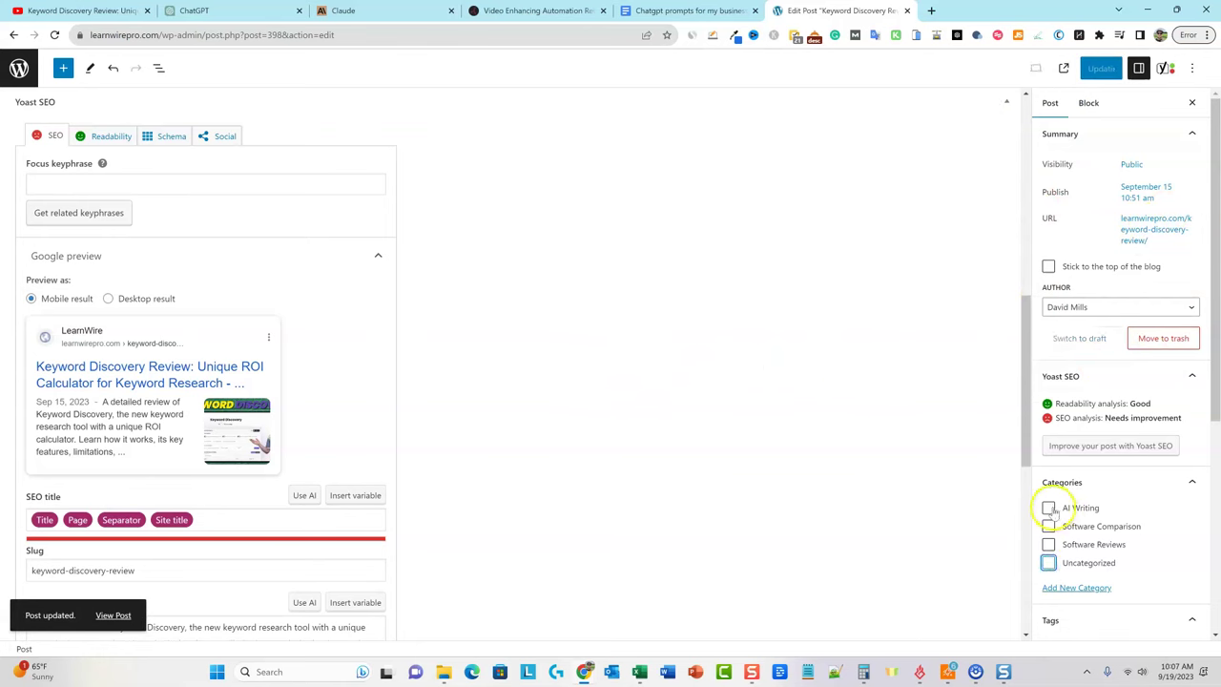
pyautogui.click(1076, 587)
pyautogui.click(1073, 562)
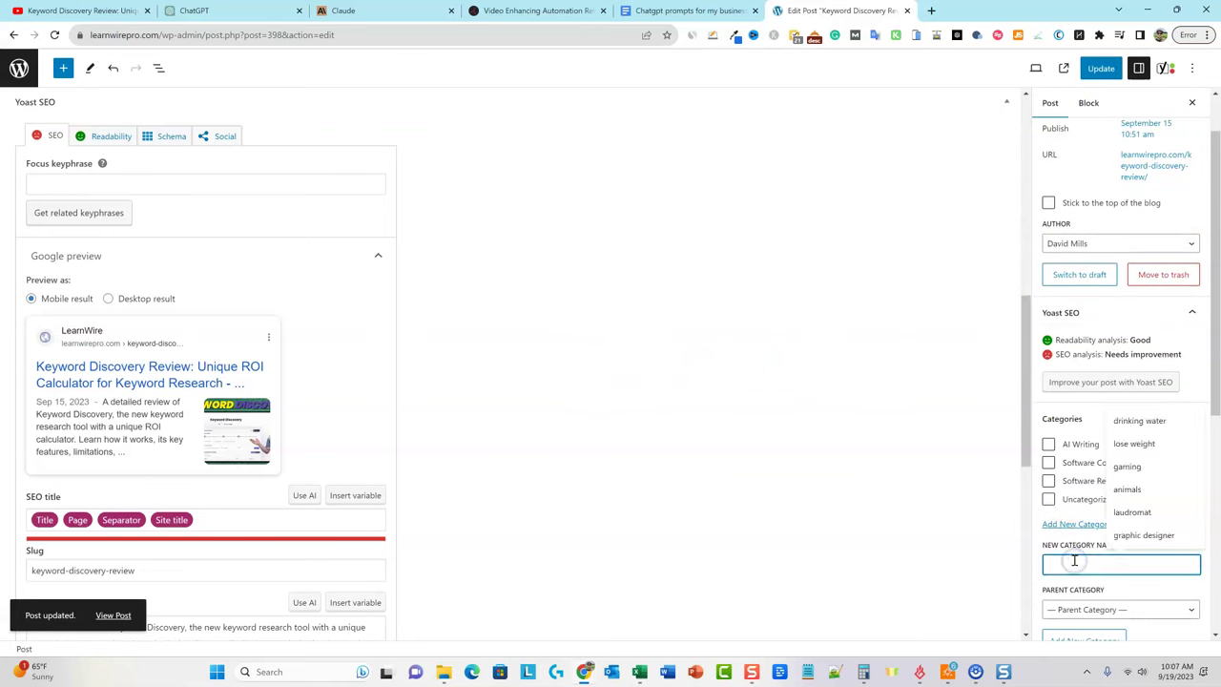
pyautogui.write('SEO Tools')
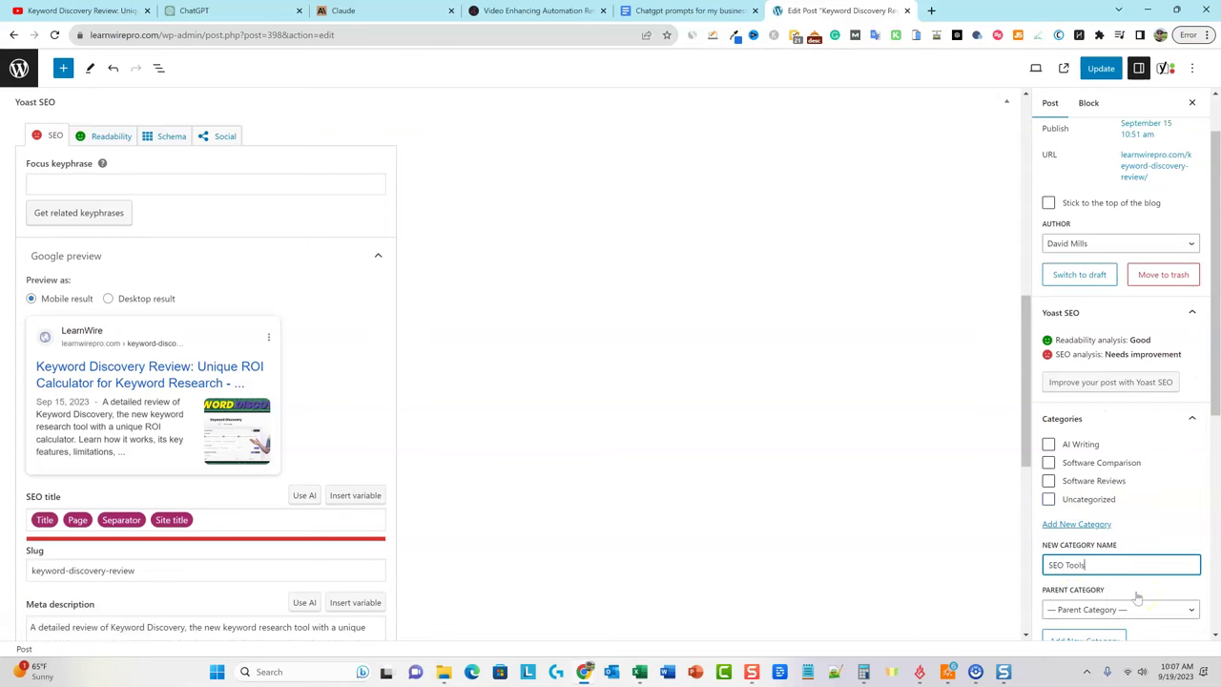
pyautogui.scroll(-1, 1138, 573)
pyautogui.press('Return')
pyautogui.scroll(-3, 1097, 496)
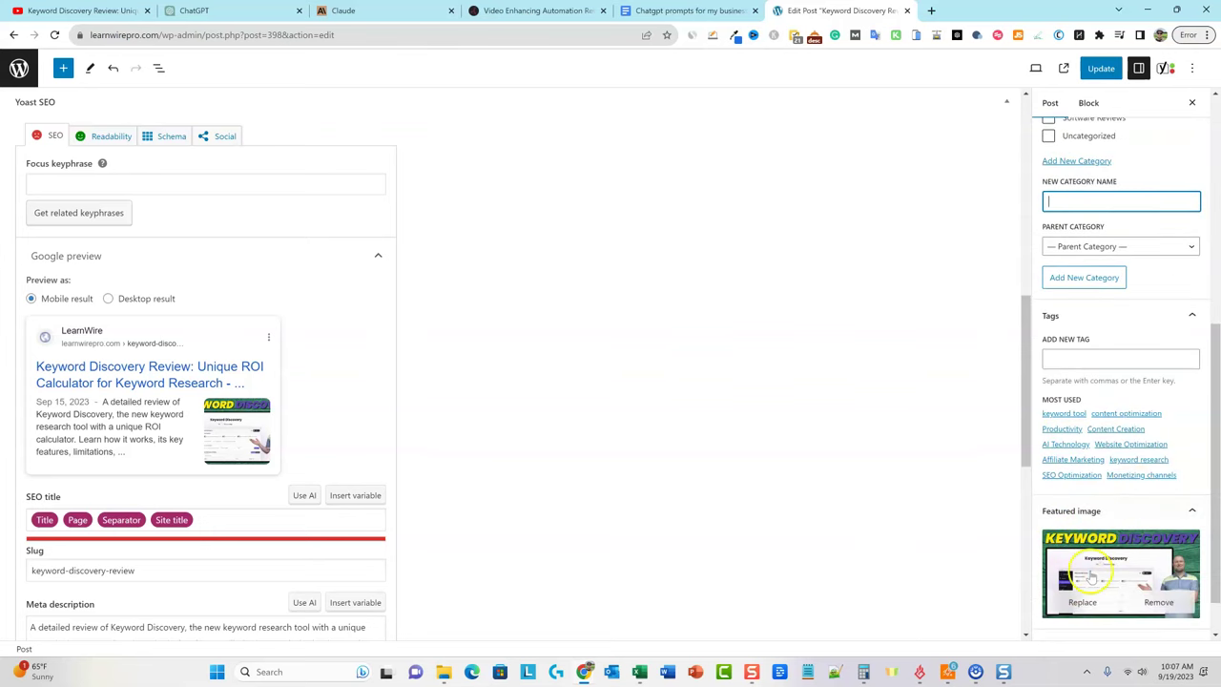
pyautogui.scroll(-1, 1125, 443)
pyautogui.scroll(5, 1125, 441)
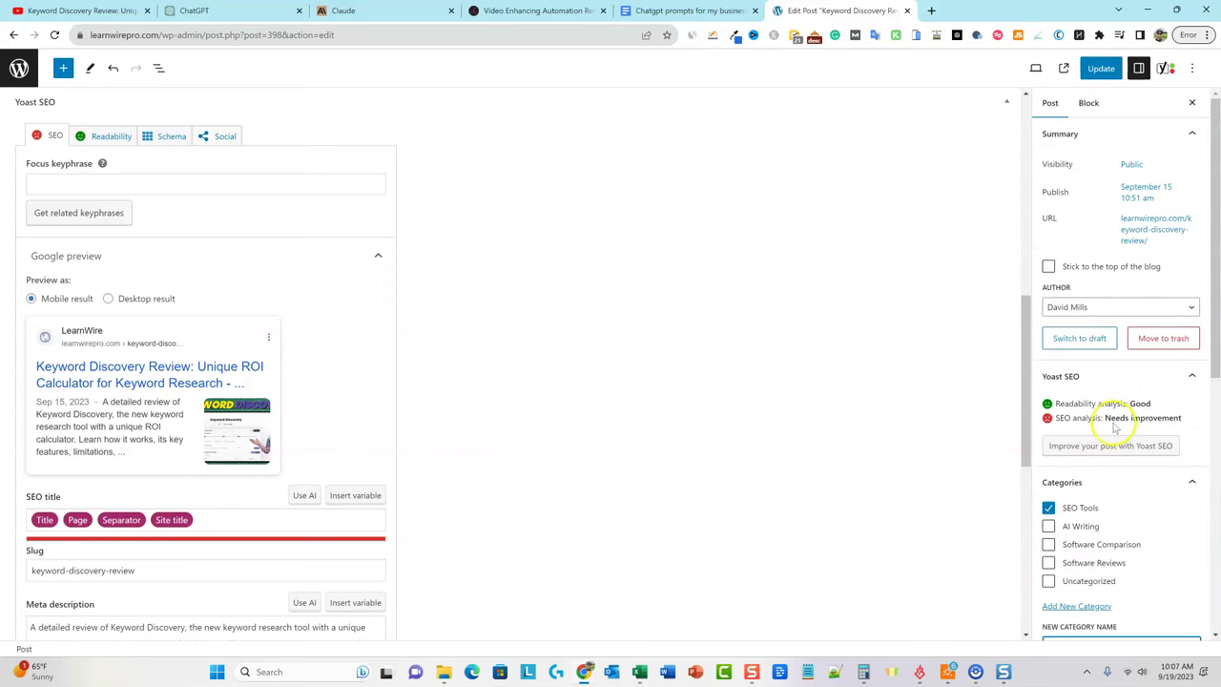
# Replace the Yoast SEO focus keyphrase with "Keyword Discovery Review" and update the post.
pyautogui.scroll(5, 657, 398)
pyautogui.scroll(-2, 871, 486)
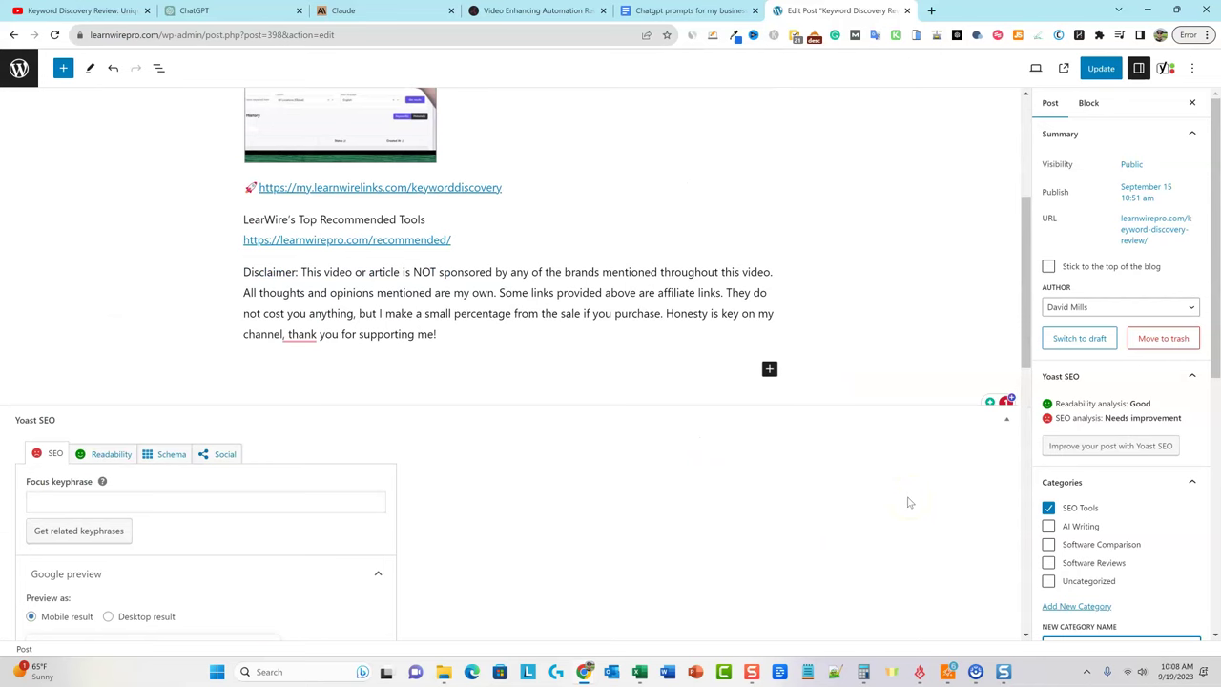
pyautogui.moveTo(1026, 509); pyautogui.dragTo(1025, 372)
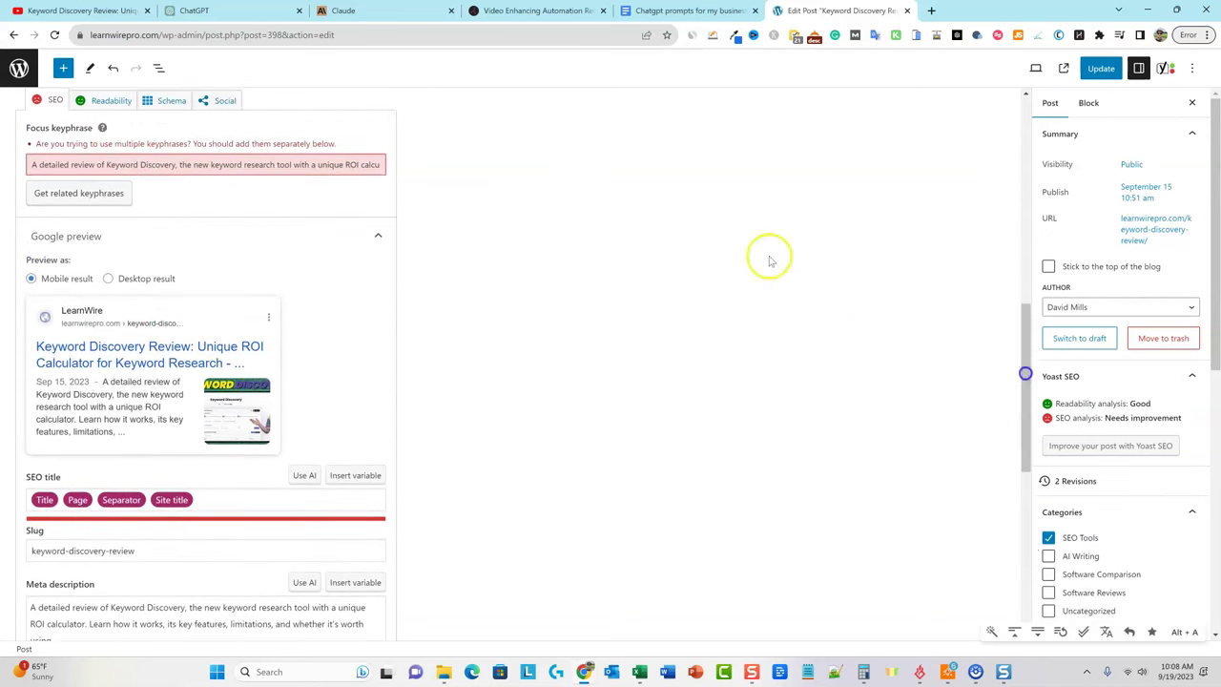
pyautogui.click(290, 164)
pyautogui.hotkey('ctrl', 'a')
pyautogui.write('Keyword Discovery Review')
pyautogui.hotkey('ctrl', 's')
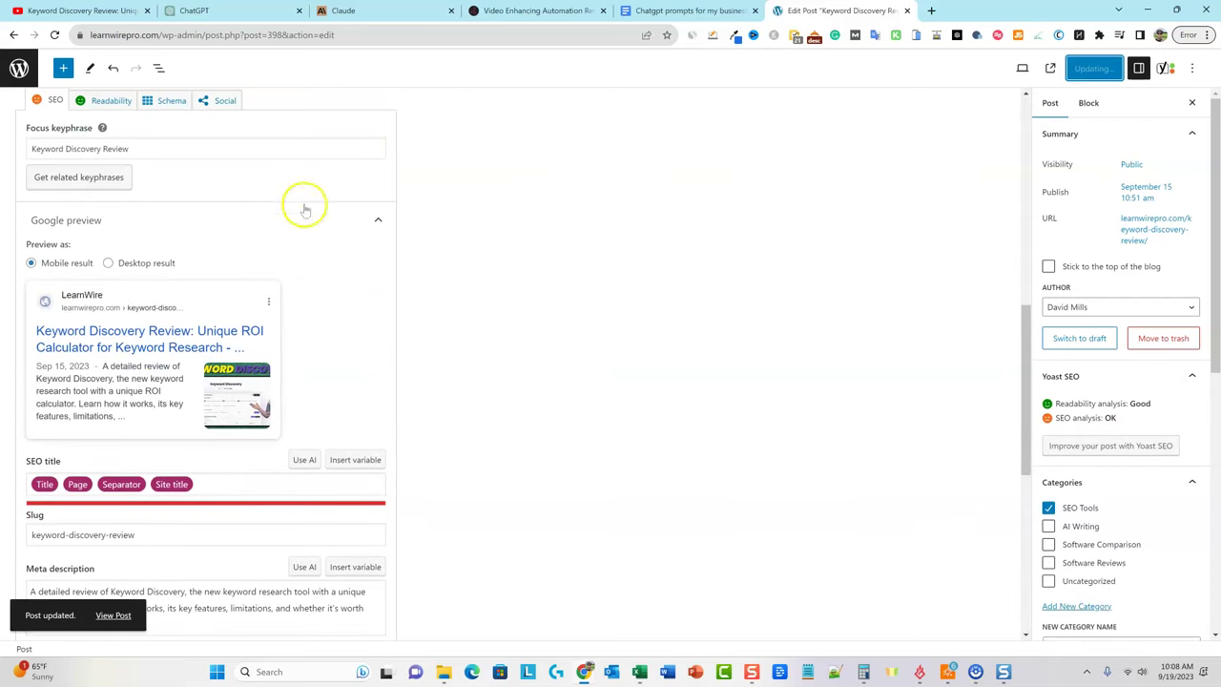
# Add the H2 heading "My Keyword Discovery Review" below the disclaimer, copying "Keyword Discovery Review" from the Claude article's title.
pyautogui.scroll(-1, 747, 472)
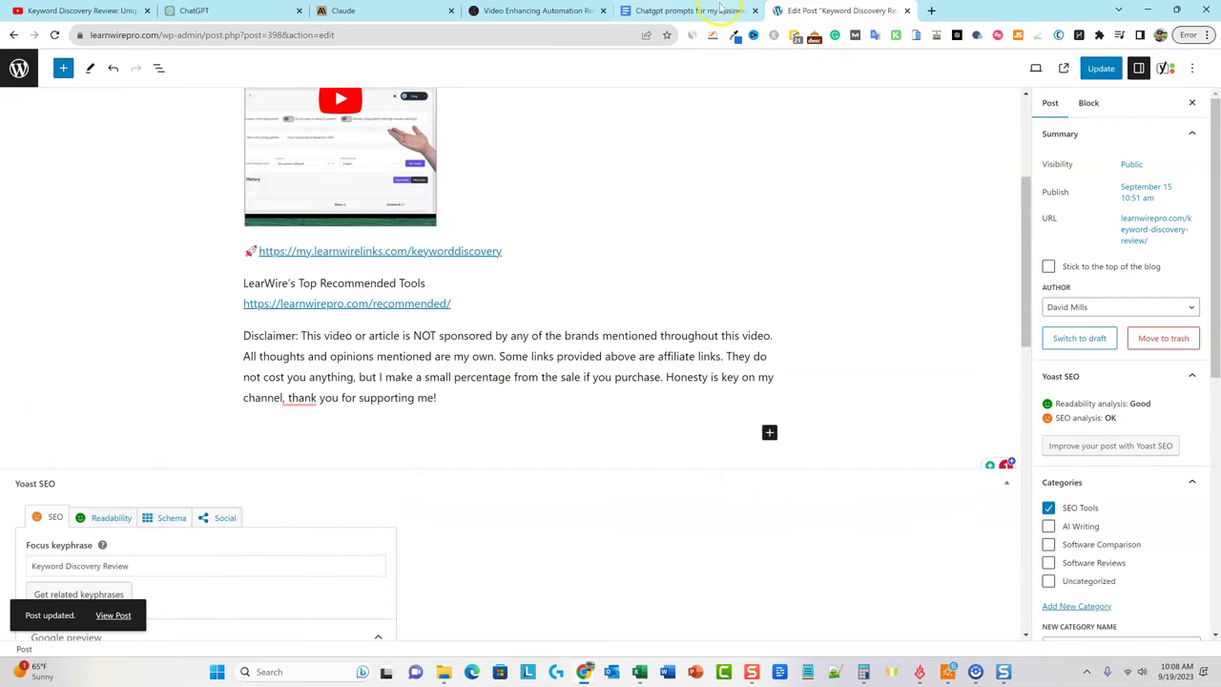
pyautogui.scroll(3, 719, 194)
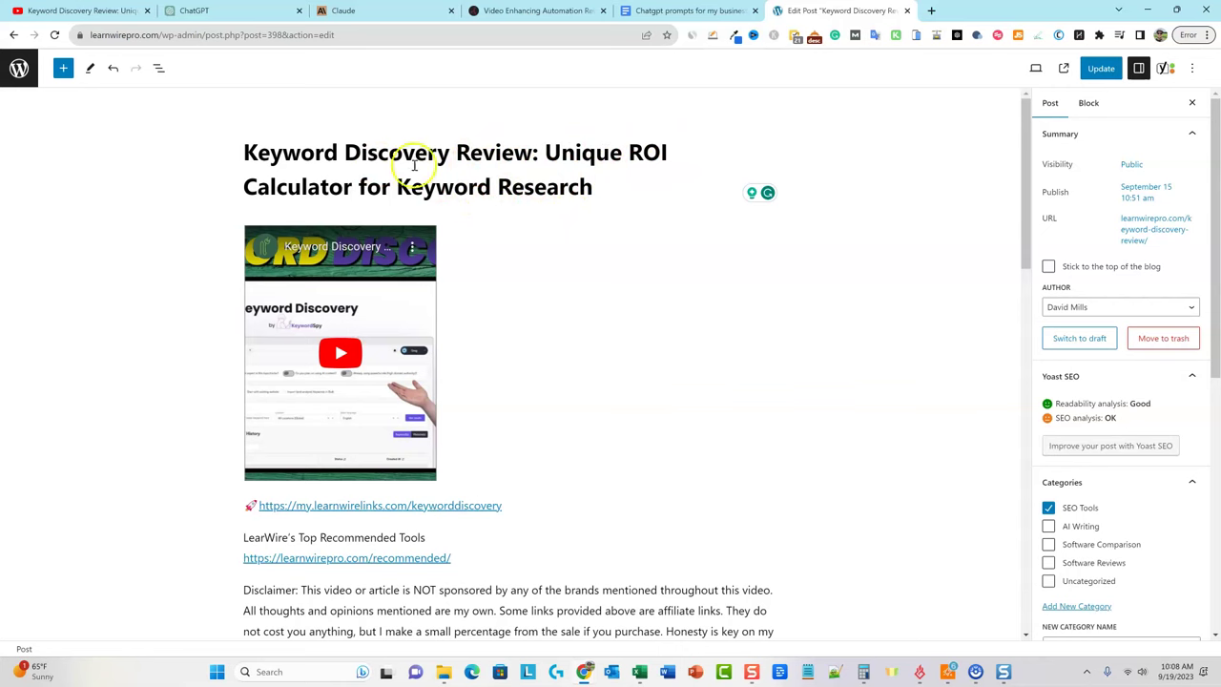
pyautogui.click(533, 11)
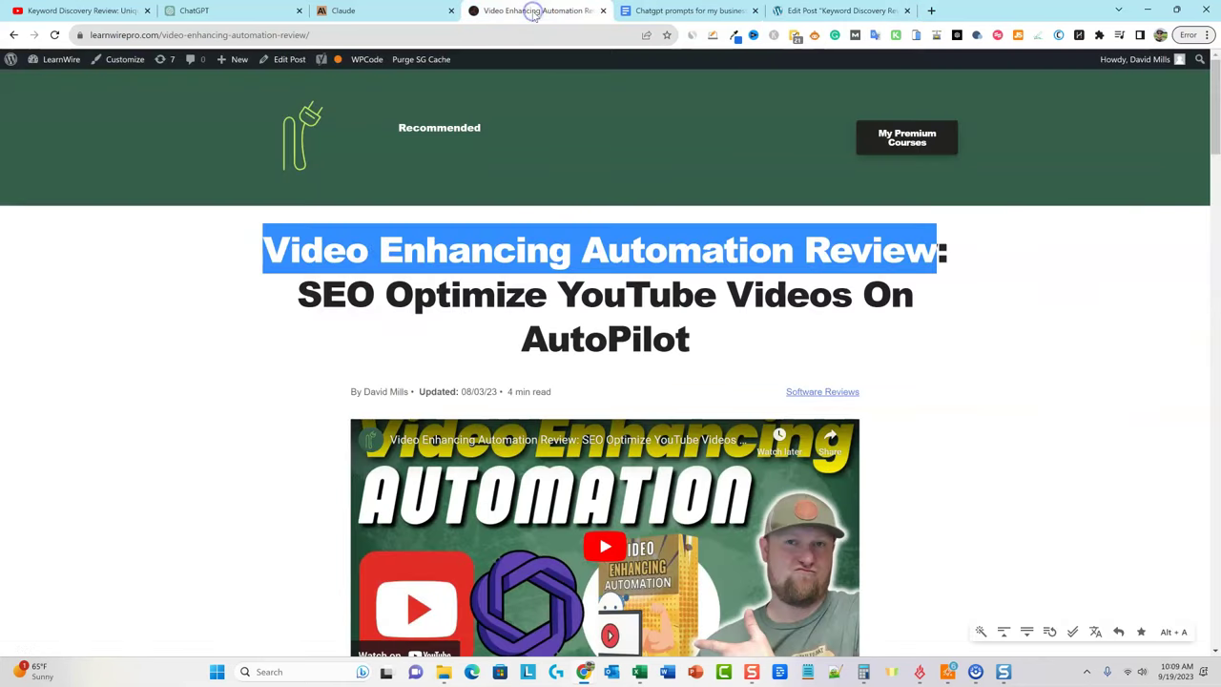
pyautogui.click(446, 303)
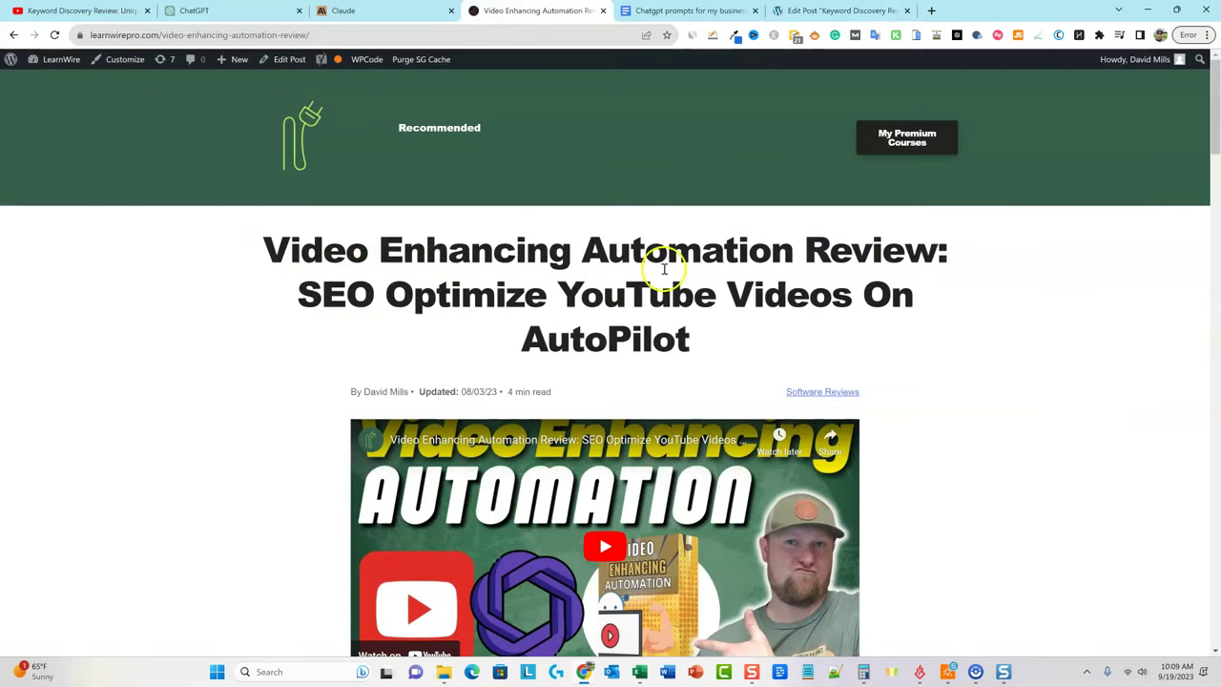
pyautogui.click(343, 11)
pyautogui.scroll(1, 484, 281)
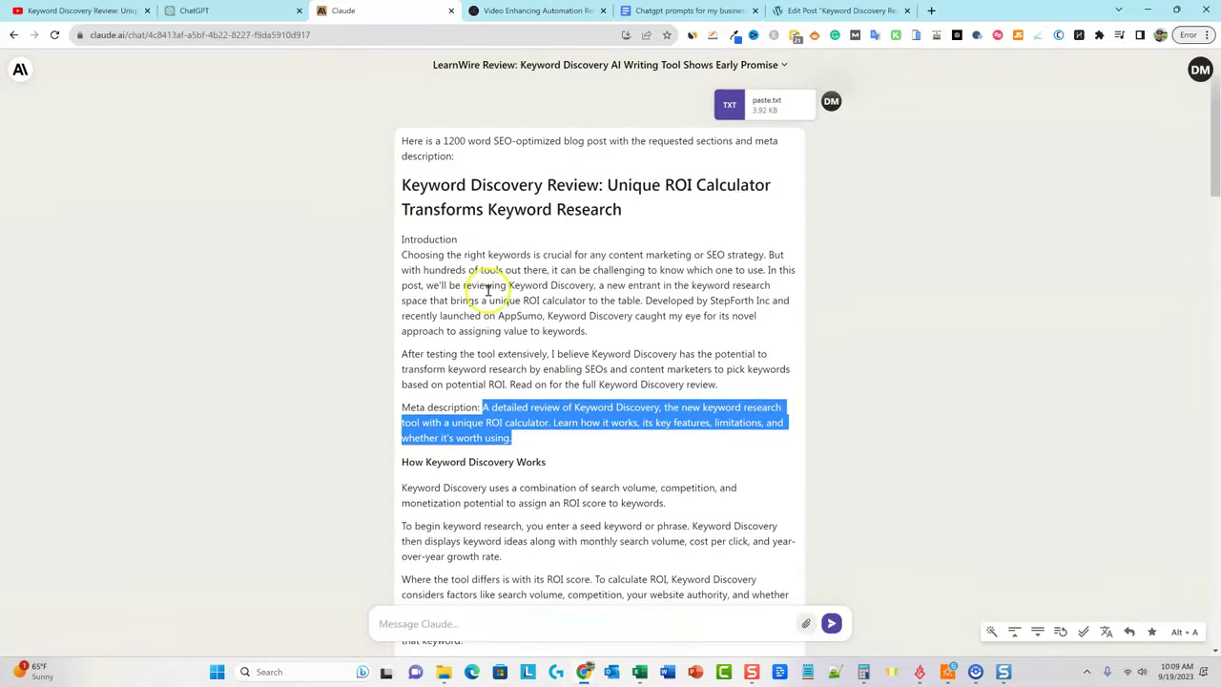
pyautogui.click(464, 204)
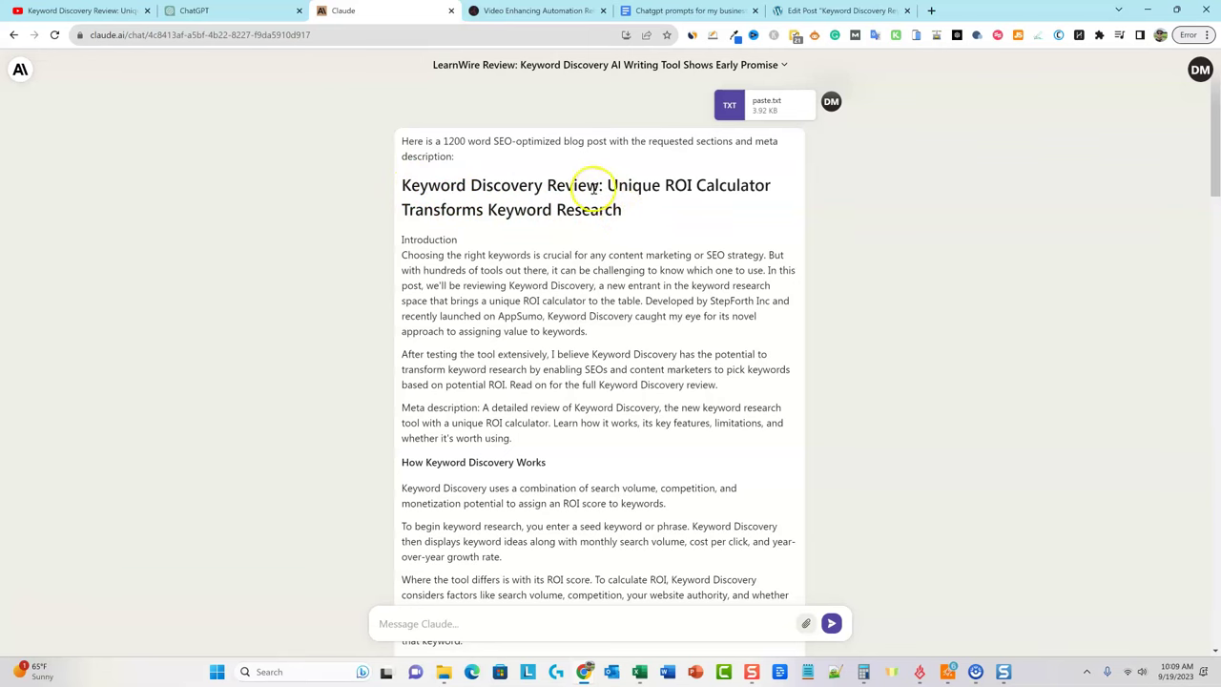
pyautogui.moveTo(598, 187); pyautogui.dragTo(404, 187)
pyautogui.hotkey('ctrl', 'c')
pyautogui.hotkey('ctrl', '6')
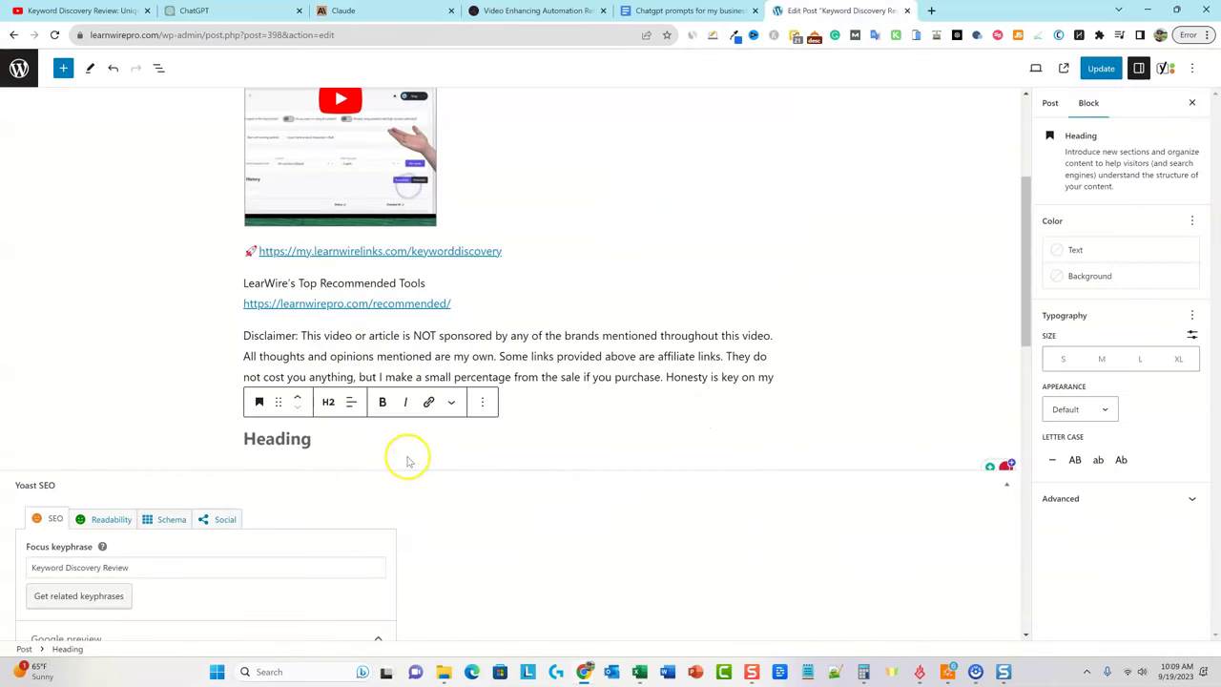
pyautogui.write('My')
pyautogui.hotkey('ctrl', 'v')
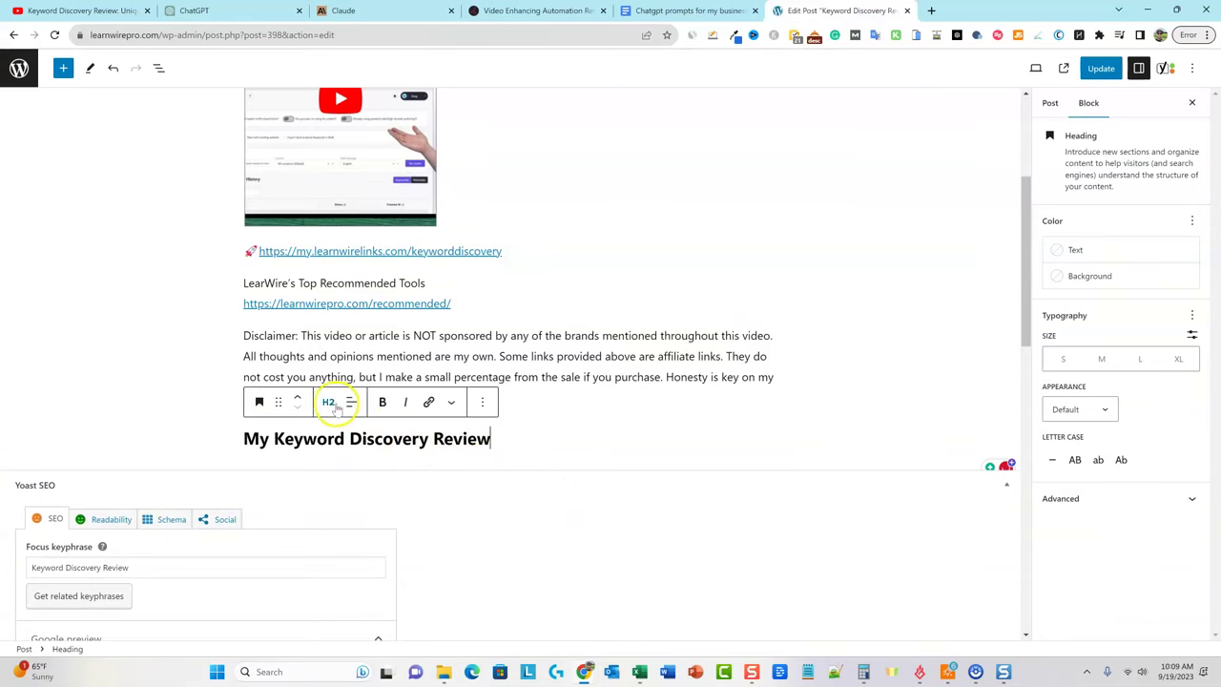
pyautogui.press('Return')
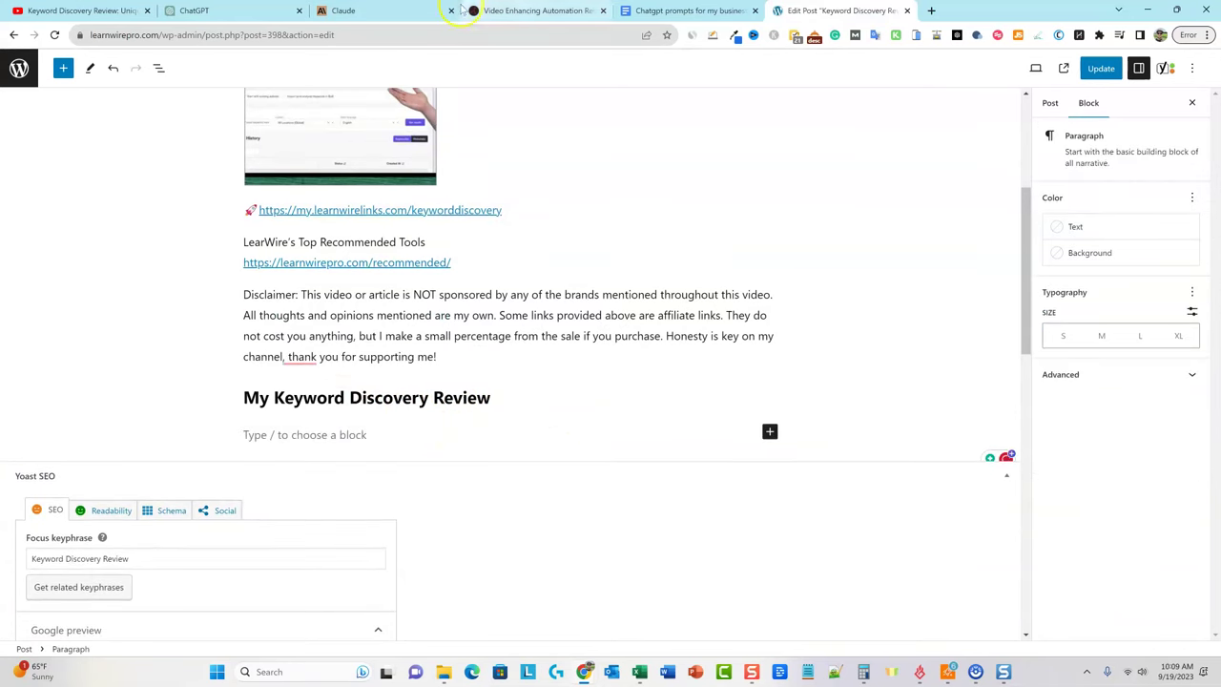
# Copy the Claude article from its opening paragraph through the Key Points list and paste it below the "My Keyword Discovery Review" heading.
pyautogui.click(372, 10)
pyautogui.click(446, 241)
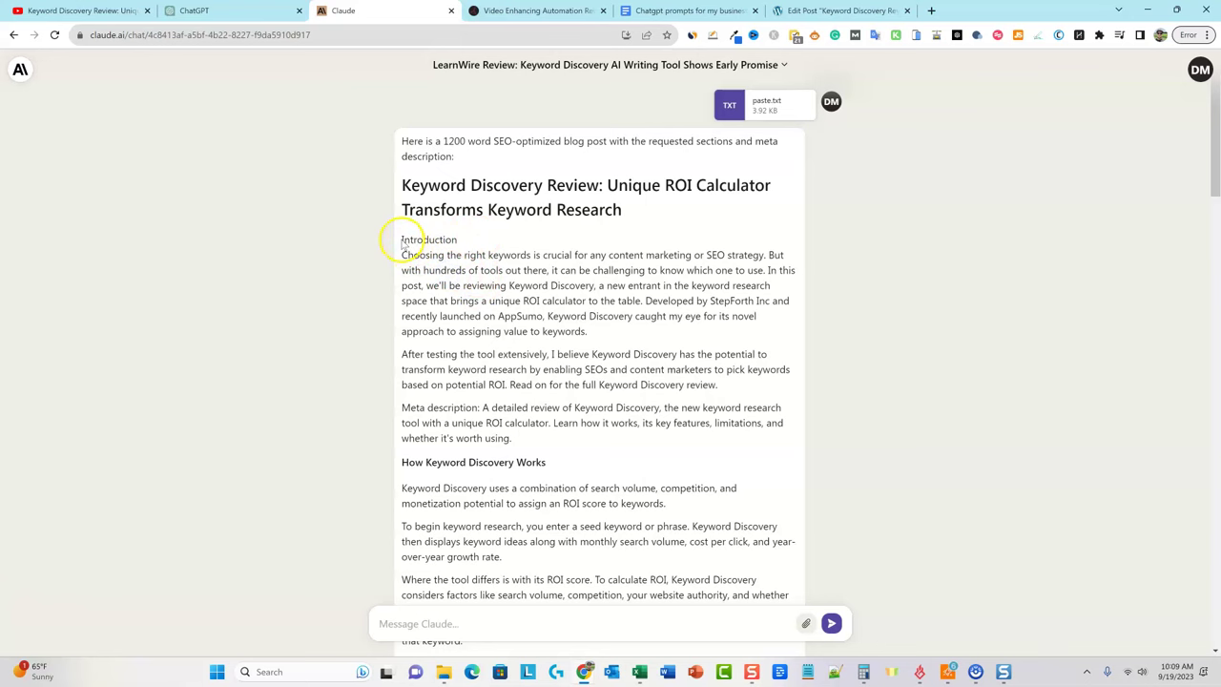
pyautogui.moveTo(402, 256); pyautogui.dragTo(765, 573)
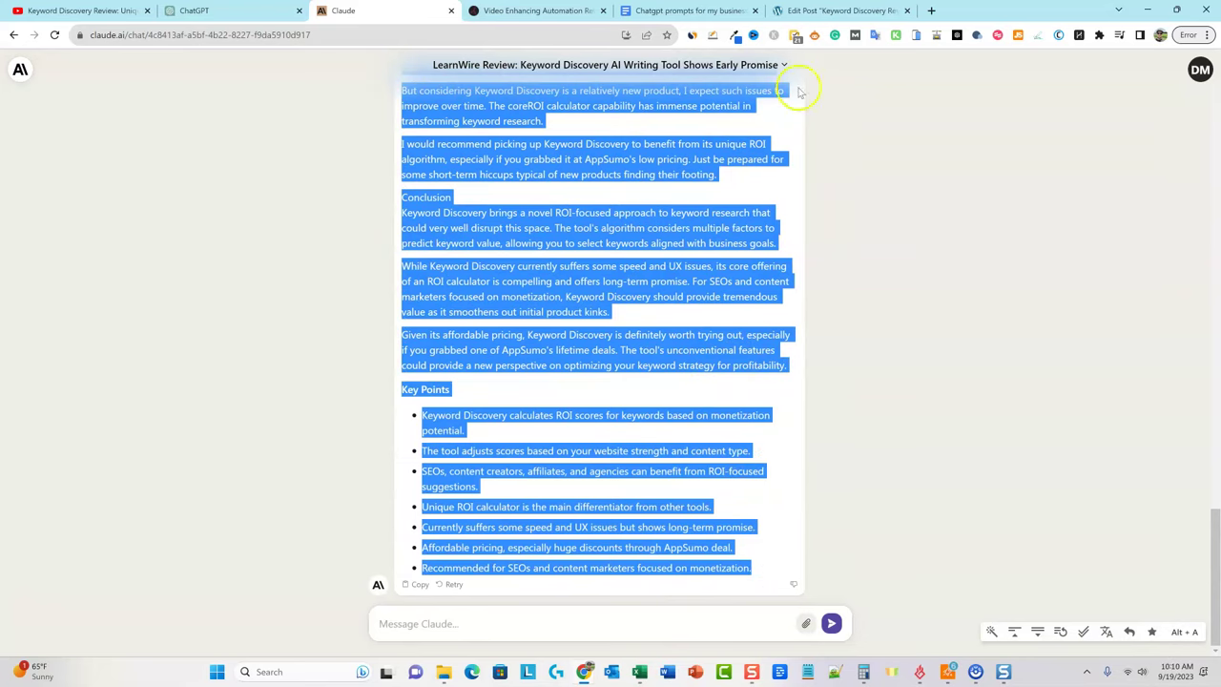
pyautogui.click(822, 11)
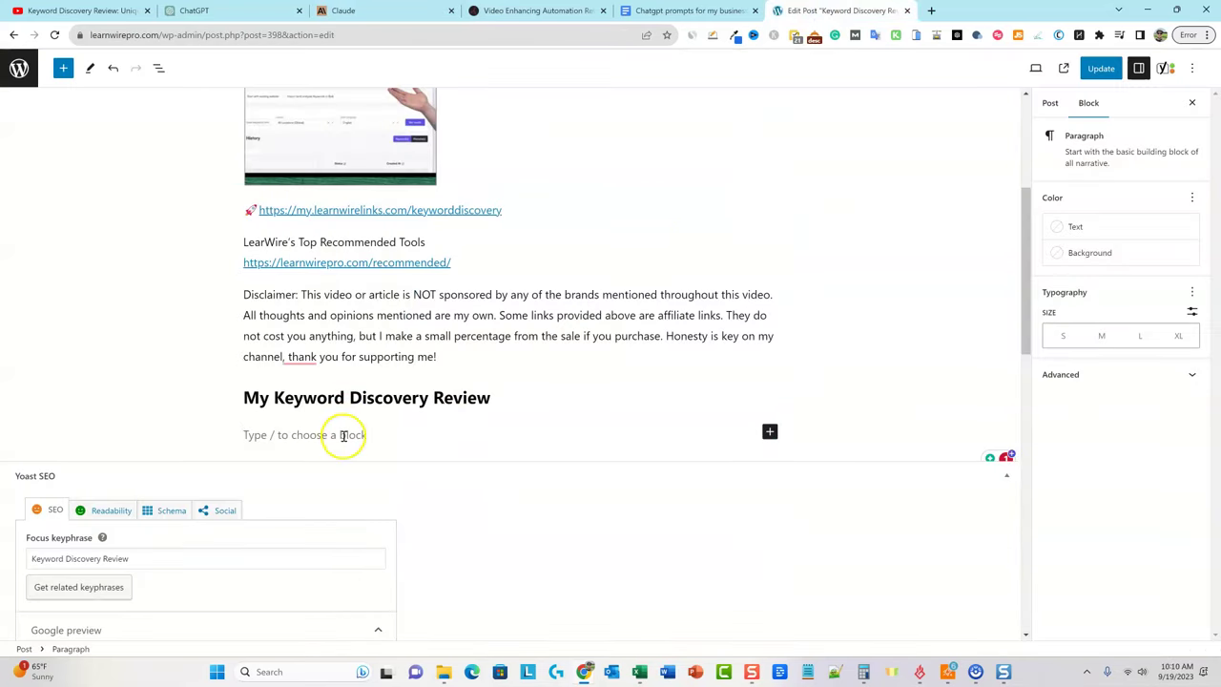
pyautogui.hotkey('ctrl', 'v')
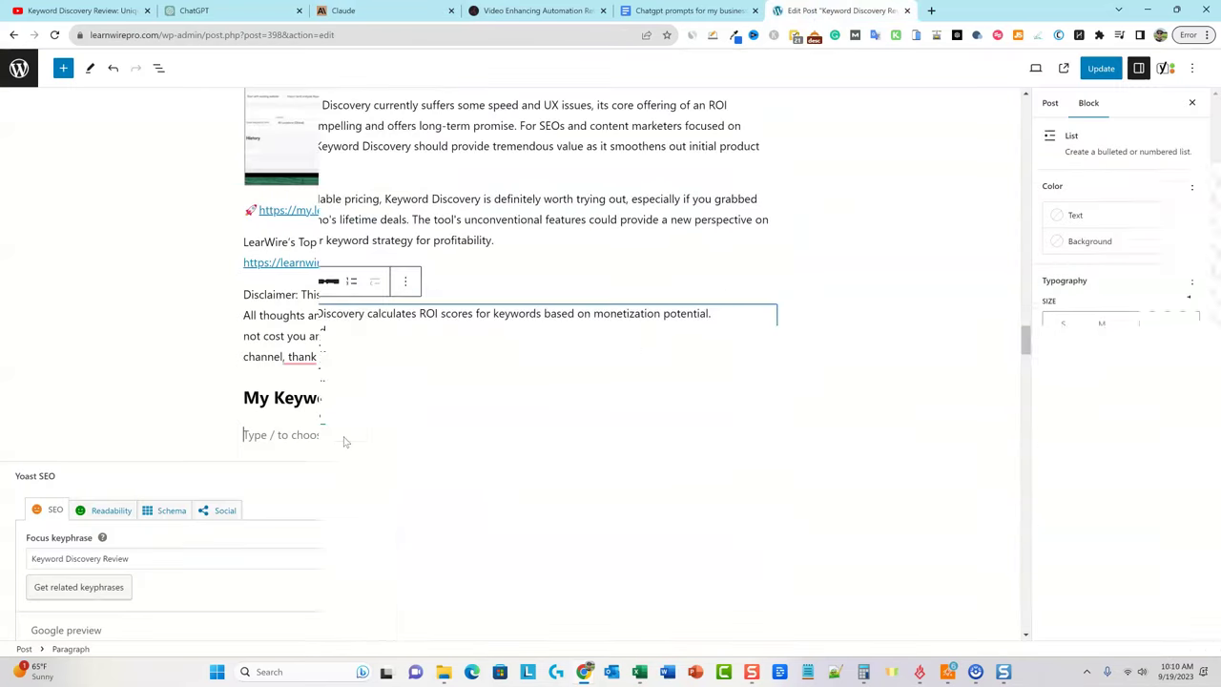
# Cut the "Key Points" heading and its bullet list from the end of the post.
pyautogui.click(686, 265)
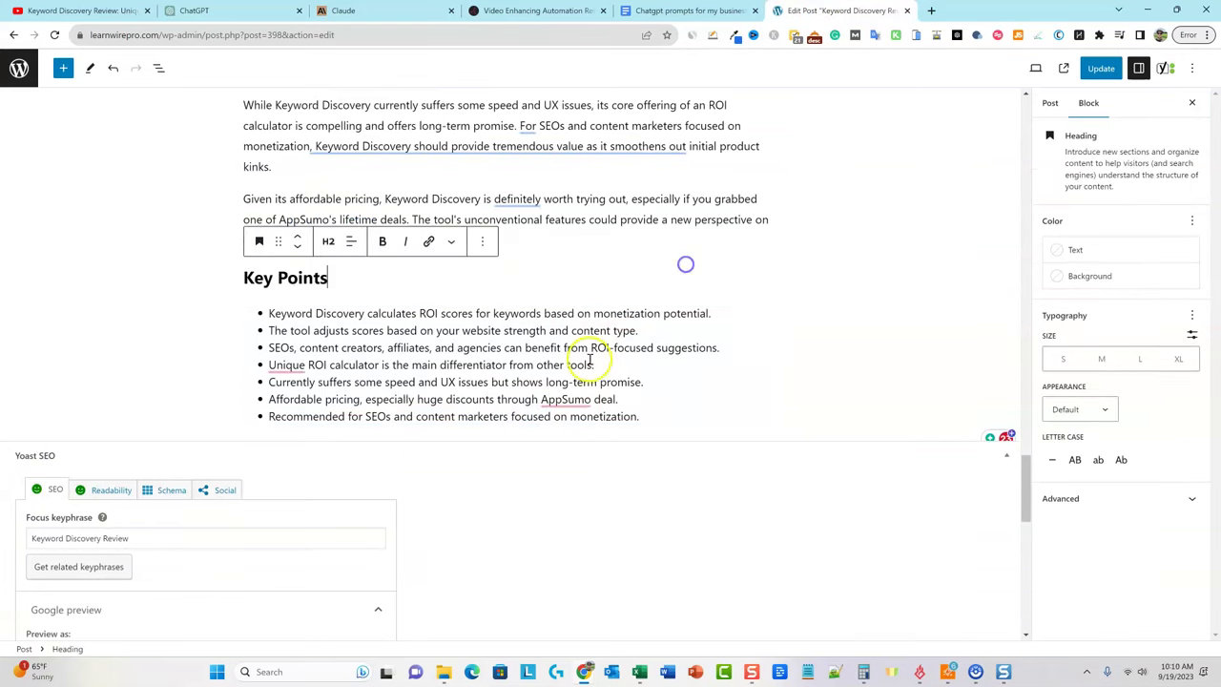
pyautogui.moveTo(654, 419); pyautogui.dragTo(236, 276)
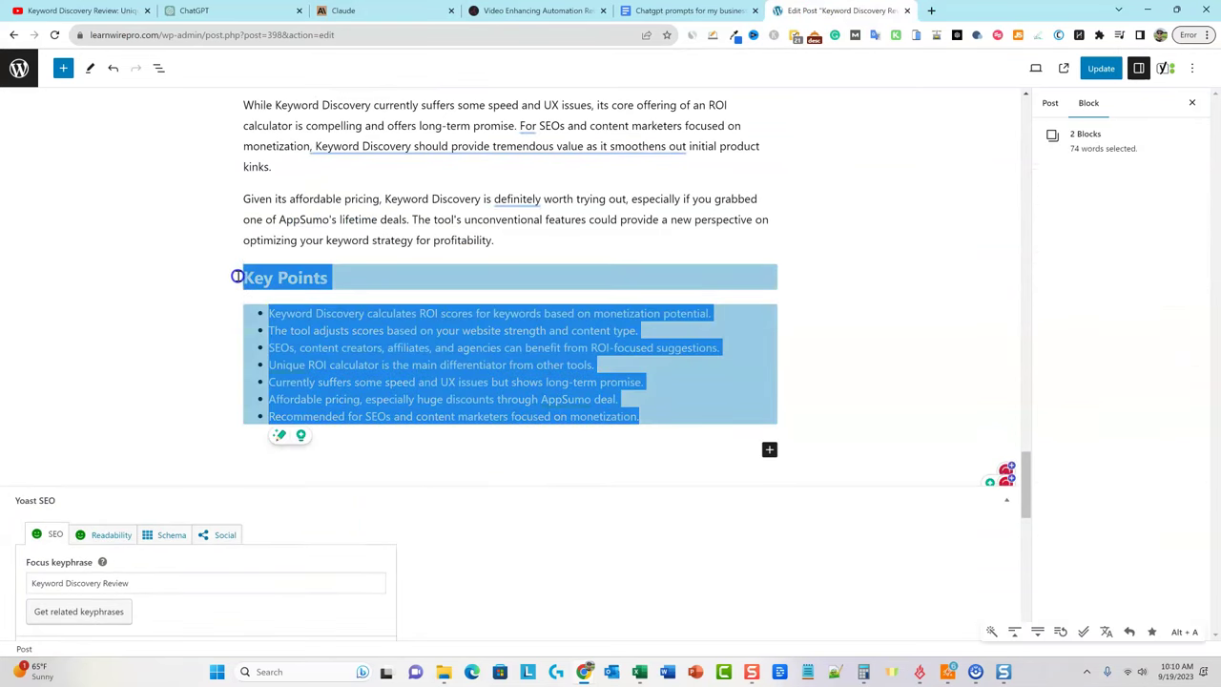
pyautogui.hotkey('ctrl', 'x')
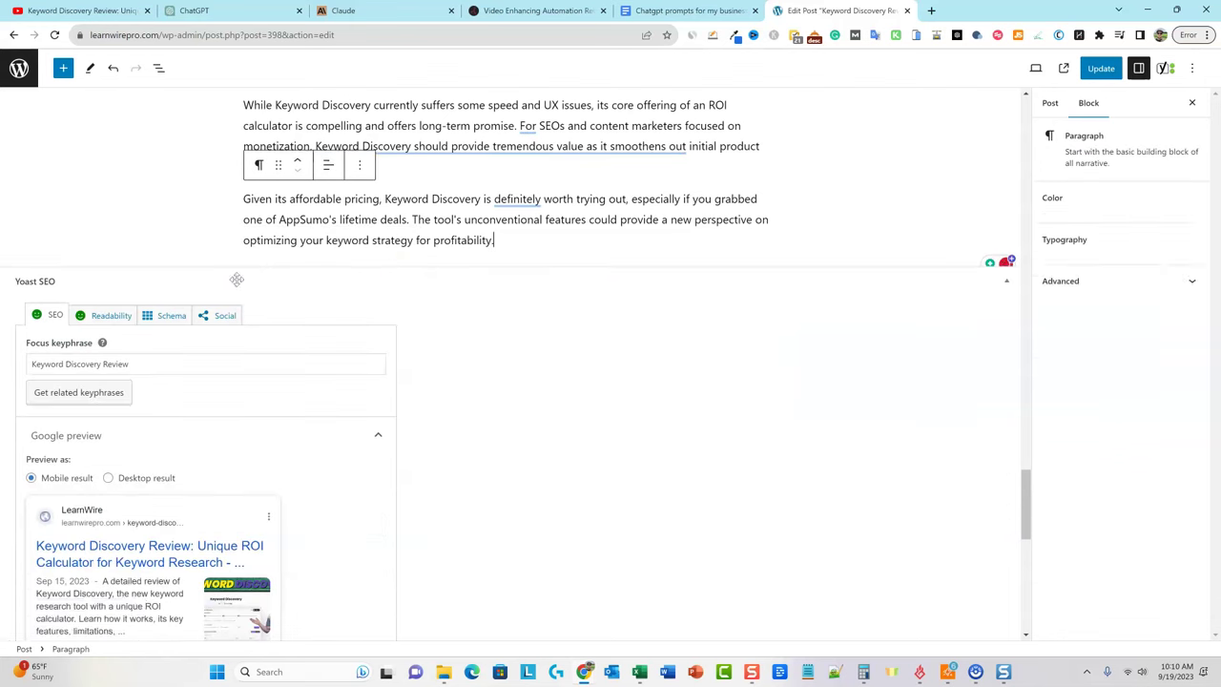
# Split the word "Conclusion" off the start of its paragraph onto its own line and turn it into a heading.
pyautogui.scroll(1, 561, 264)
pyautogui.scroll(4, 564, 288)
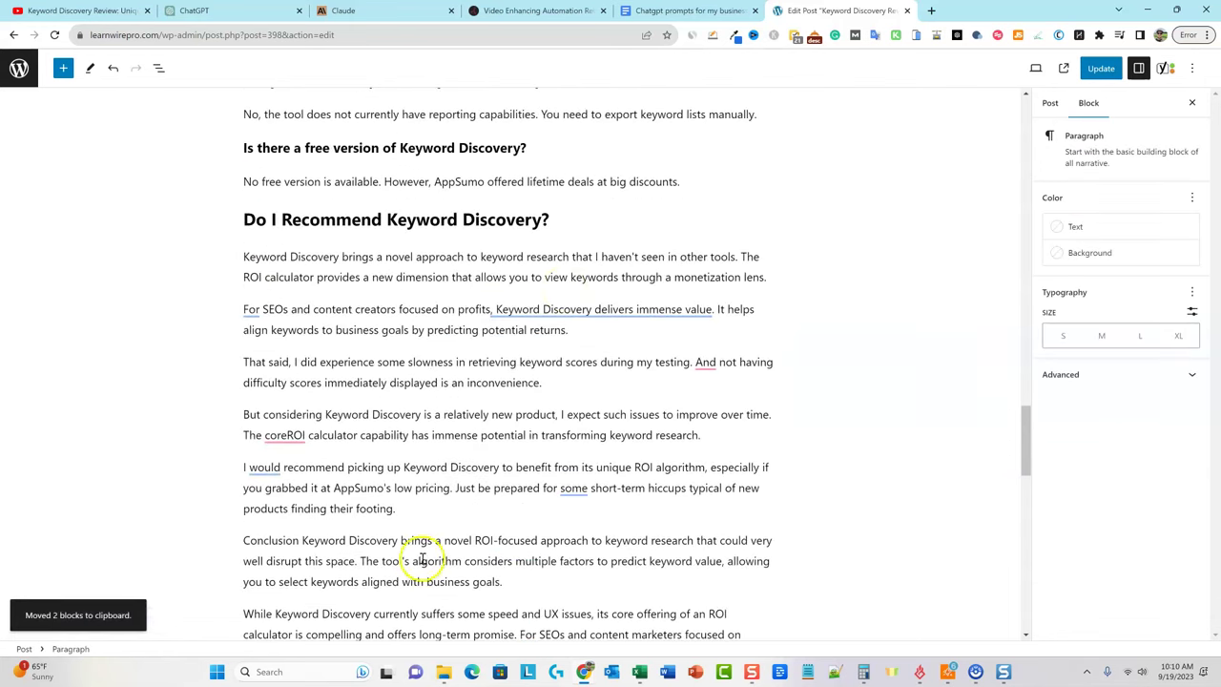
pyautogui.moveTo(249, 540); pyautogui.dragTo(387, 542)
pyautogui.click(305, 540)
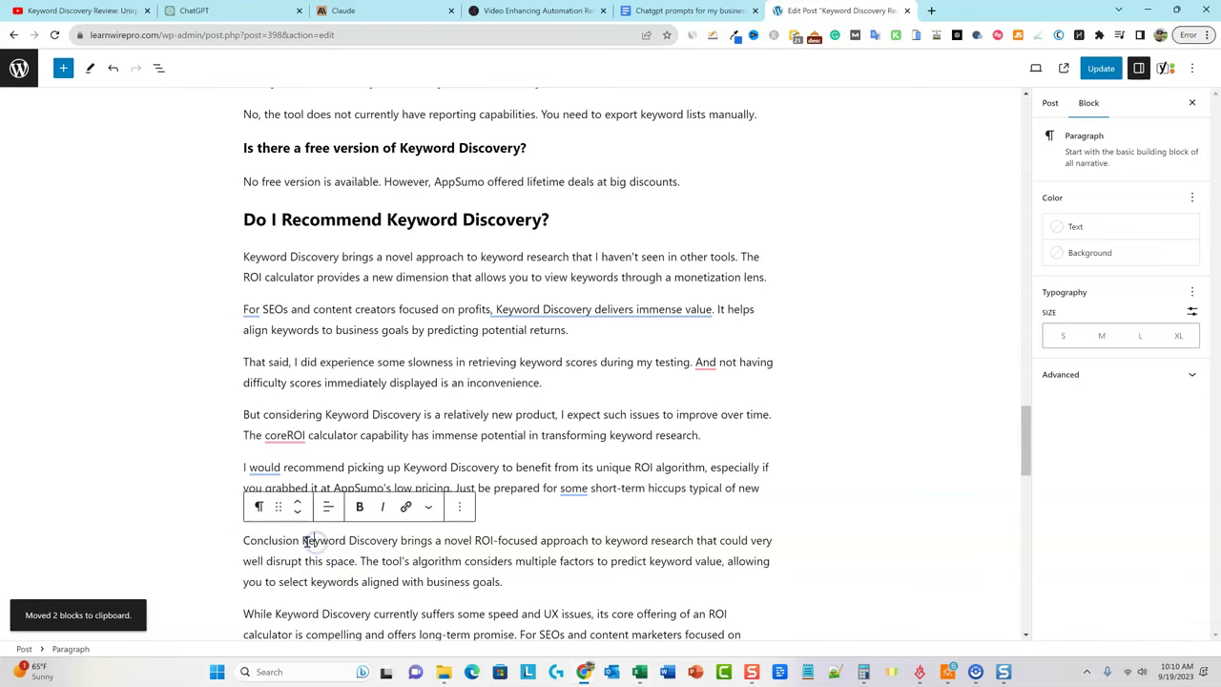
pyautogui.press('Return')
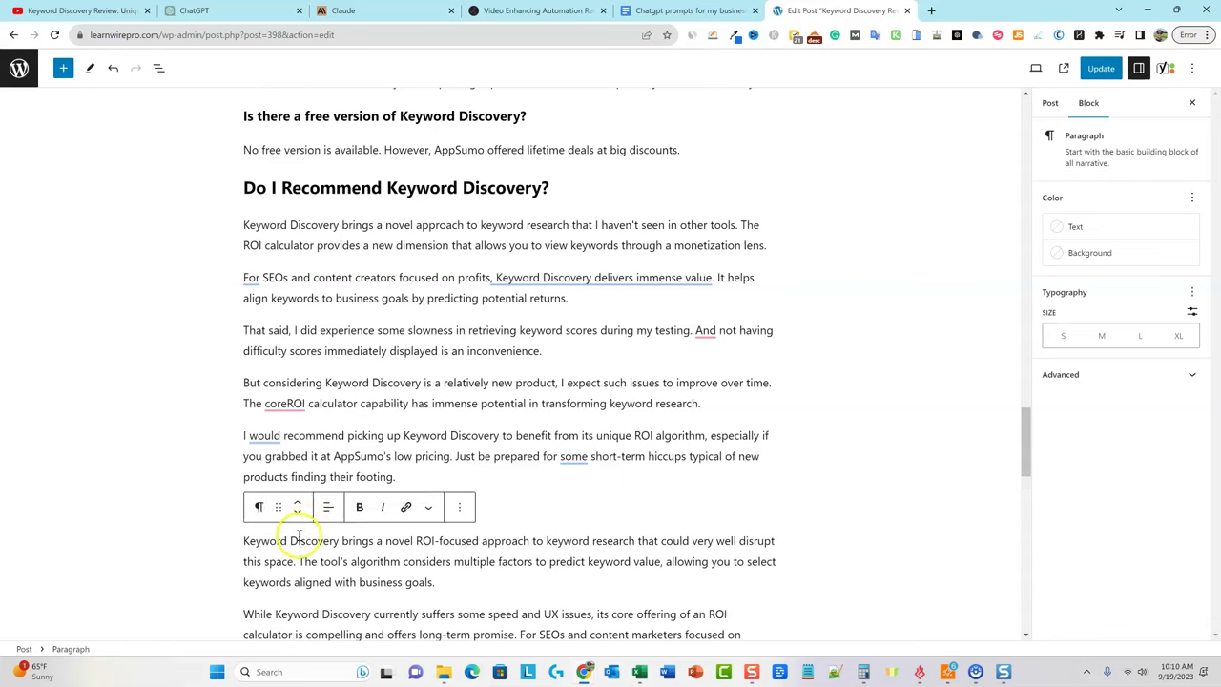
pyautogui.click(493, 503)
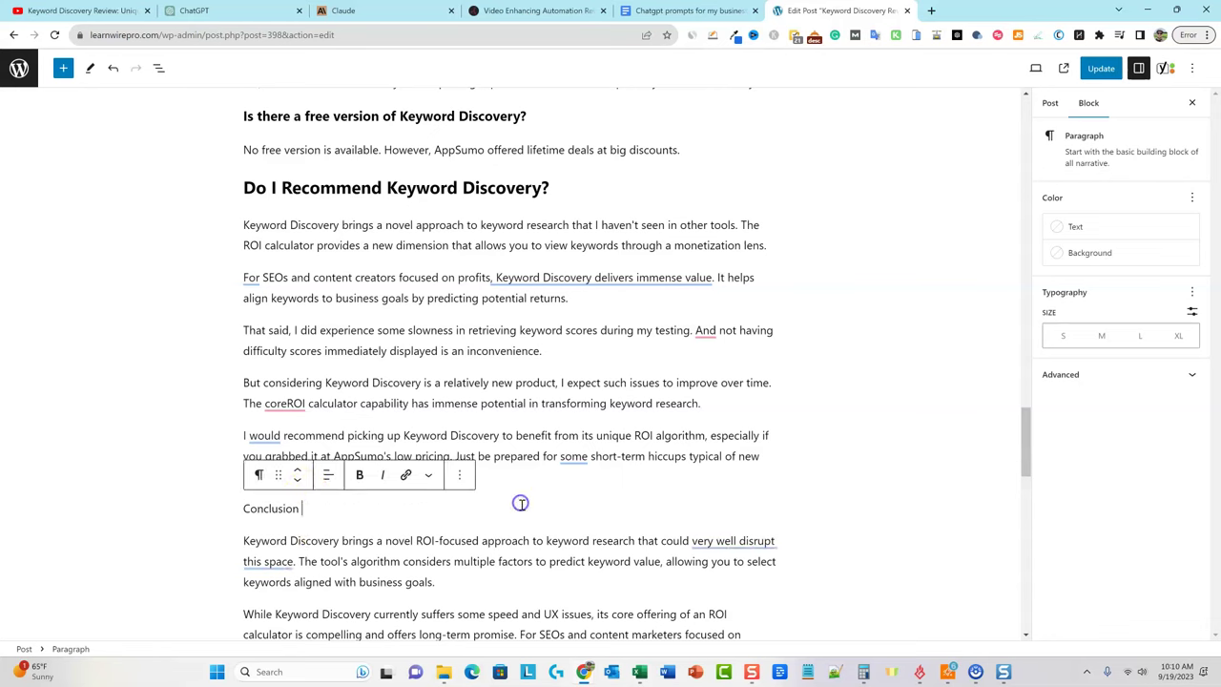
pyautogui.click(259, 473)
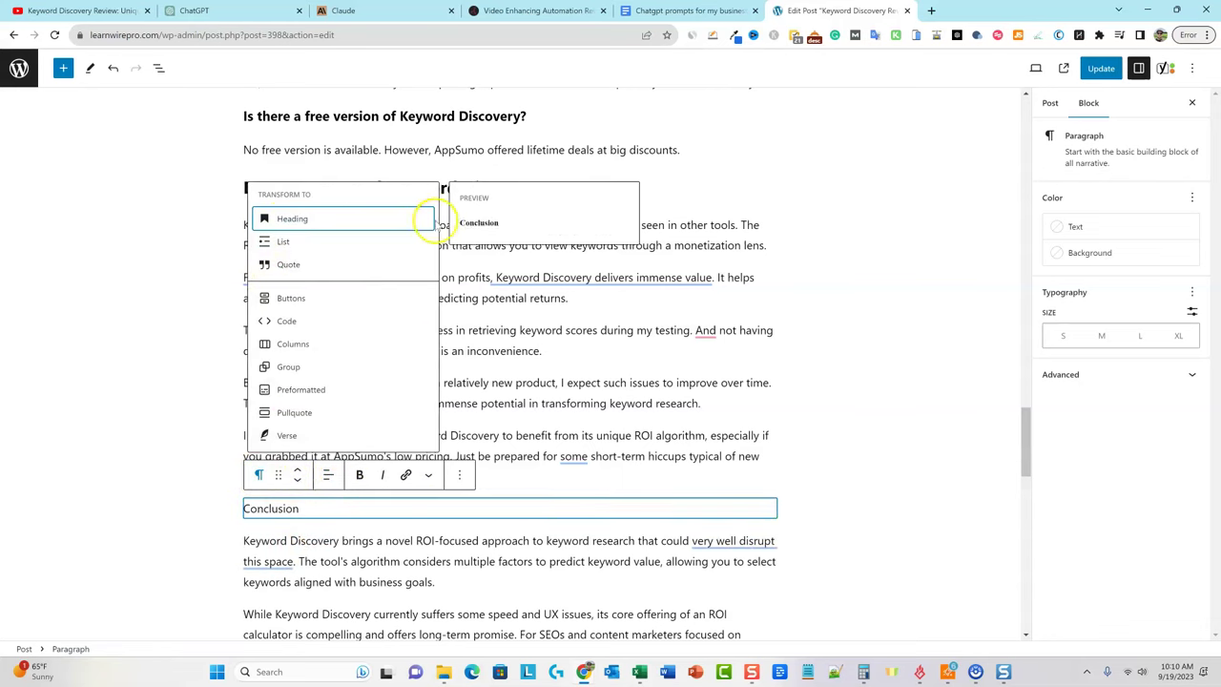
pyautogui.click(372, 218)
pyautogui.click(594, 436)
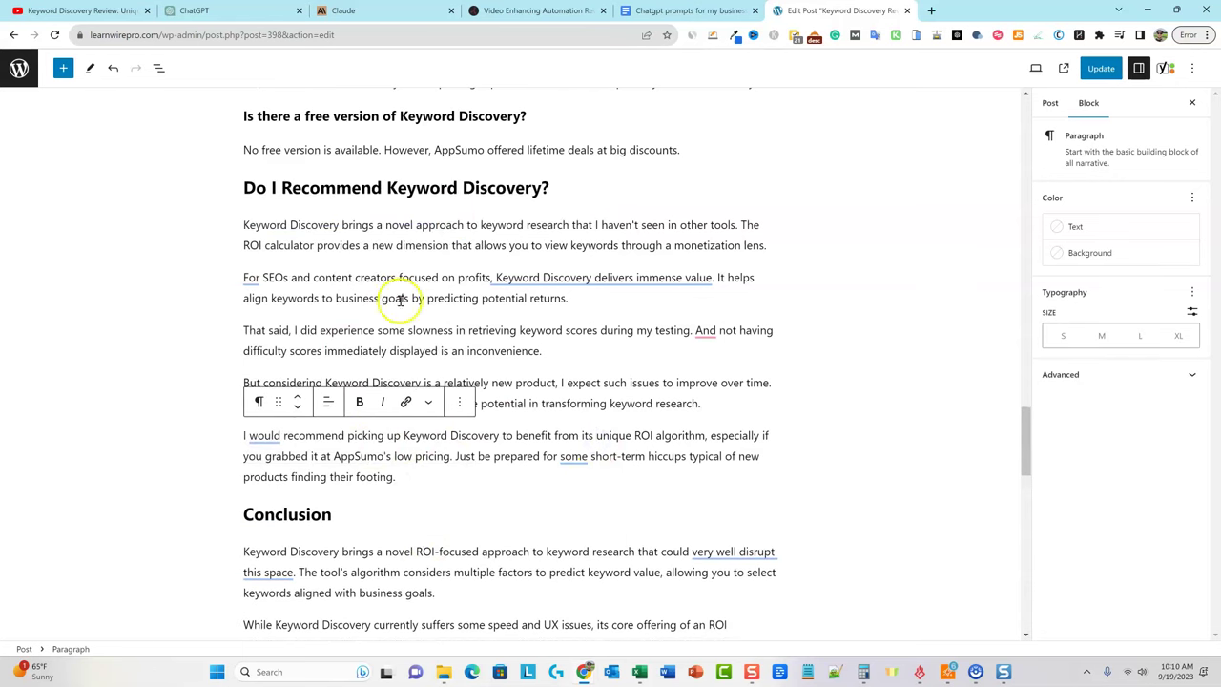
# Examine the pasted article's FAQs, pricing, pros and cons, and uses sections, working back up to the post title.
pyautogui.scroll(3, 410, 324)
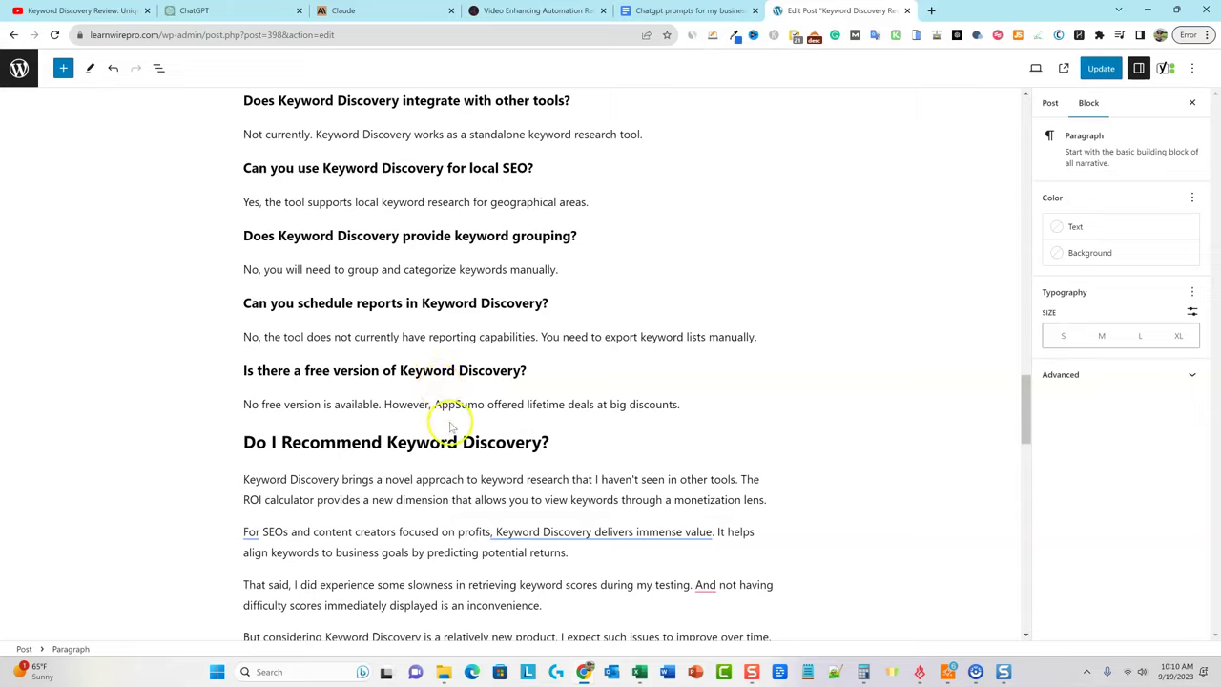
pyautogui.scroll(2, 450, 422)
pyautogui.scroll(2, 450, 421)
pyautogui.click(264, 445)
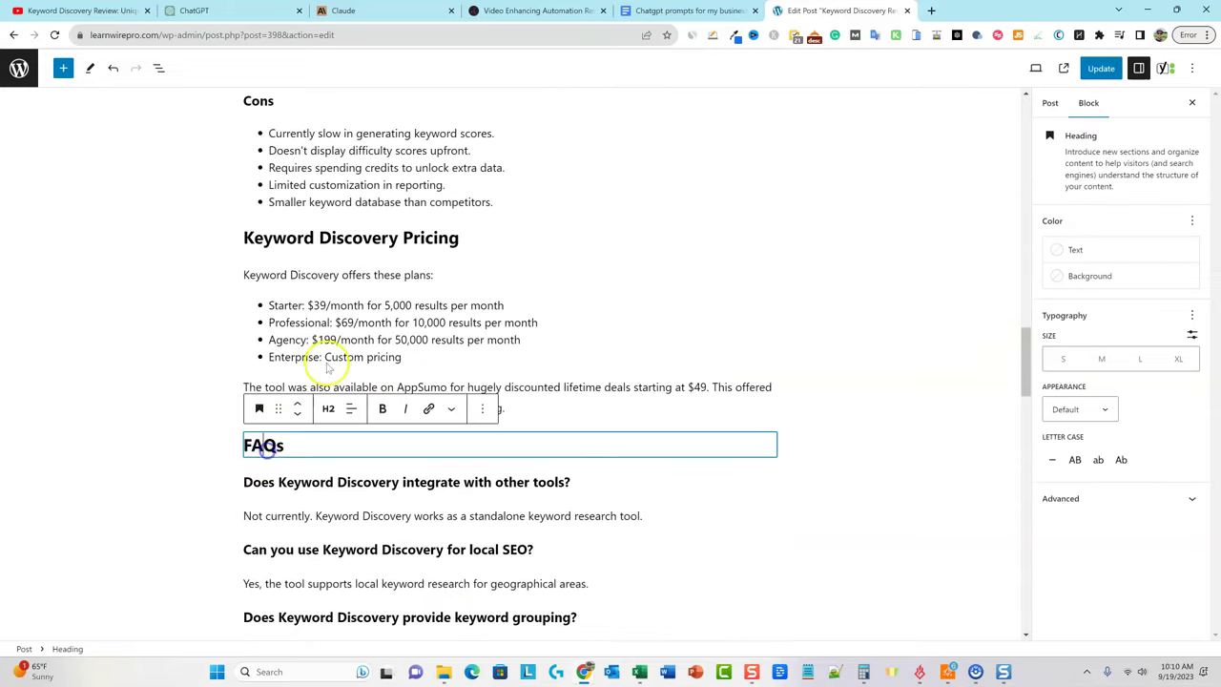
pyautogui.scroll(2, 381, 387)
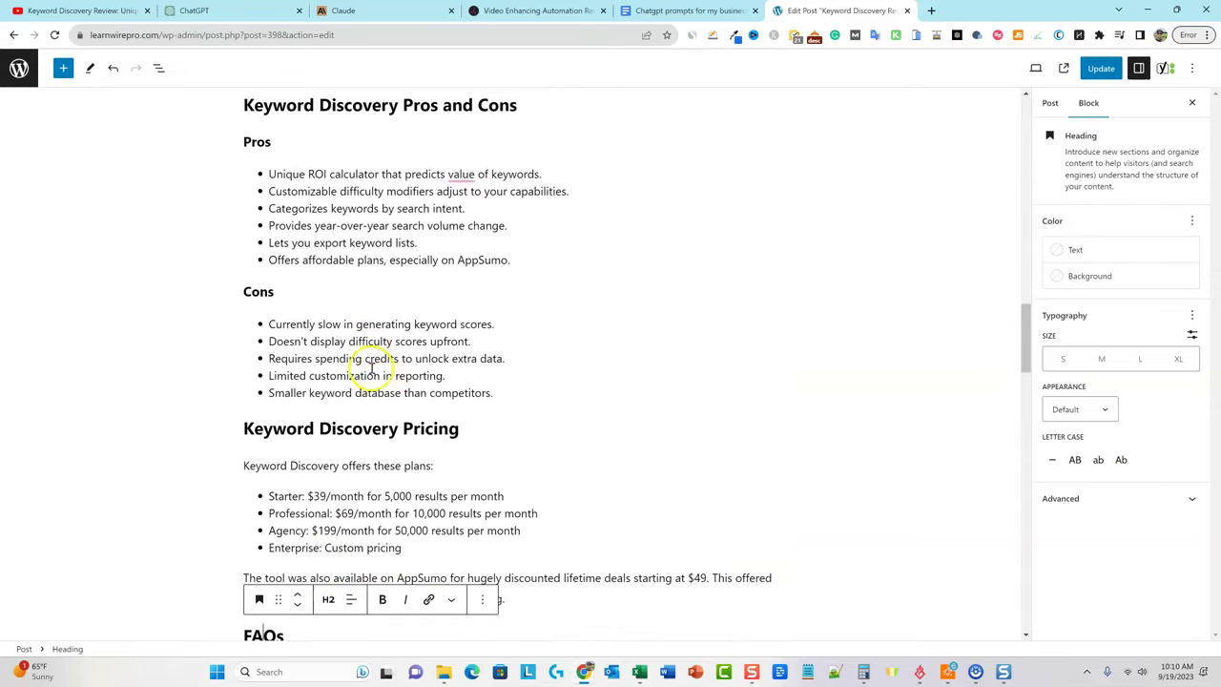
pyautogui.click(376, 368)
pyautogui.scroll(10, 387, 374)
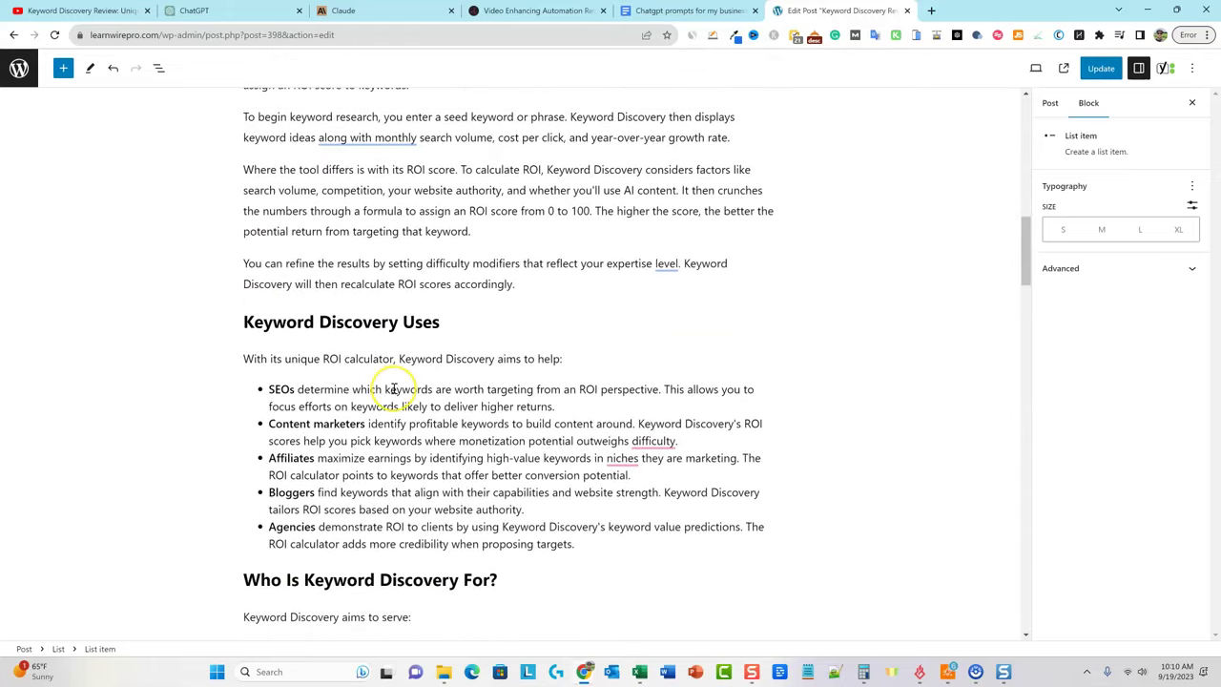
pyautogui.scroll(10, 392, 389)
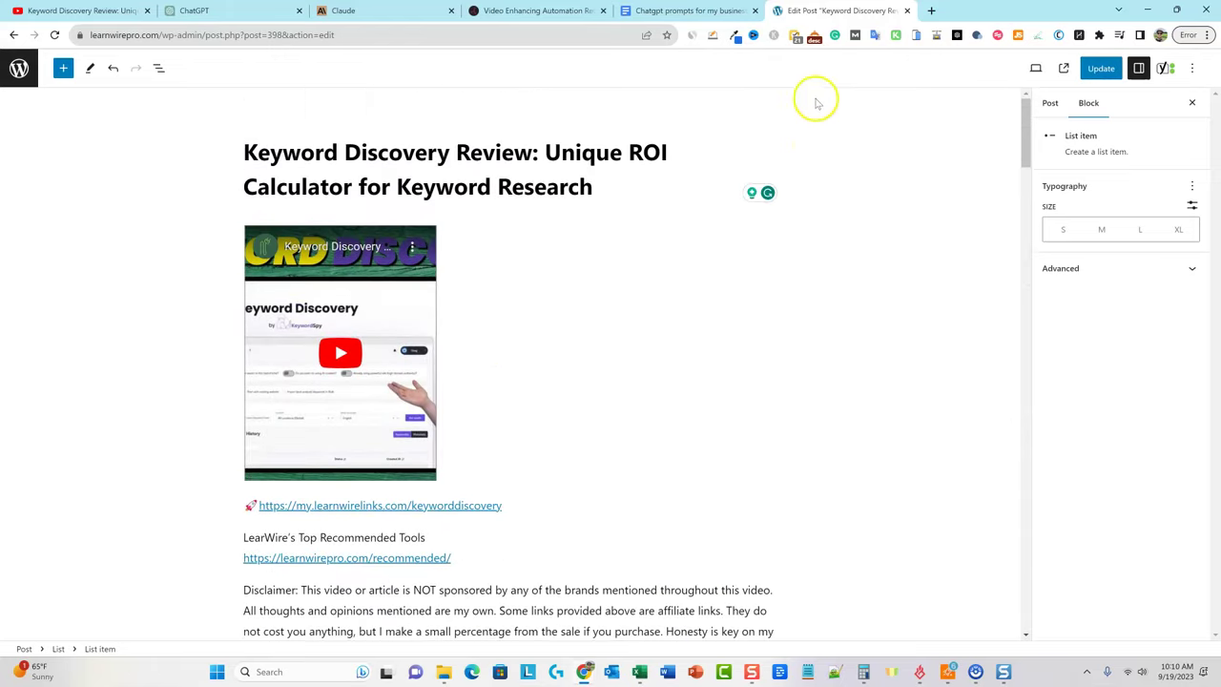
# Paste the cut "Key Points" heading and bullet list on a new line between the disclaimer and the "My Keyword Discovery Review" heading.
pyautogui.scroll(-3, 763, 329)
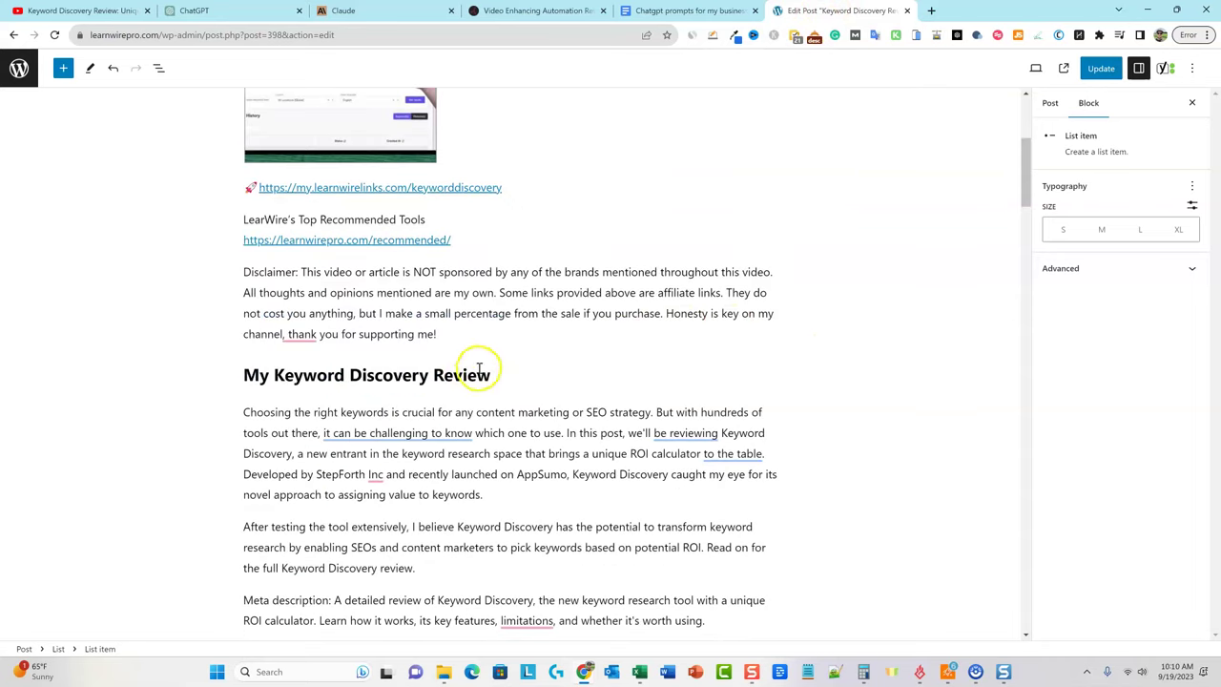
pyautogui.click(449, 336)
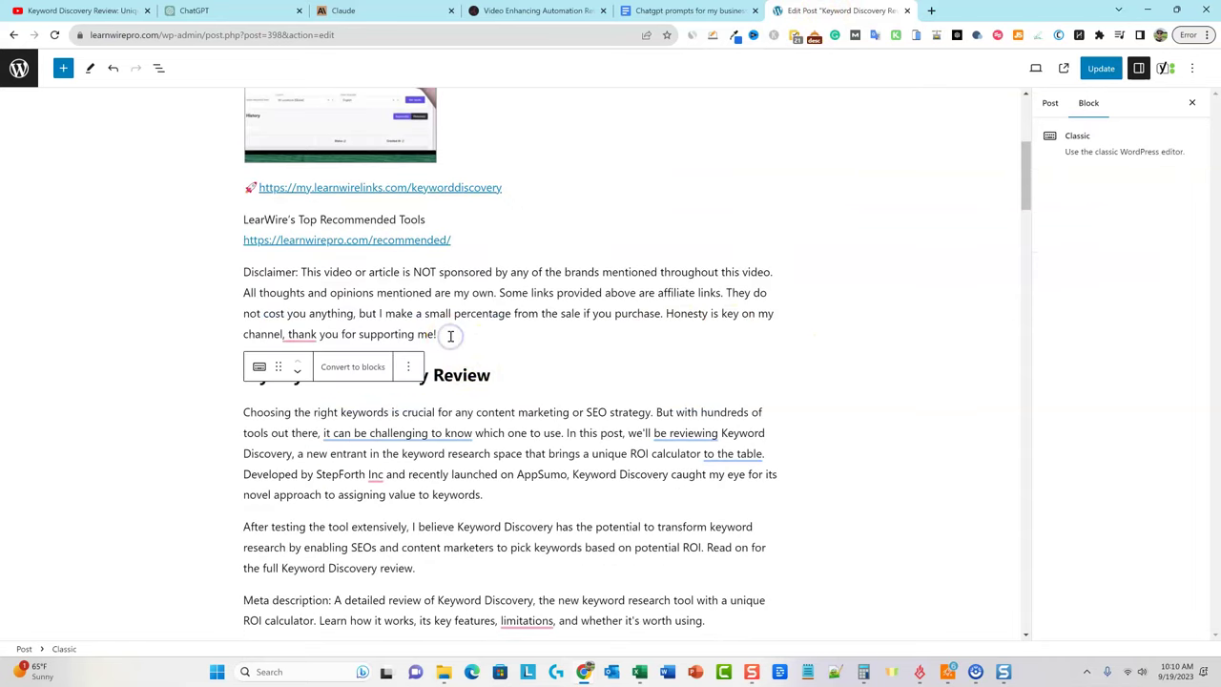
pyautogui.press('Return')
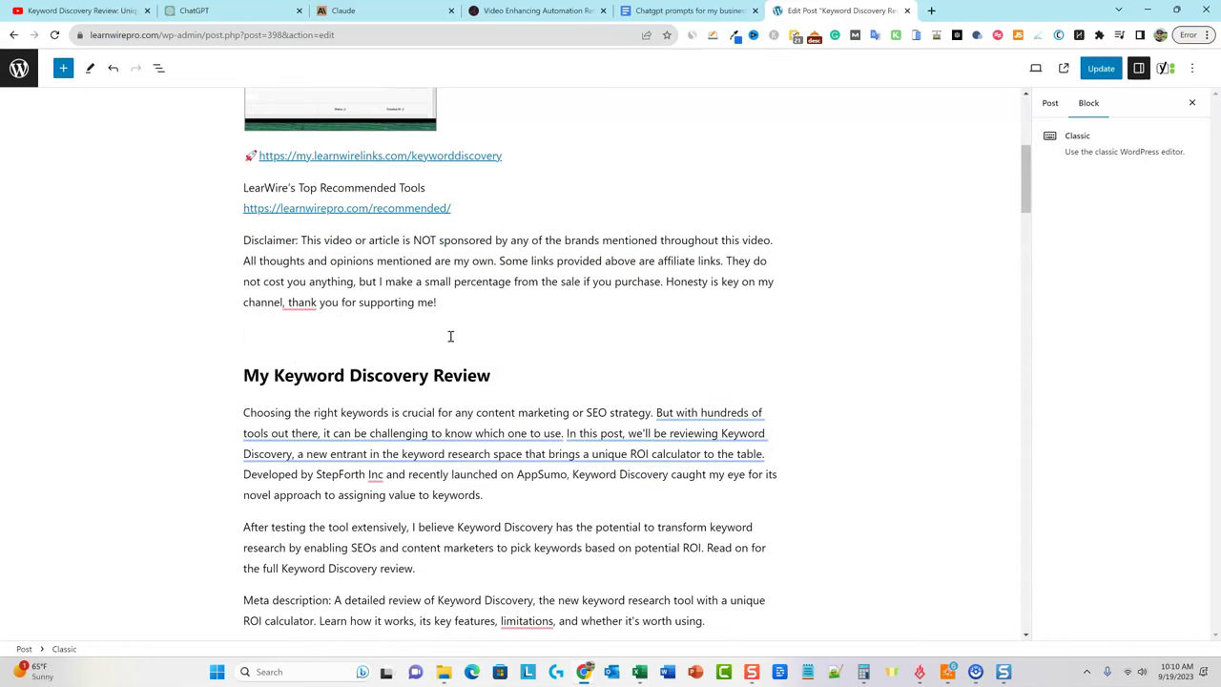
pyautogui.write('Key Points Keyword Discovery calculates ROI scores for keywords based on monetization potential. The tool adjusts scores based on your website strength and content type. SEOs, content creators, affiliates, and agencies can benefit from ROI-focused suggestions. Unique ROI calculator is the main differentiator from other tools. Currently suffers some speed and UX issues but shows long-term promise. Affordable pricing, especially huge discounts through AppSumo deal. Recommended for SEOs and content marketers focused on monetization.')
pyautogui.scroll(1, 451, 340)
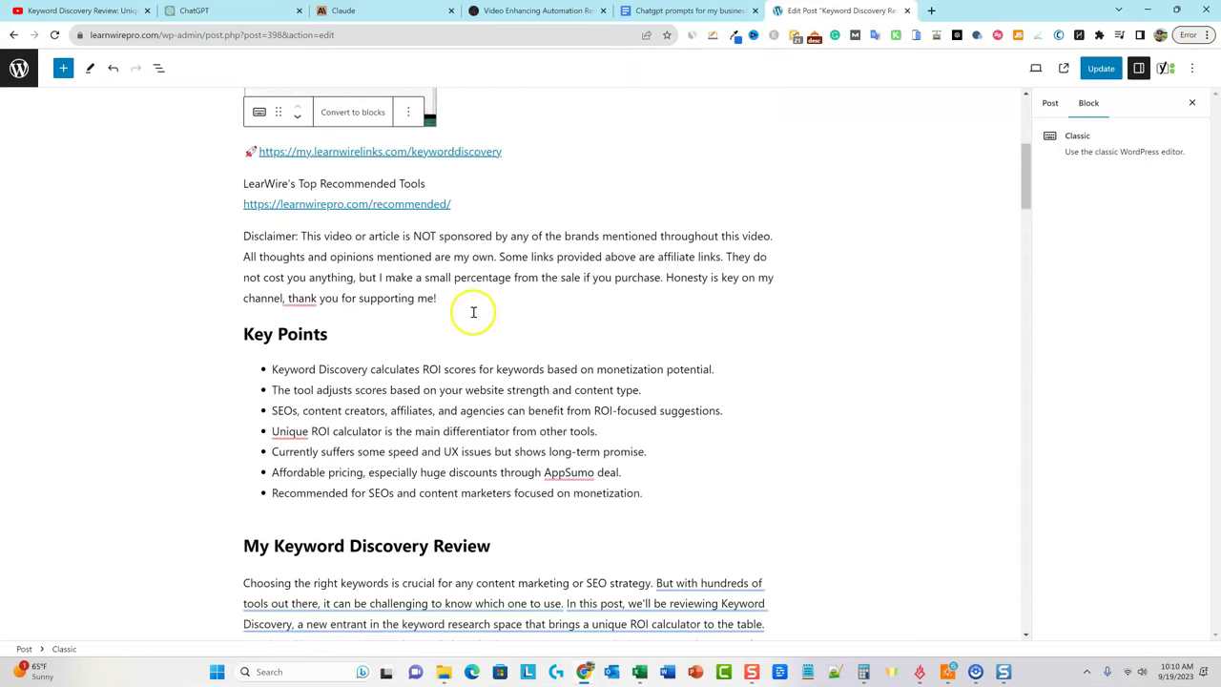
# Update the post and open its published page in a new tab.
pyautogui.scroll(1, 455, 444)
pyautogui.scroll(5, 730, 430)
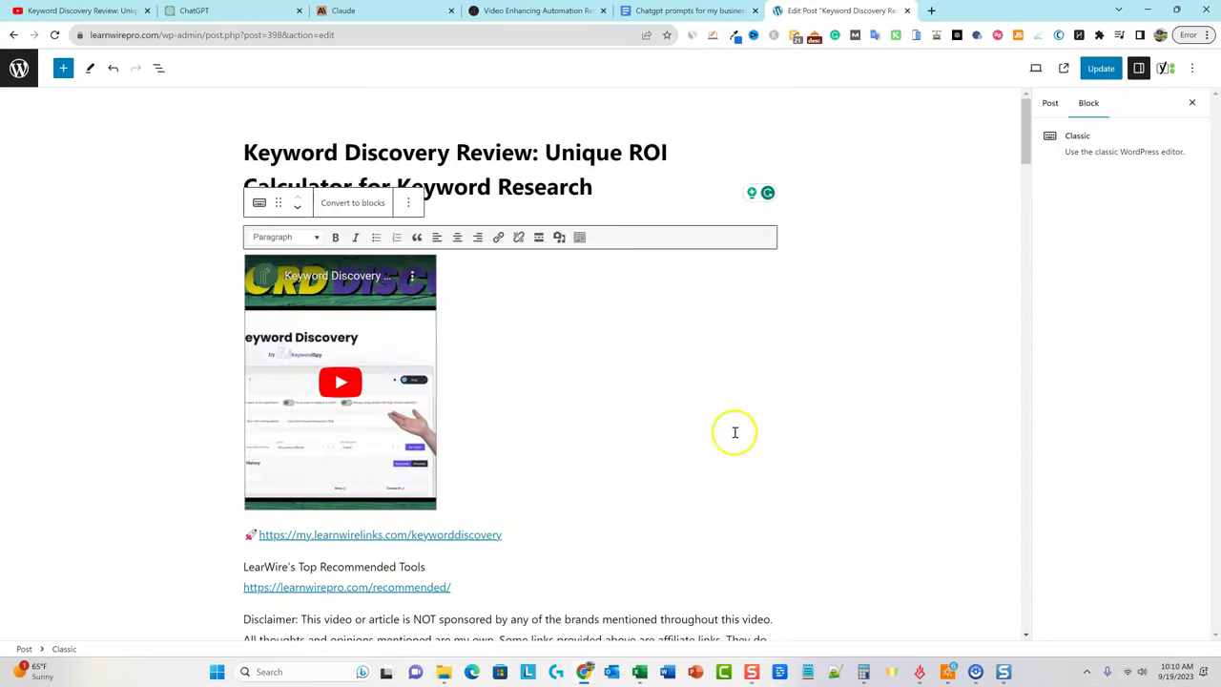
pyautogui.click(1102, 70)
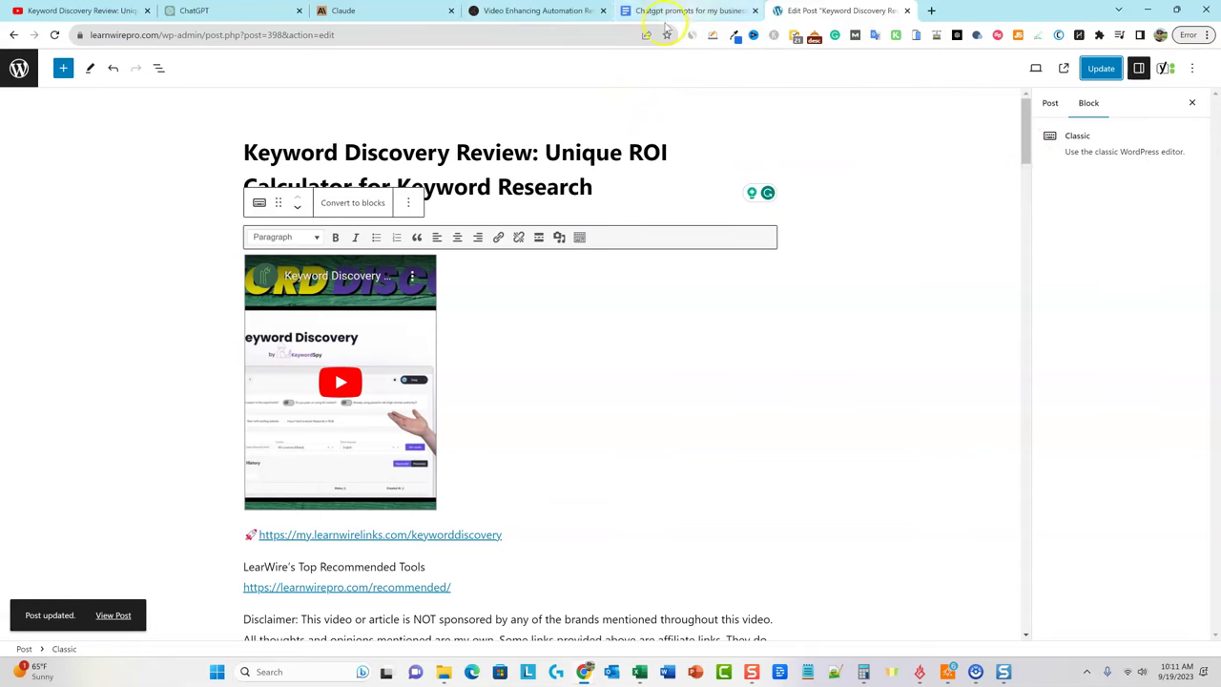
pyautogui.click(1063, 68)
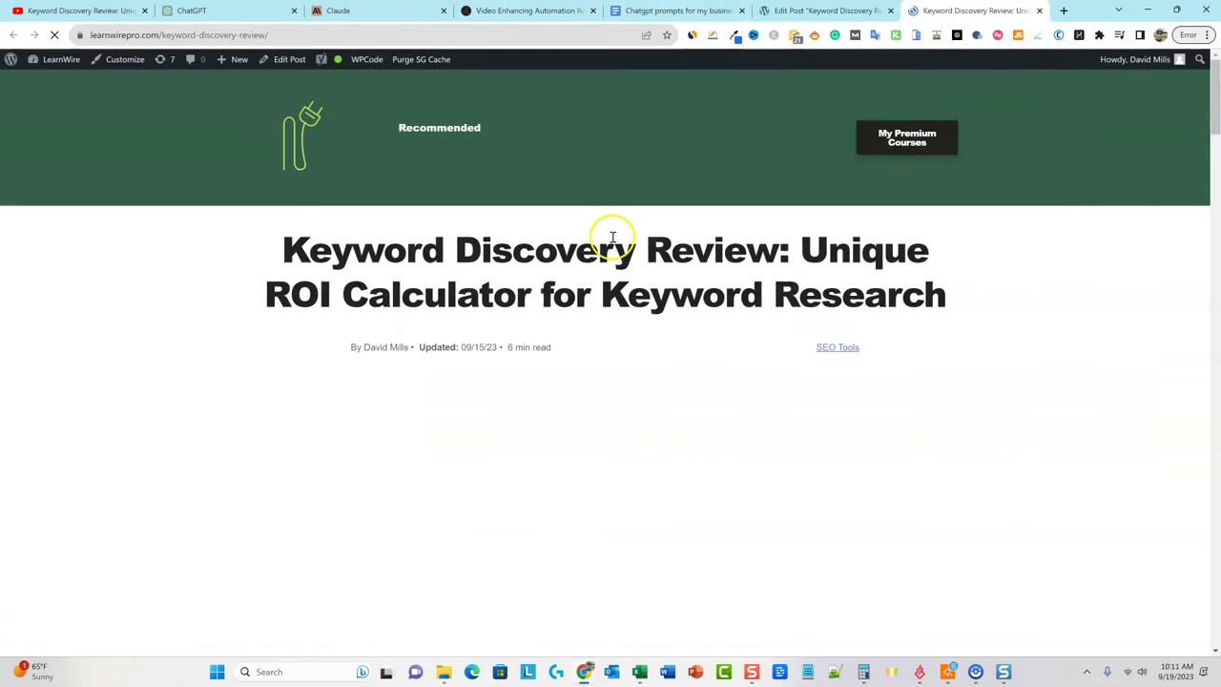
# Examine the published post from the embedded video and Key Points through the how-it-works, uses and target audience sections.
pyautogui.scroll(-2, 472, 264)
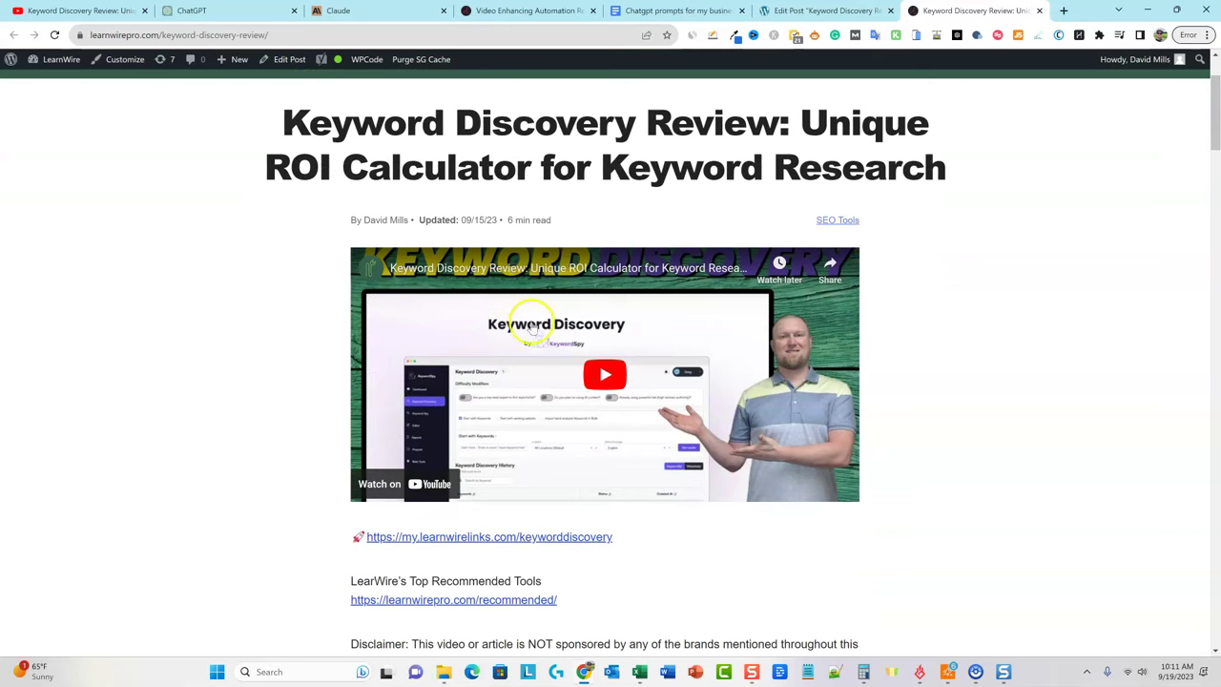
pyautogui.scroll(-2, 909, 436)
pyautogui.scroll(-2, 909, 436)
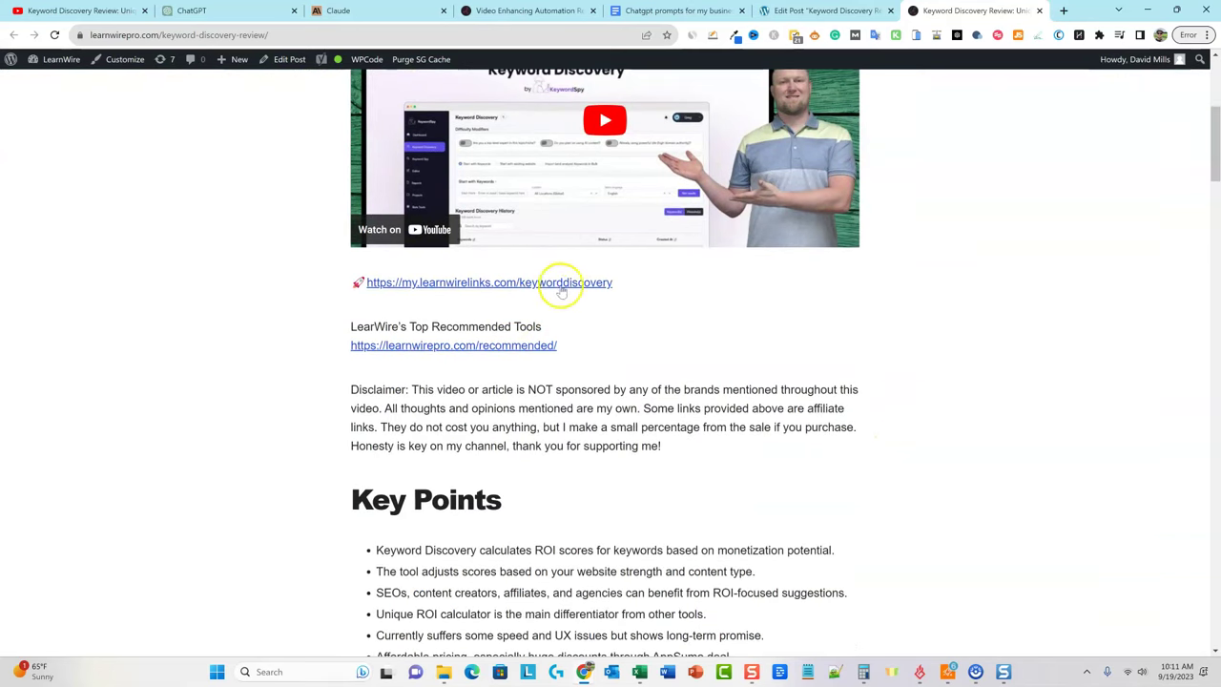
pyautogui.scroll(-3, 620, 442)
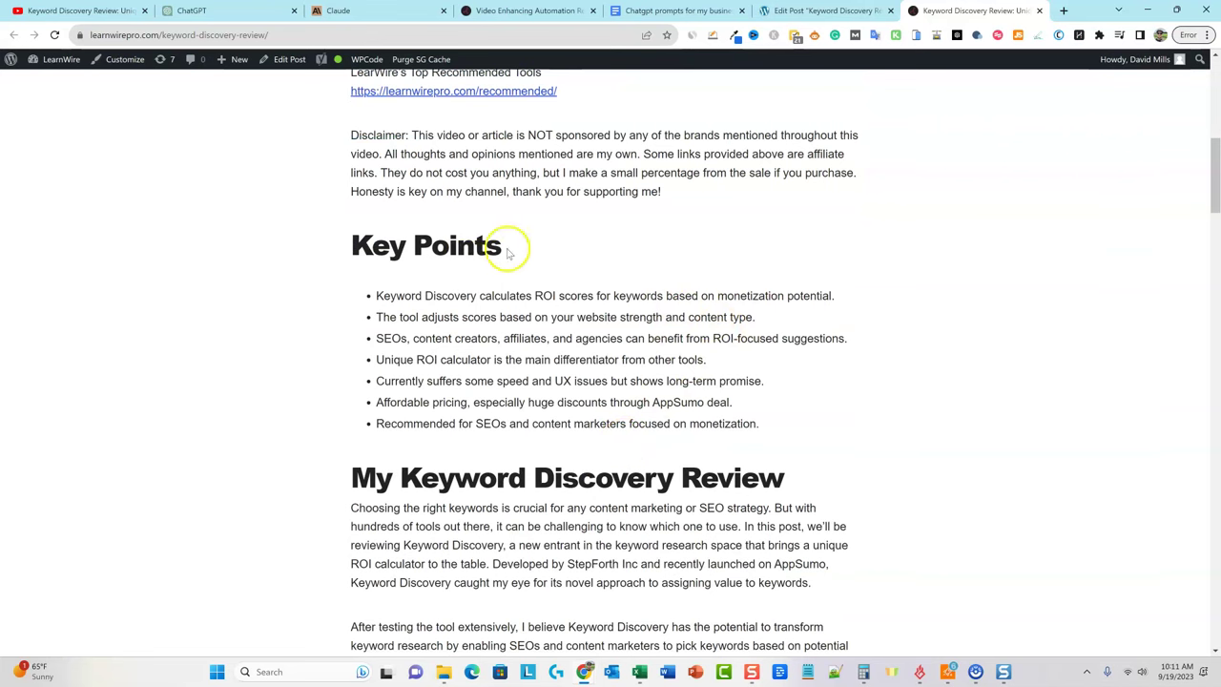
pyautogui.scroll(-3, 668, 333)
pyautogui.scroll(-5, 853, 355)
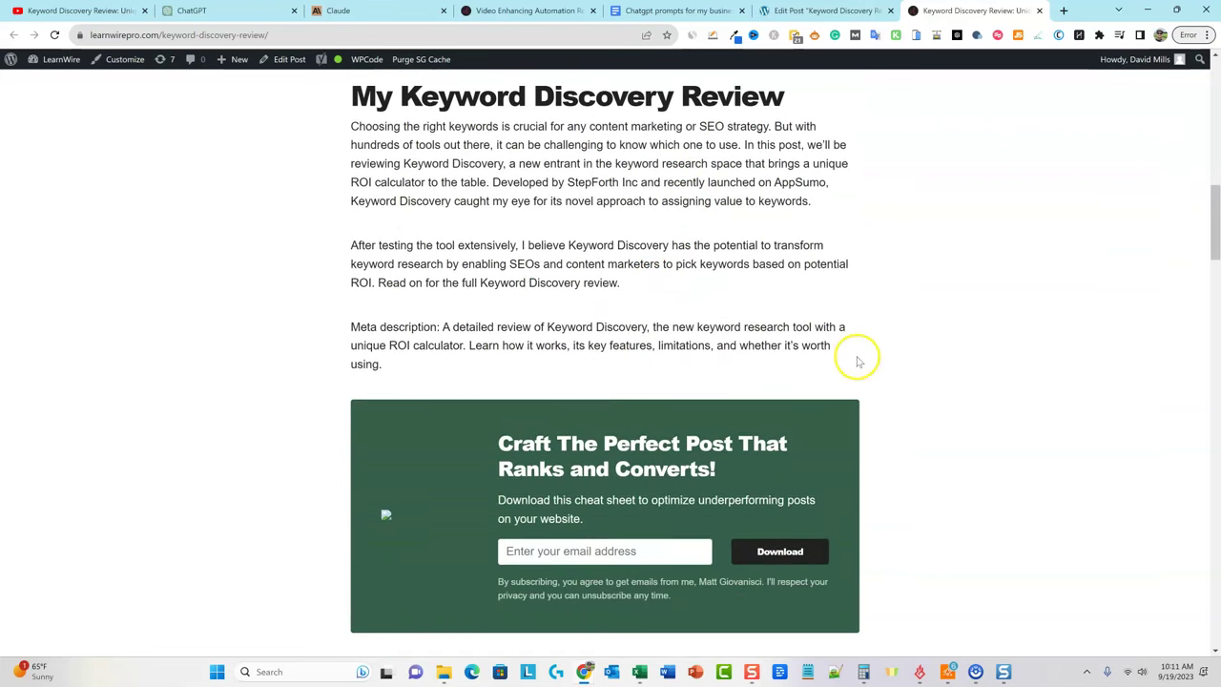
pyautogui.scroll(-2, 856, 361)
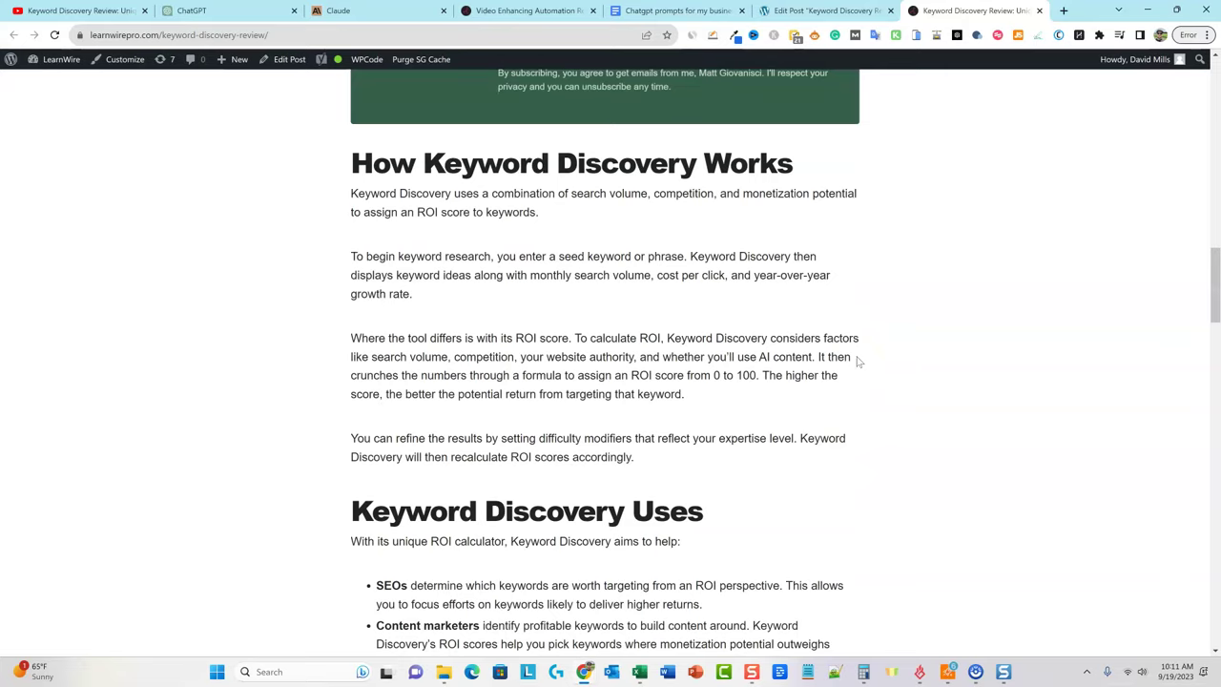
pyautogui.scroll(-3, 856, 361)
pyautogui.scroll(-1, 856, 361)
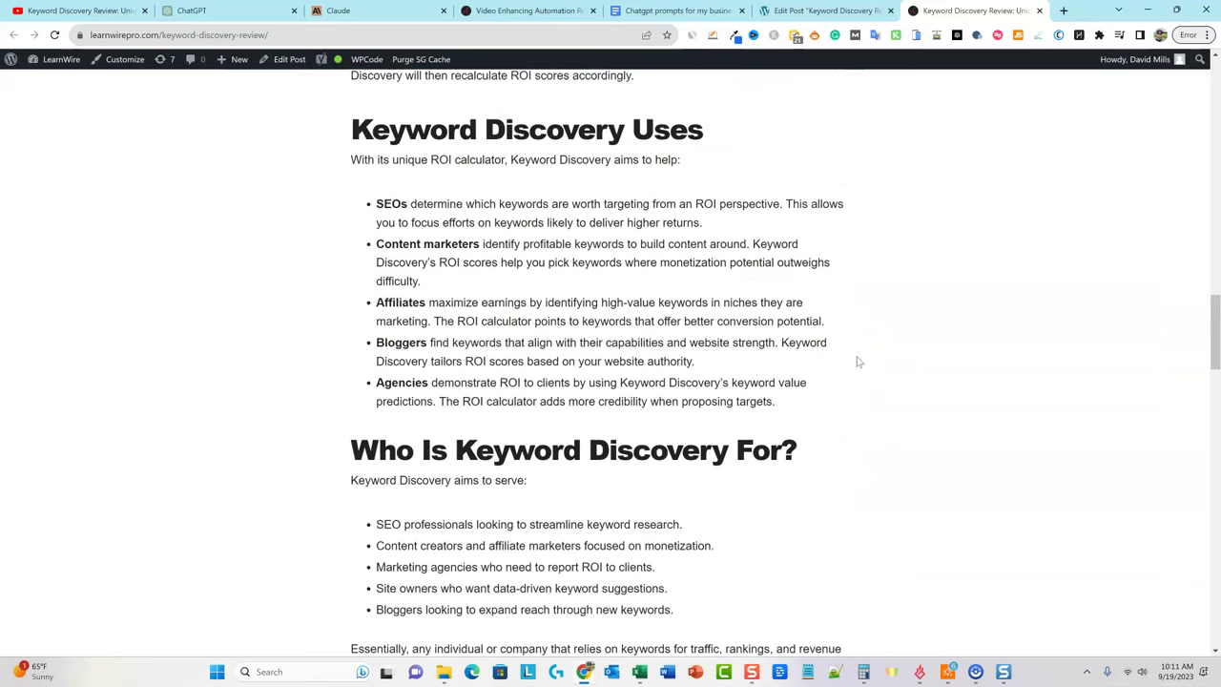
pyautogui.scroll(-1, 857, 361)
pyautogui.scroll(-1, 856, 360)
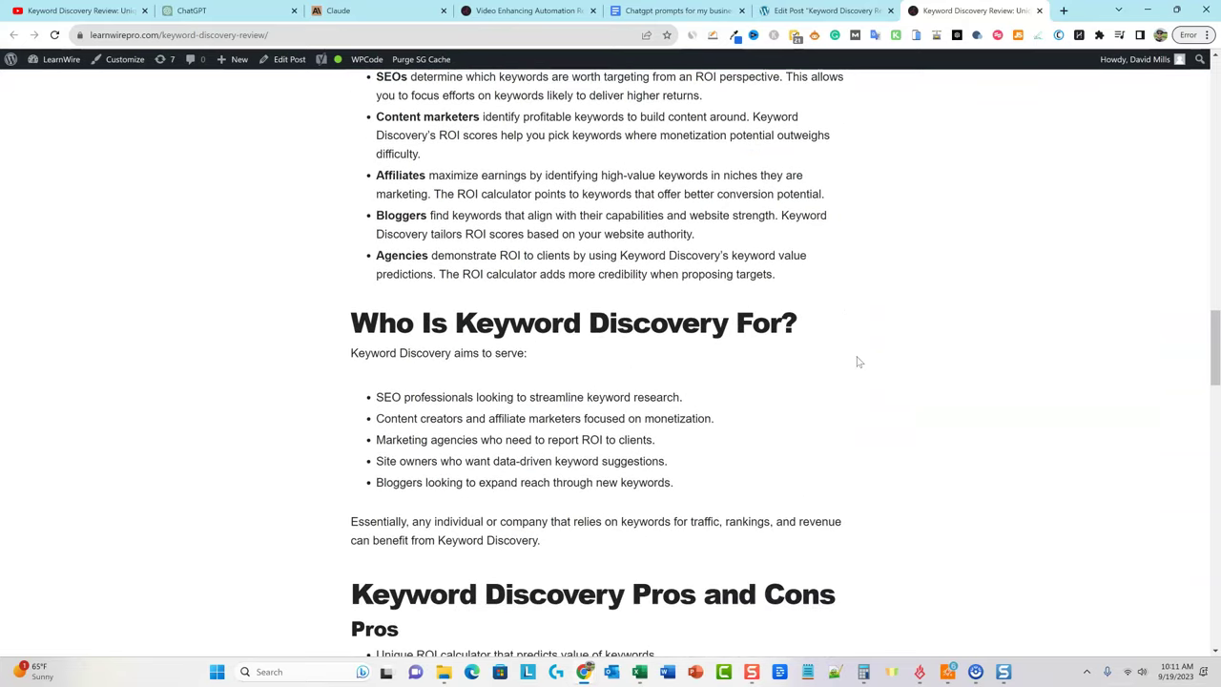
pyautogui.scroll(-2, 856, 360)
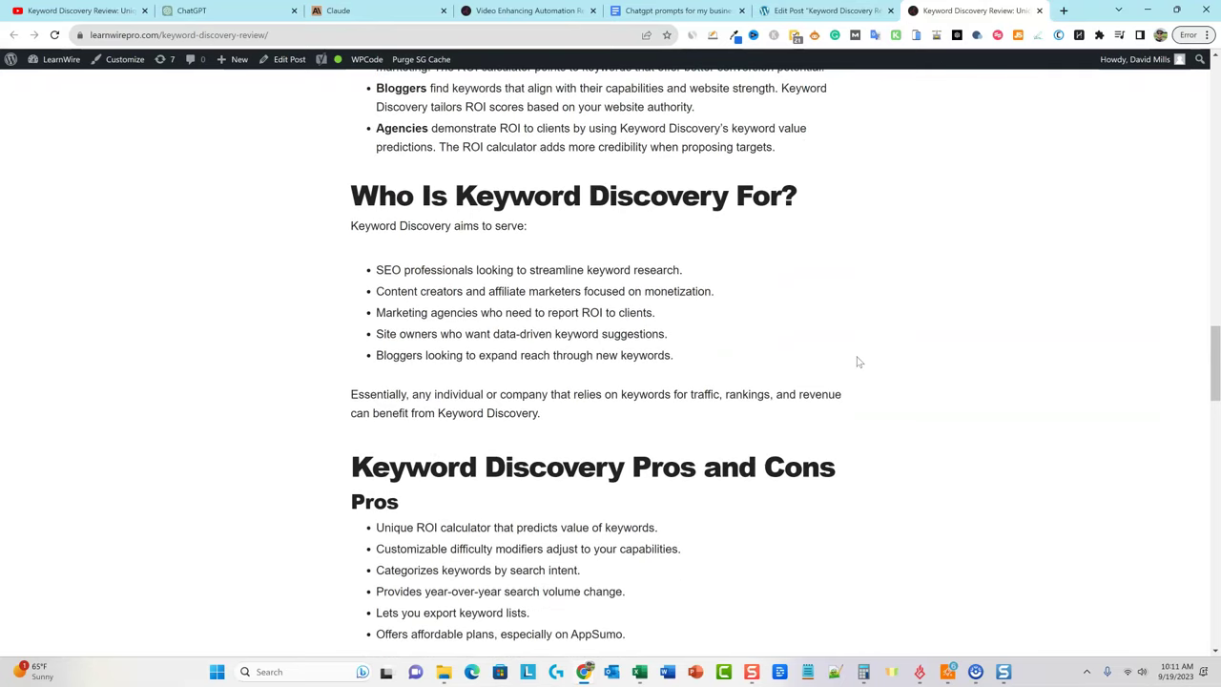
pyautogui.scroll(-2, 856, 361)
pyautogui.scroll(-1, 856, 361)
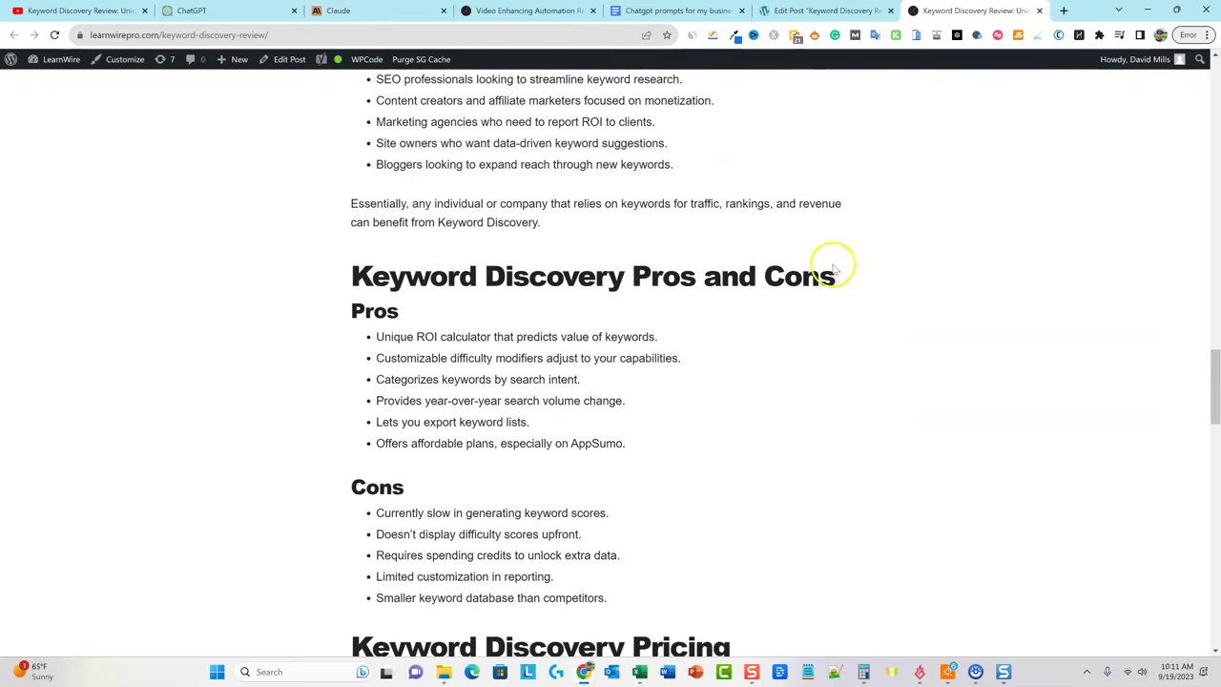
# Examine the "Keyword Discovery Pros and Cons" and "Keyword Discovery Pricing" sections of the published post.
pyautogui.moveTo(352, 273); pyautogui.dragTo(751, 308)
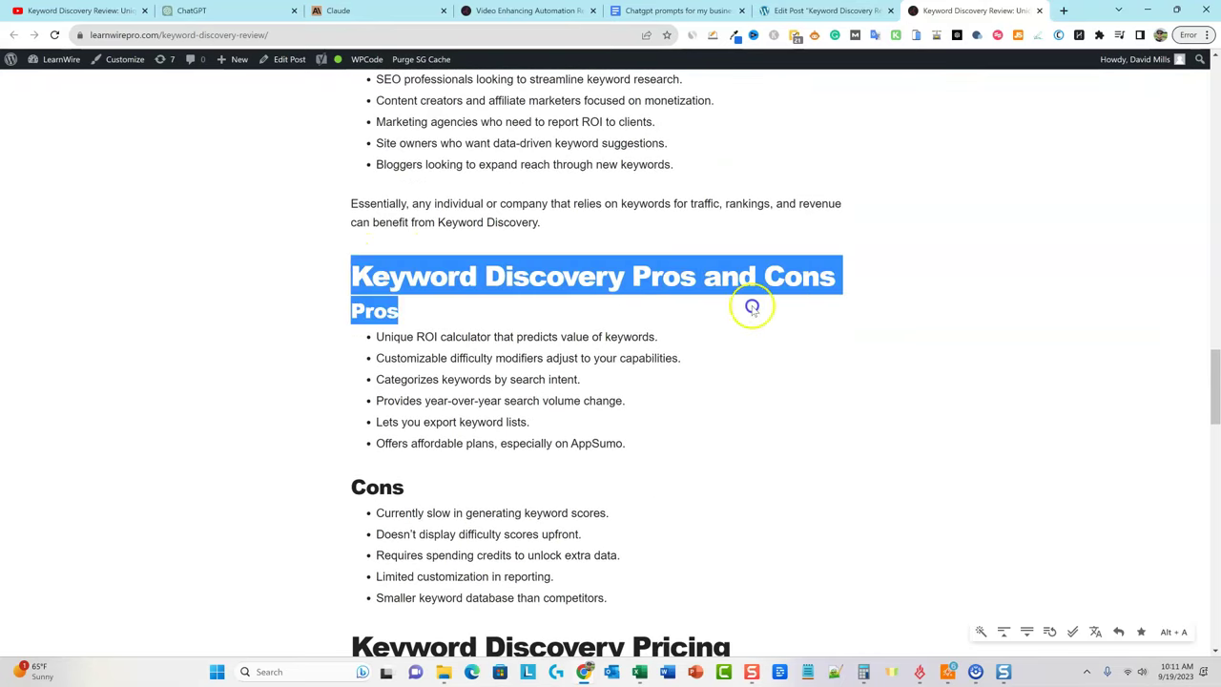
pyautogui.click(663, 317)
pyautogui.scroll(-1, 575, 308)
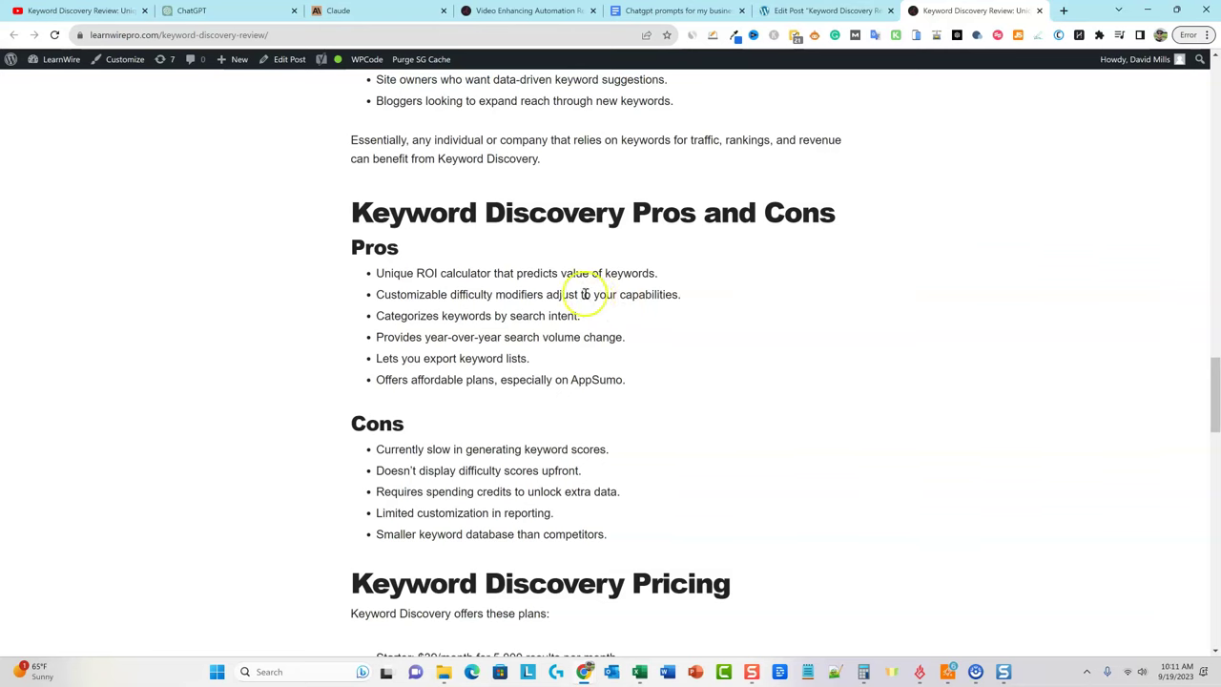
pyautogui.scroll(-1, 631, 329)
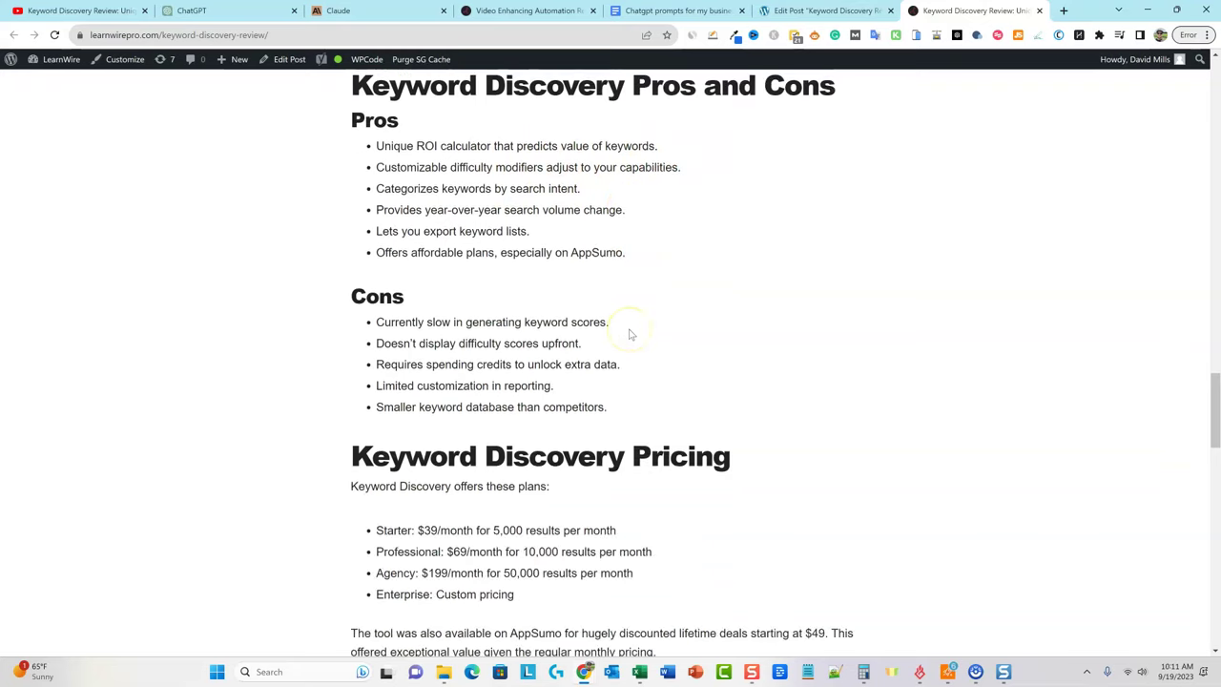
pyautogui.scroll(-1, 630, 334)
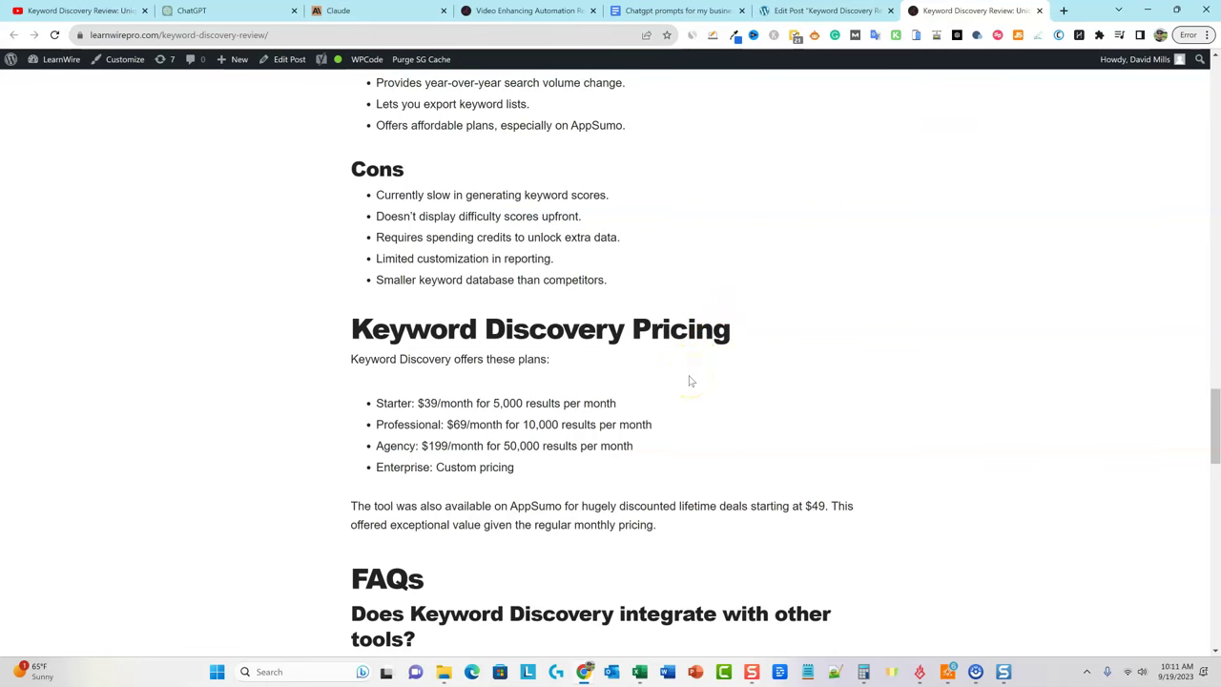
pyautogui.scroll(-1, 670, 376)
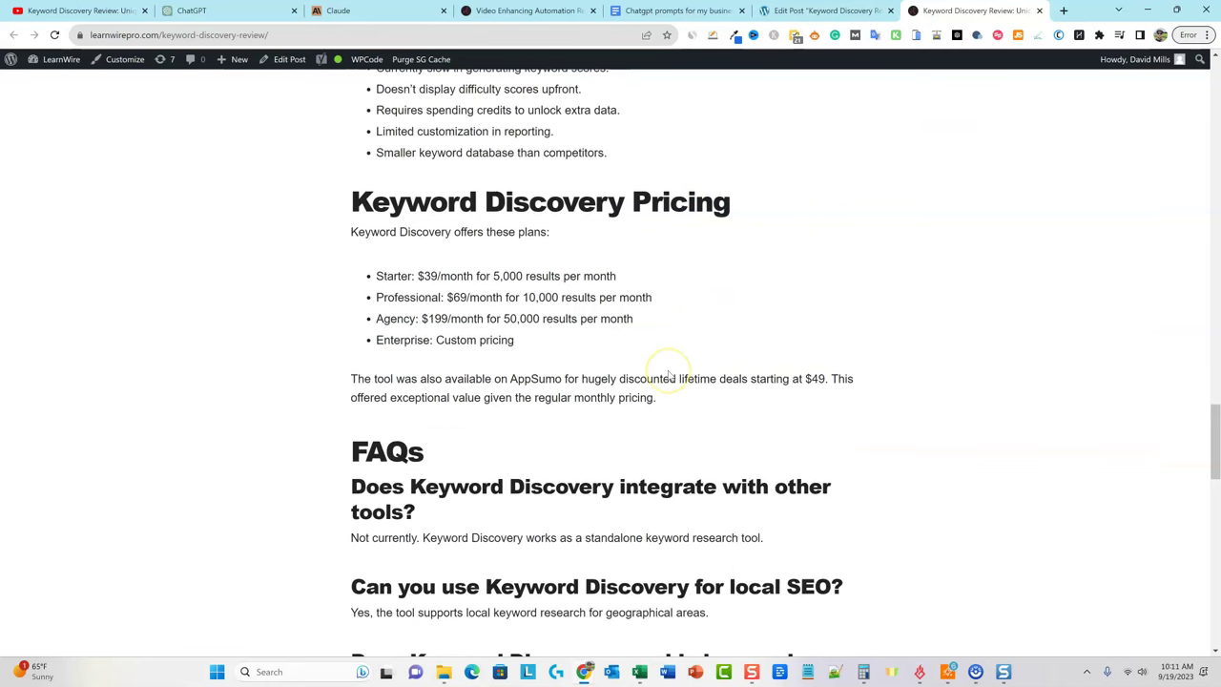
pyautogui.scroll(-1, 669, 376)
pyautogui.scroll(3, 672, 374)
pyautogui.scroll(4, 731, 351)
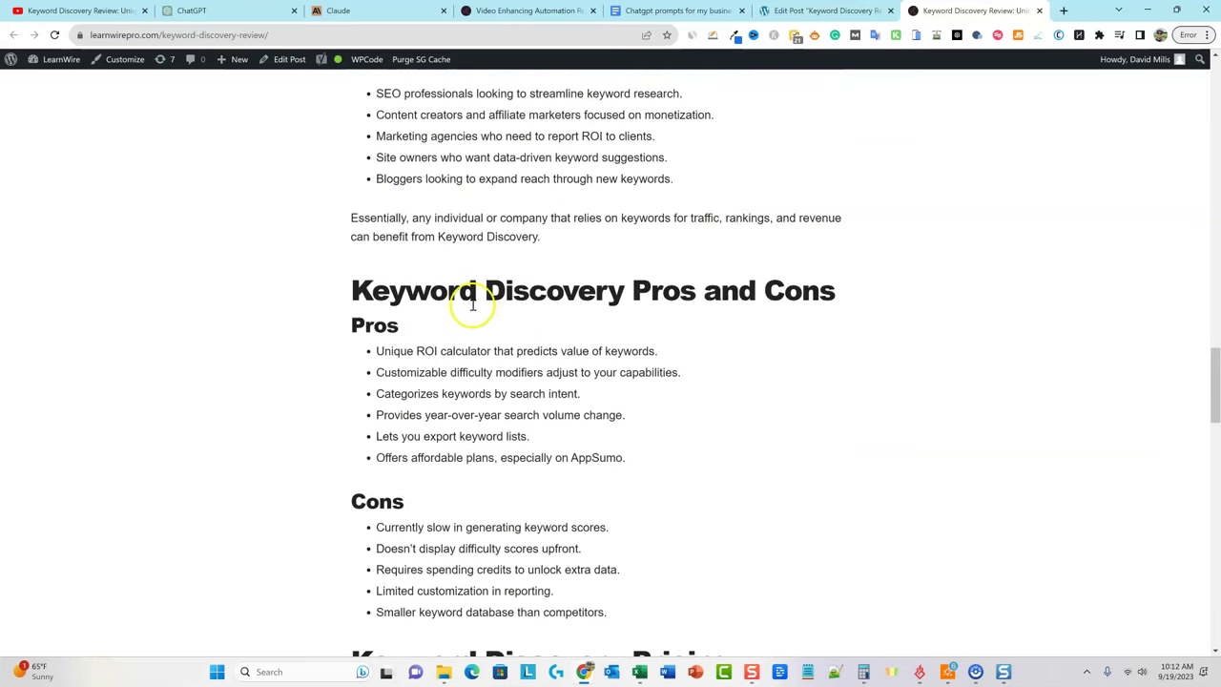
pyautogui.scroll(-3, 621, 490)
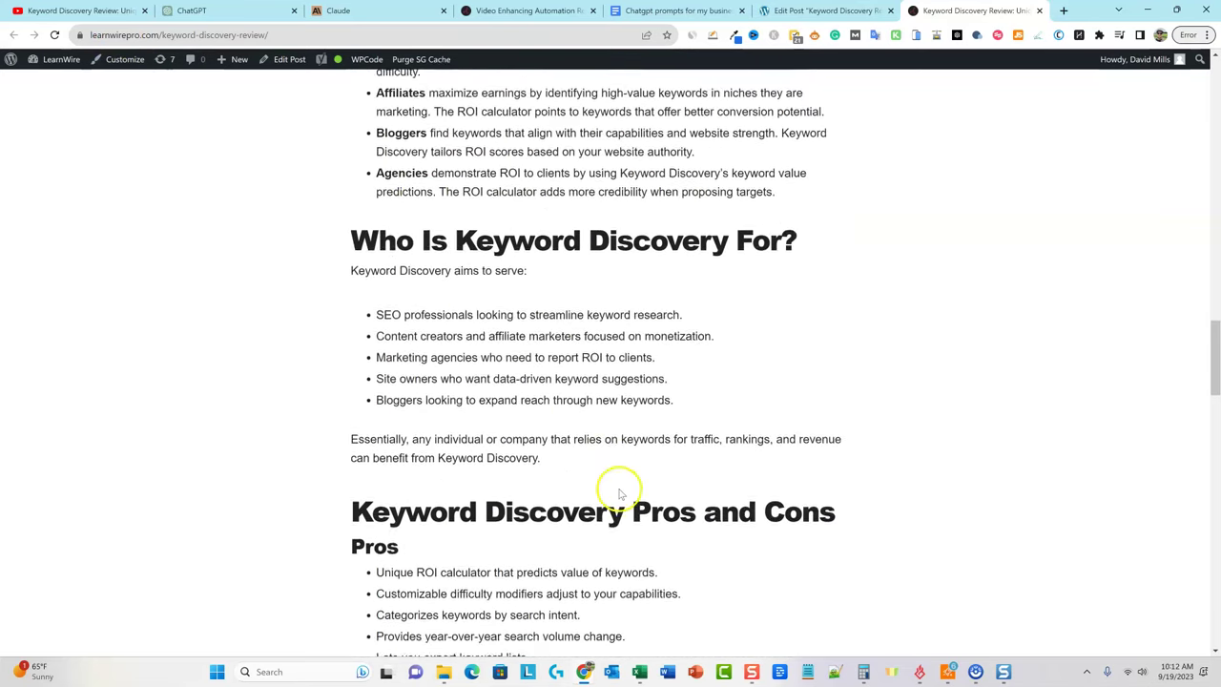
pyautogui.scroll(-1, 682, 470)
pyautogui.scroll(-1, 684, 472)
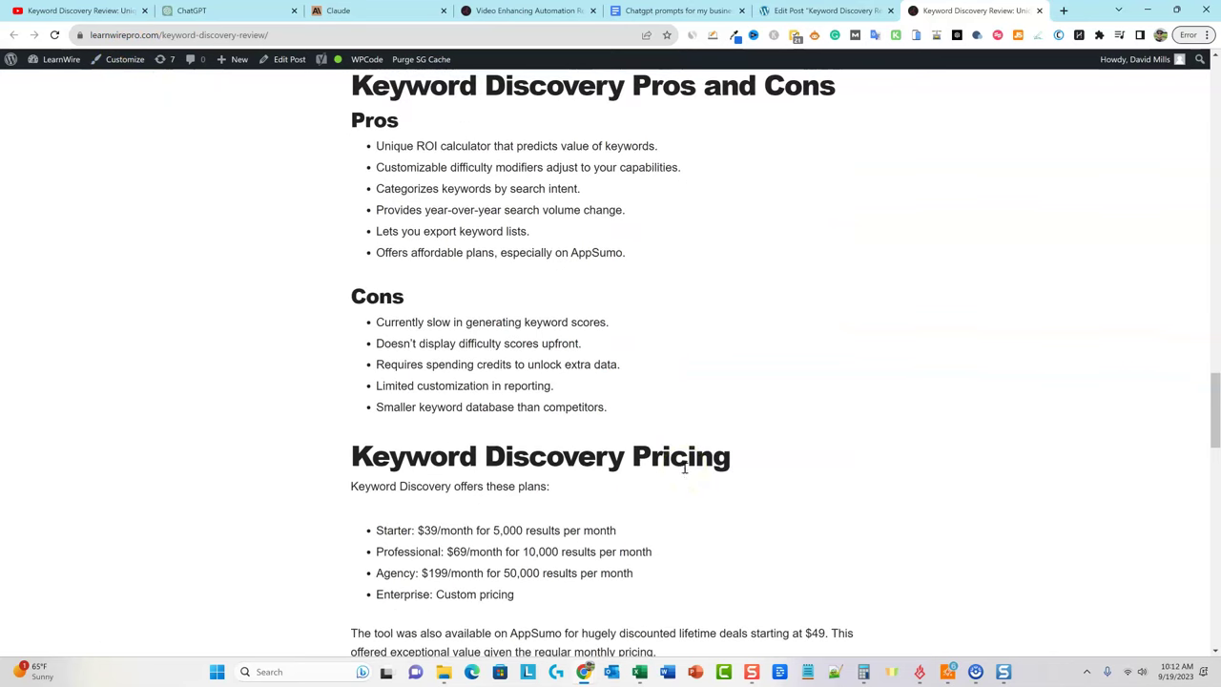
# Examine the published FAQs, recommendation and conclusion, and review the page back up to the video and Key Points.
pyautogui.scroll(-5, 683, 472)
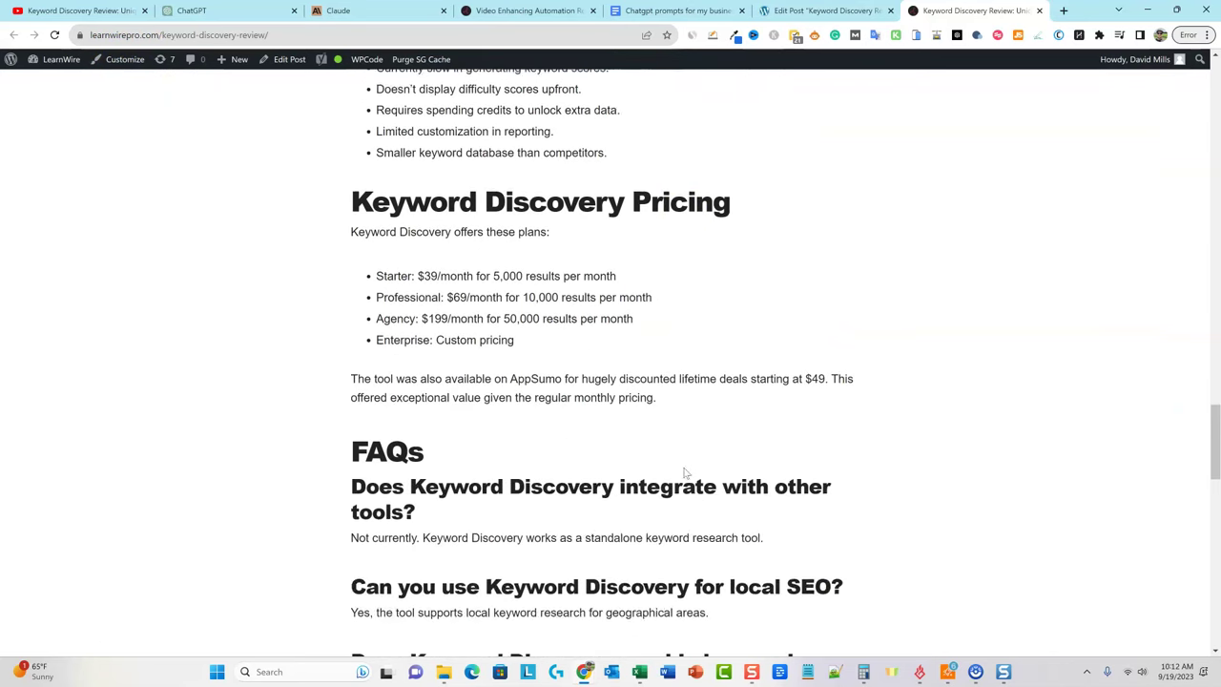
pyautogui.scroll(-3, 683, 472)
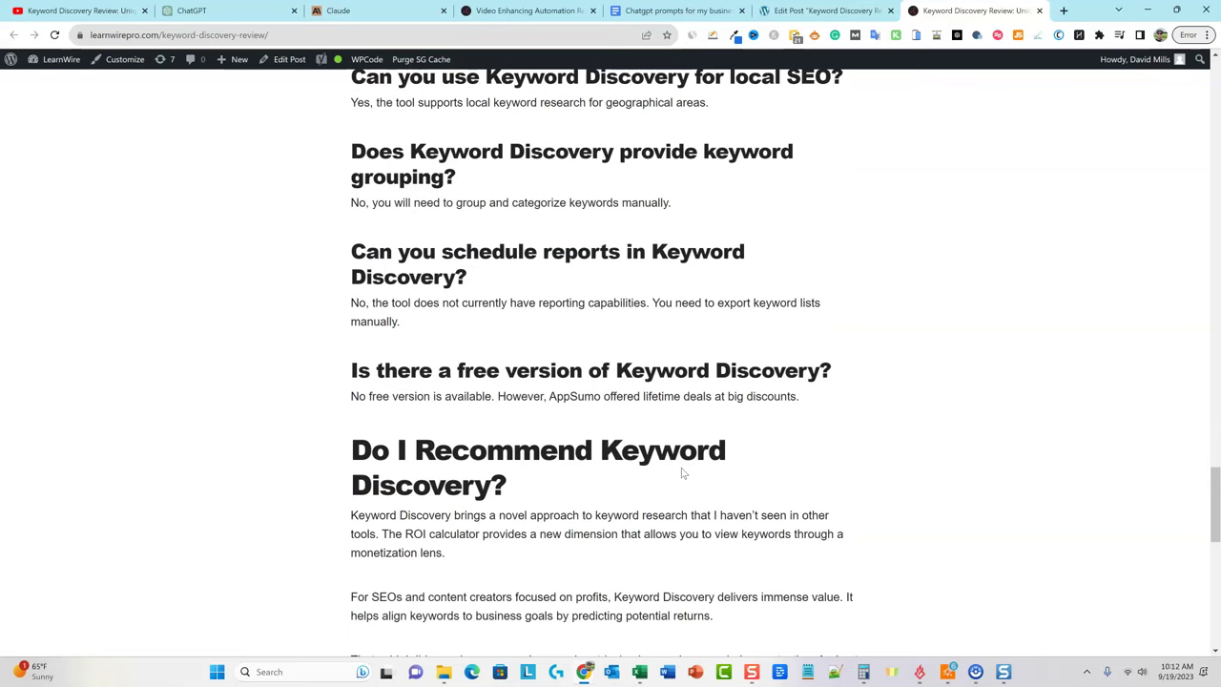
pyautogui.scroll(-2, 703, 557)
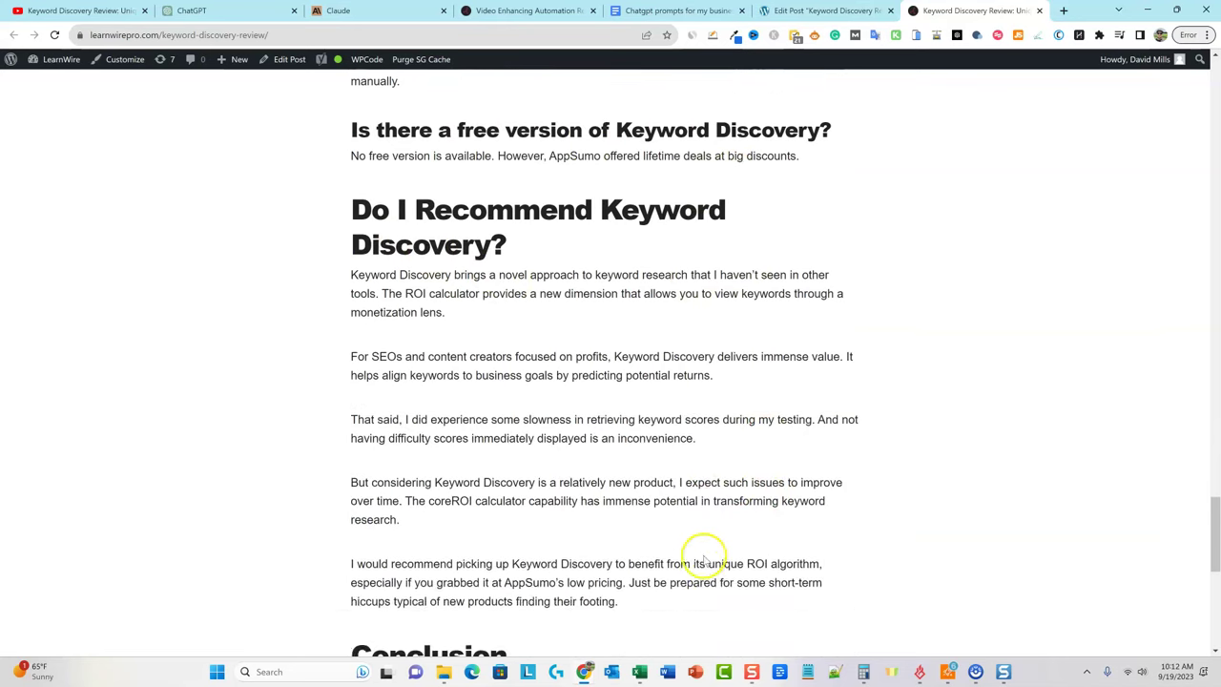
pyautogui.scroll(-2, 704, 547)
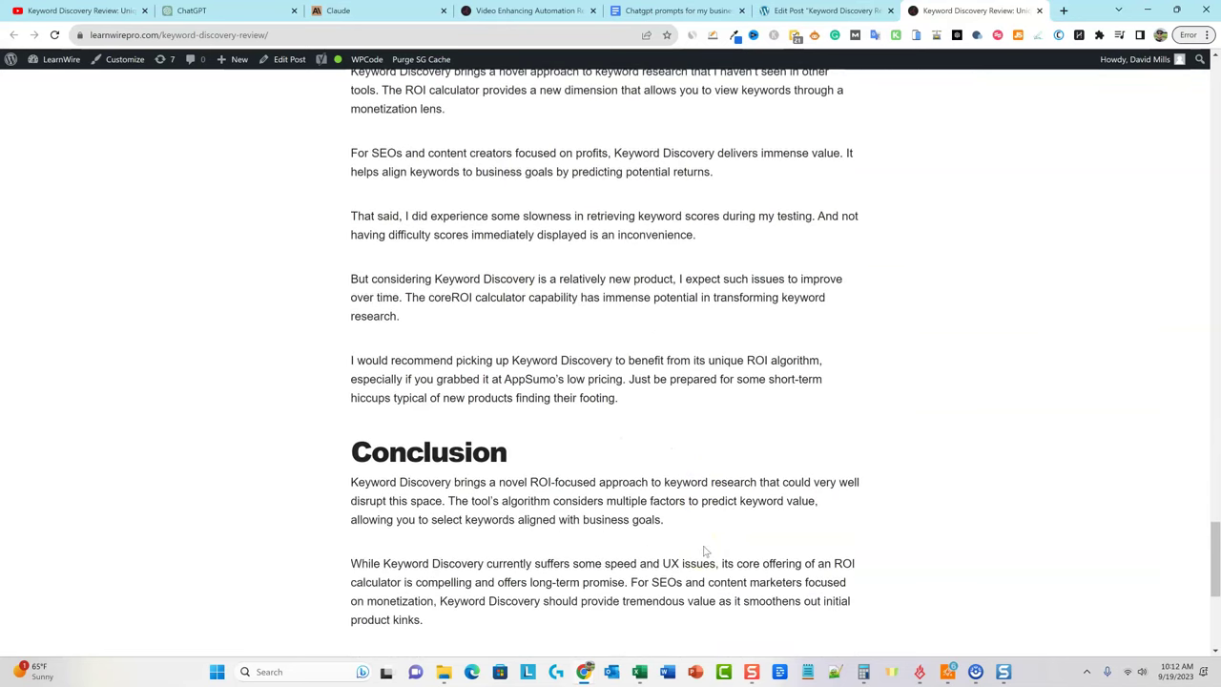
pyautogui.scroll(-1, 704, 548)
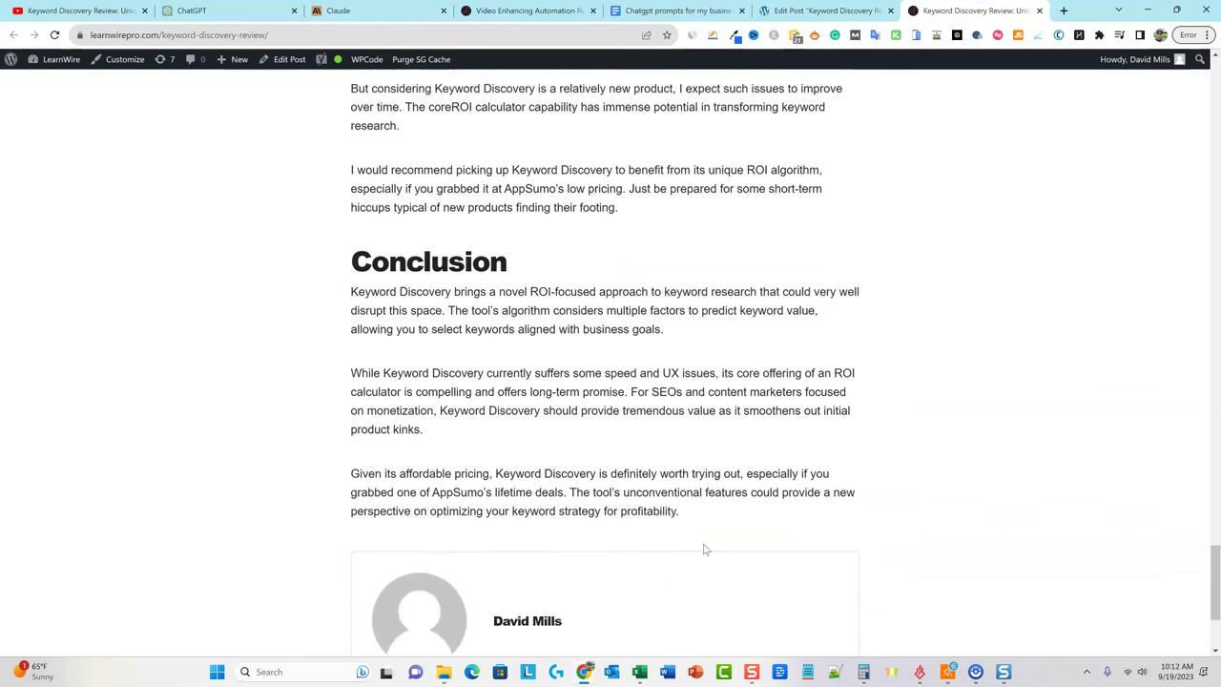
pyautogui.scroll(2, 703, 549)
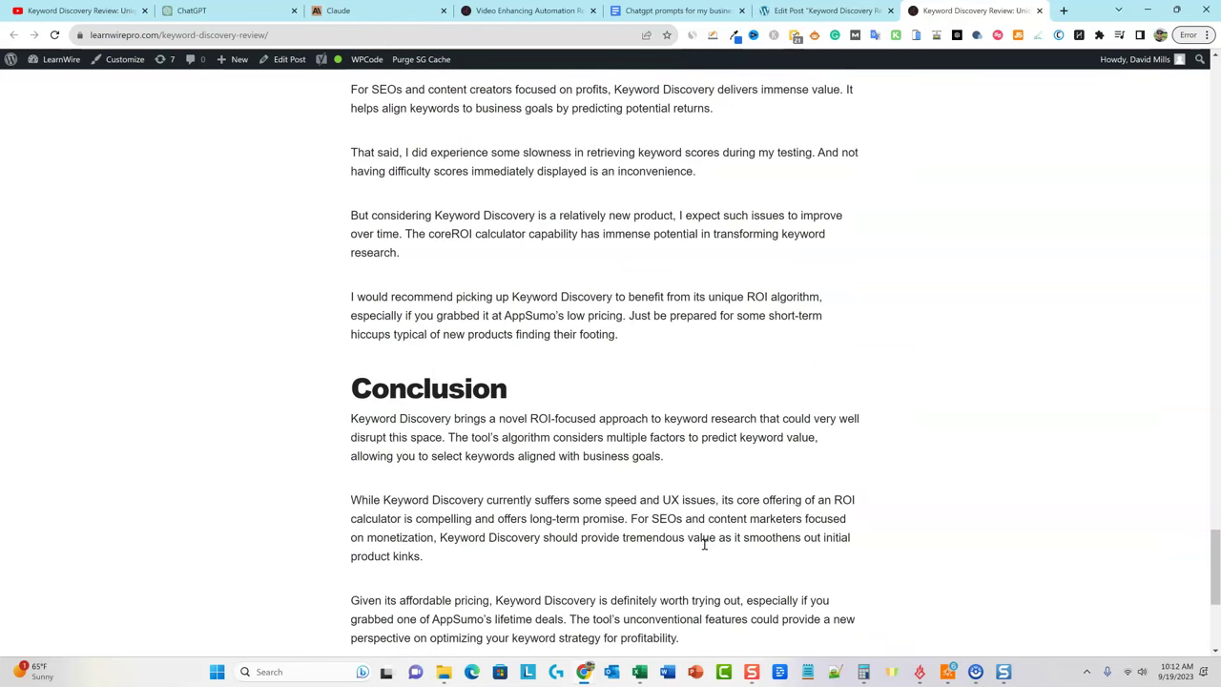
pyautogui.scroll(9, 703, 545)
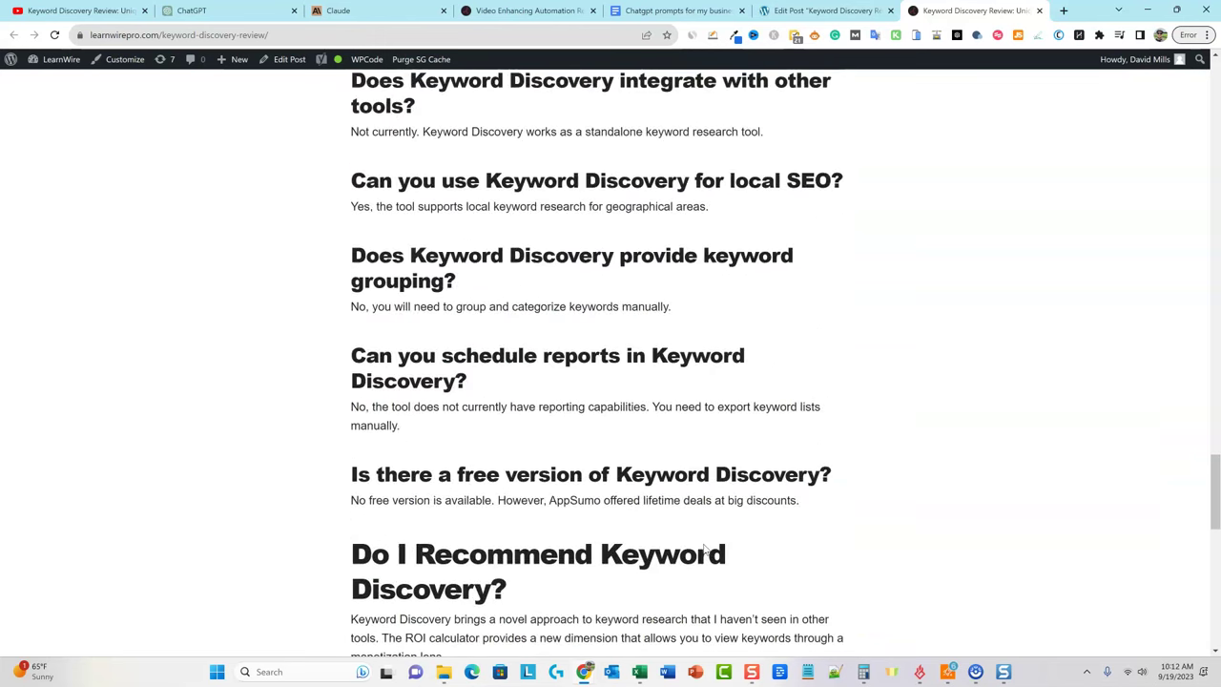
pyautogui.scroll(3, 705, 549)
pyautogui.scroll(2, 724, 548)
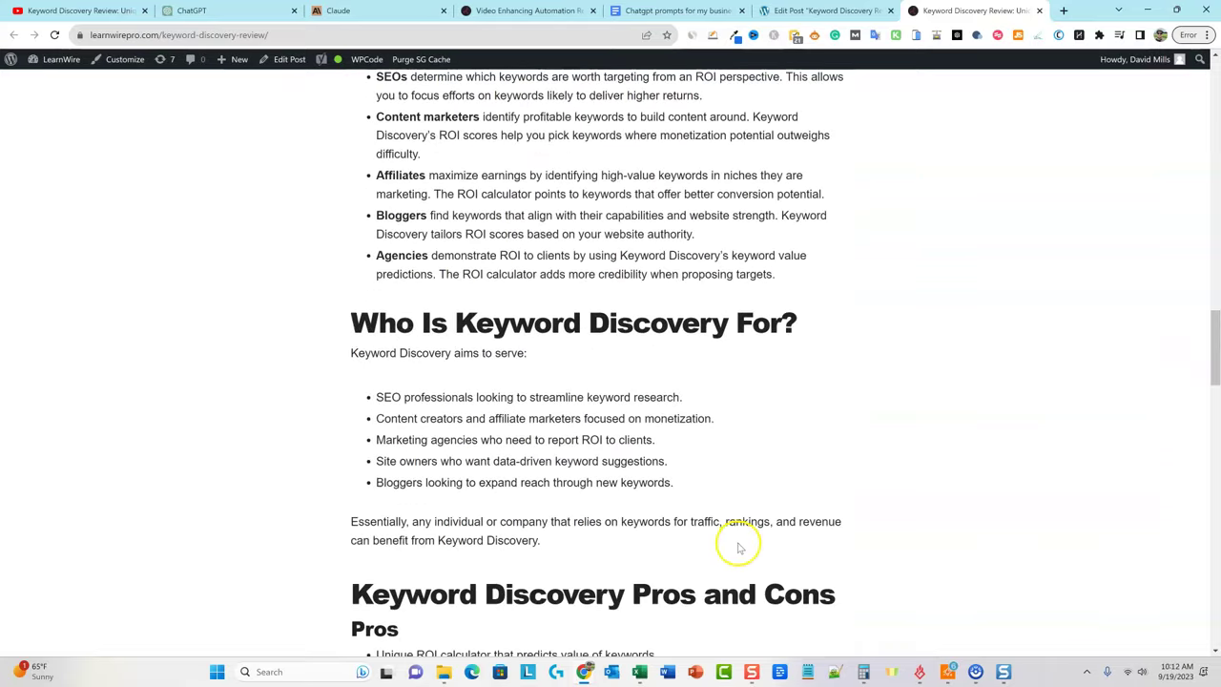
pyautogui.scroll(12, 739, 546)
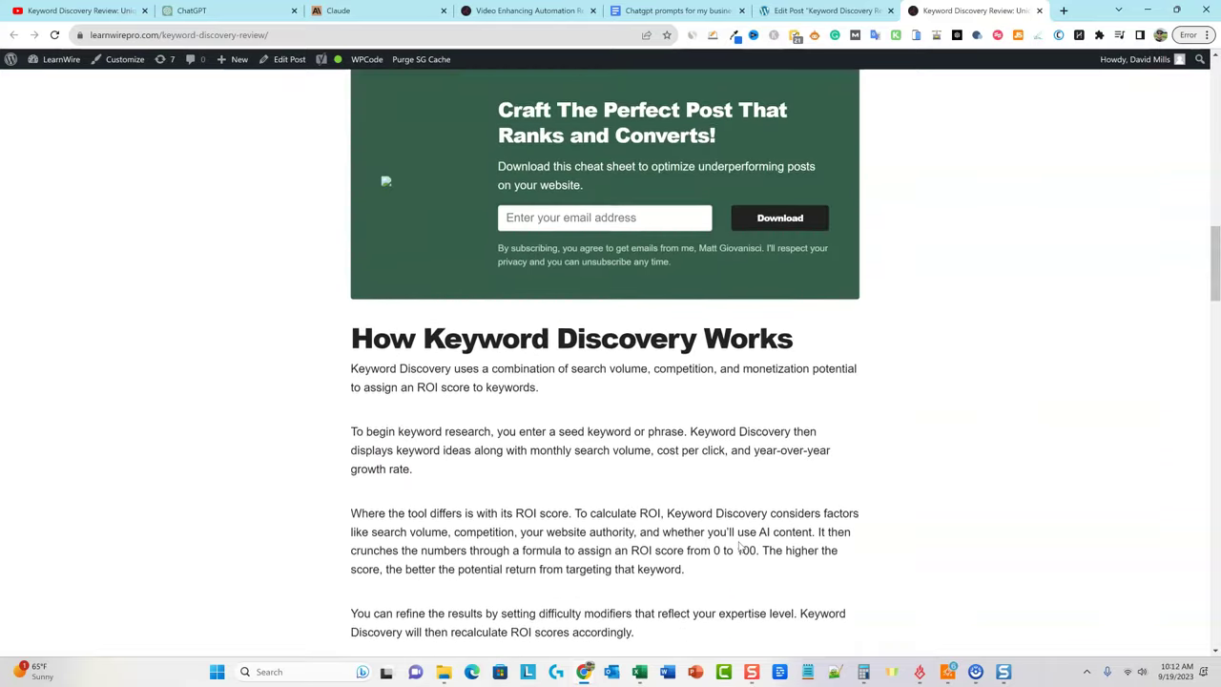
pyautogui.scroll(9, 739, 547)
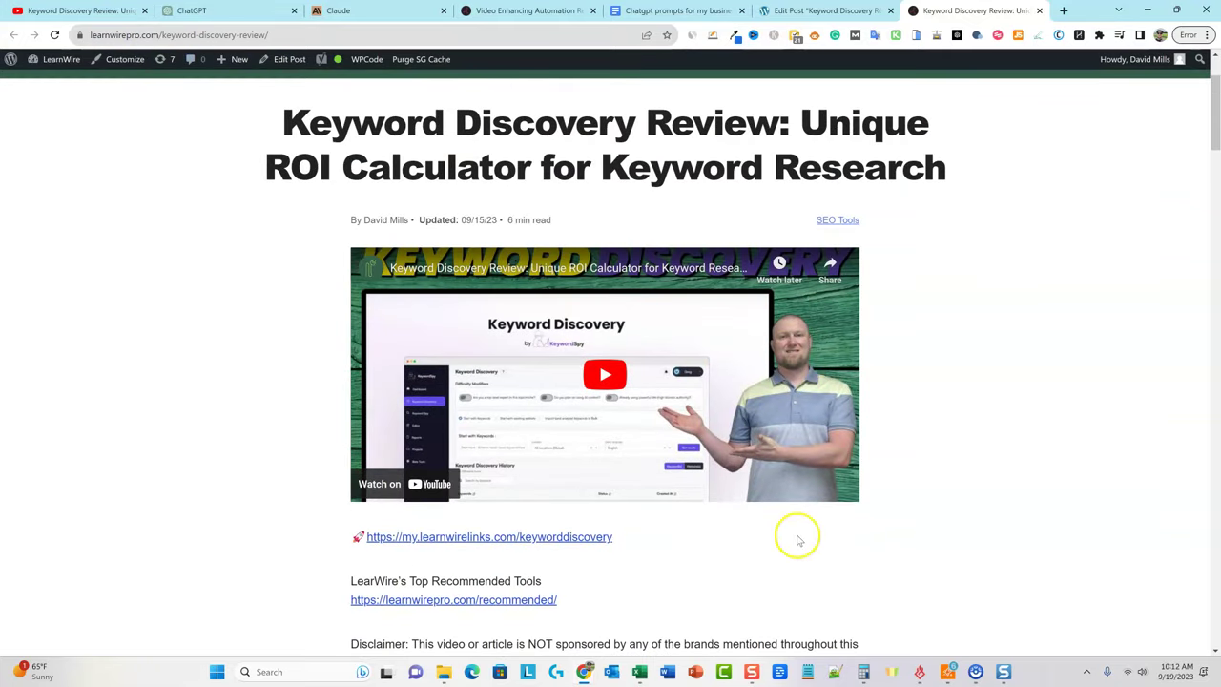
pyautogui.scroll(-4, 792, 537)
pyautogui.scroll(-2, 799, 541)
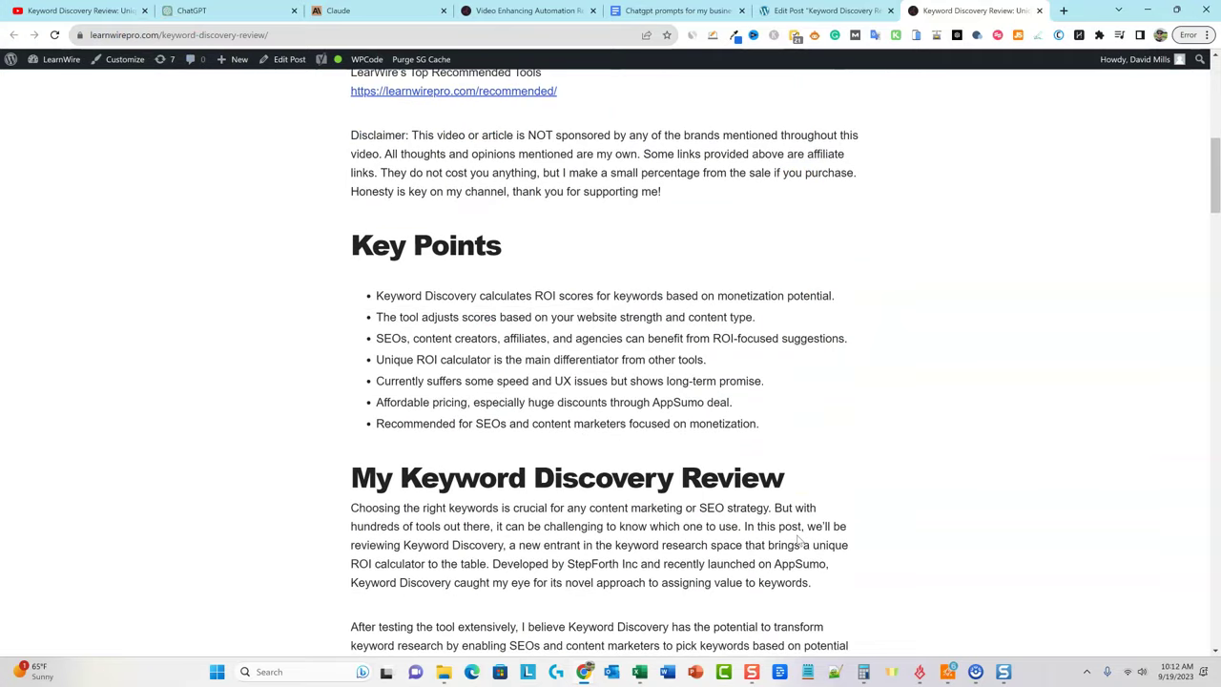
# Review the top of the published Keyword Discovery post, including its title and embedded video.
pyautogui.scroll(3, 782, 436)
pyautogui.scroll(5, 615, 434)
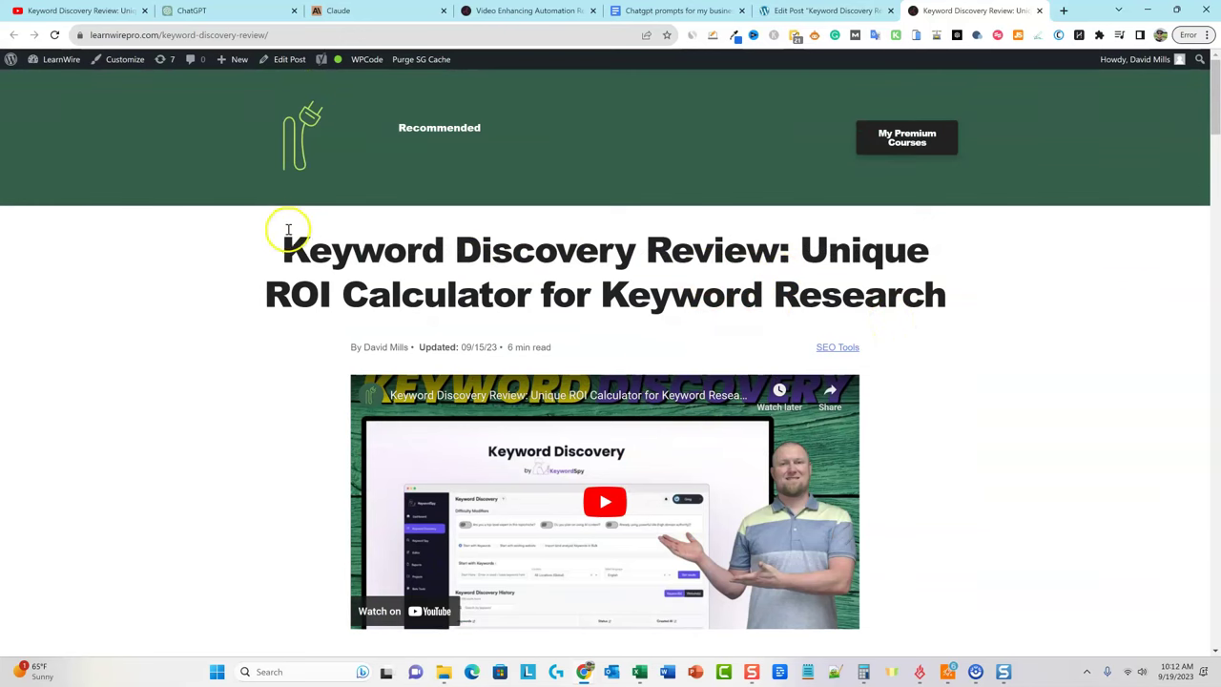
pyautogui.moveTo(282, 249); pyautogui.dragTo(944, 302)
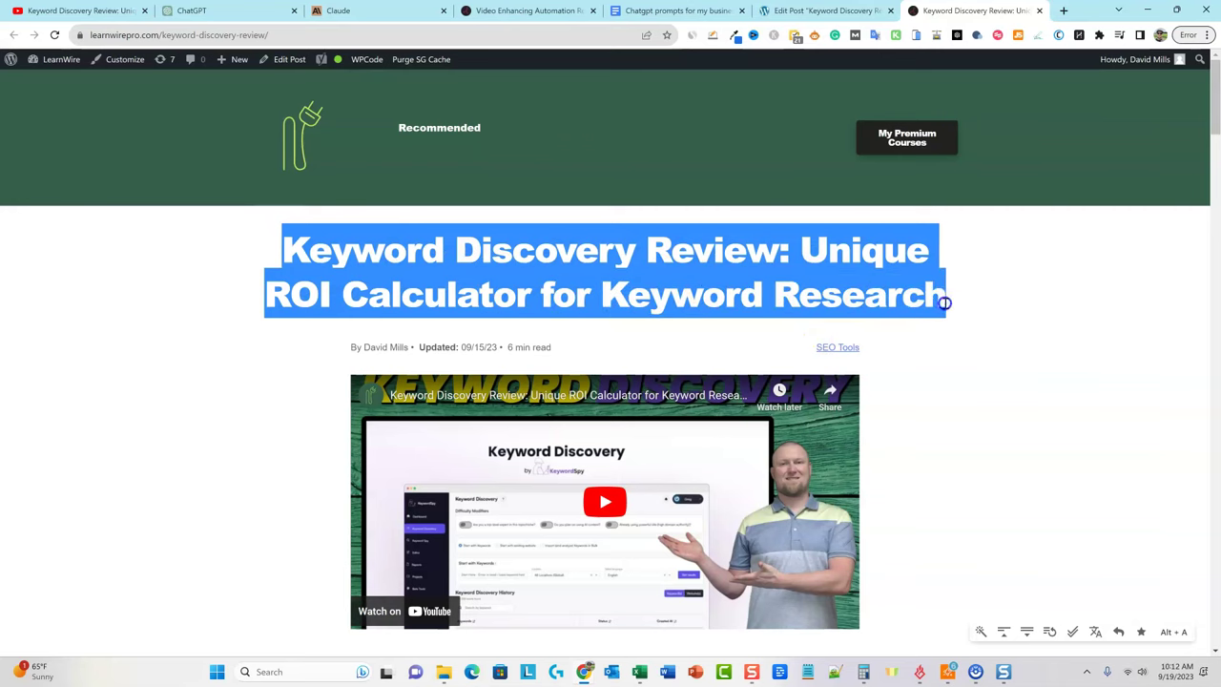
pyautogui.click(943, 249)
pyautogui.scroll(-1, 921, 329)
pyautogui.scroll(1, 921, 329)
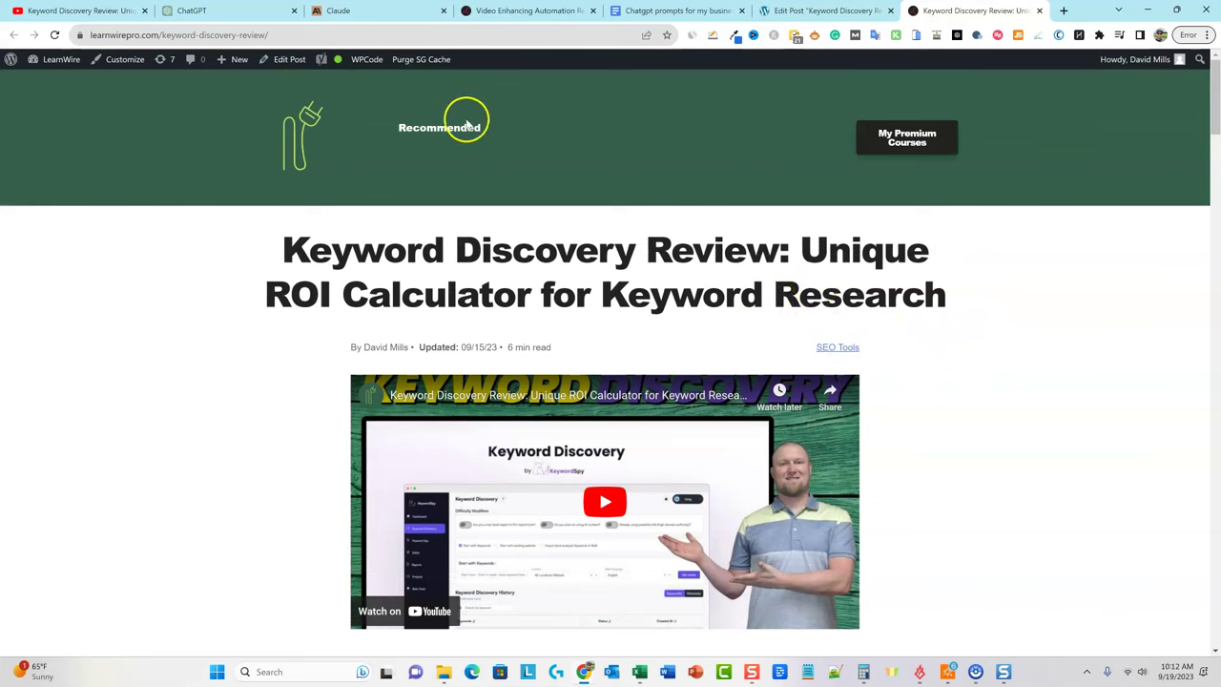
# Switch to ChatGPT and review the VoxScript summary of the Keyword Discovery video, clearing the text selection.
pyautogui.click(226, 14)
pyautogui.scroll(2, 572, 324)
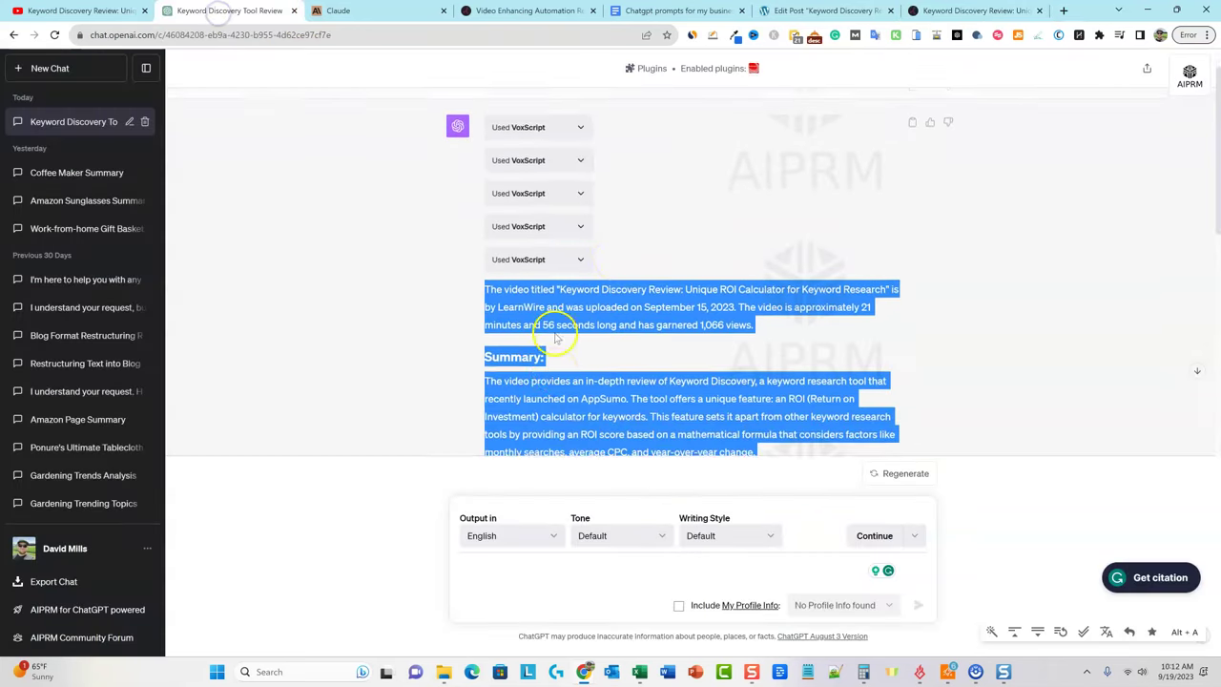
pyautogui.scroll(-3, 667, 333)
pyautogui.scroll(3, 681, 352)
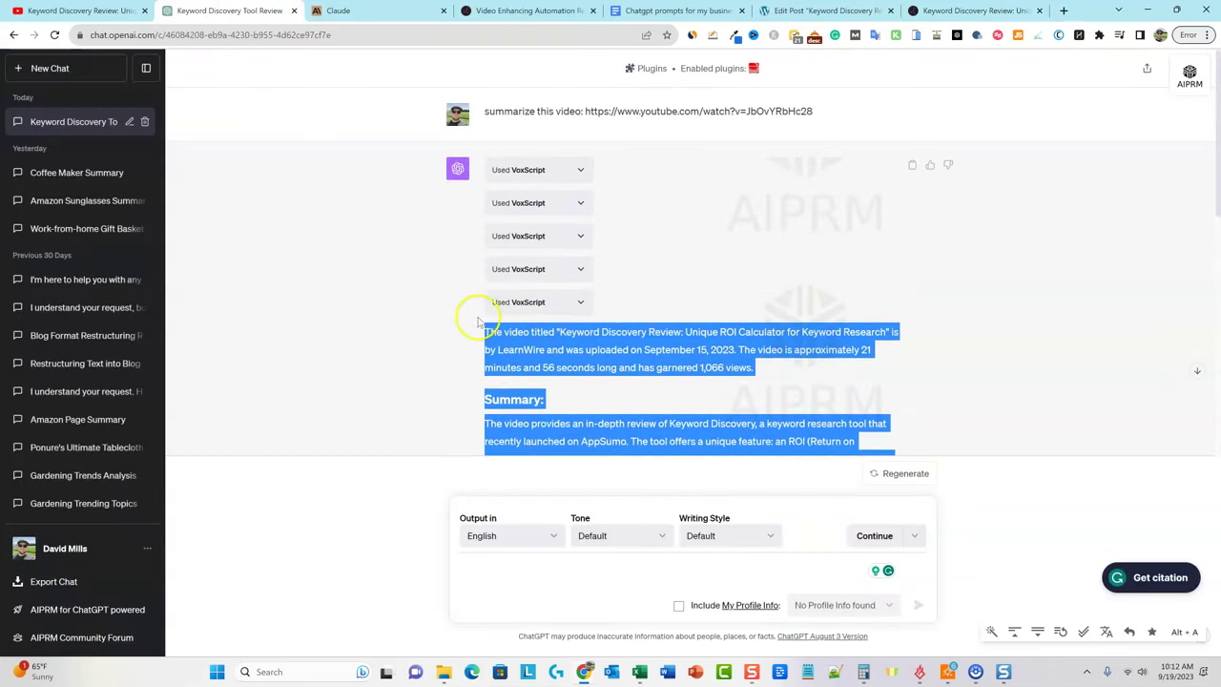
pyautogui.click(426, 308)
# Switch to Claude and review the generated article from the end back to its title, clearing the text selection.
pyautogui.click(380, 14)
pyautogui.scroll(15, 613, 343)
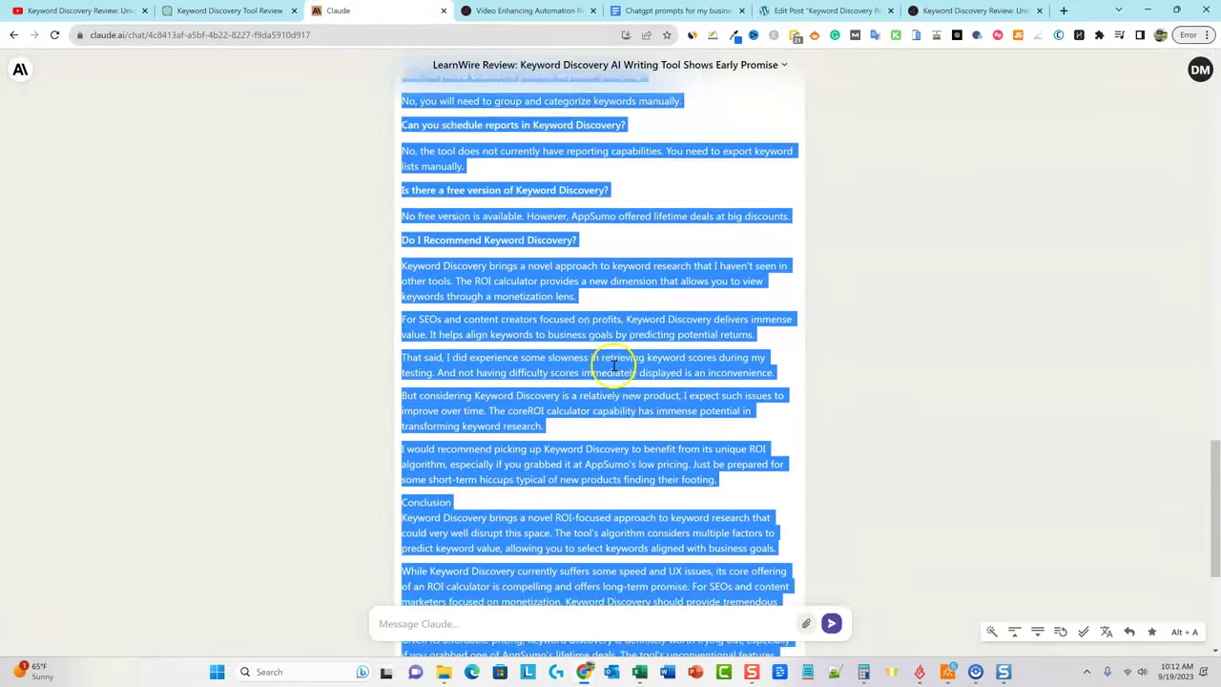
pyautogui.scroll(10, 607, 325)
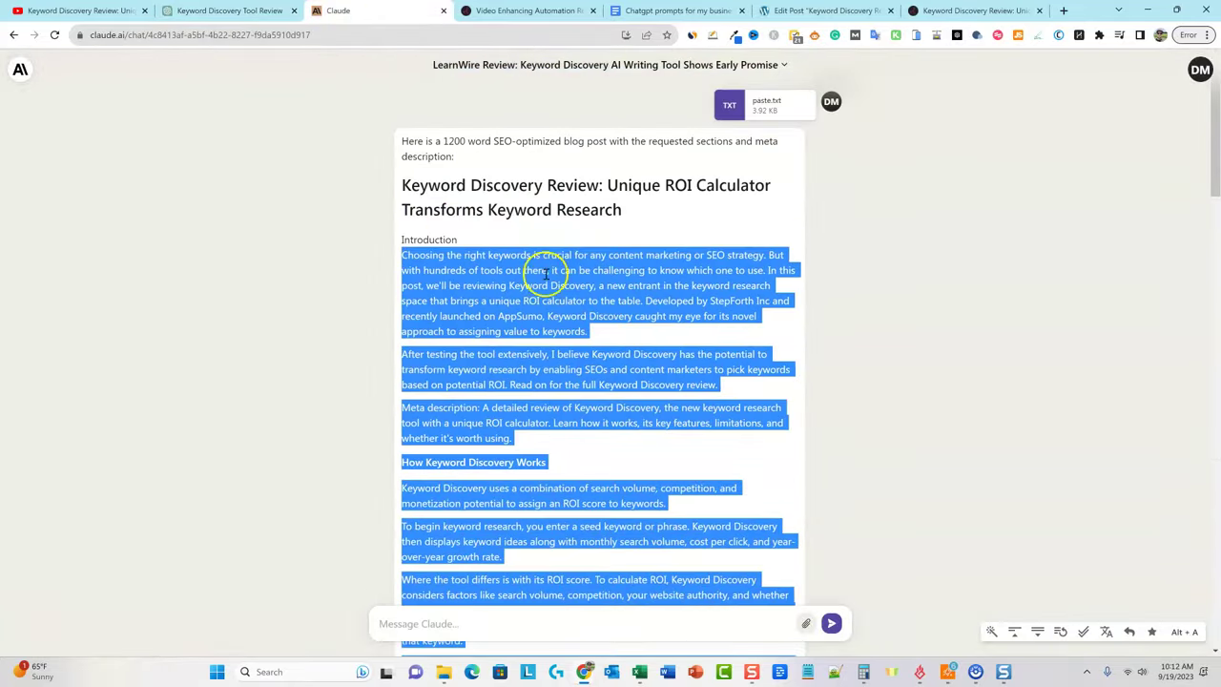
pyautogui.click(505, 198)
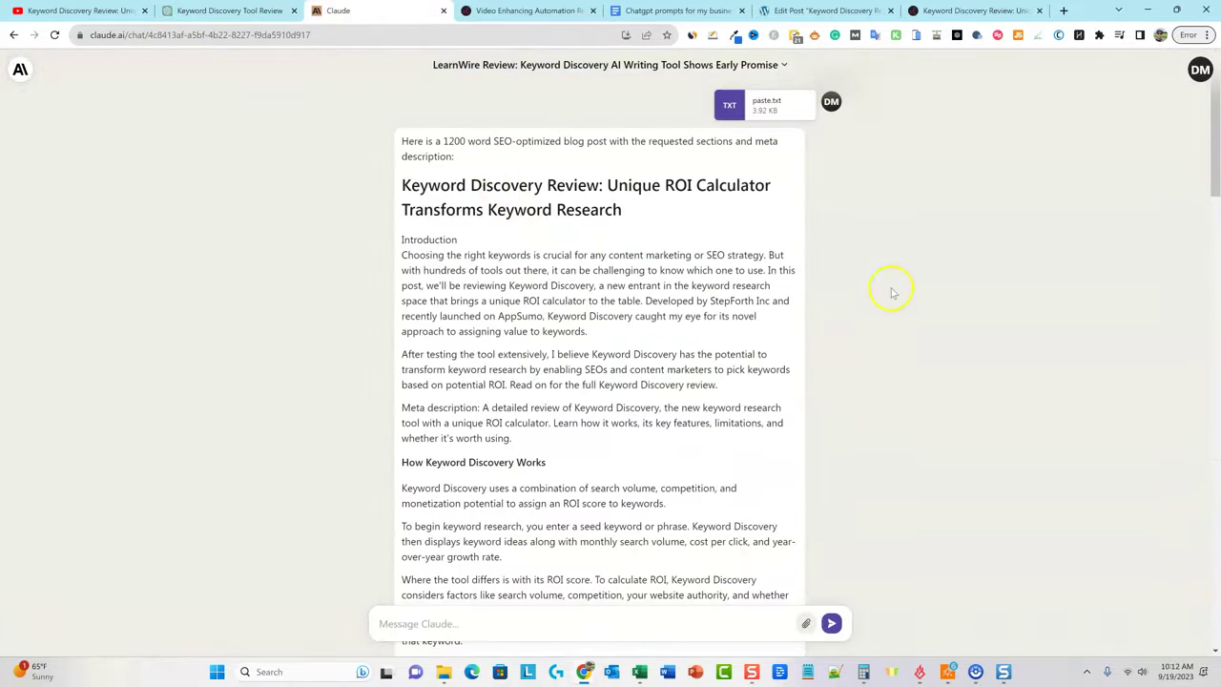
# Examine the prompt and video summary in the attached paste.txt, close it, and skim Claude's generated article.
pyautogui.click(772, 105)
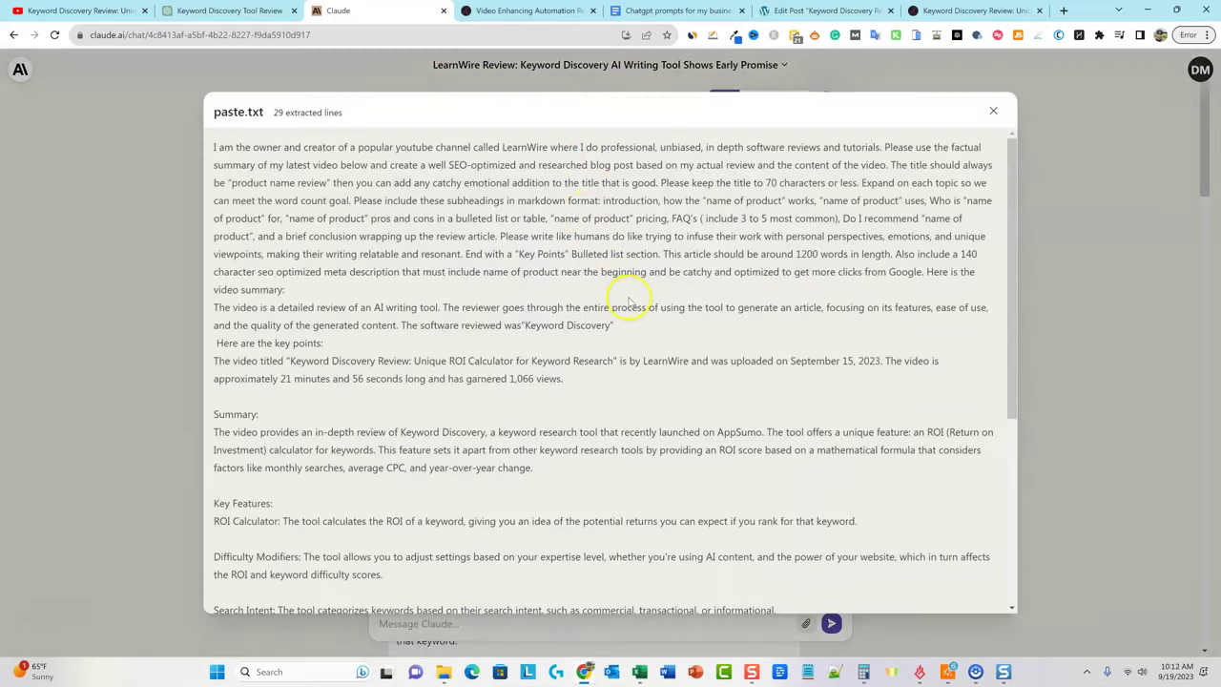
pyautogui.scroll(-2, 517, 308)
pyautogui.scroll(2, 523, 348)
pyautogui.moveTo(215, 145); pyautogui.dragTo(639, 290)
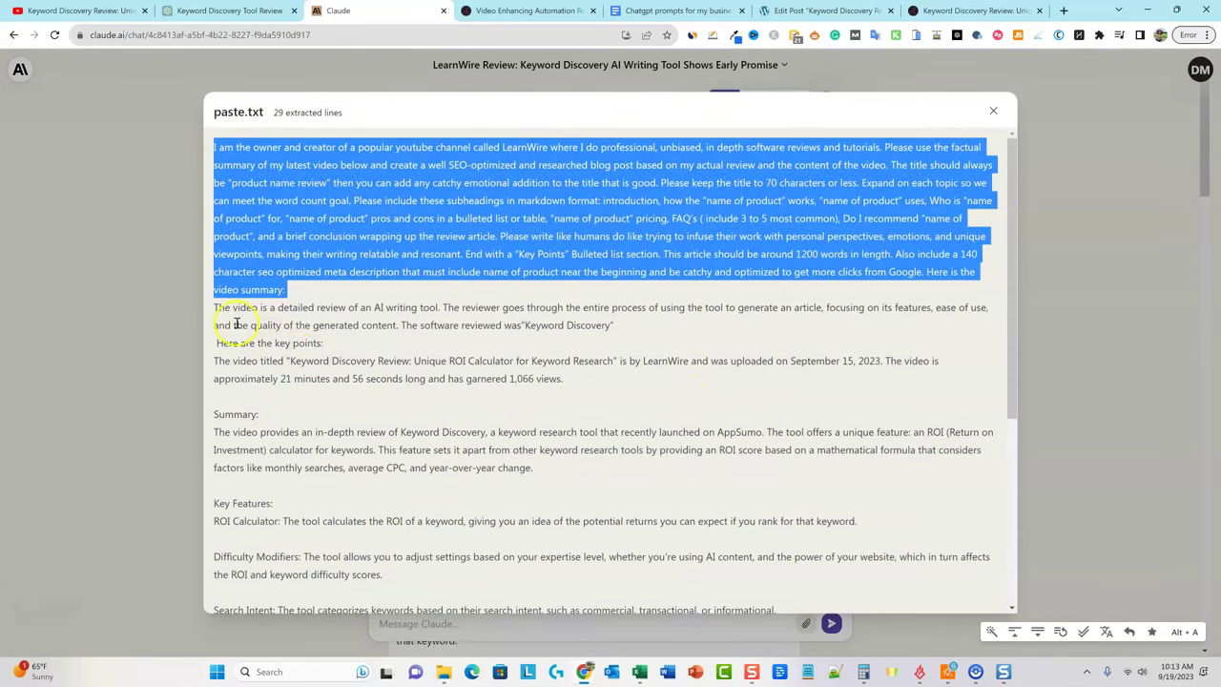
pyautogui.scroll(-4, 559, 553)
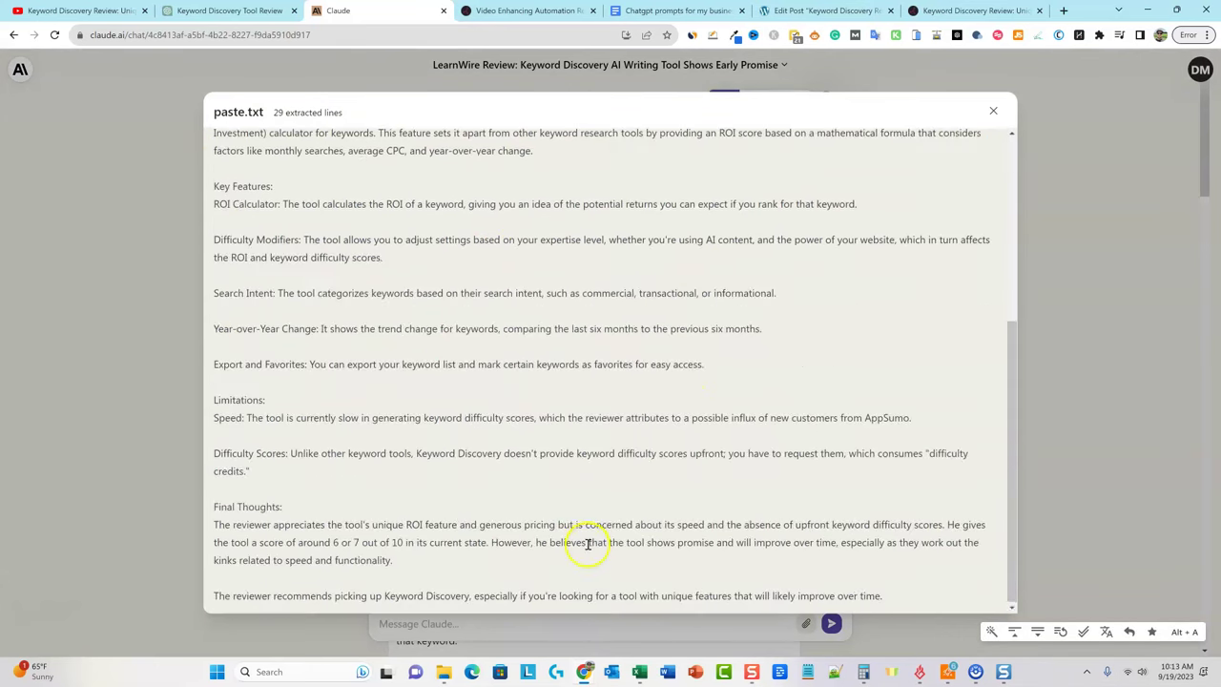
pyautogui.scroll(4, 580, 543)
pyautogui.click(992, 112)
pyautogui.scroll(-15, 593, 314)
pyautogui.scroll(15, 593, 317)
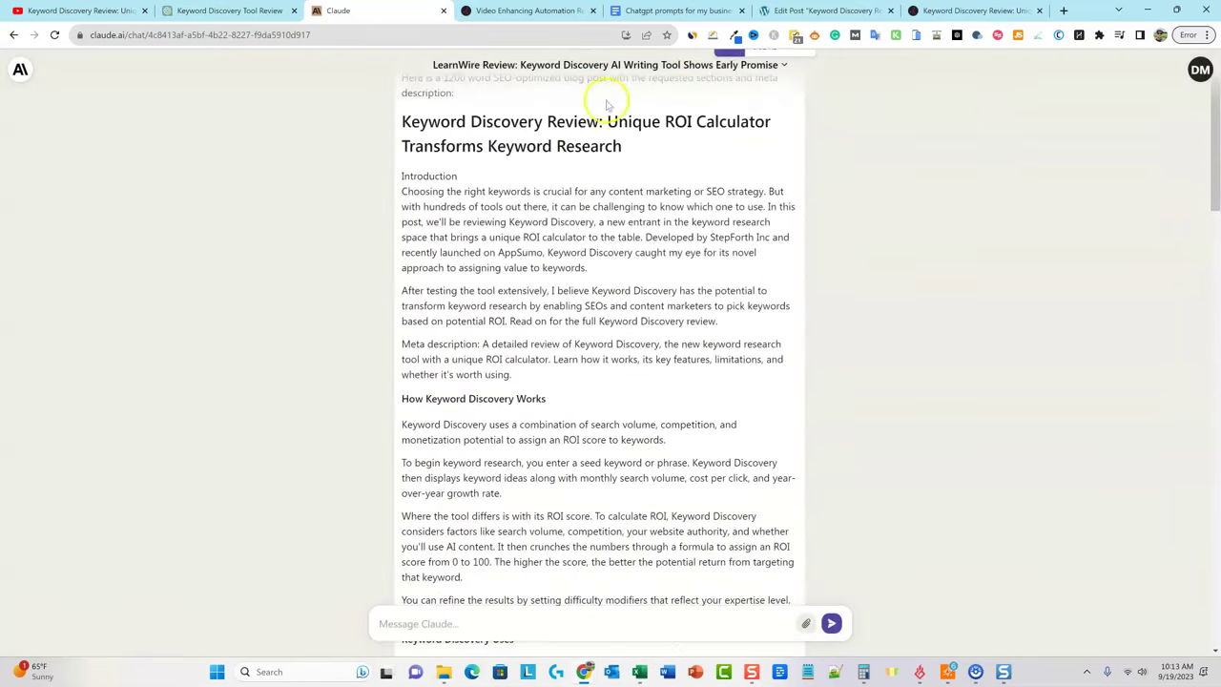
# Open the LearnWire site's homepage to view its latest review posts and reload the page.
pyautogui.click(530, 10)
pyautogui.click(300, 130)
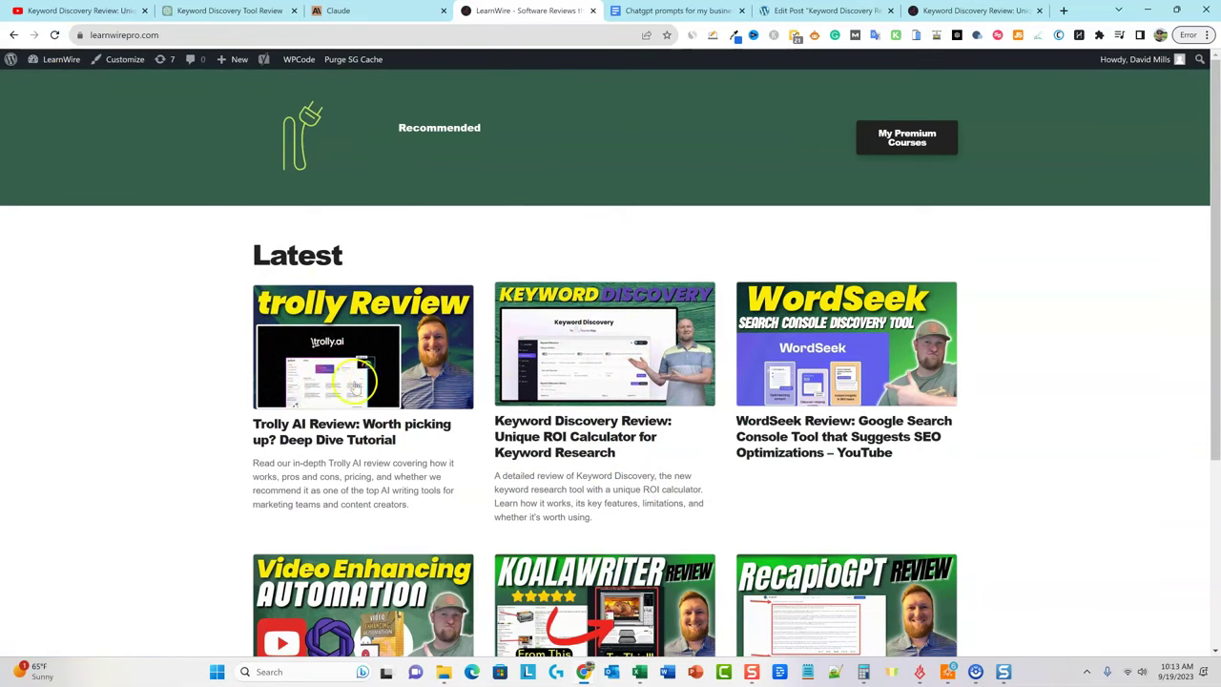
pyautogui.click(54, 34)
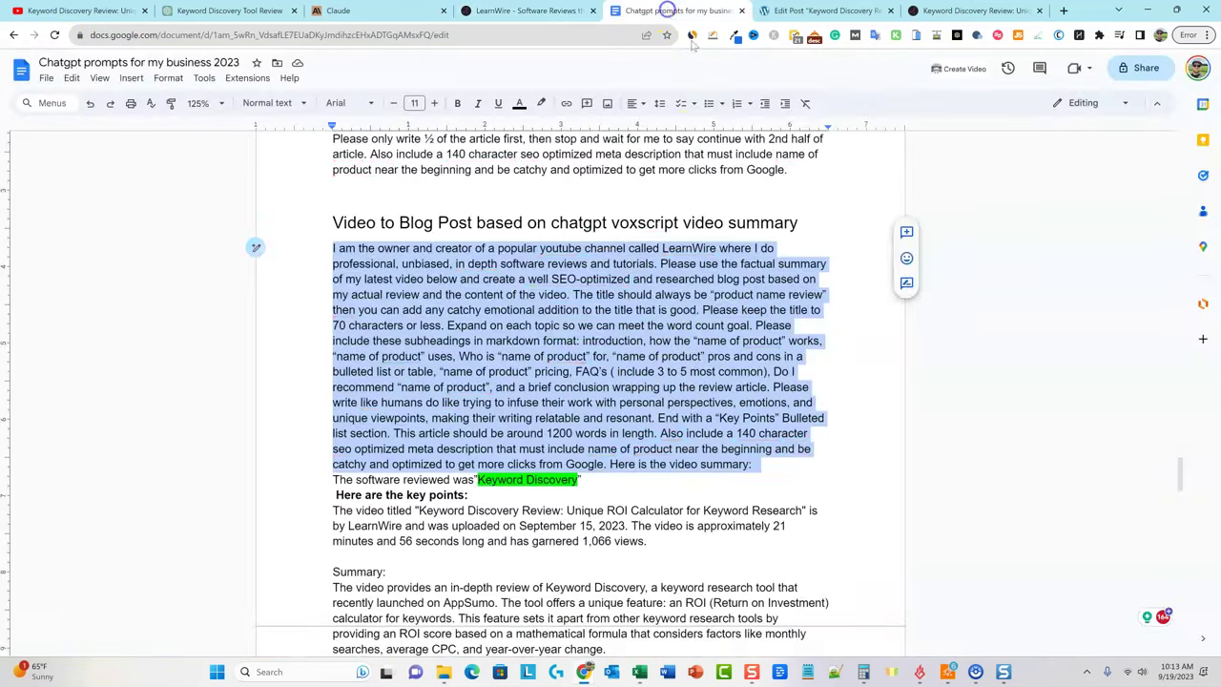
# Revisit the "Video to Blog Post" prompt in Google Docs and compare ChatGPT's video summary with Claude's article.
pyautogui.click(667, 11)
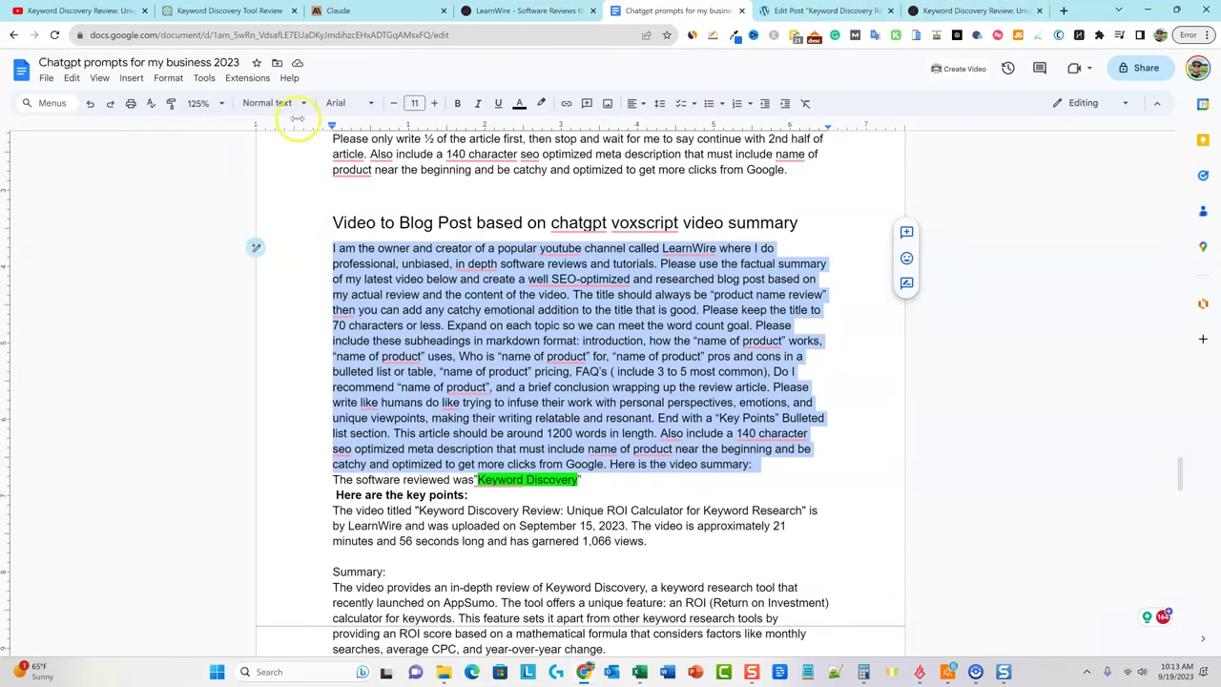
pyautogui.click(229, 12)
pyautogui.click(346, 11)
pyautogui.click(251, 11)
pyautogui.click(329, 10)
pyautogui.click(234, 12)
pyautogui.click(346, 11)
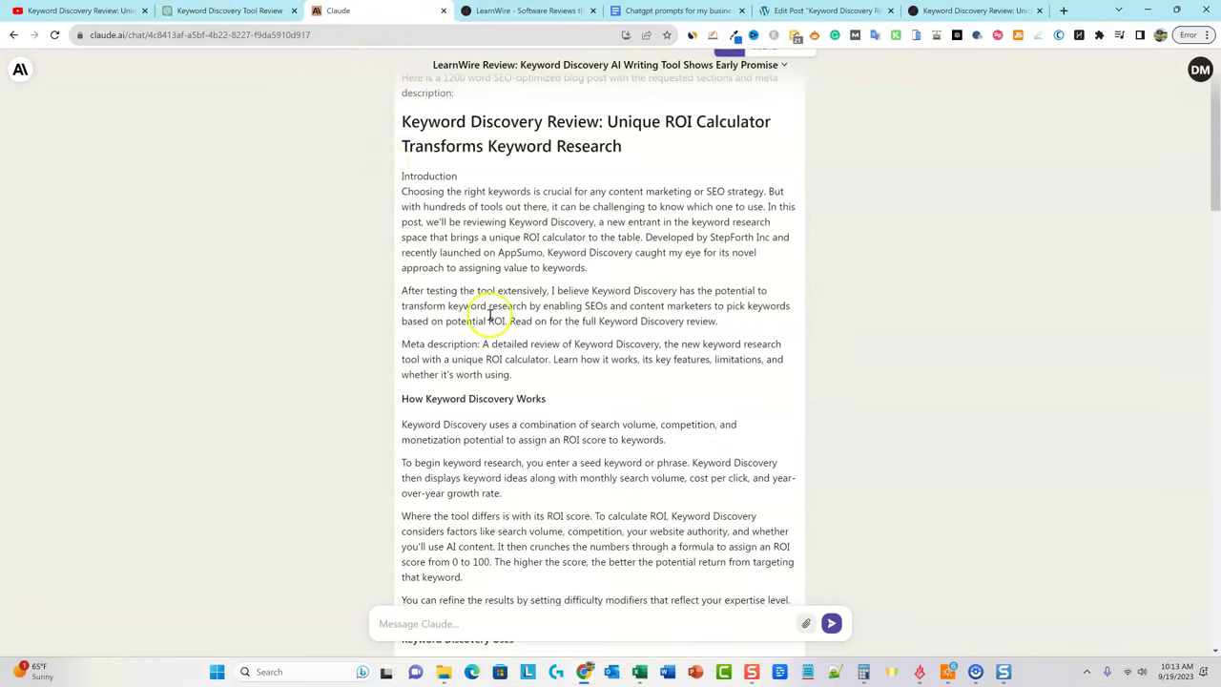
pyautogui.scroll(1, 546, 382)
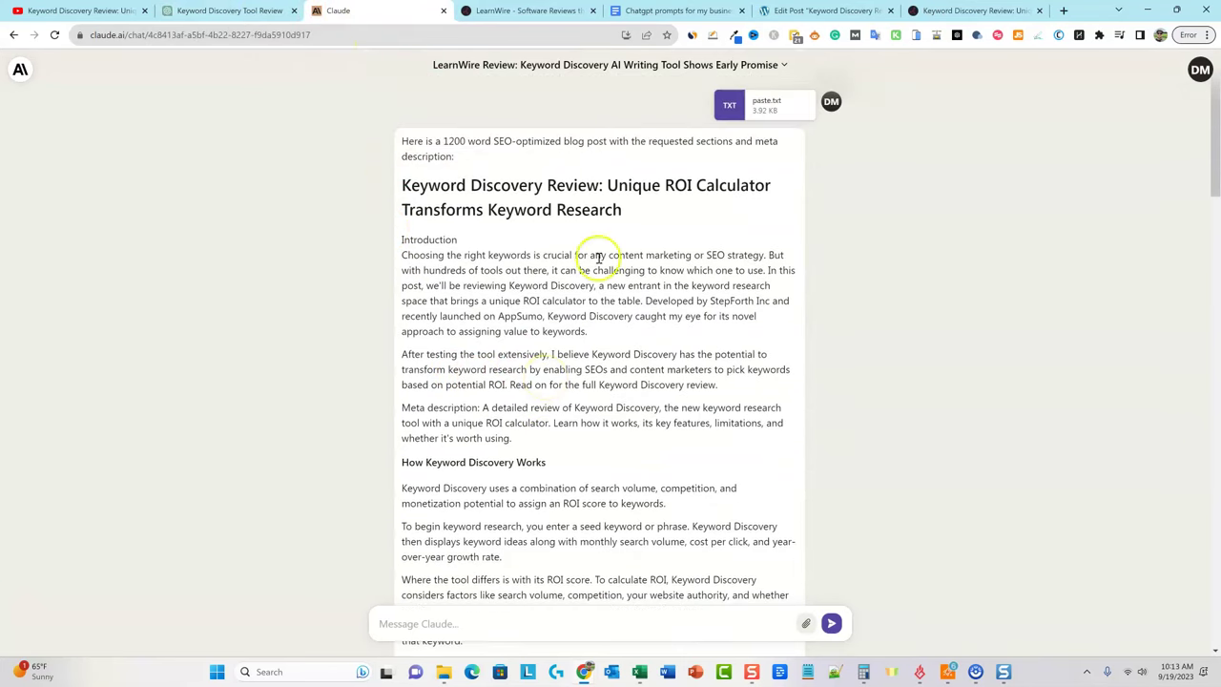
pyautogui.click(205, 12)
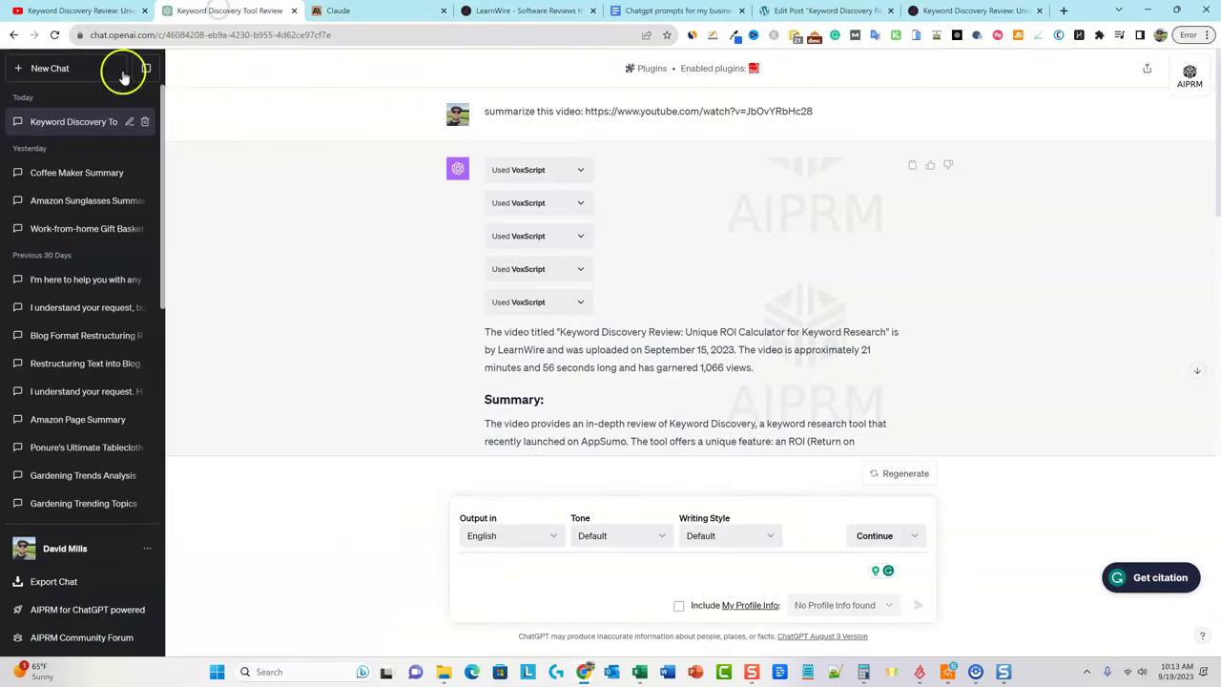